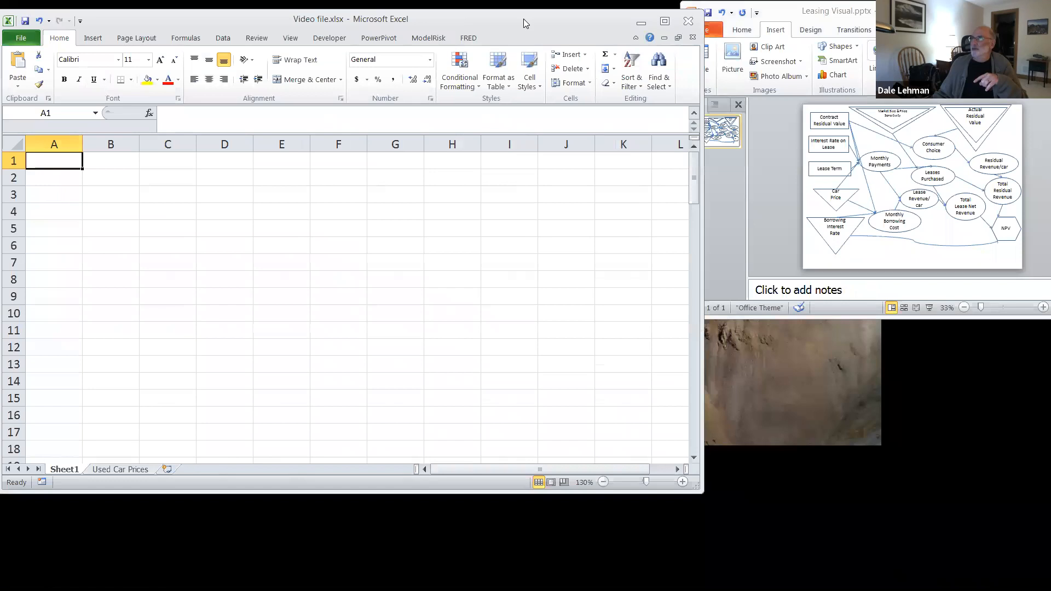
Step: Enter the section heading "Parameters" in cell A1 of Sheet1
drag(523, 18, 552, 10)
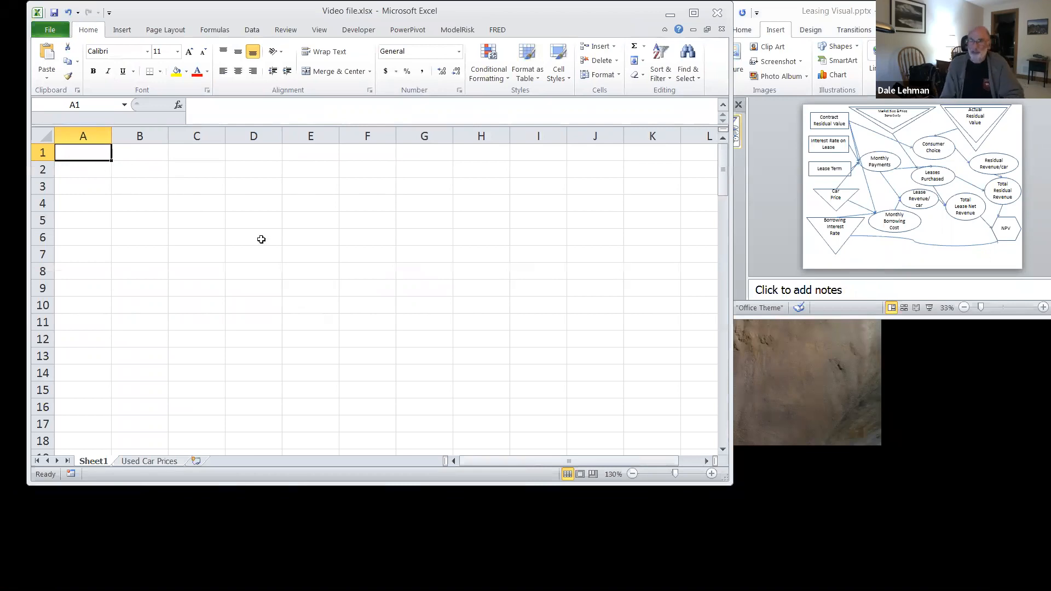
text(Parameters)
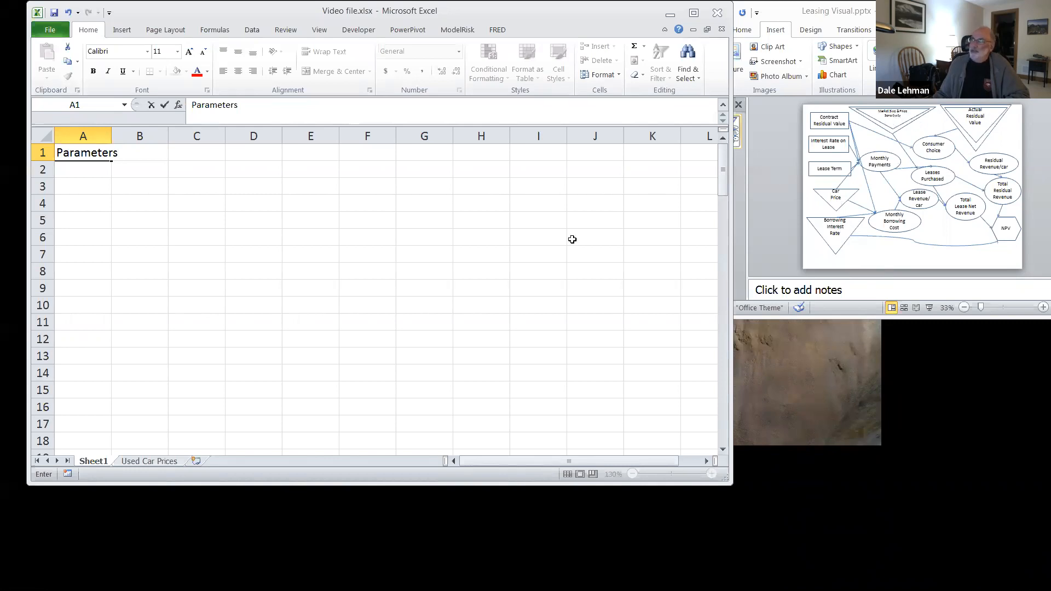
key(Return)
key(Return)
key(Return)
key(Return)
key(Return)
key(Return)
key(Return)
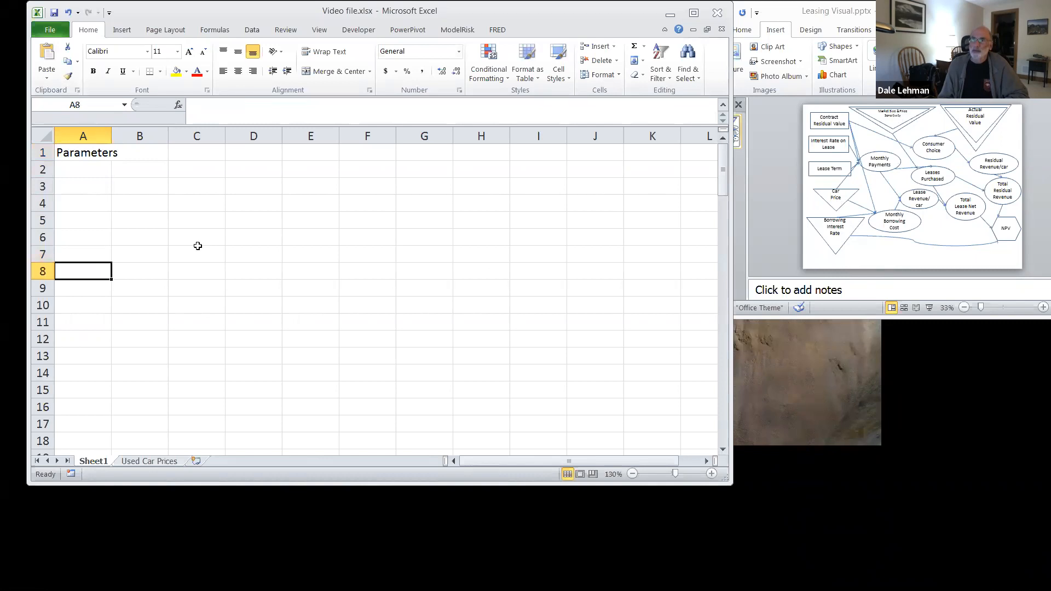
Step: Enter the section heading "Decisions" in cell A8, leaving blank rows under the Parameters heading
text(Decisions)
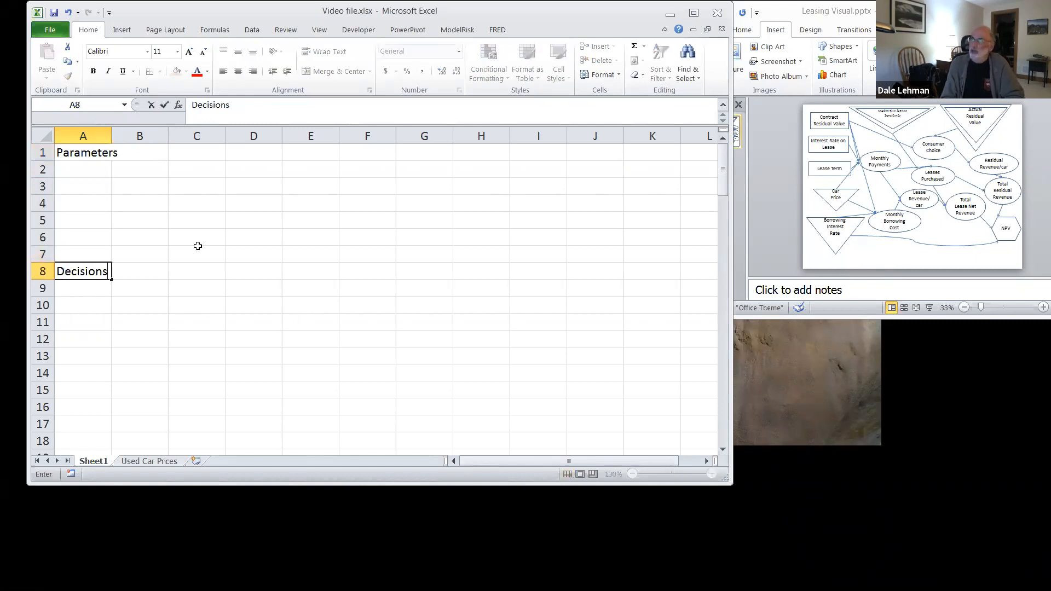
key(Return)
Step: Enter the section heading "Calculations" in cell A13, leaving blank rows under the Decisions heading
key(Return)
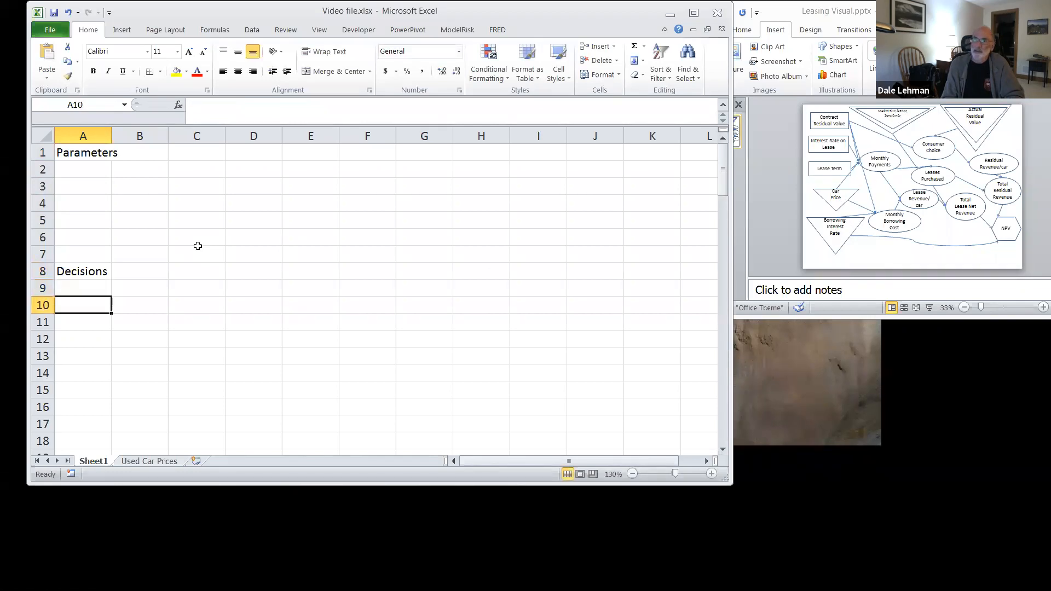
key(Return)
key(Return)
key(Return)
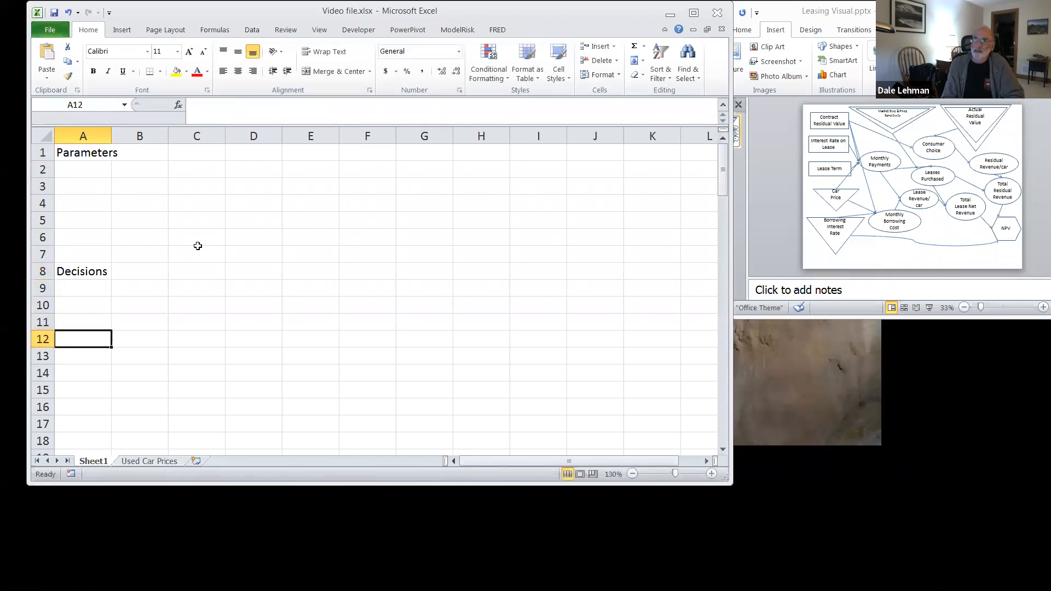
text(Calculations)
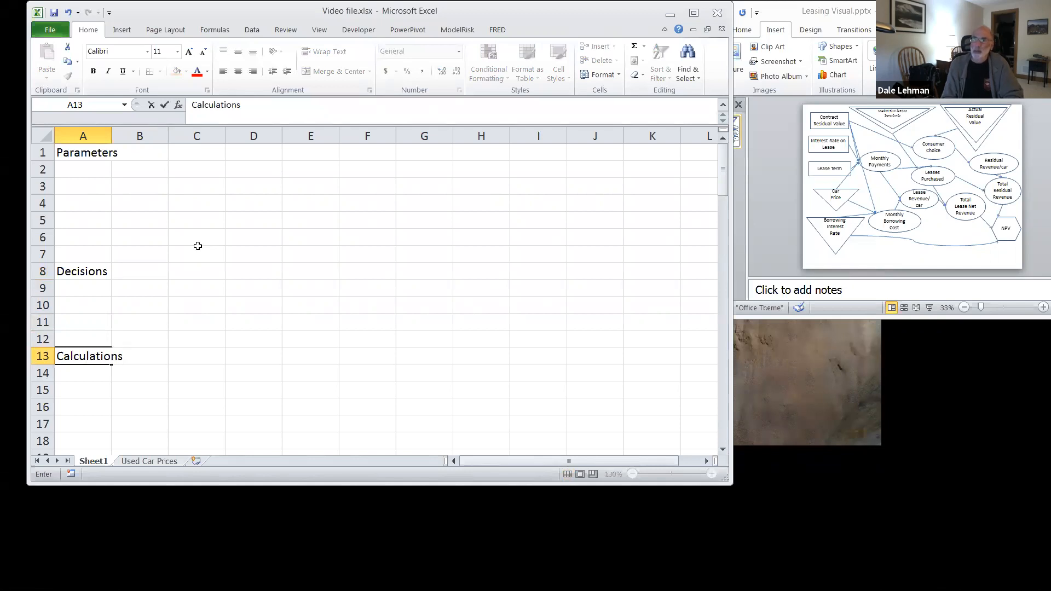
key(Return)
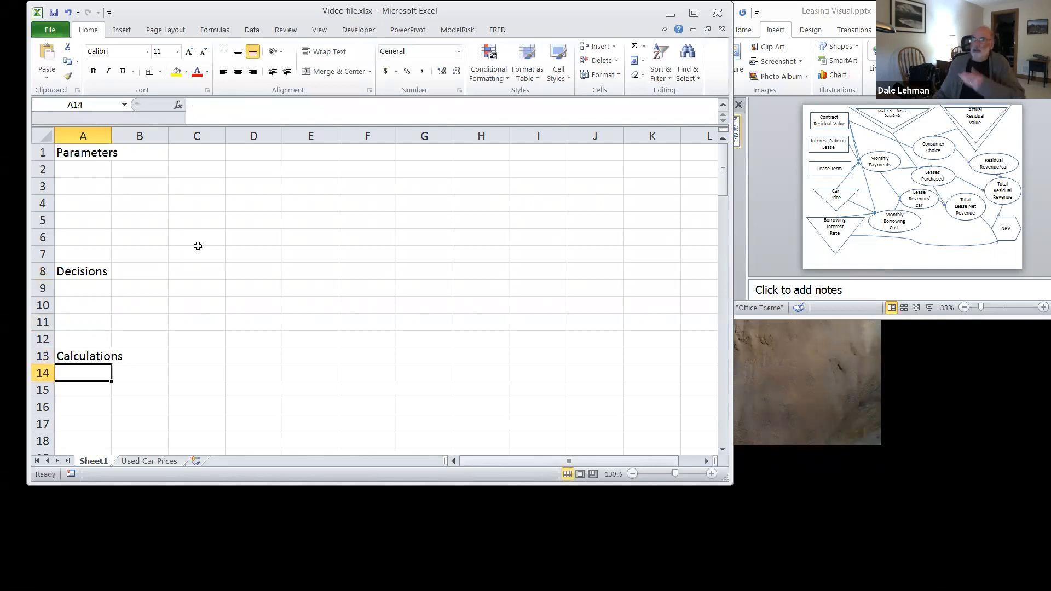
Step: Add the parameter "Car price" in A2 with the value $41,000 in B2
click(85, 165)
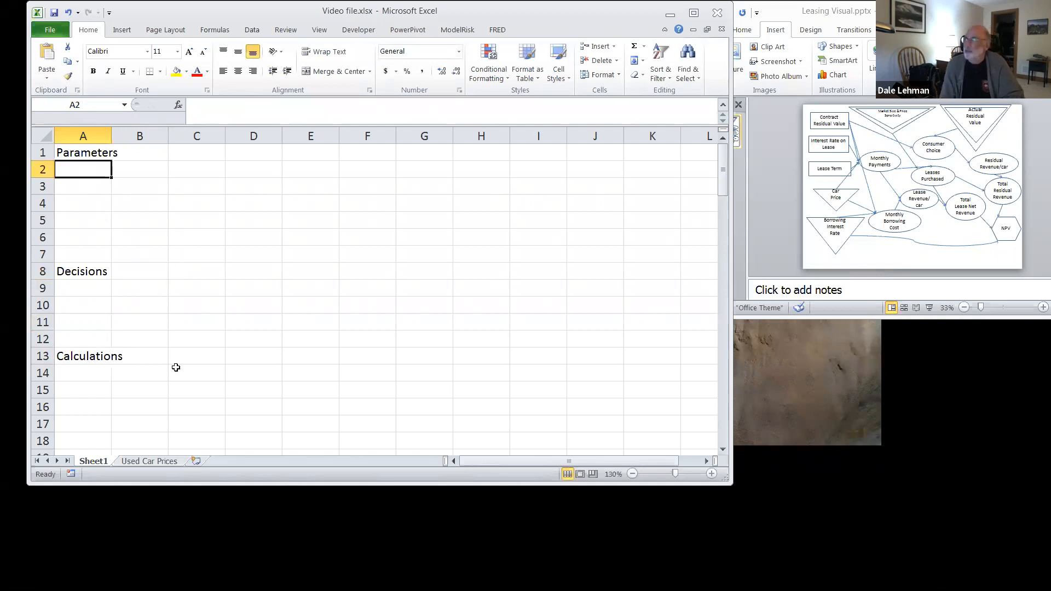
text(Car price)
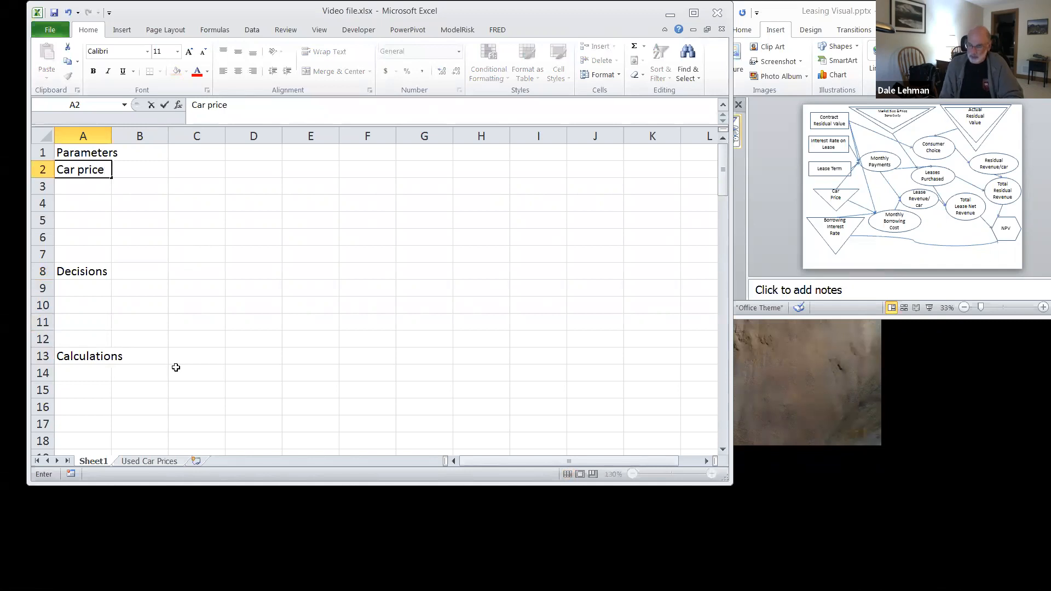
key(Tab)
text($41,00)
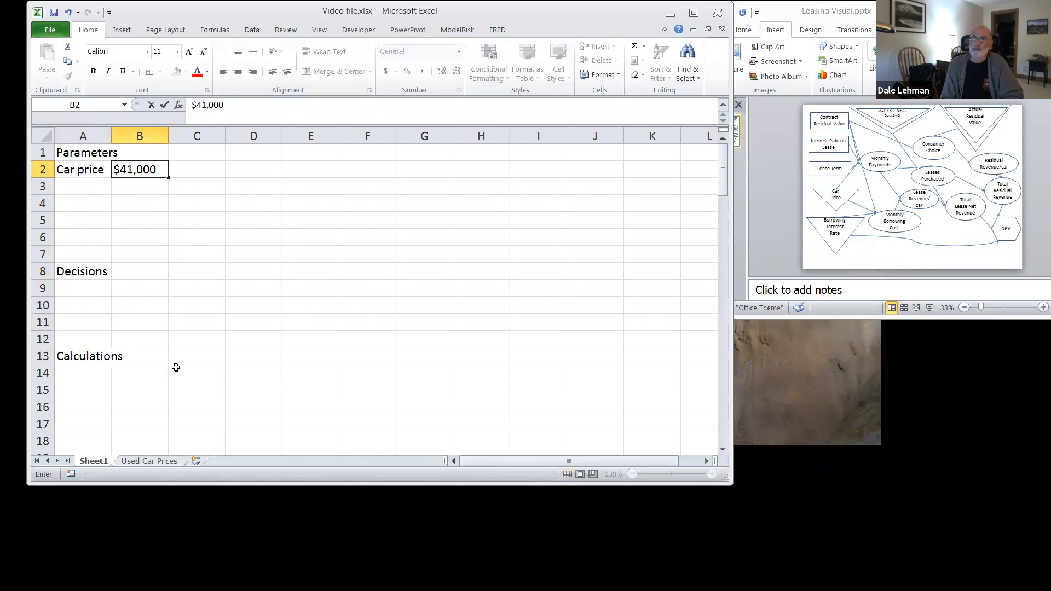
key(Return)
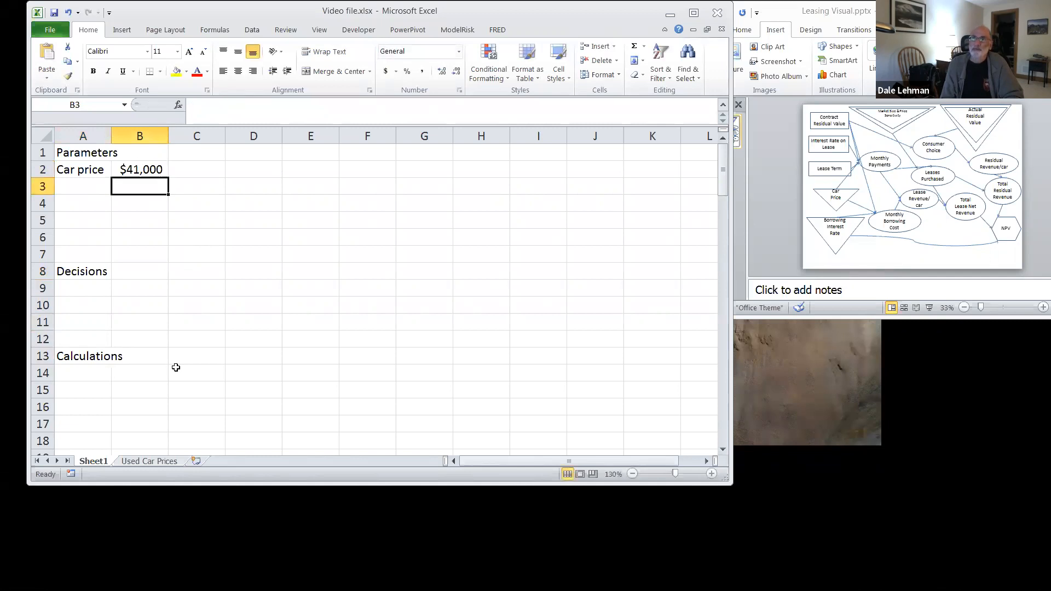
Step: Add the parameter "Borrowing interest" in A3 with 3% in B3, and widen column A to fit the label
click(78, 189)
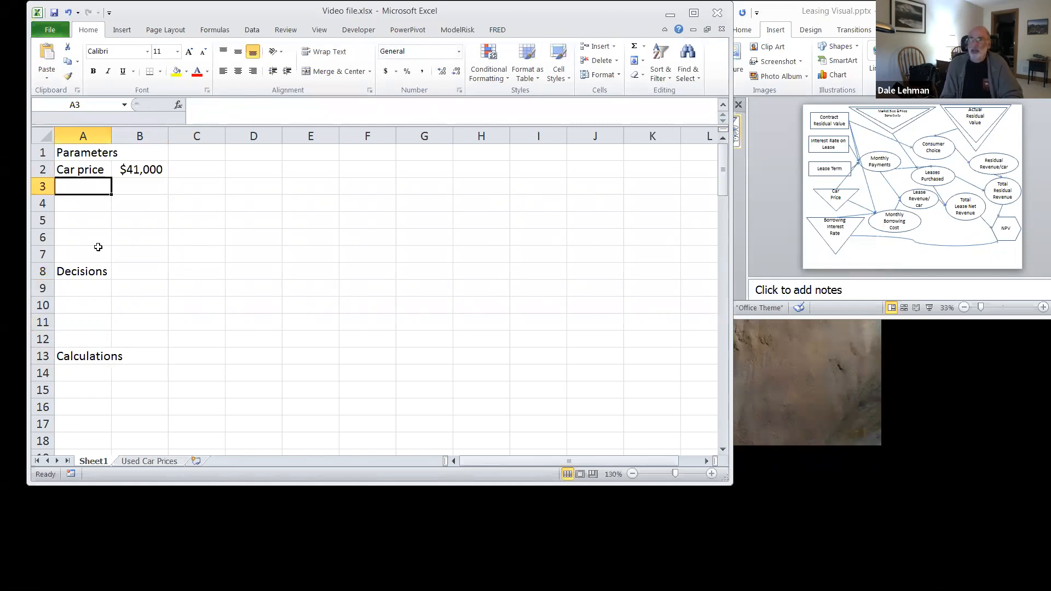
text(Borr)
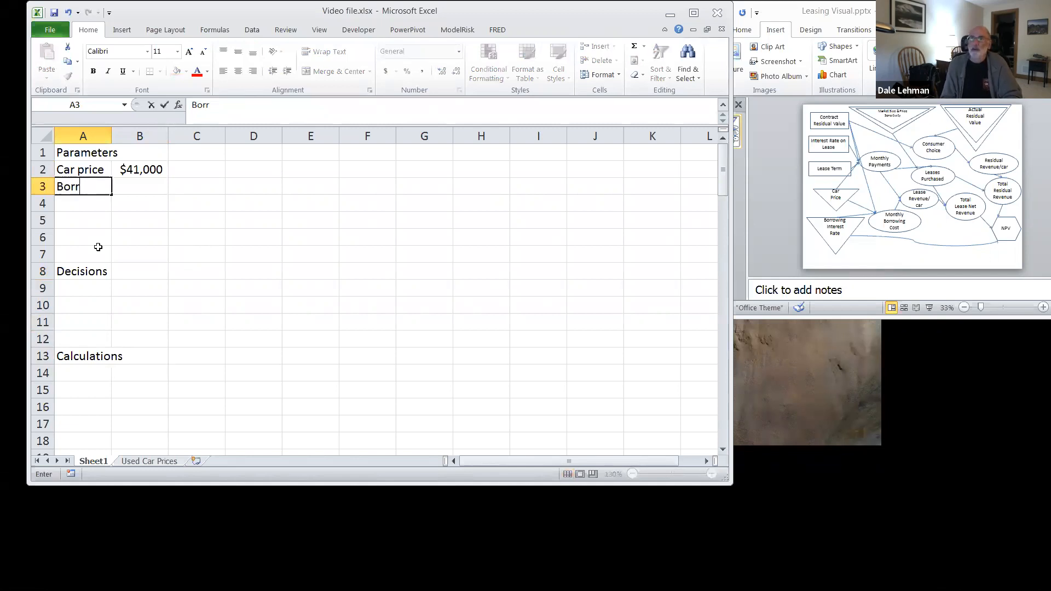
text(owing interest)
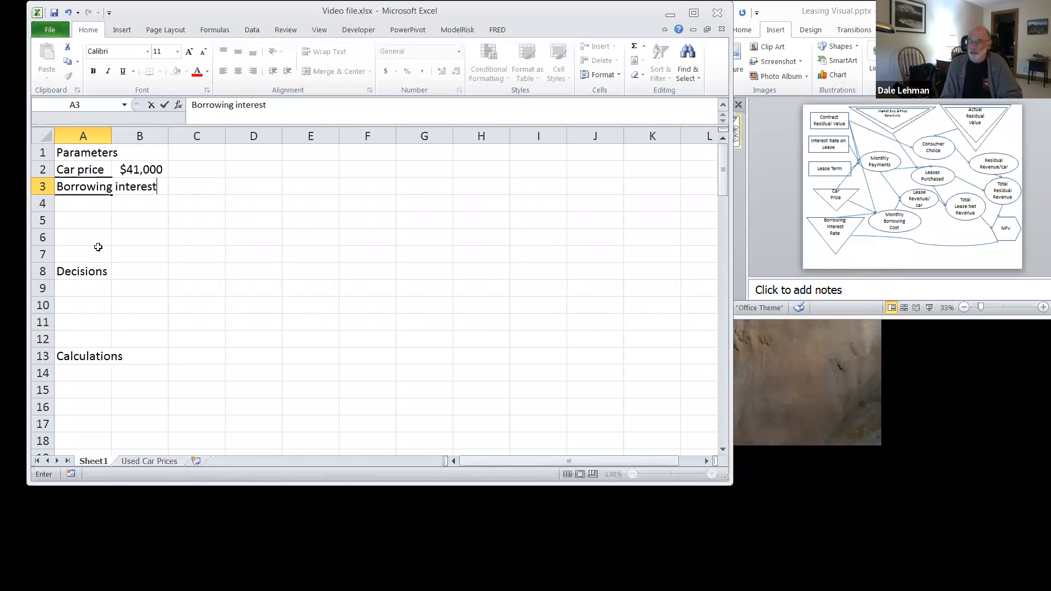
key(Tab)
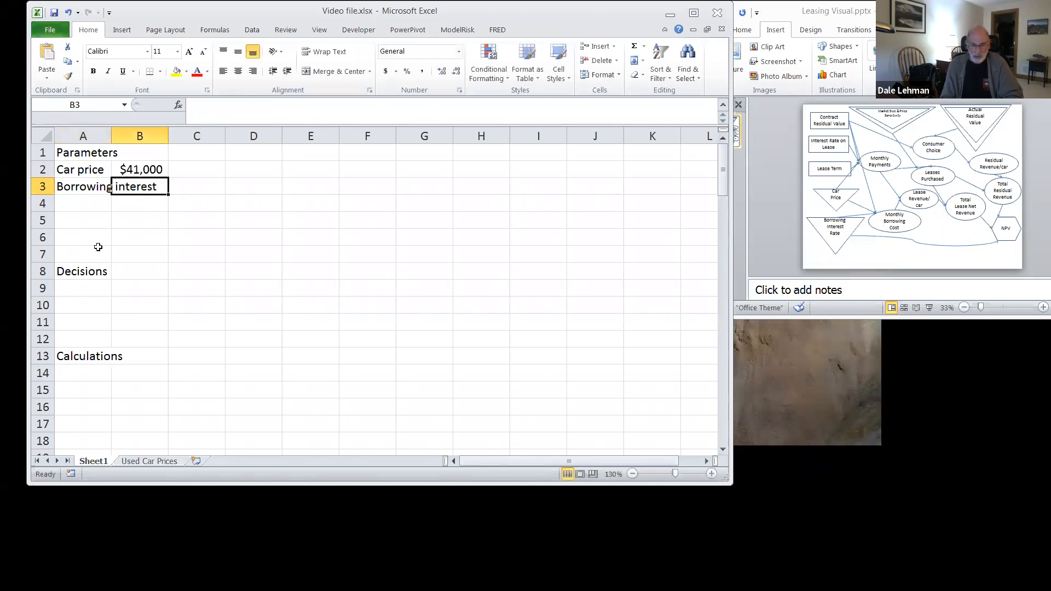
text(3%)
key(Return)
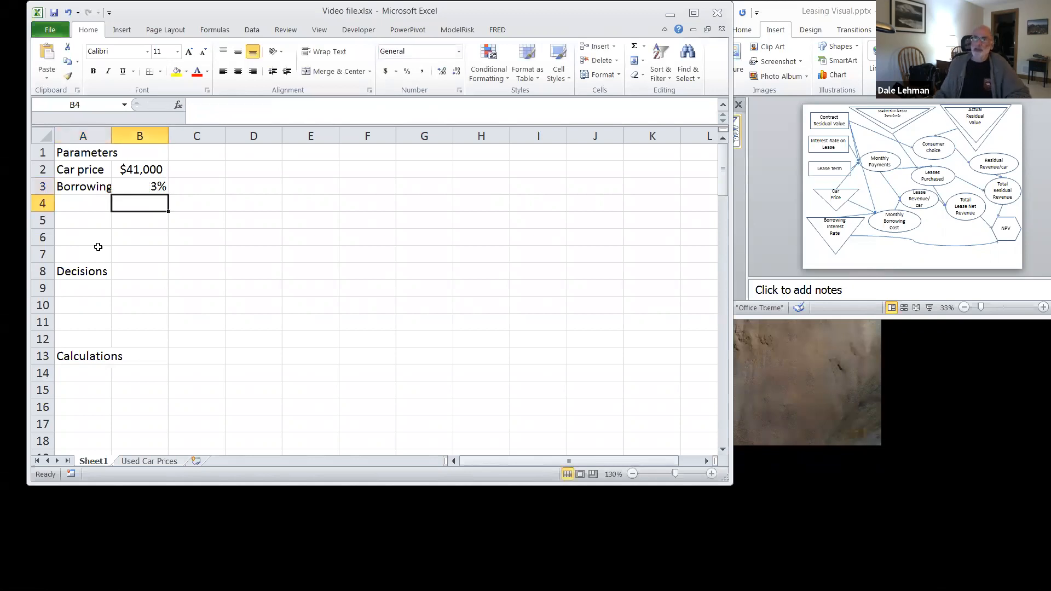
drag(111, 134, 149, 135)
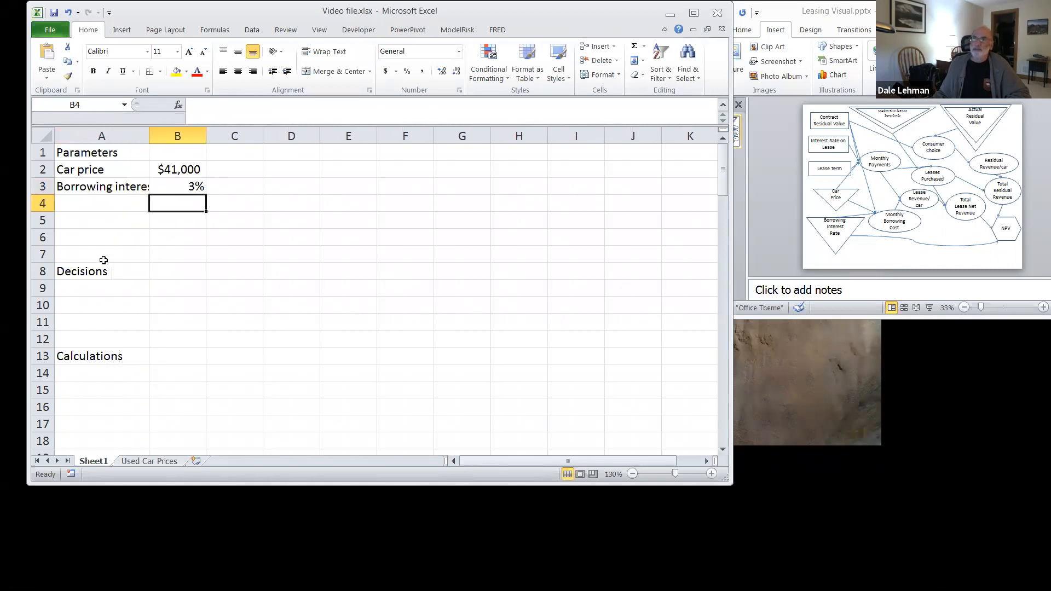
drag(149, 136, 163, 135)
Step: Add the parameter "Market size" in A4 with the value 100,000 in B4
click(80, 208)
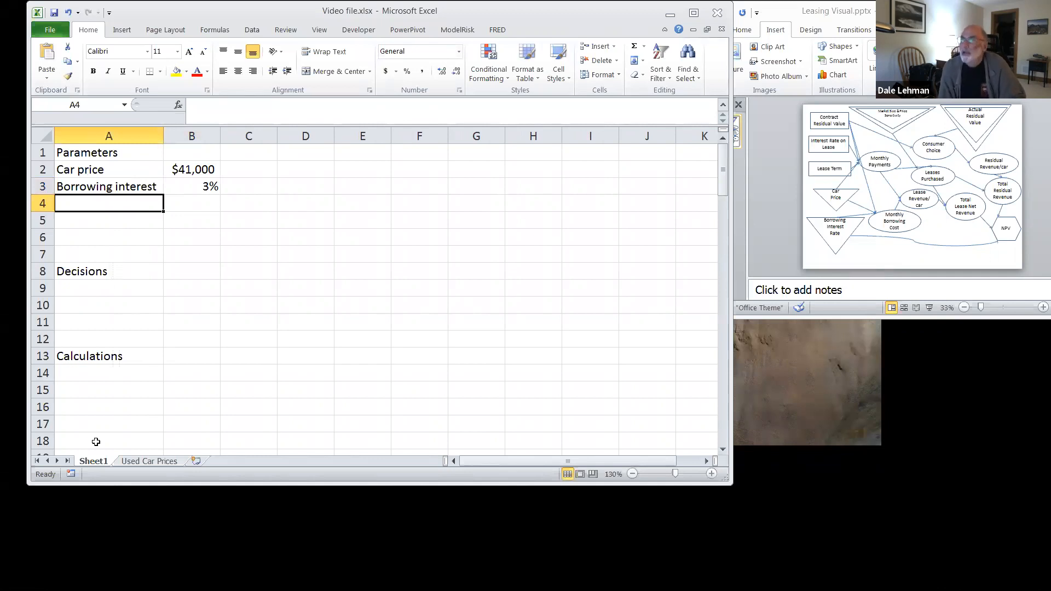
text(Market size)
key(Tab)
text(1)
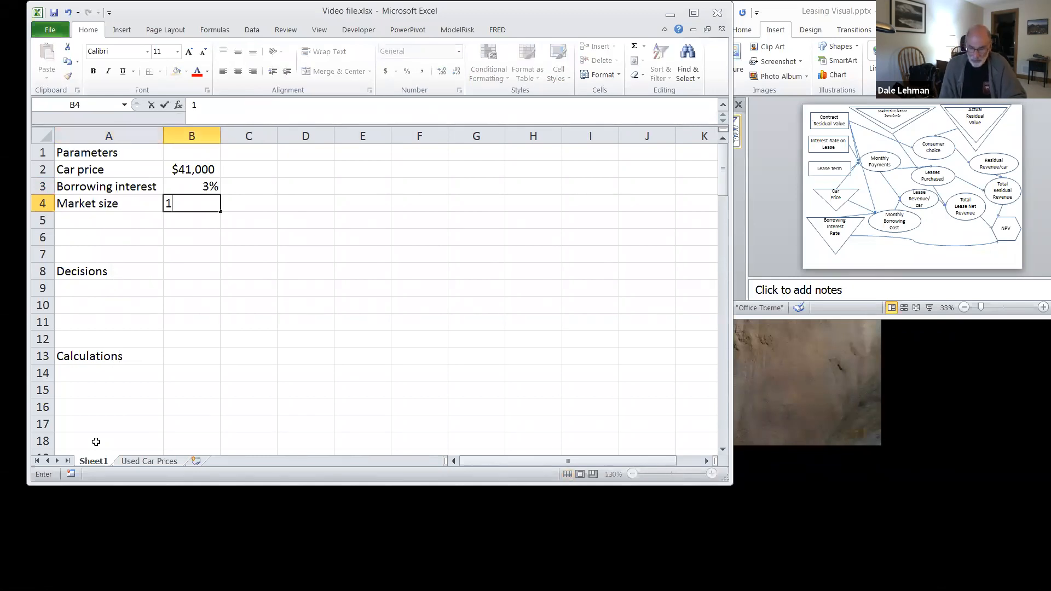
text(00,00)
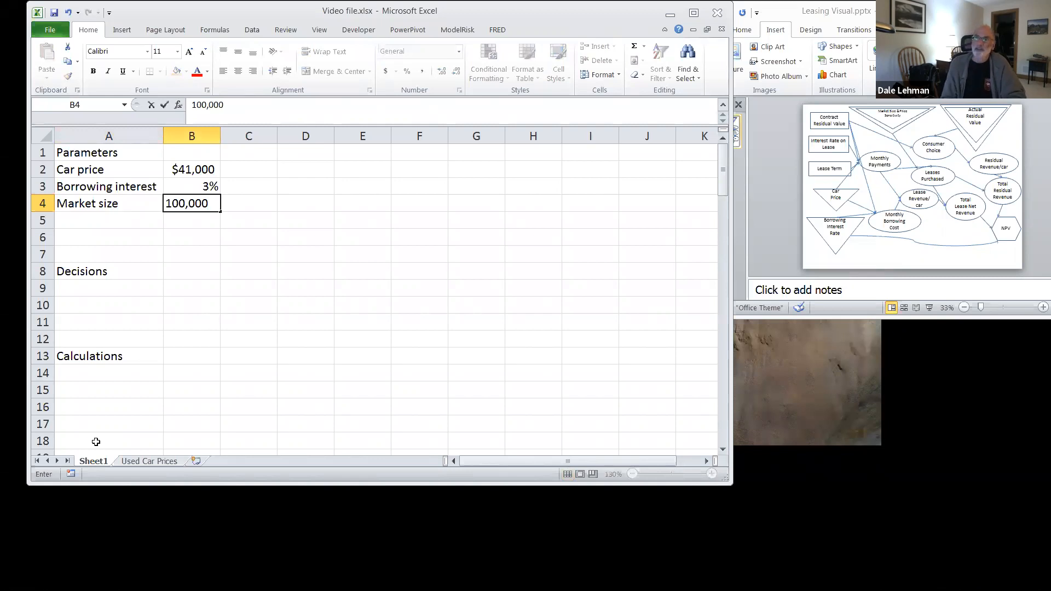
key(Return)
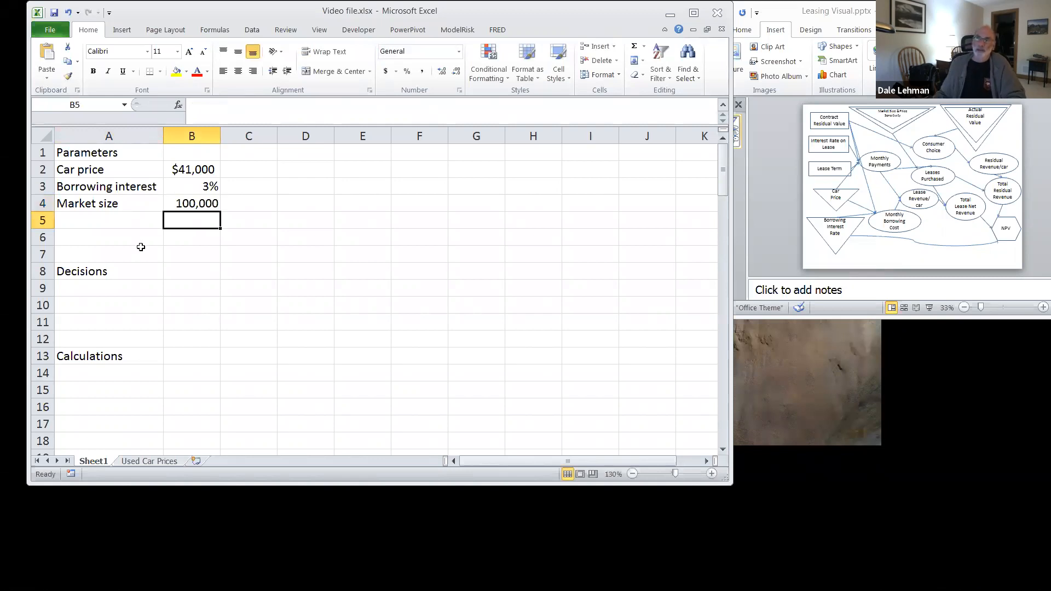
Step: Add the parameter "price sensitivity" in A5 with the value 150 in B5
click(124, 224)
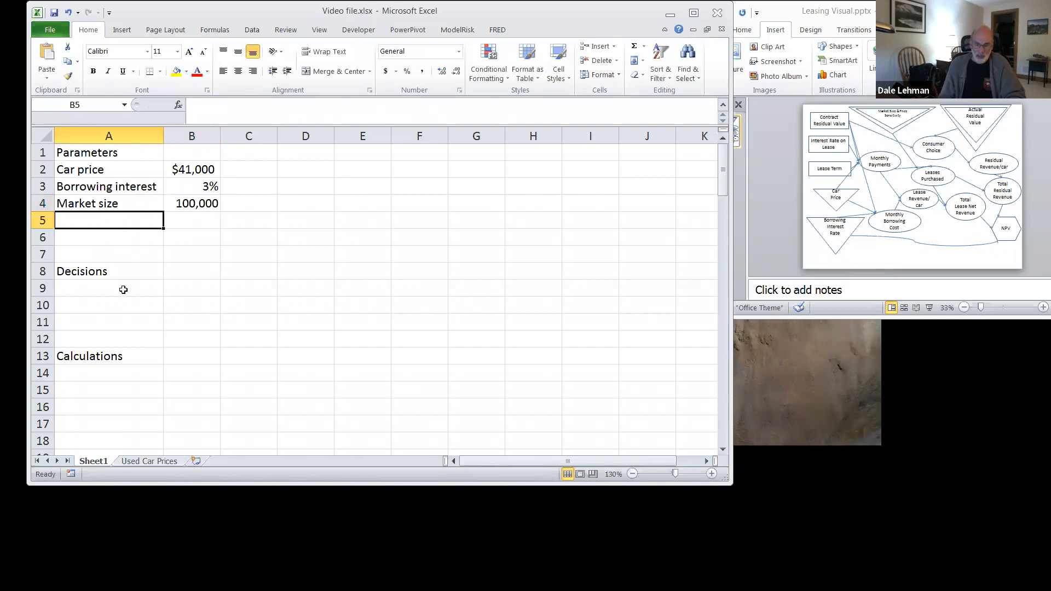
text(price sen)
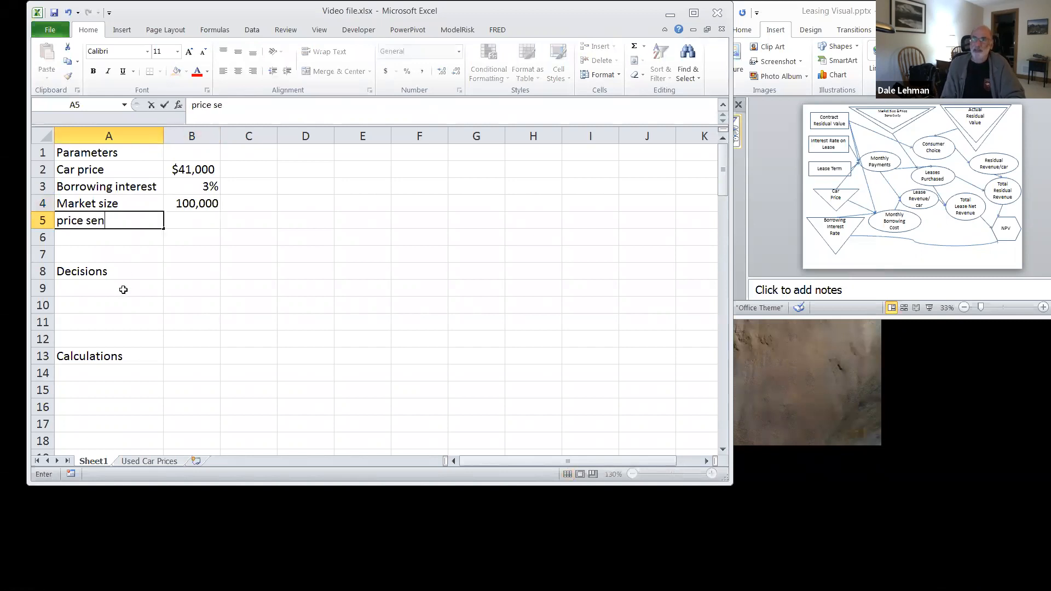
text(sitivity)
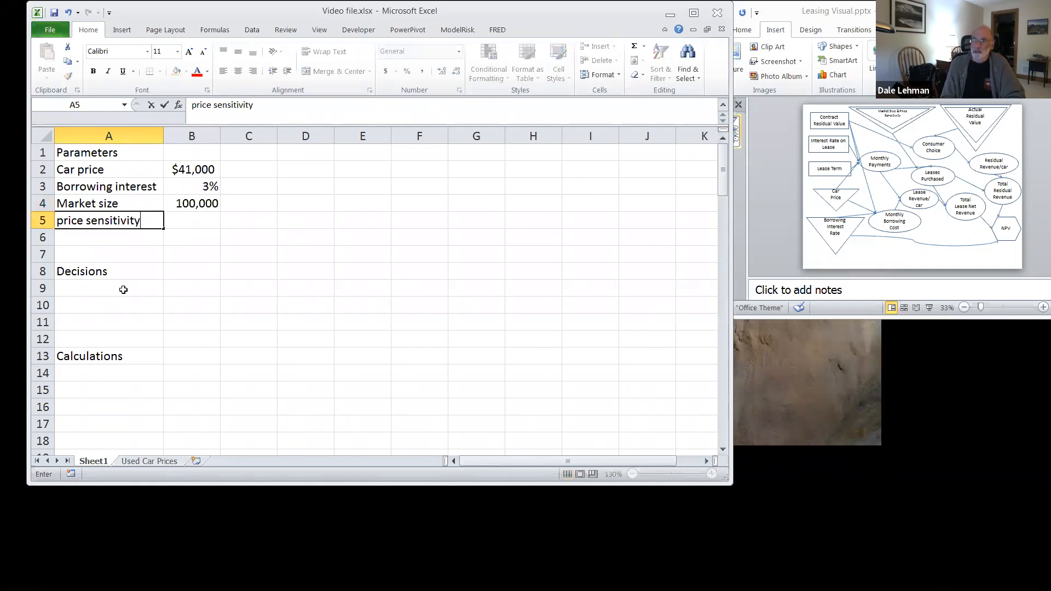
key(Tab)
text(150)
key(Return)
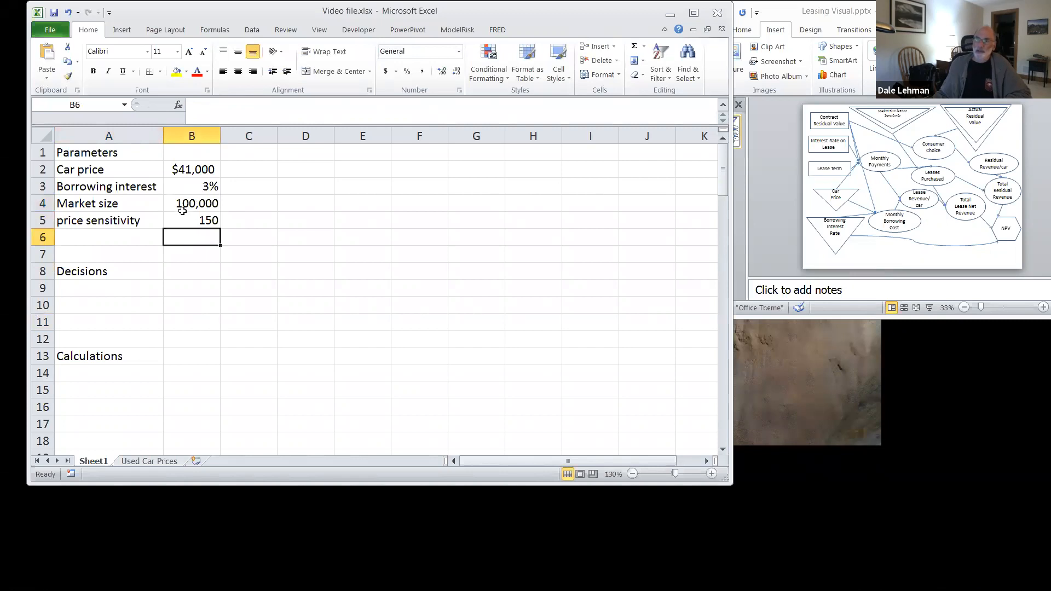
Step: Add the parameter "actual residual value" in A6 with $24,210 in B6, widening column A to fit the label
click(88, 238)
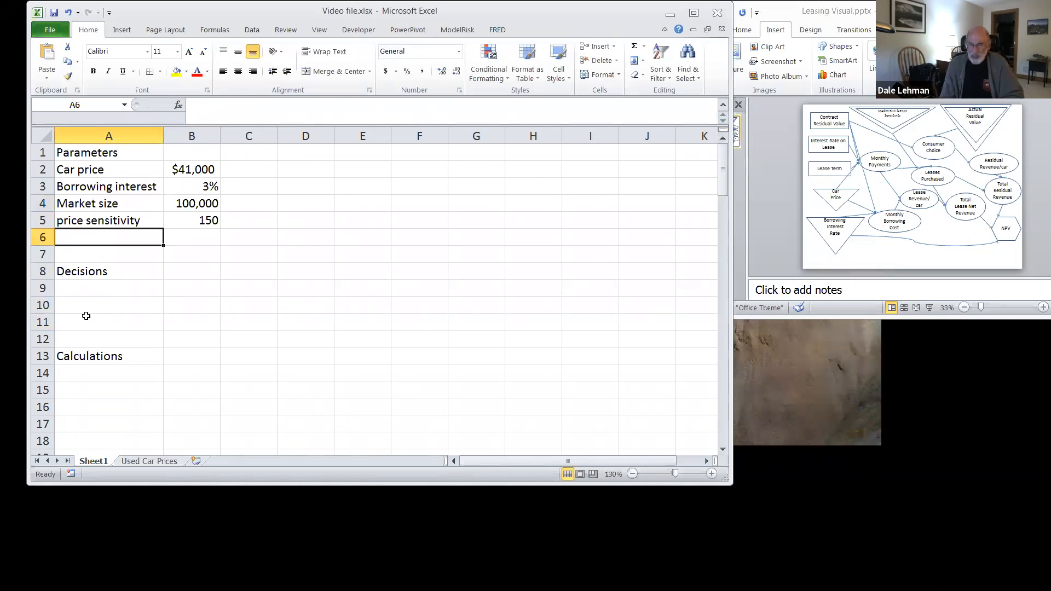
text(actual resi)
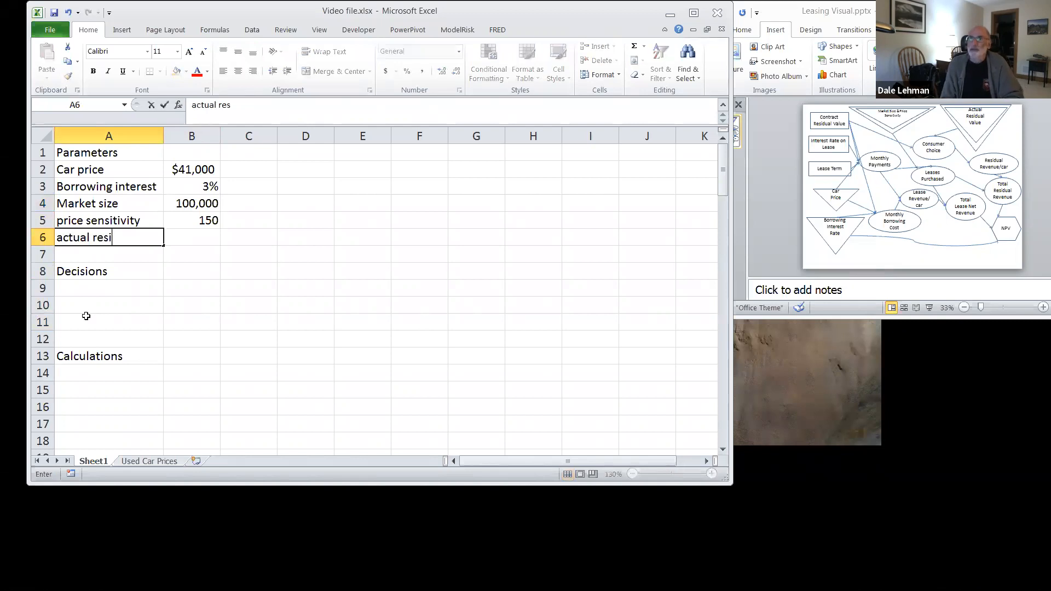
text(dual value)
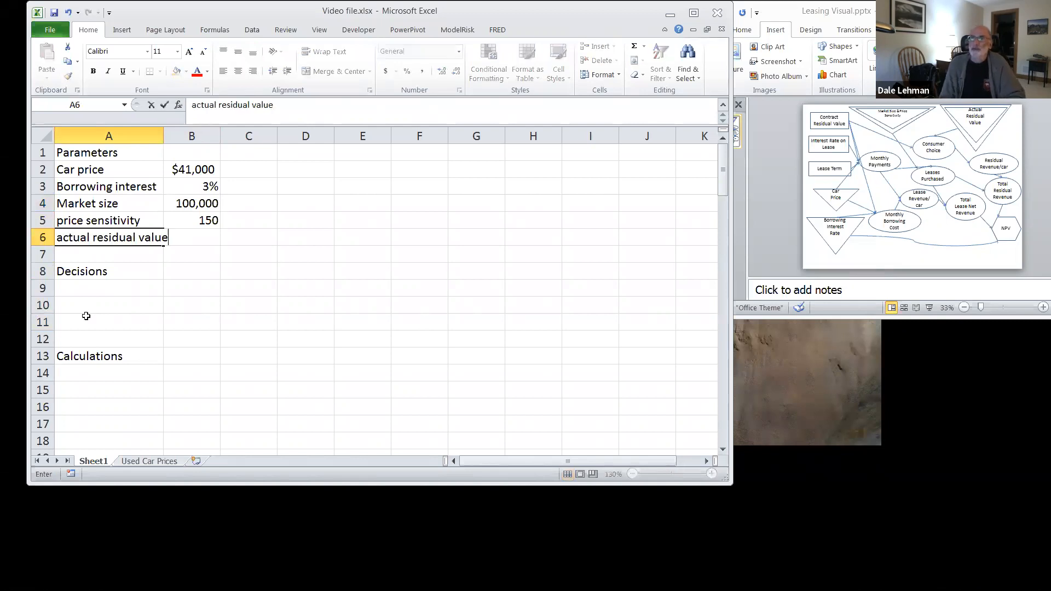
key(Return)
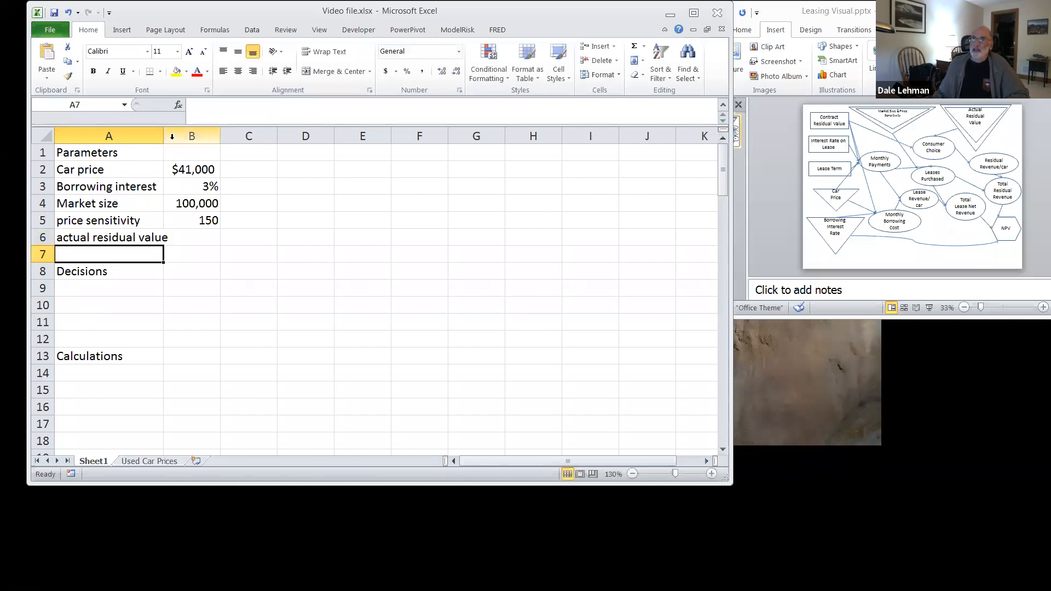
drag(162, 134, 176, 134)
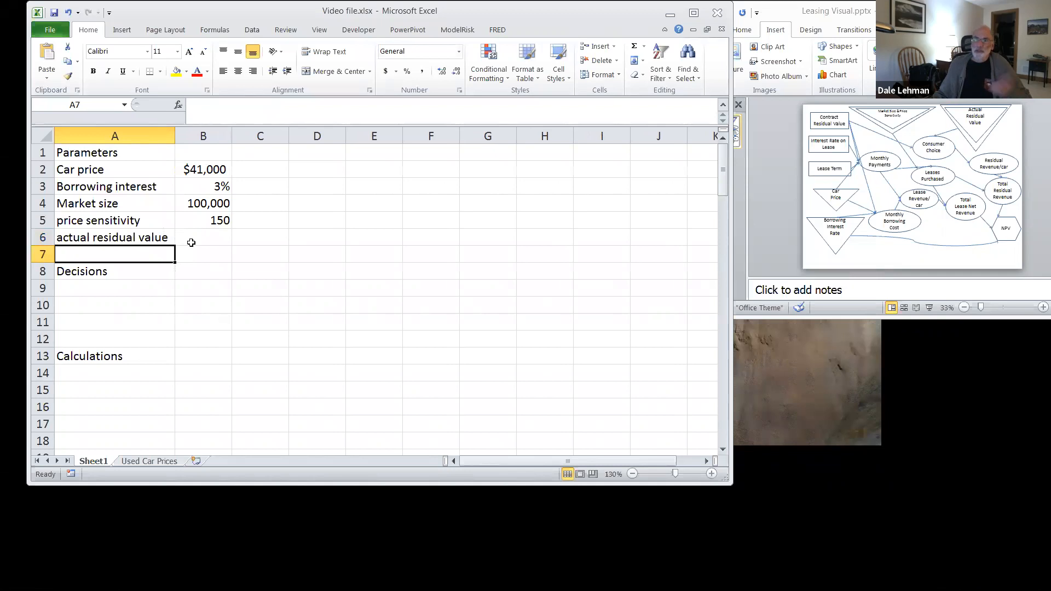
click(195, 240)
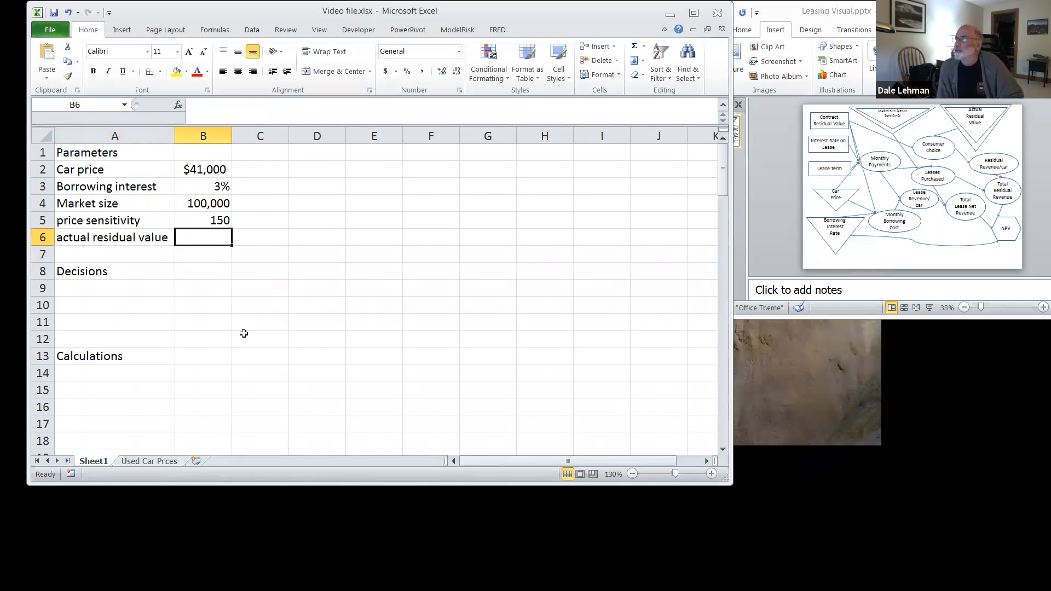
text($2)
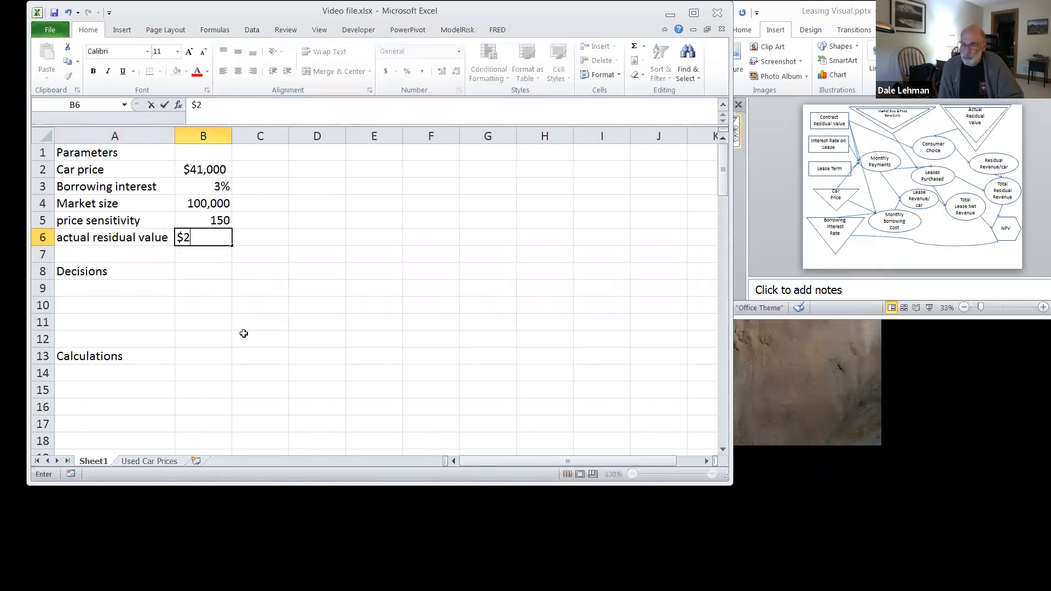
text(4,210)
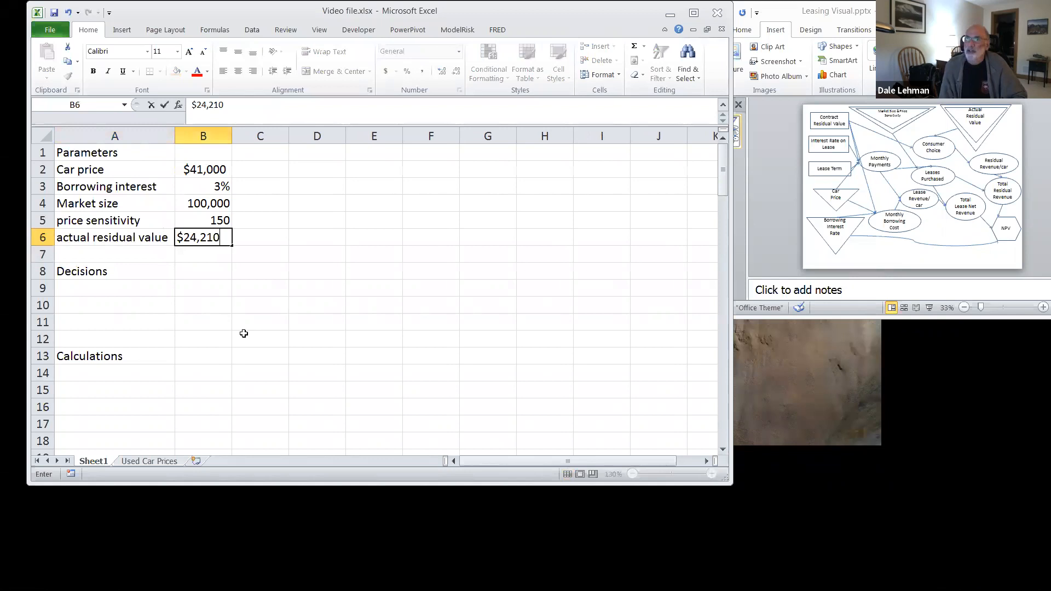
key(Return)
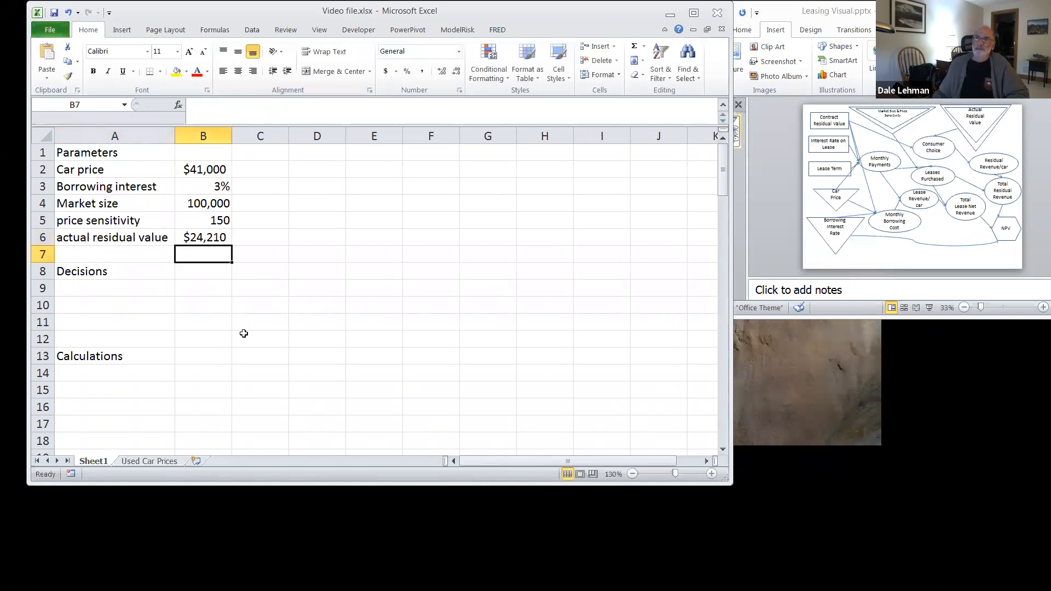
Step: Calculate the actual residual value as a fraction of the car price in C6 with the formula =b6/b2
click(199, 236)
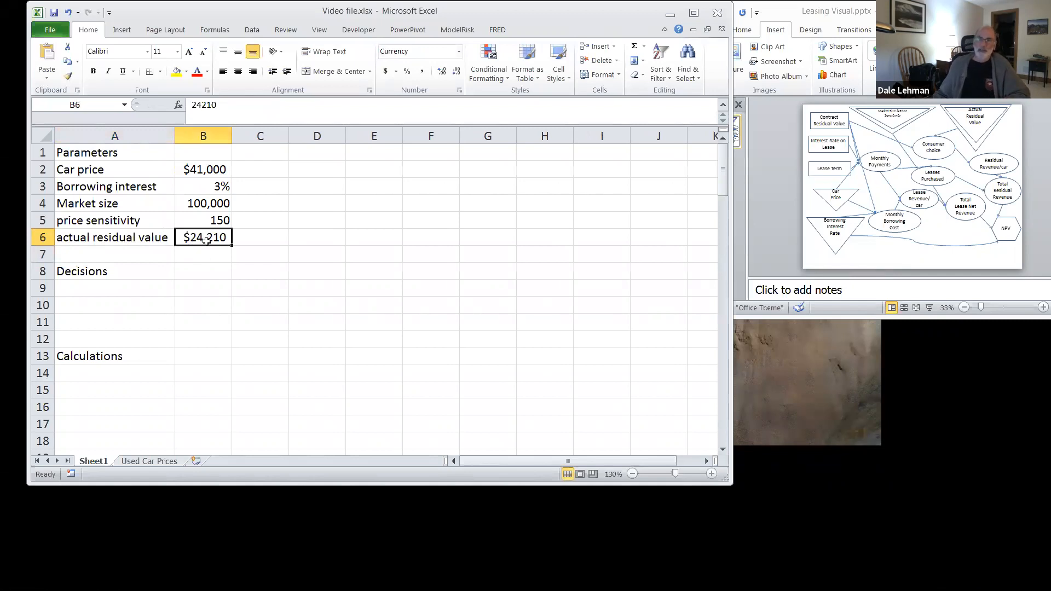
click(258, 238)
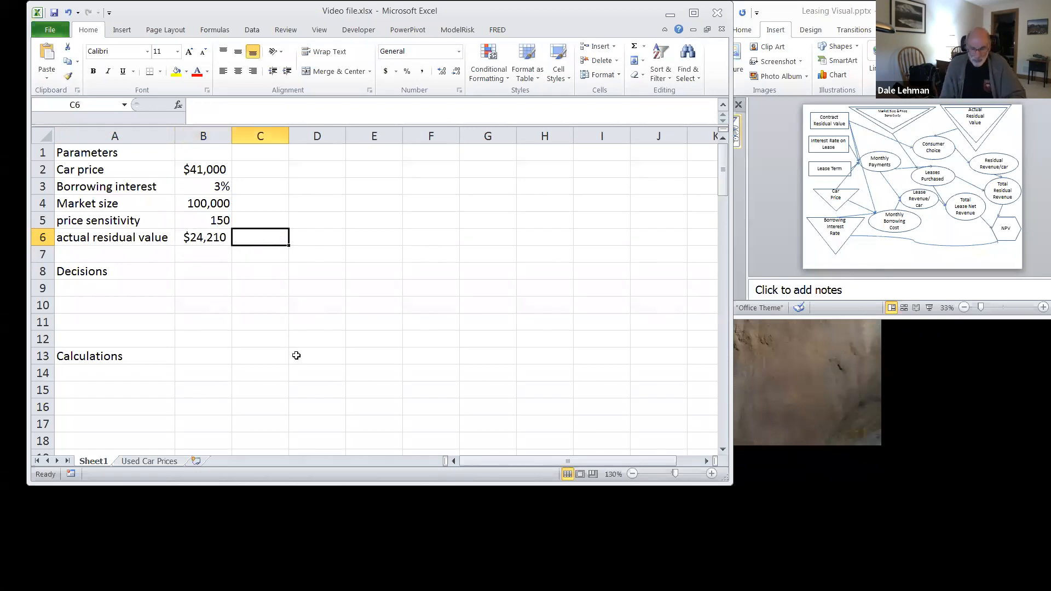
text(=)
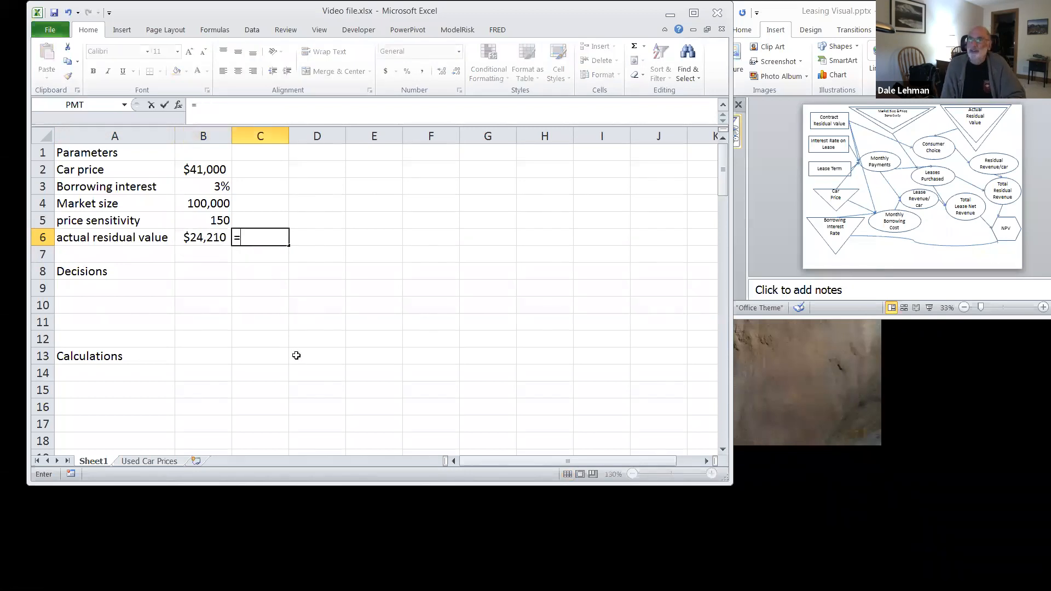
text(b6)
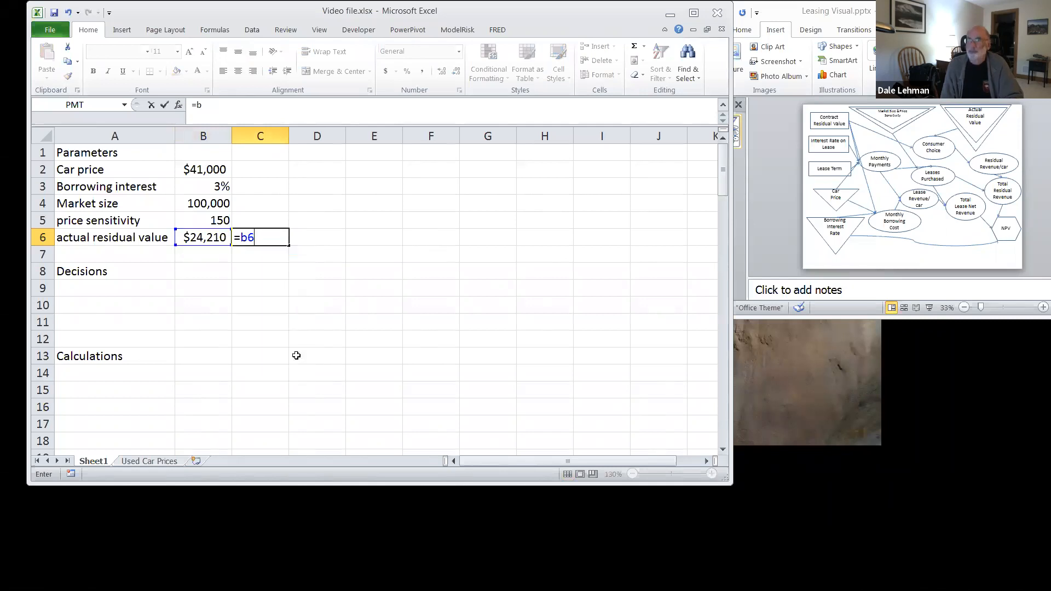
text(/b2)
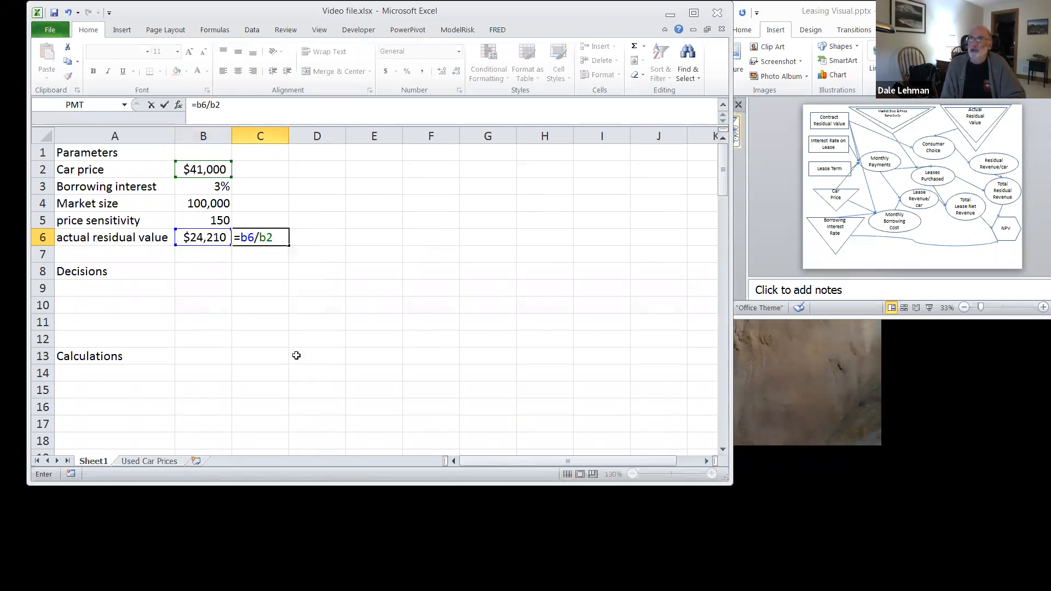
key(Return)
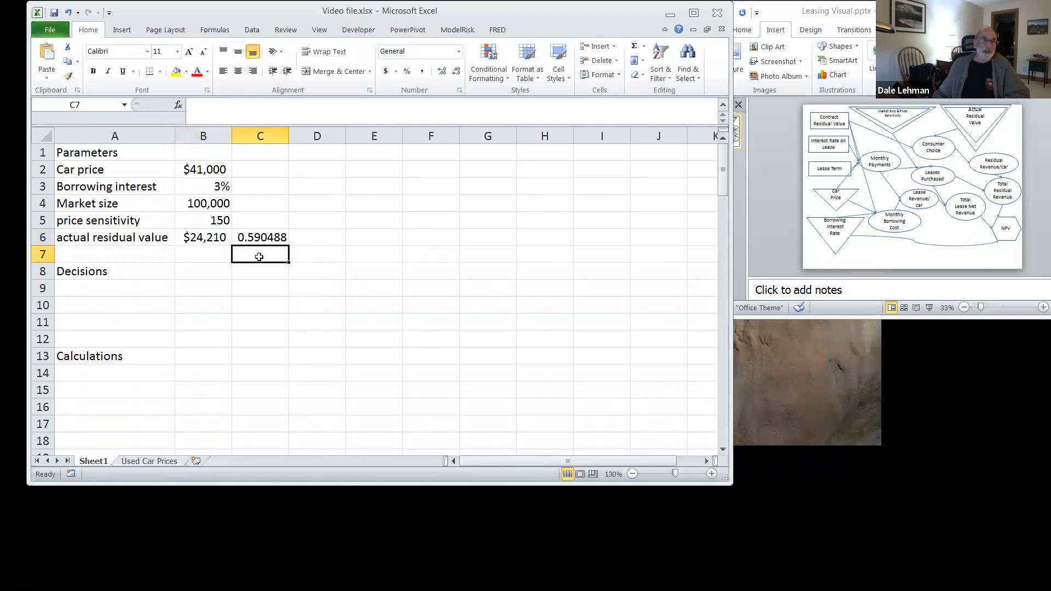
Step: Label the first two decisions "lease term" in A9 and "lease interest rate" in A10
click(115, 286)
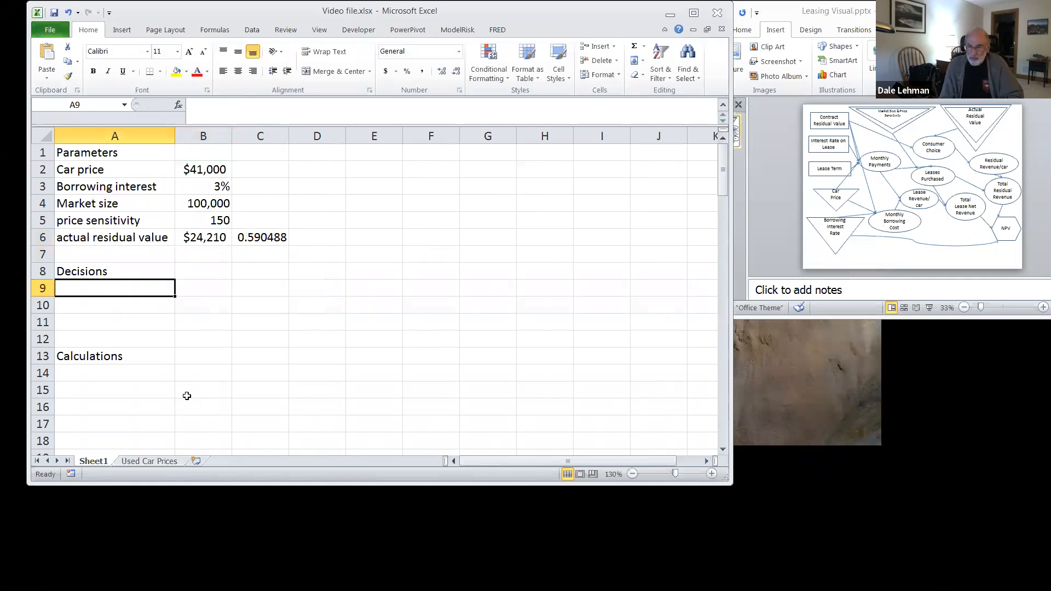
text(lease term)
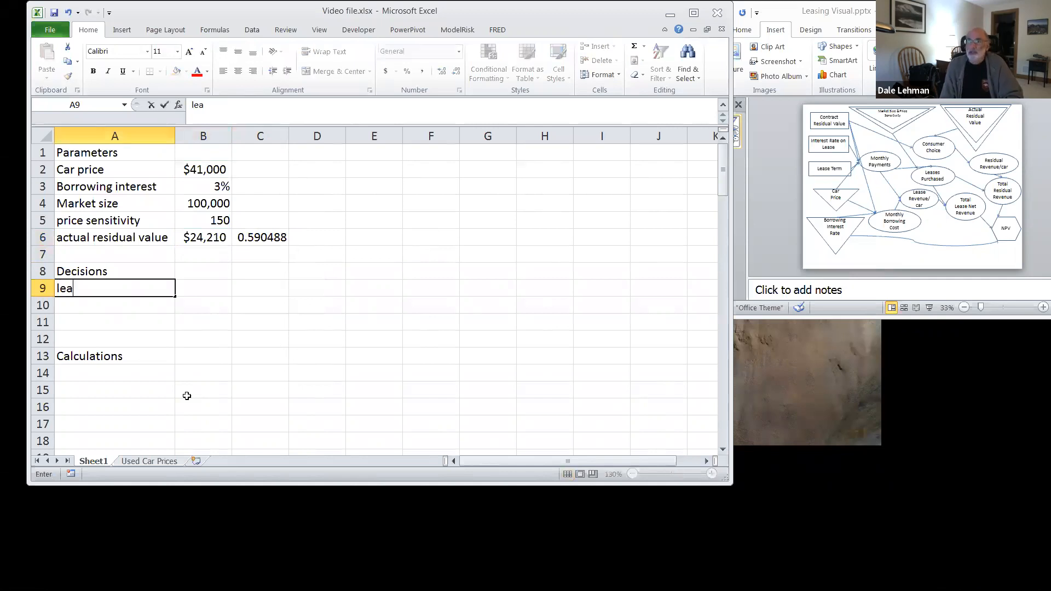
key(Return)
text(lea)
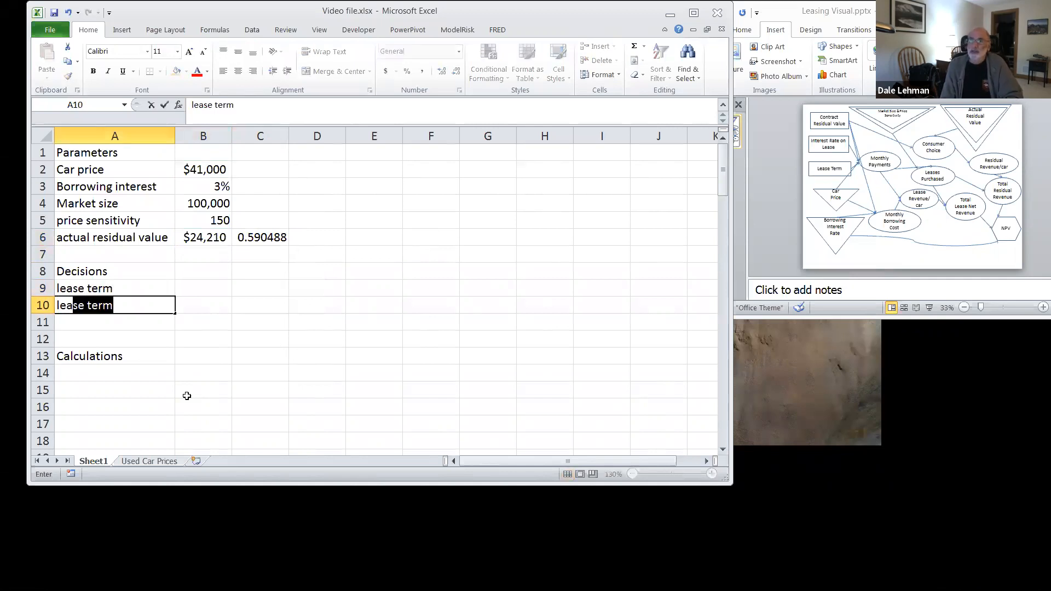
text(se interest)
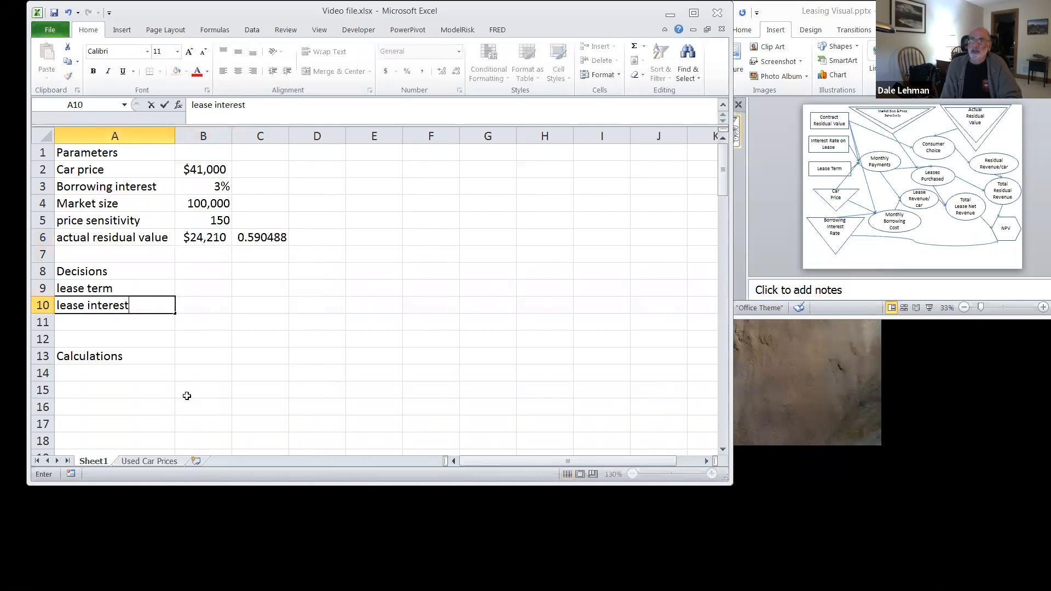
text( rate)
key(Return)
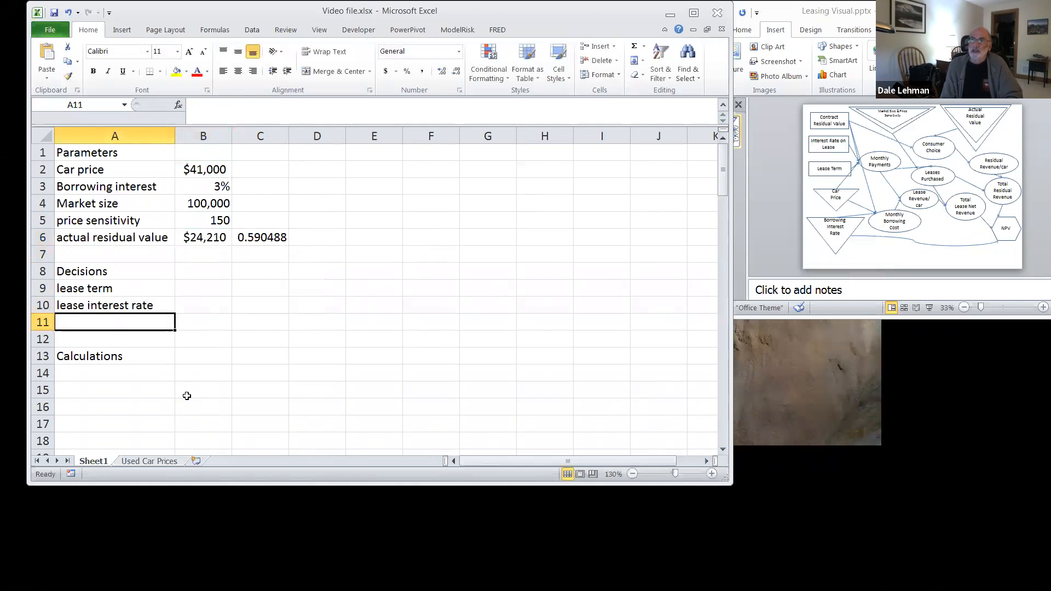
Step: Add the decision label "contract residual value" in A11 and widen column A to fit it
text(contract)
key(BackSpace)
key(BackSpace)
key(BackSpace)
key(BackSpace)
key(BackSpace)
text(tr)
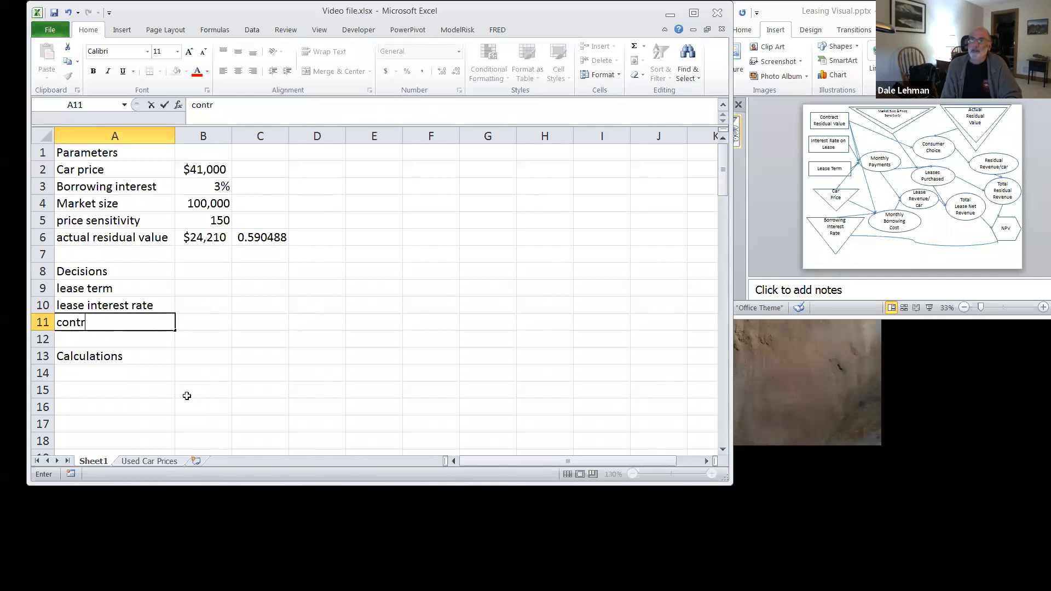
text(act residual value)
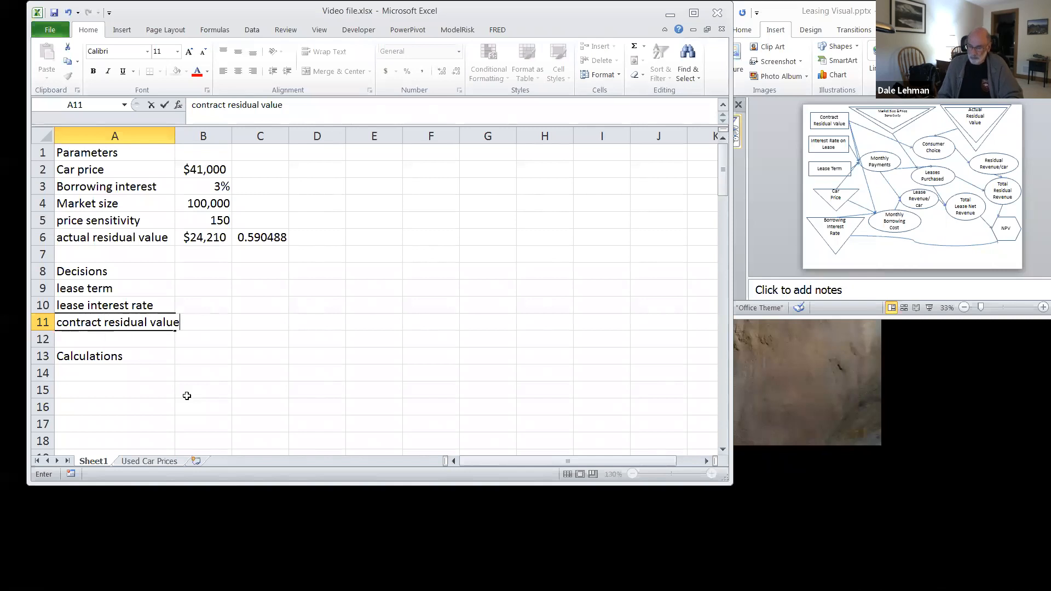
key(Tab)
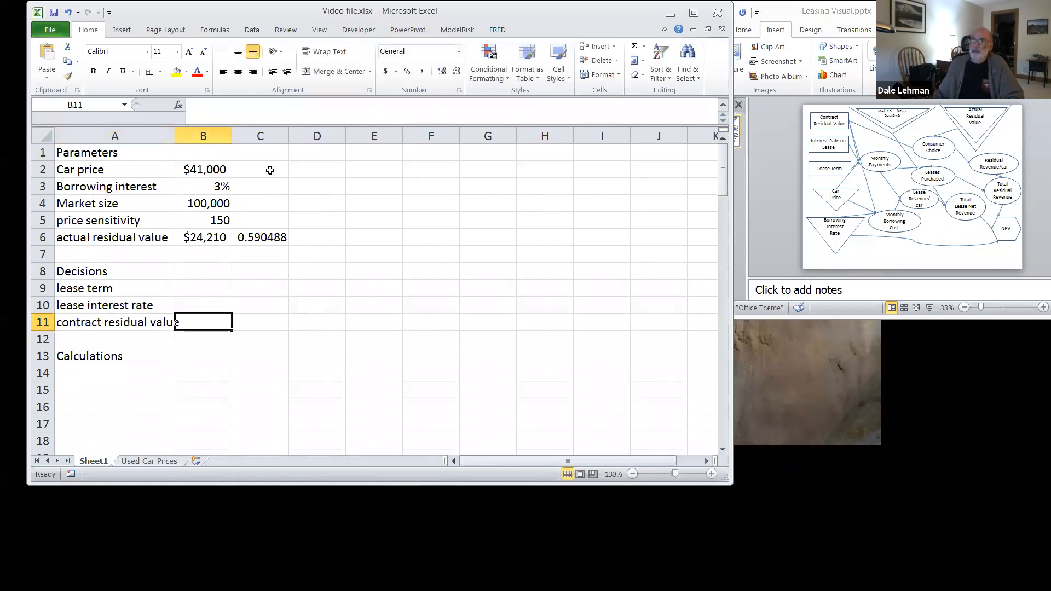
drag(175, 132, 186, 132)
Step: Enter the decision values: lease term 36 in B9, lease interest rate 10% in B10 and contract residual value 0.5 in B11
click(207, 290)
text(36)
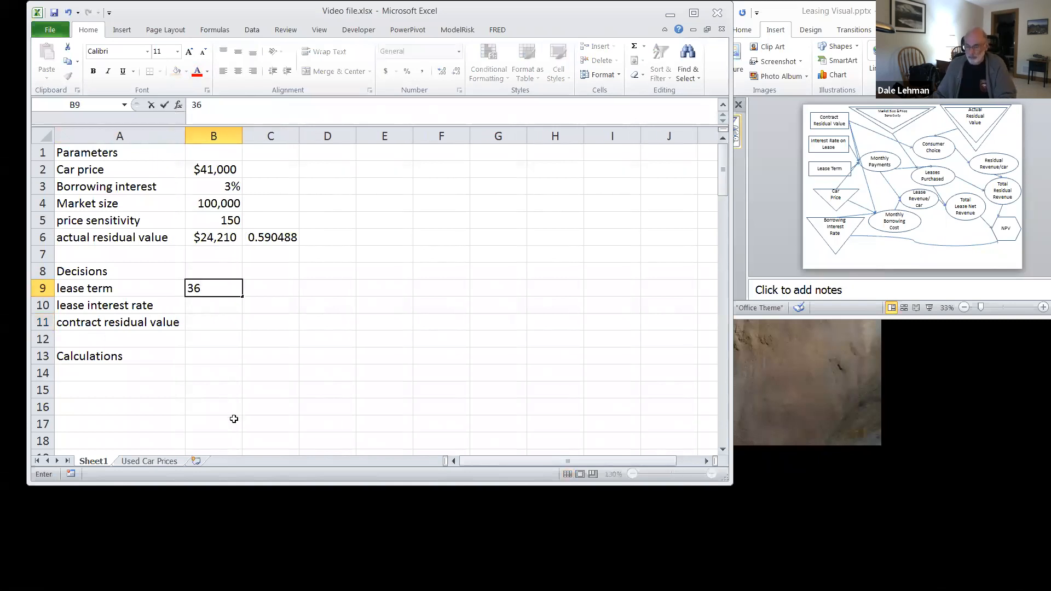
key(Return)
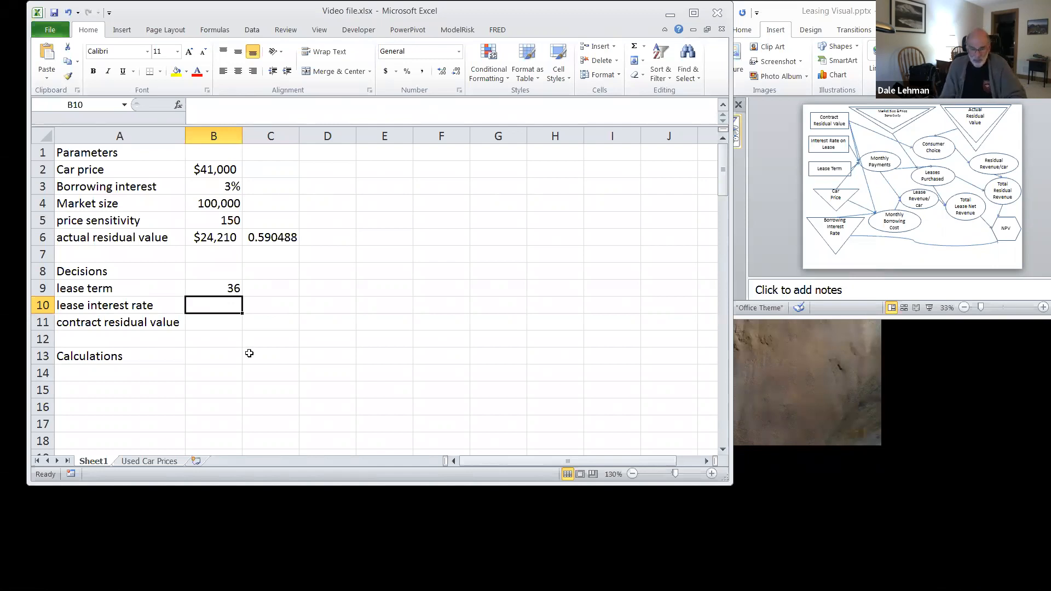
text(10%)
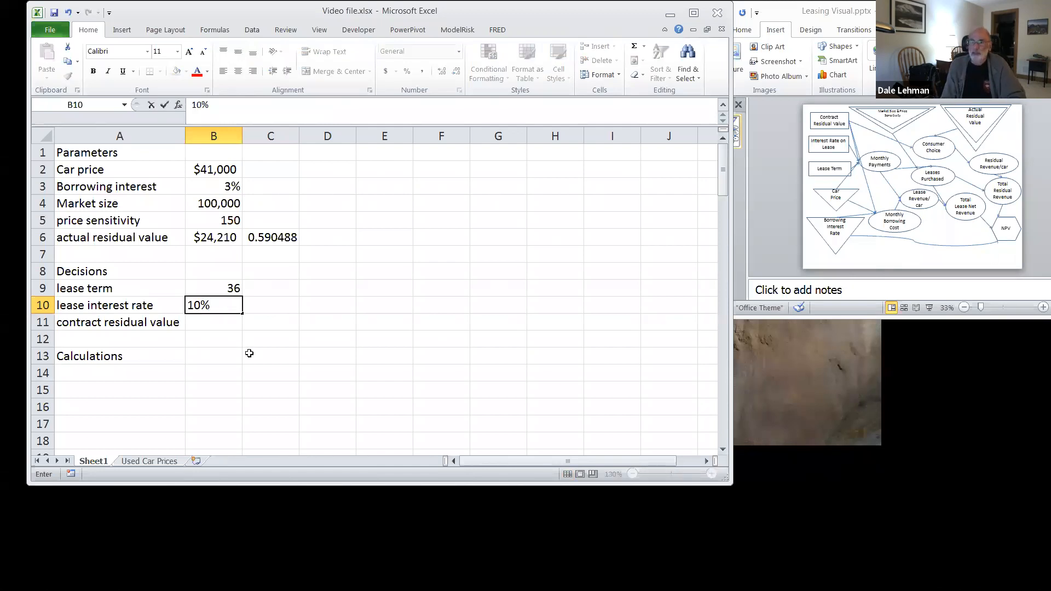
key(Return)
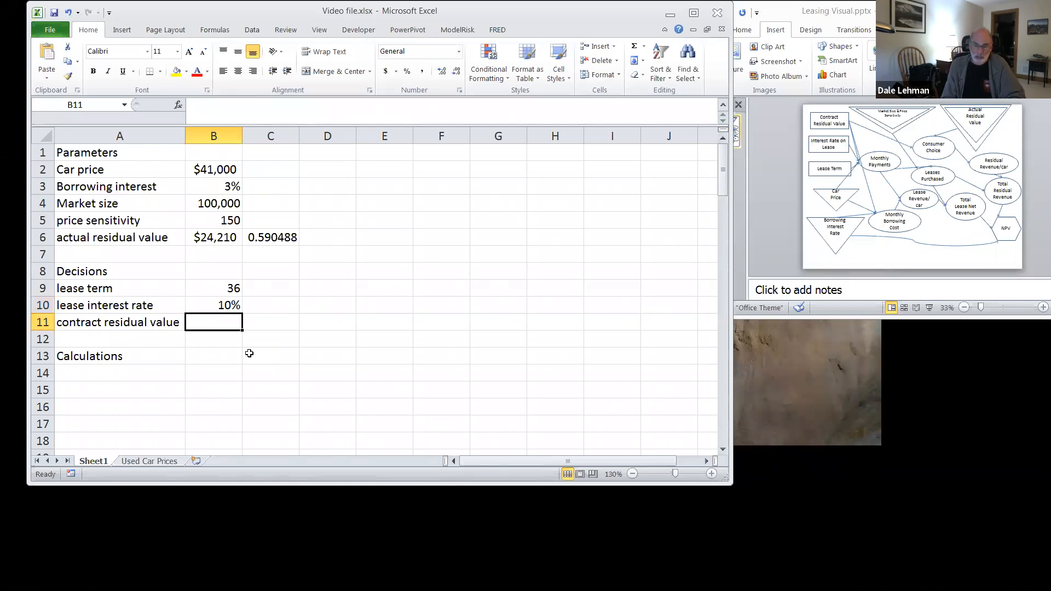
text(.5)
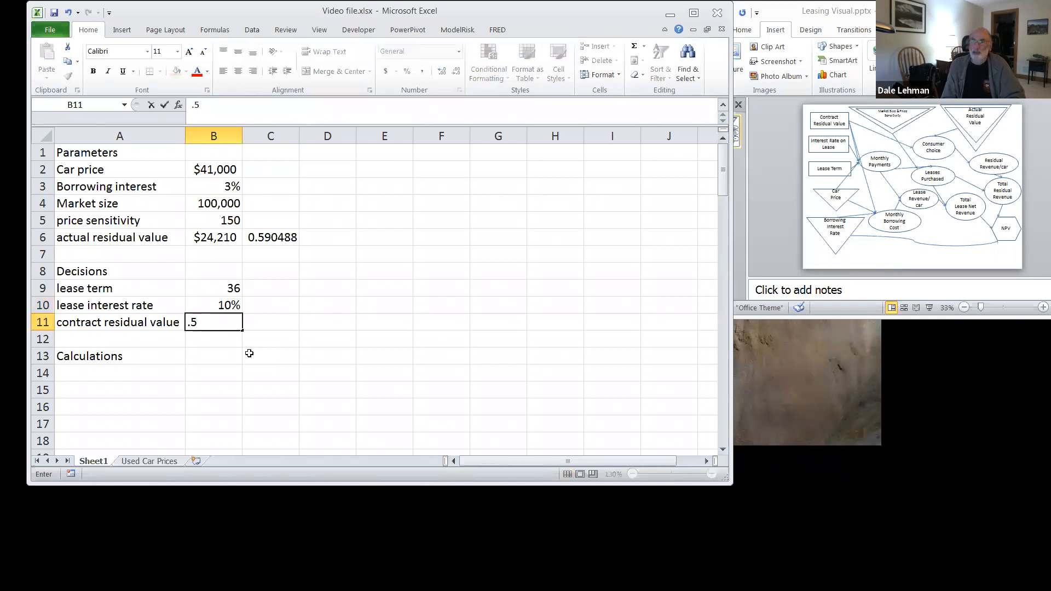
key(Return)
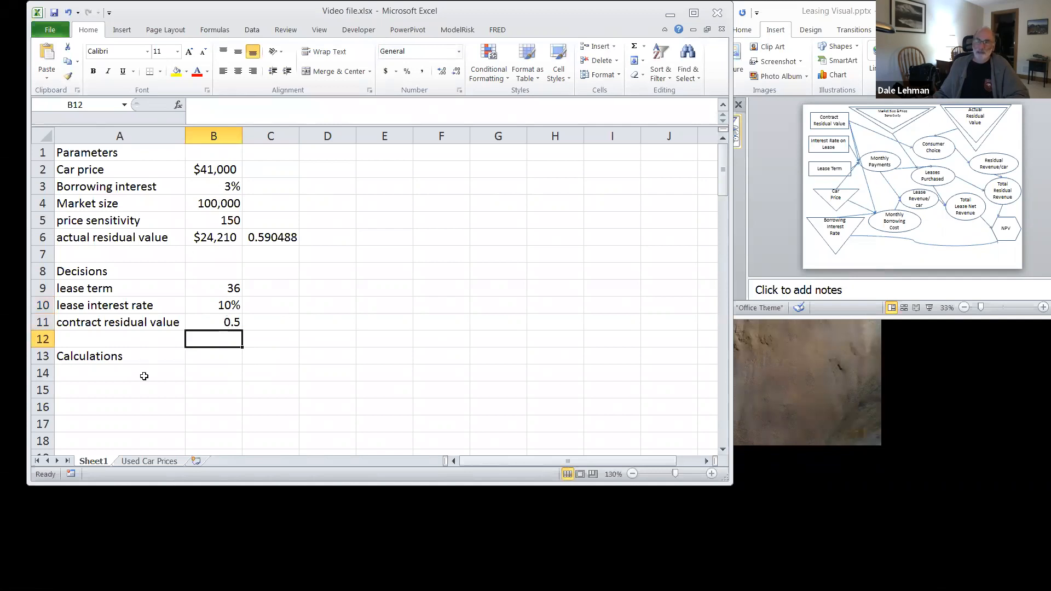
Step: Add the label "monthly payments" in A14 under Calculations
click(106, 375)
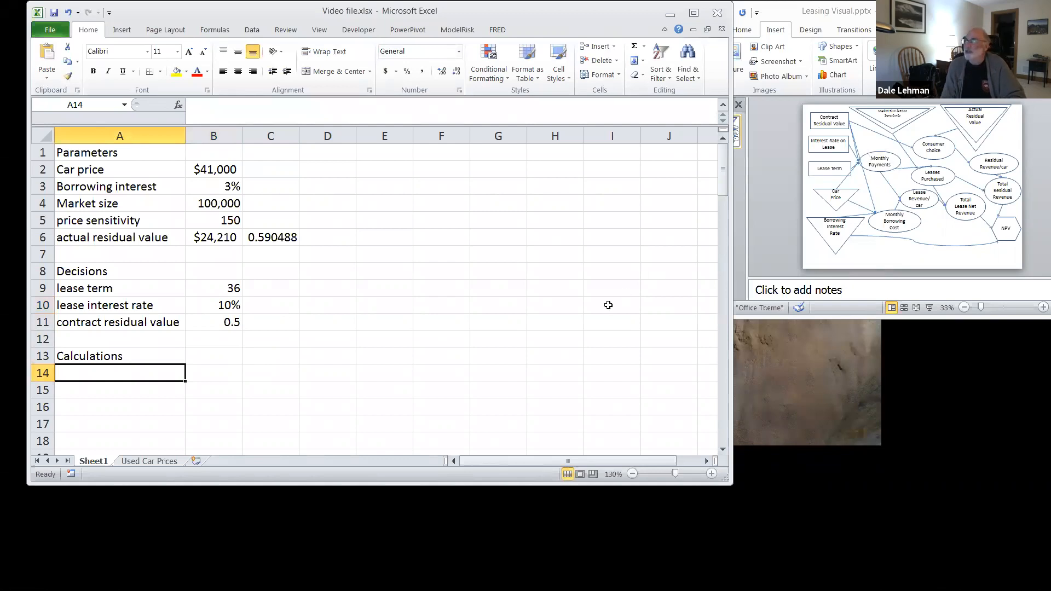
text(monthly payments)
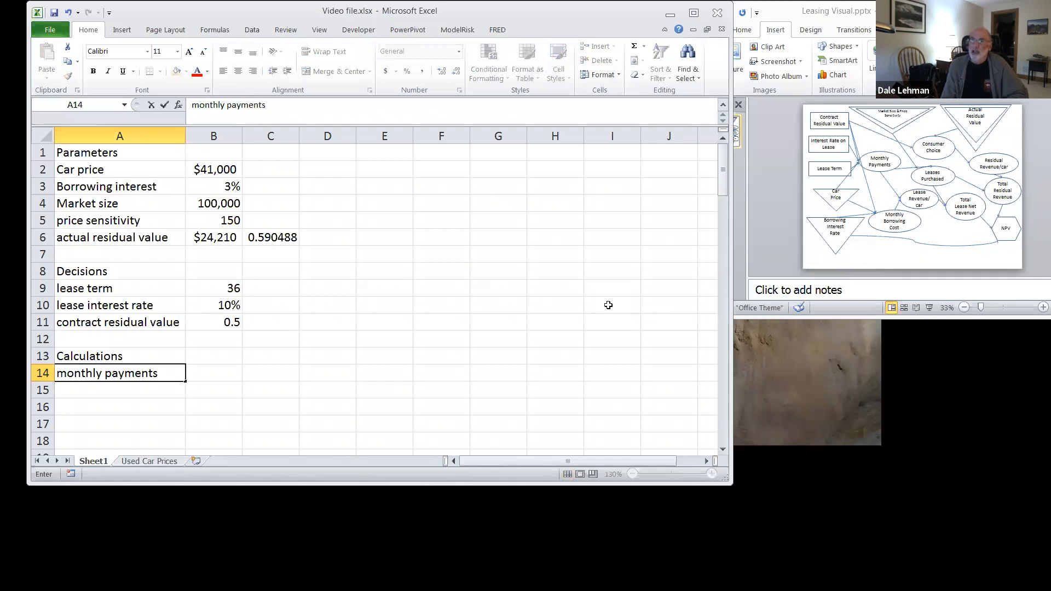
key(Return)
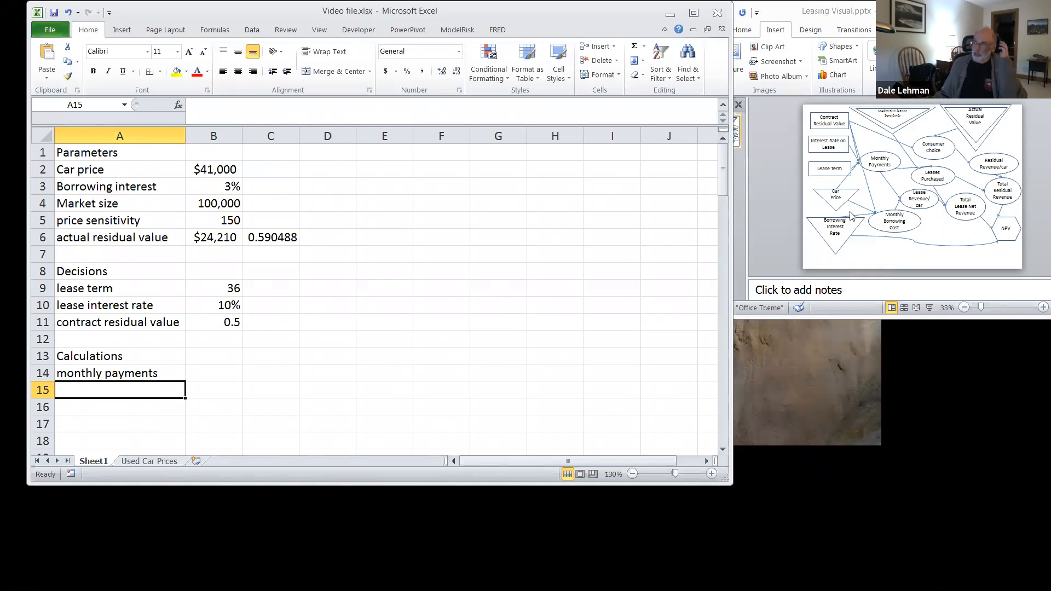
Step: Insert the financial function PMT in B14 for the monthly payments
click(220, 373)
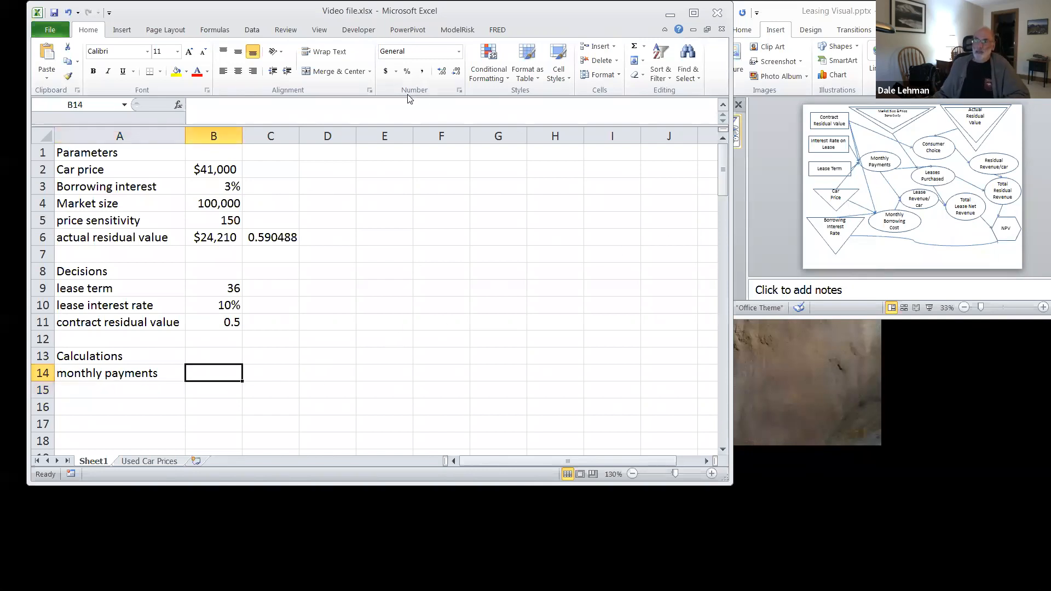
click(215, 32)
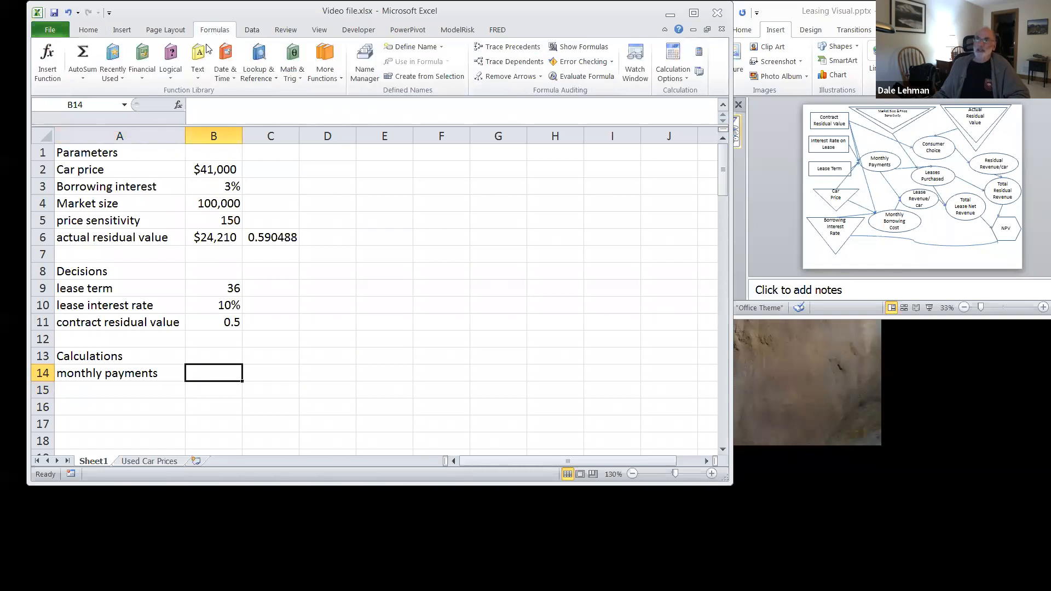
click(141, 75)
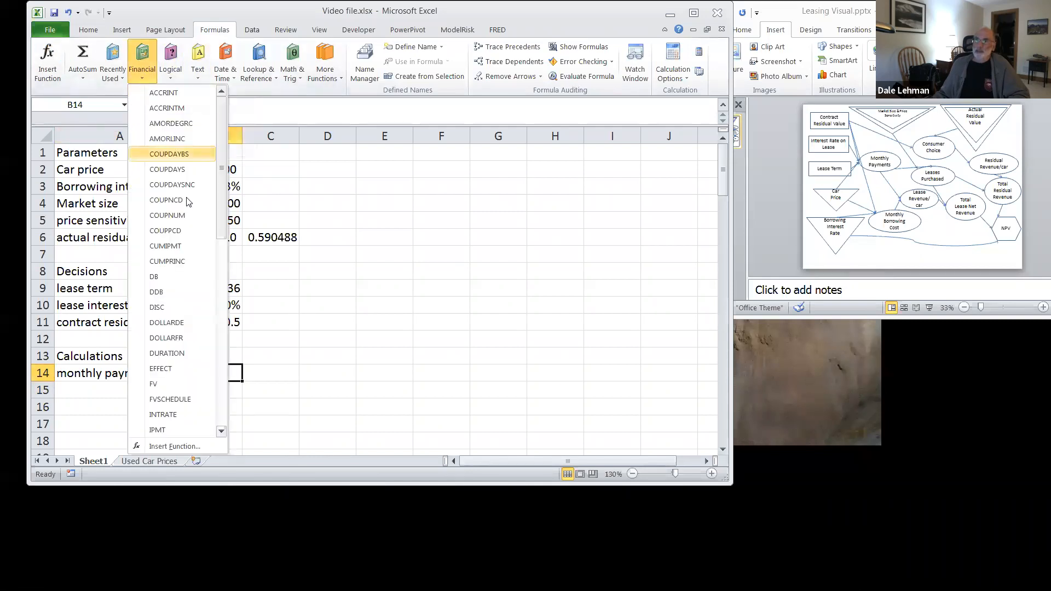
drag(224, 202, 226, 336)
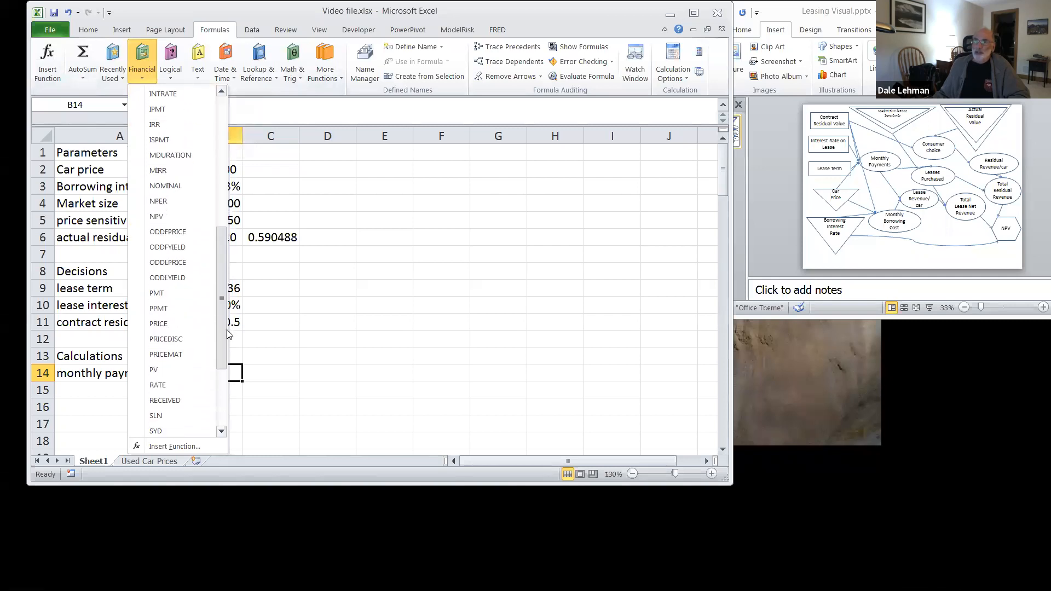
click(156, 296)
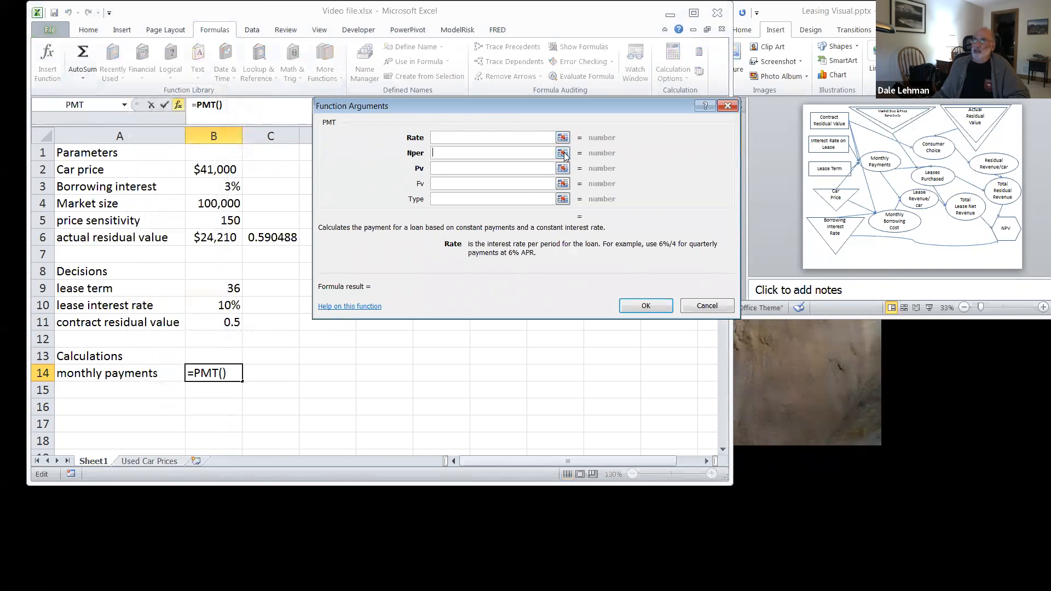
Step: Set the PMT number of periods (Nper) to B9 and the Rate to B10/12
click(563, 153)
click(218, 289)
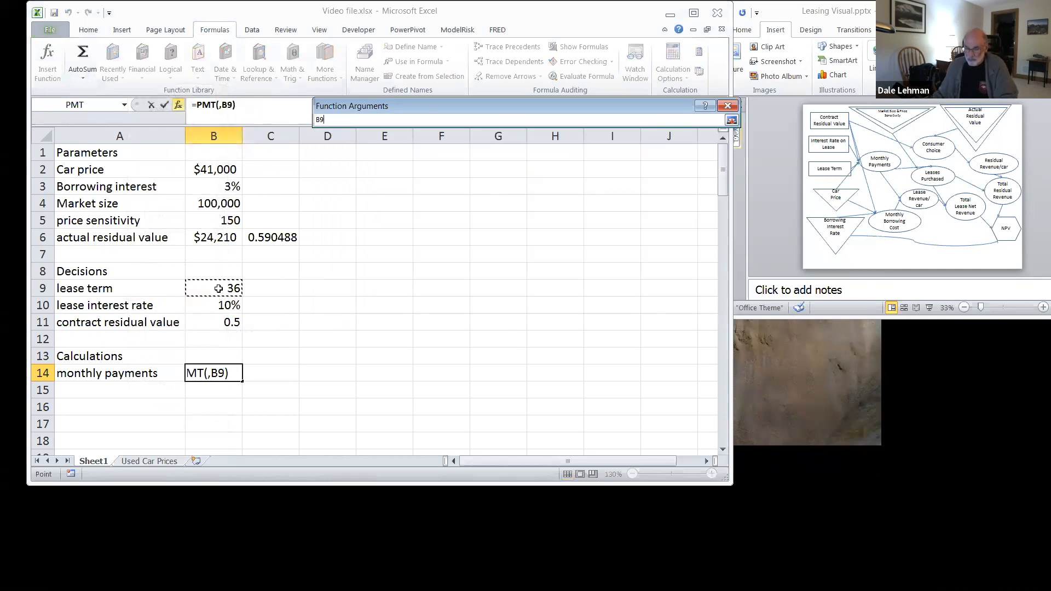
key(Return)
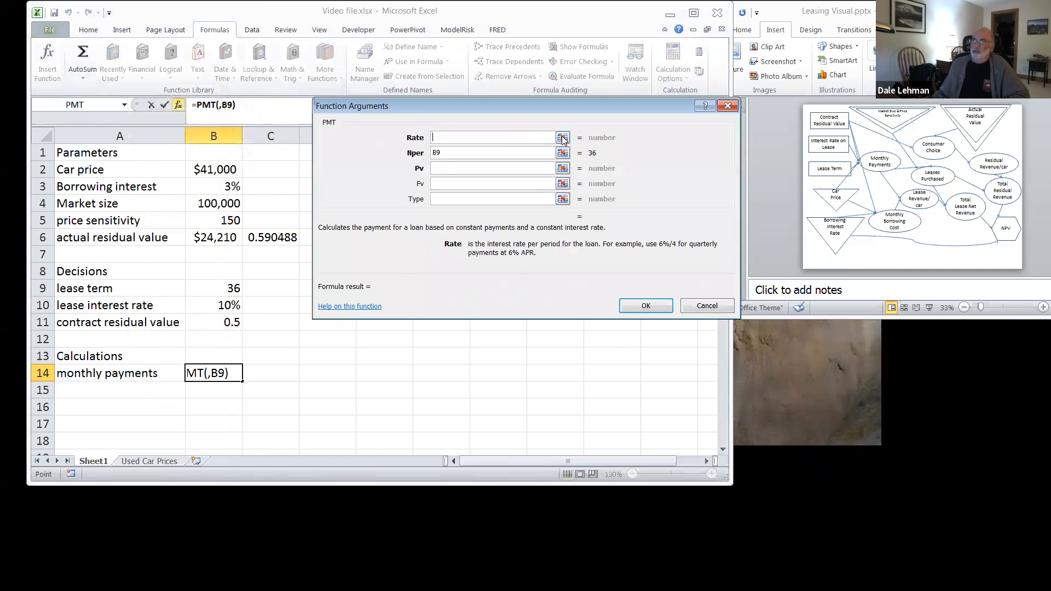
click(563, 137)
click(221, 302)
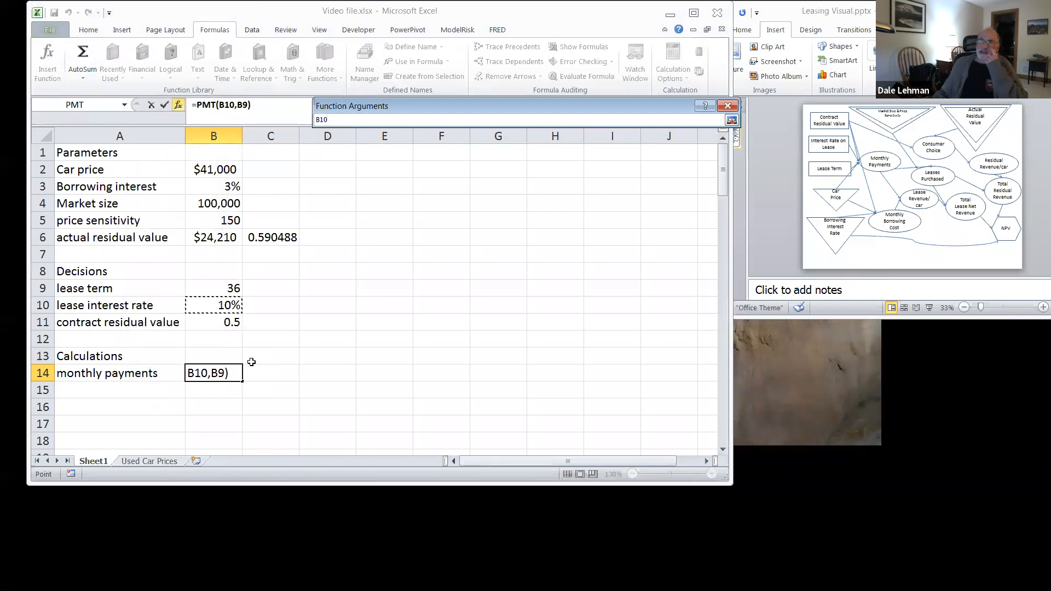
key(Return)
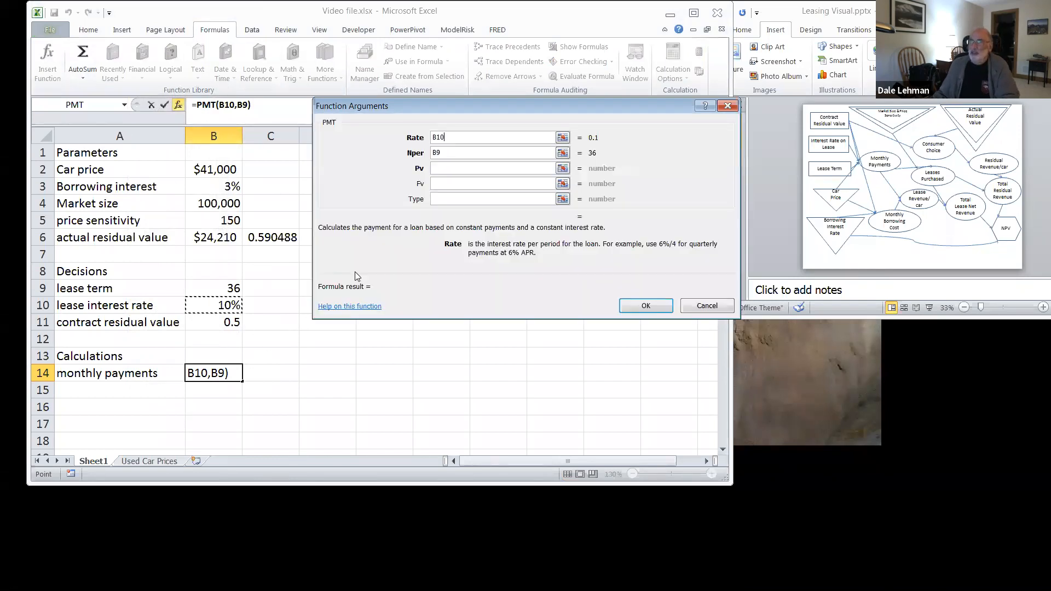
click(461, 139)
text(/)
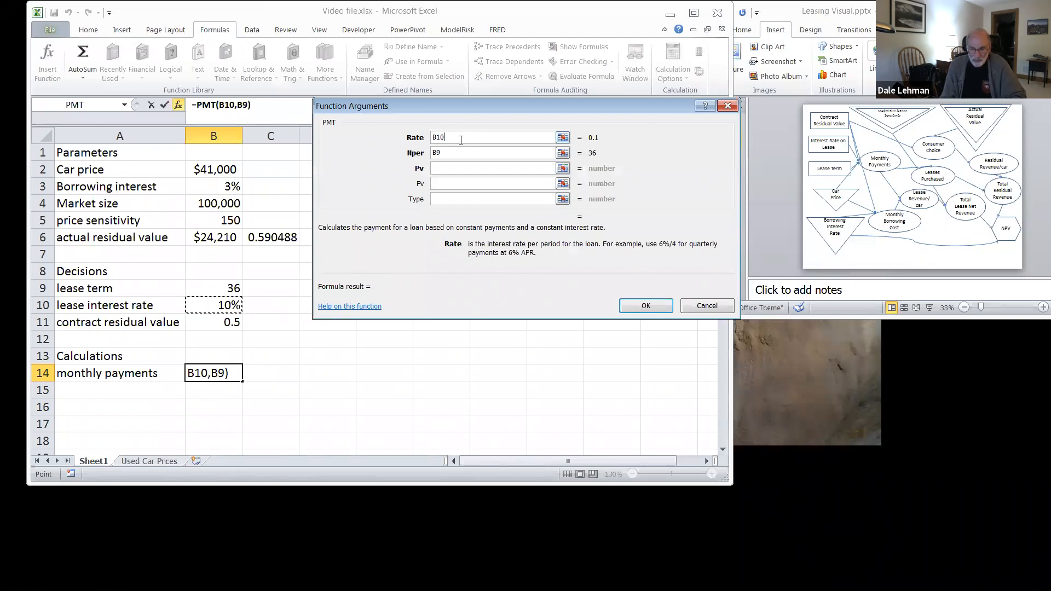
text(12)
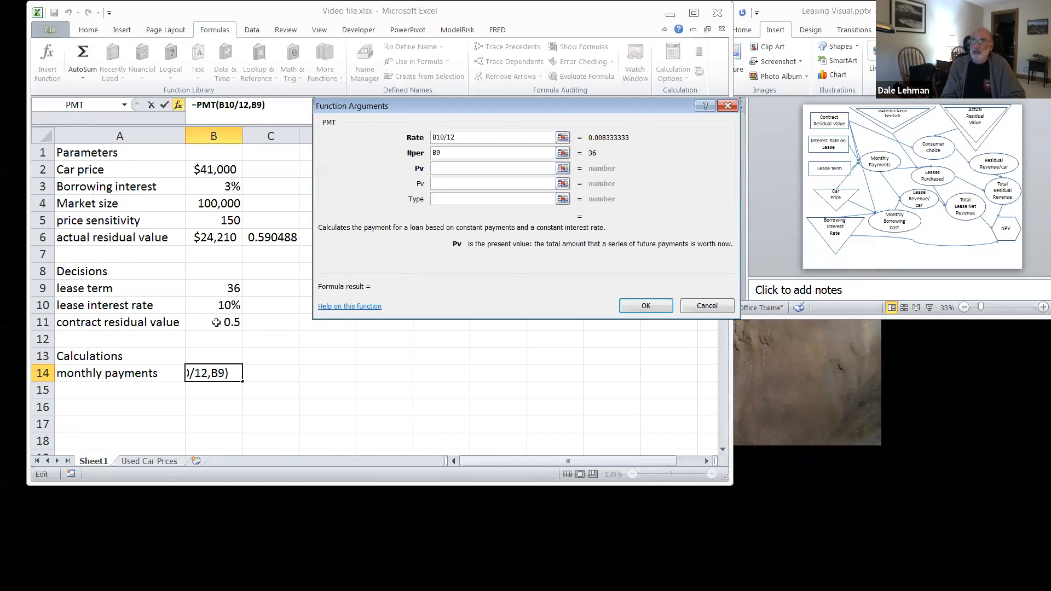
Step: Set the PMT present value (Pv) to B2-B11*B2 and accept the function
text(b2-)
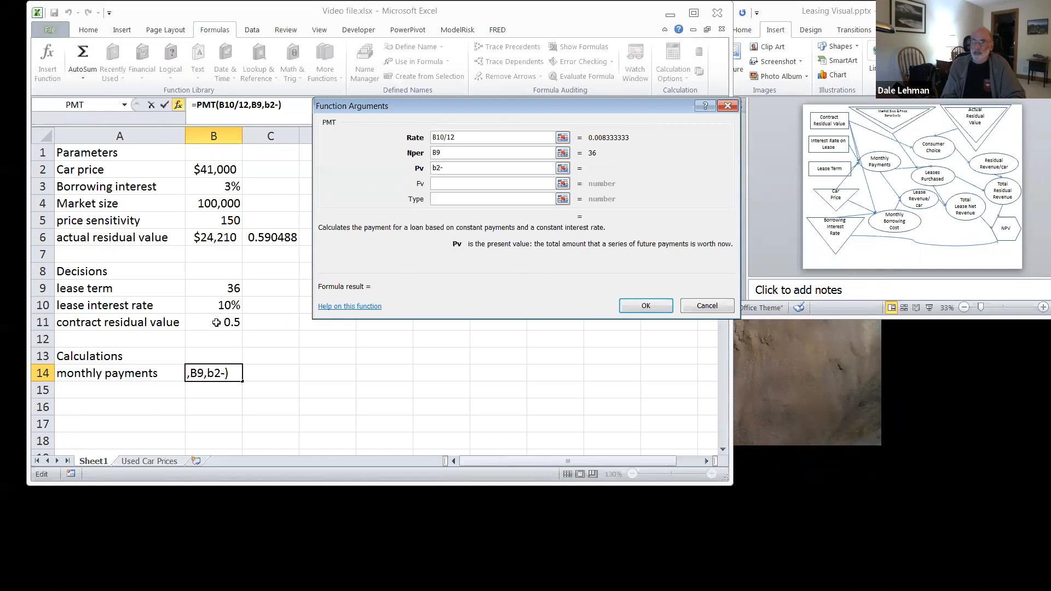
text(b1)
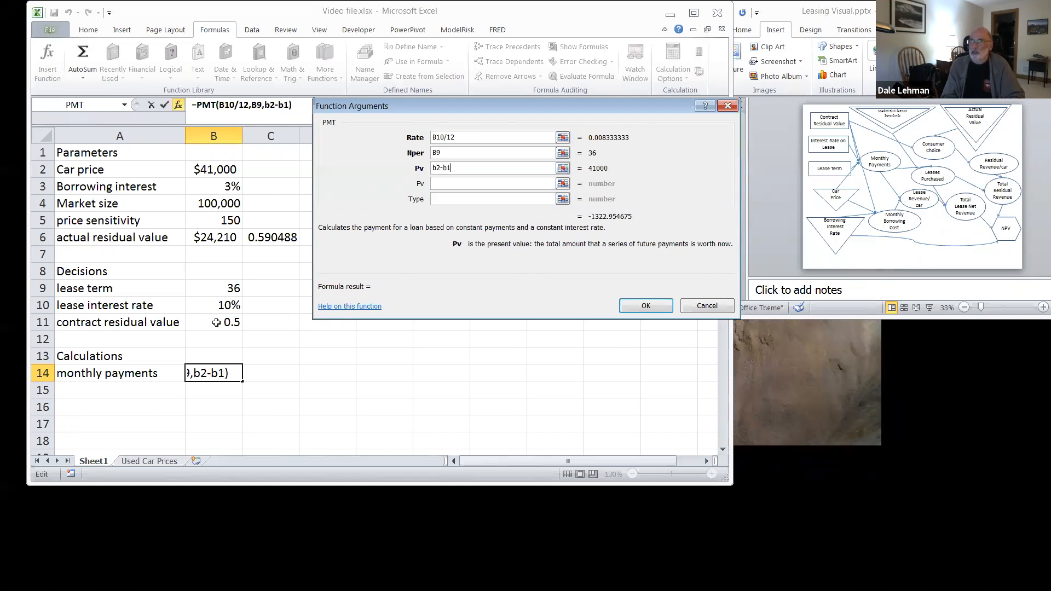
text(1*b2)
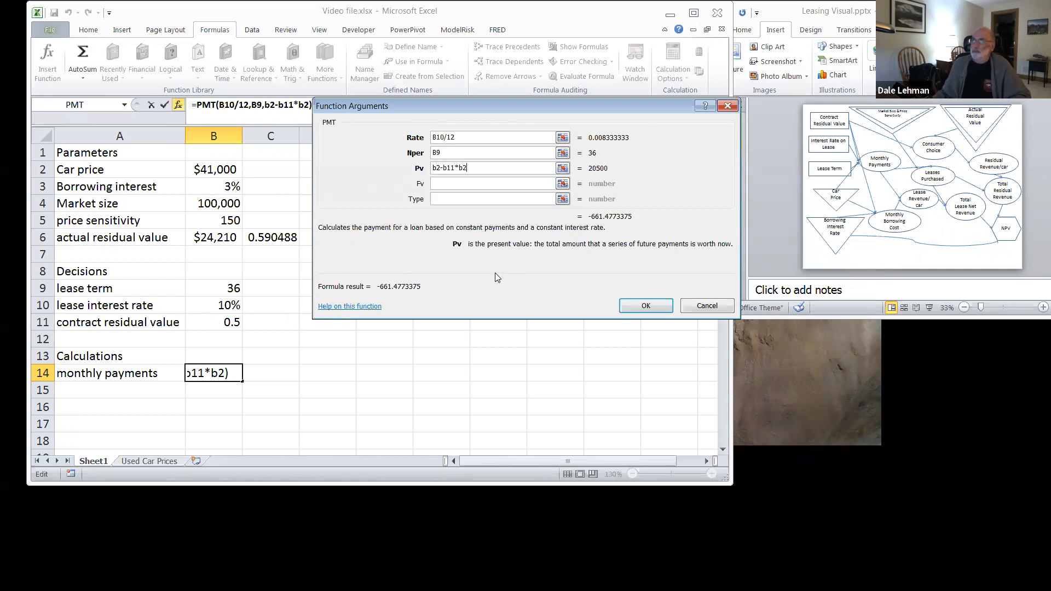
click(648, 307)
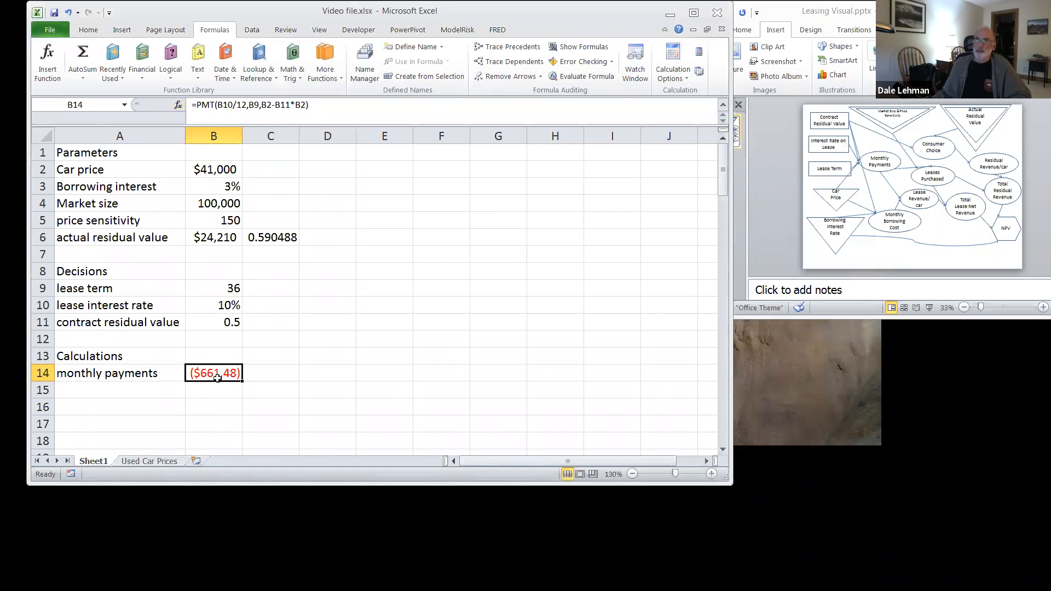
Step: Add a minus sign before PMT in the B14 monthly payments formula
click(196, 104)
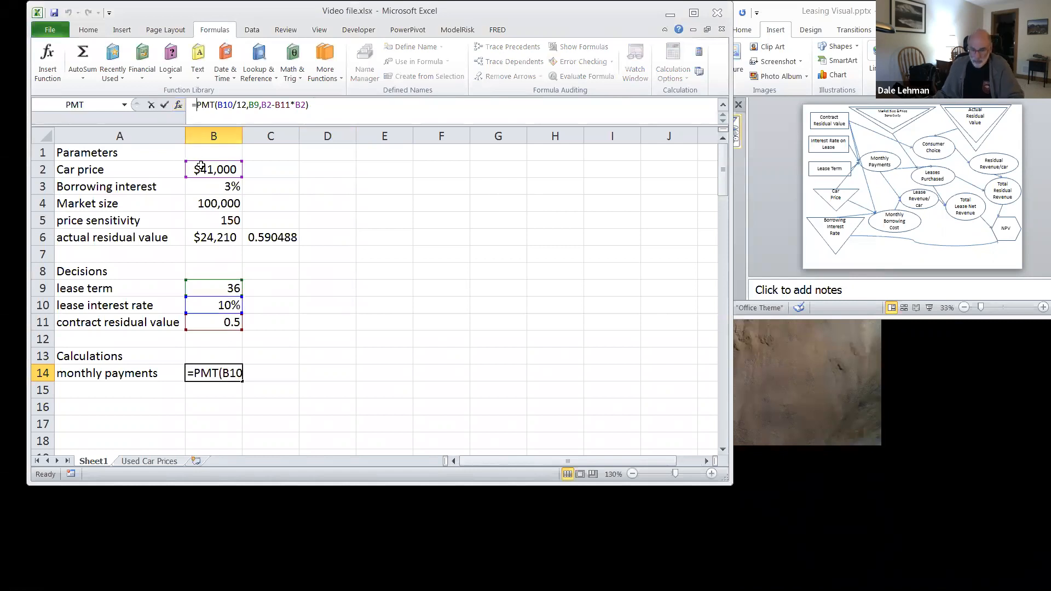
text(-)
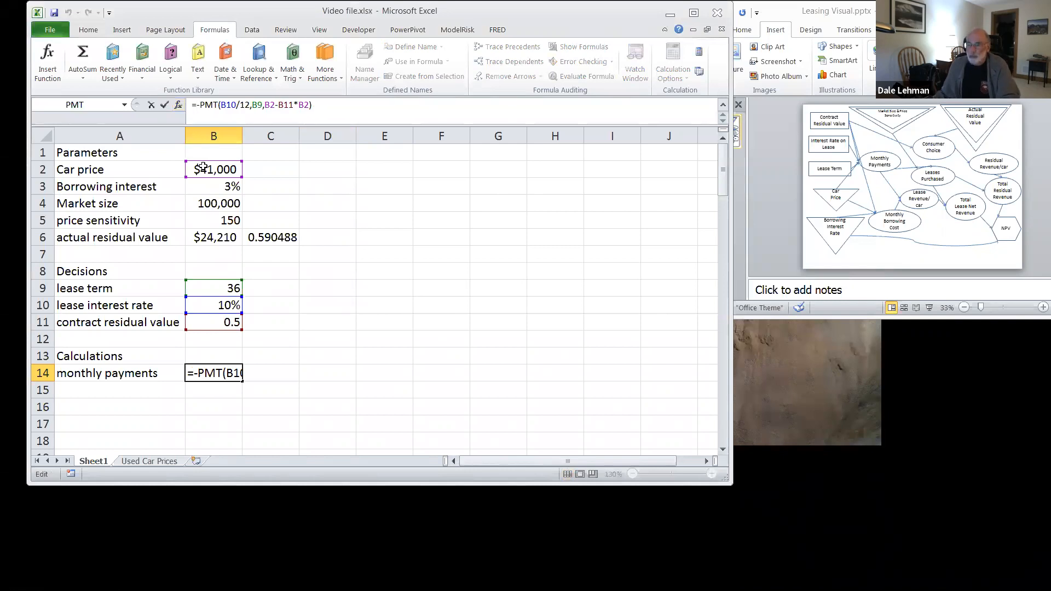
key(Return)
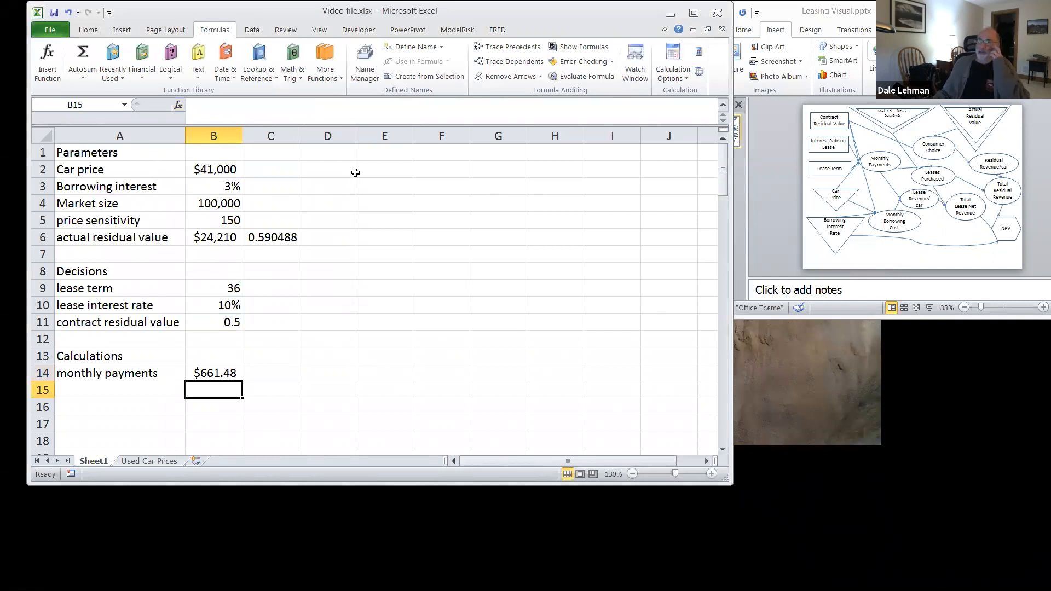
Step: Enter the column headings "price" in E1 and "demand" in F1
click(375, 152)
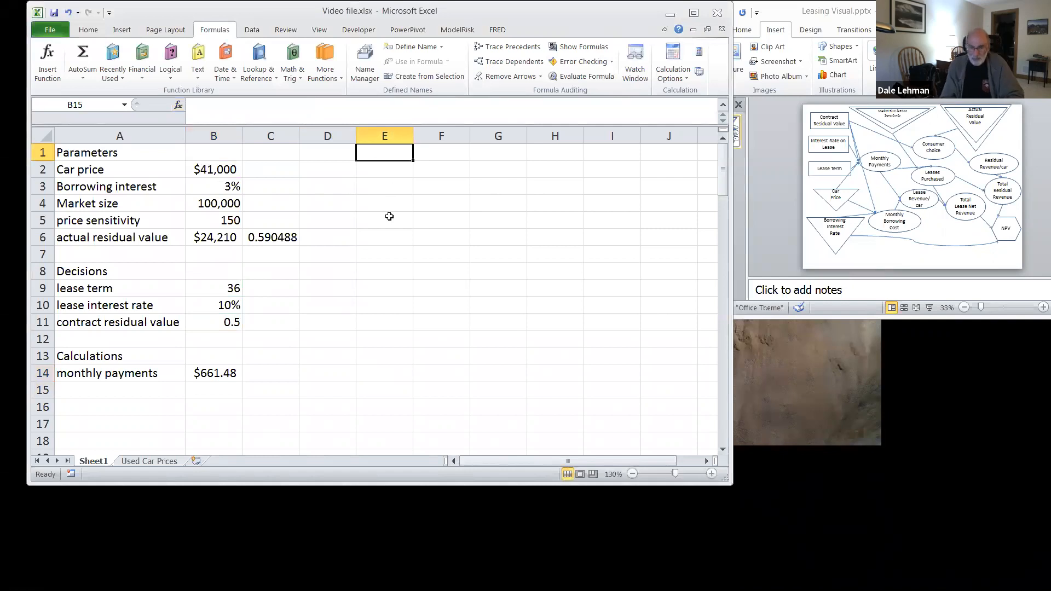
text(price)
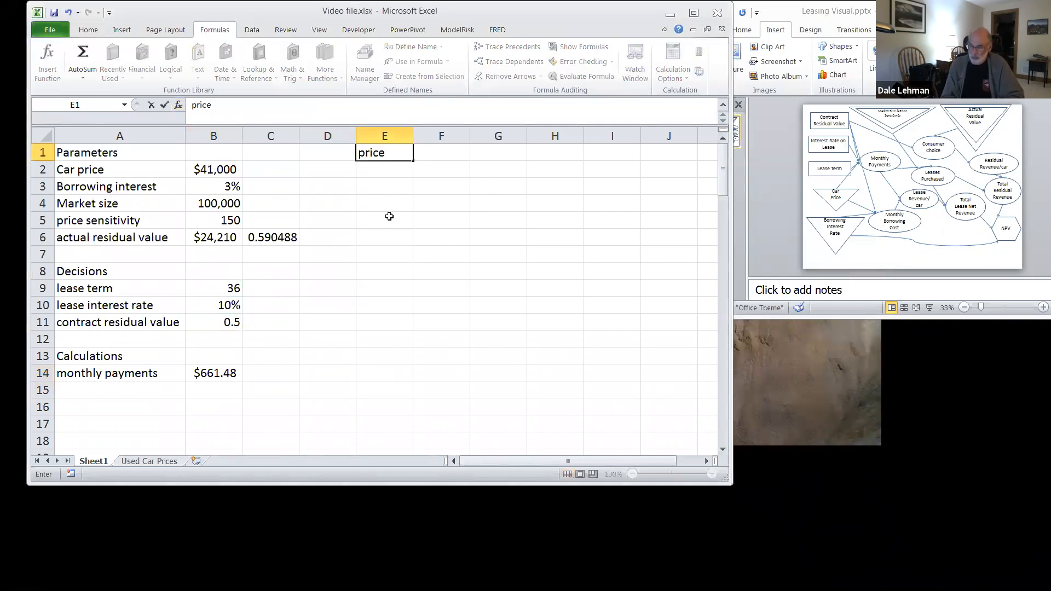
key(Tab)
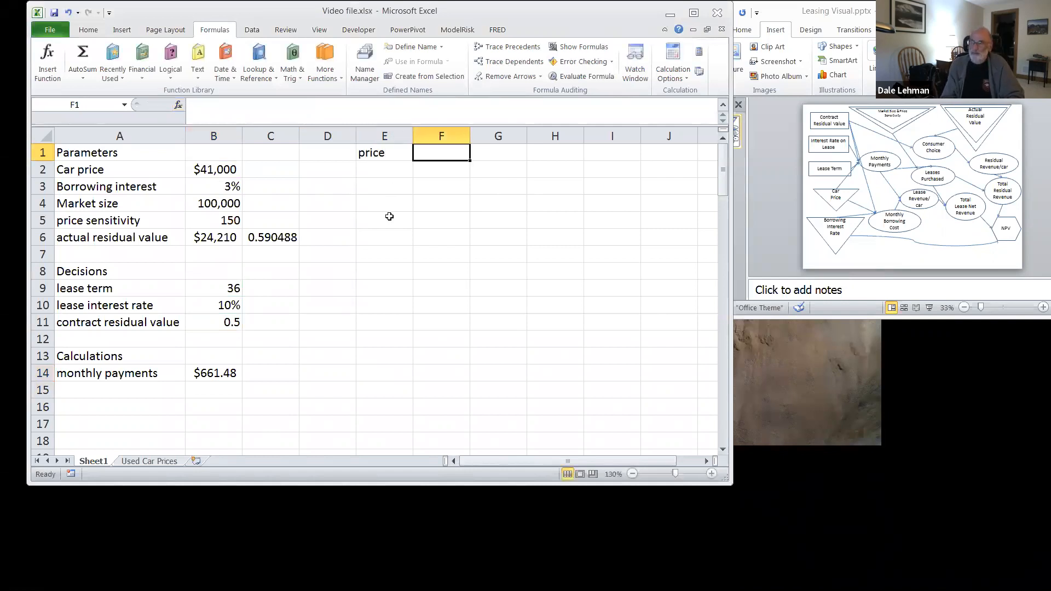
text(demand)
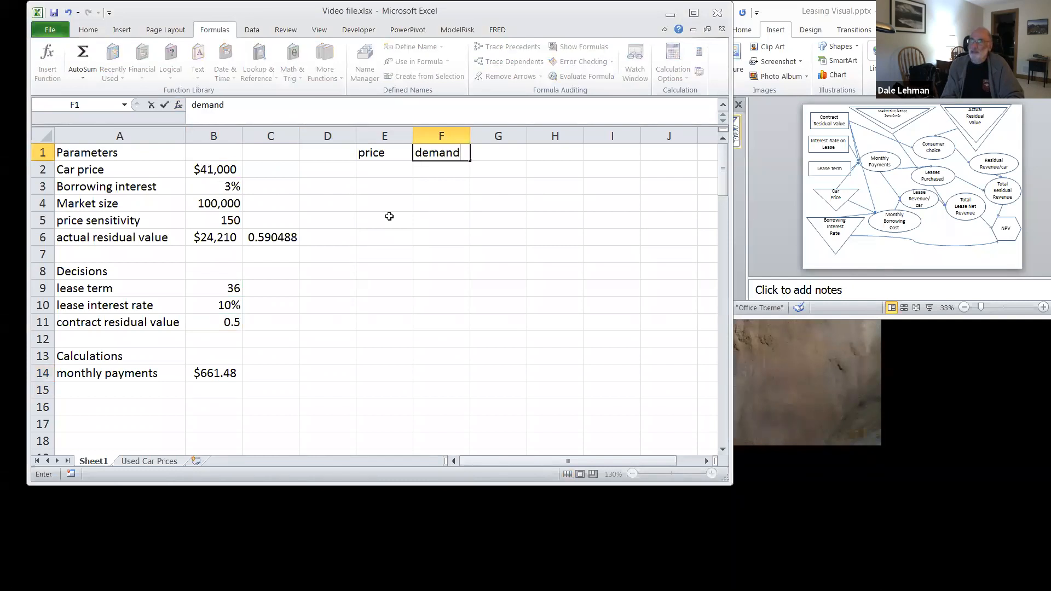
key(Return)
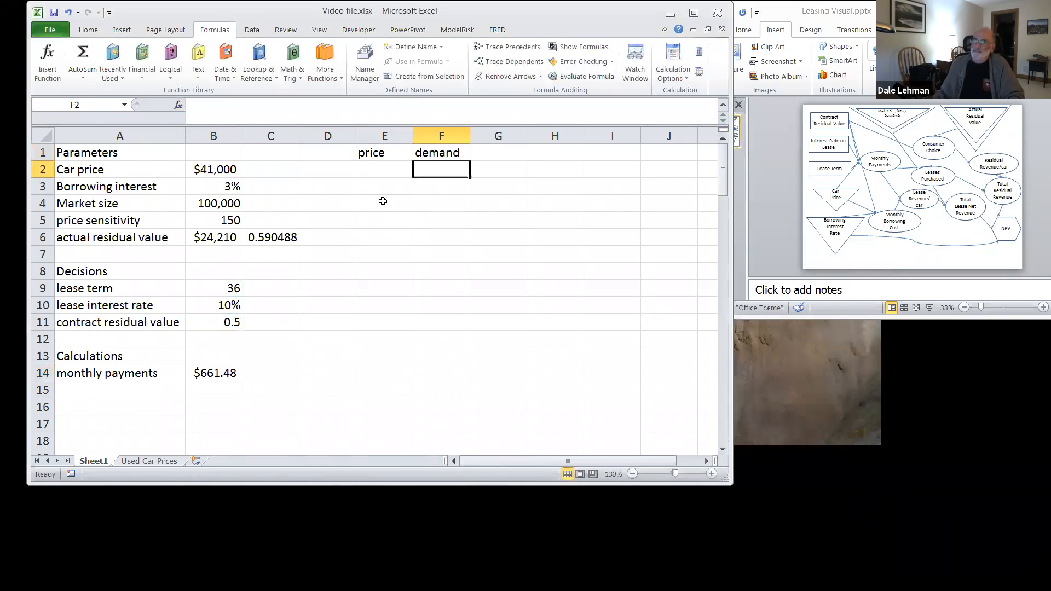
Step: Fill the price column E2:E13 with a series from 200 to 750 in increments of 50
click(392, 167)
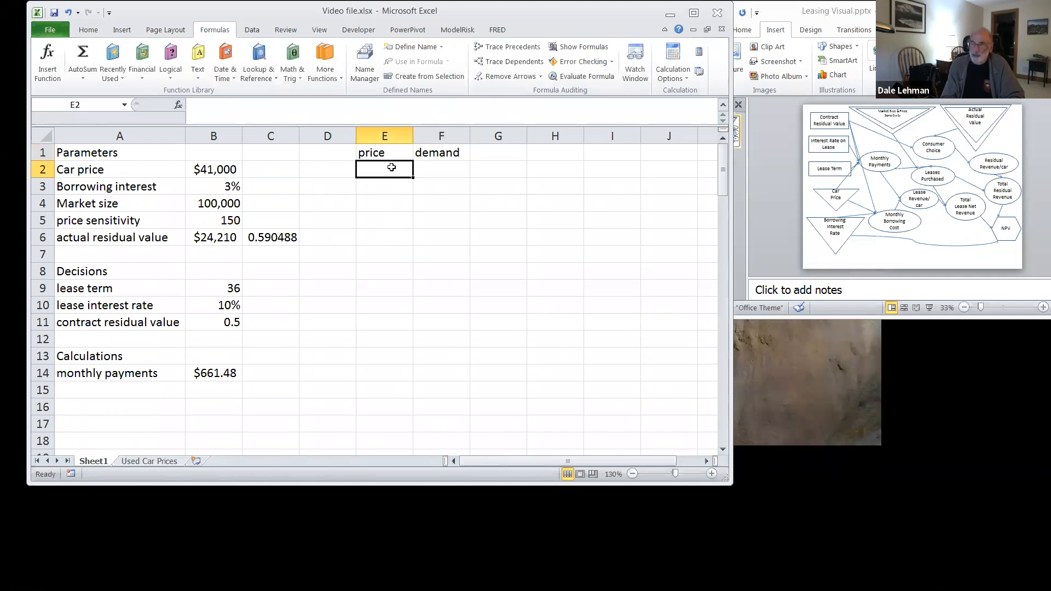
text(200)
key(Return)
text(250)
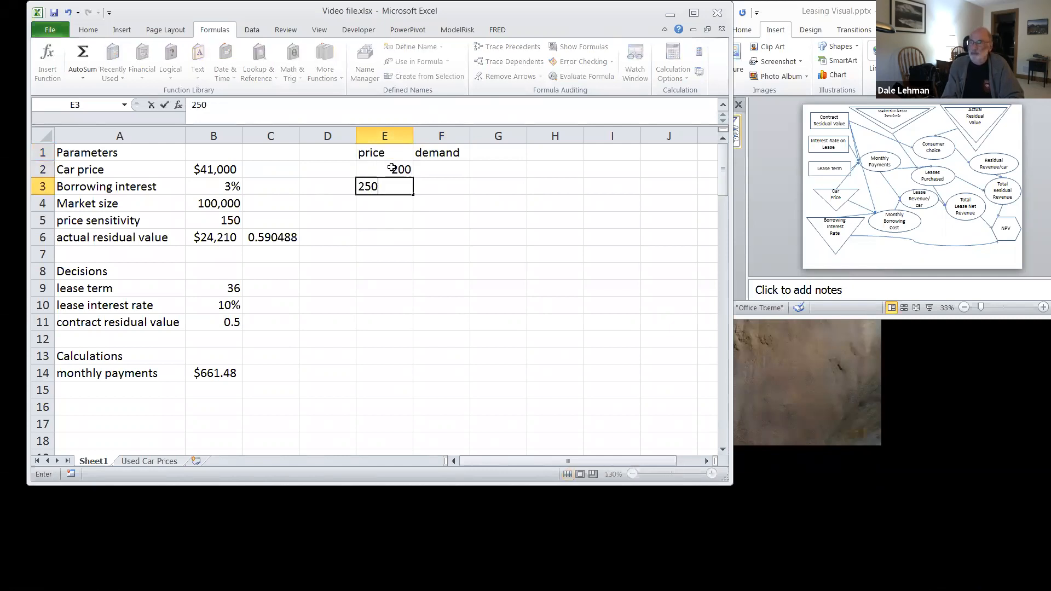
key(Return)
click(391, 169)
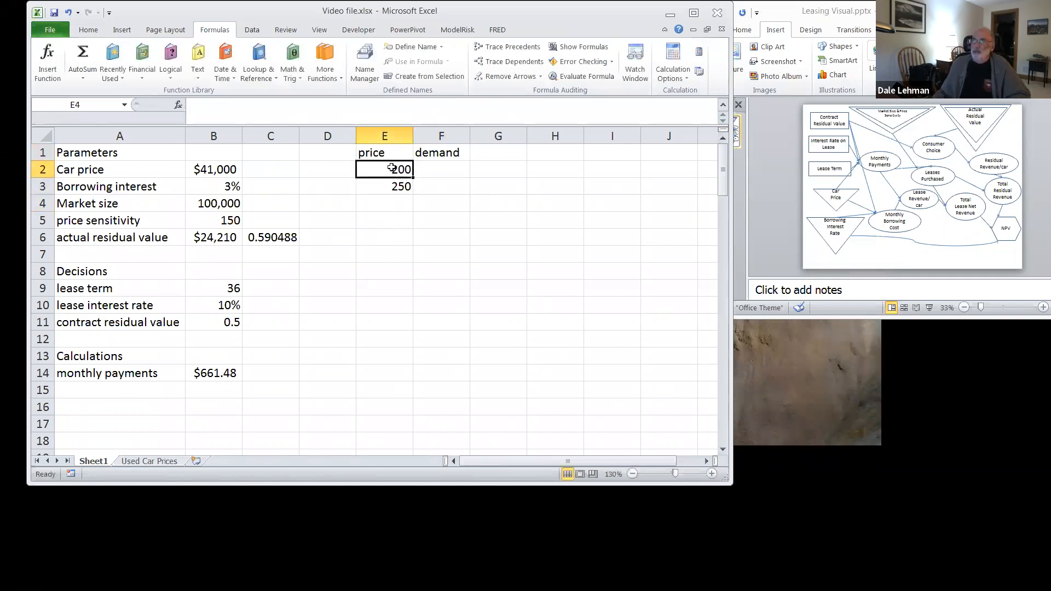
drag(392, 175, 407, 364)
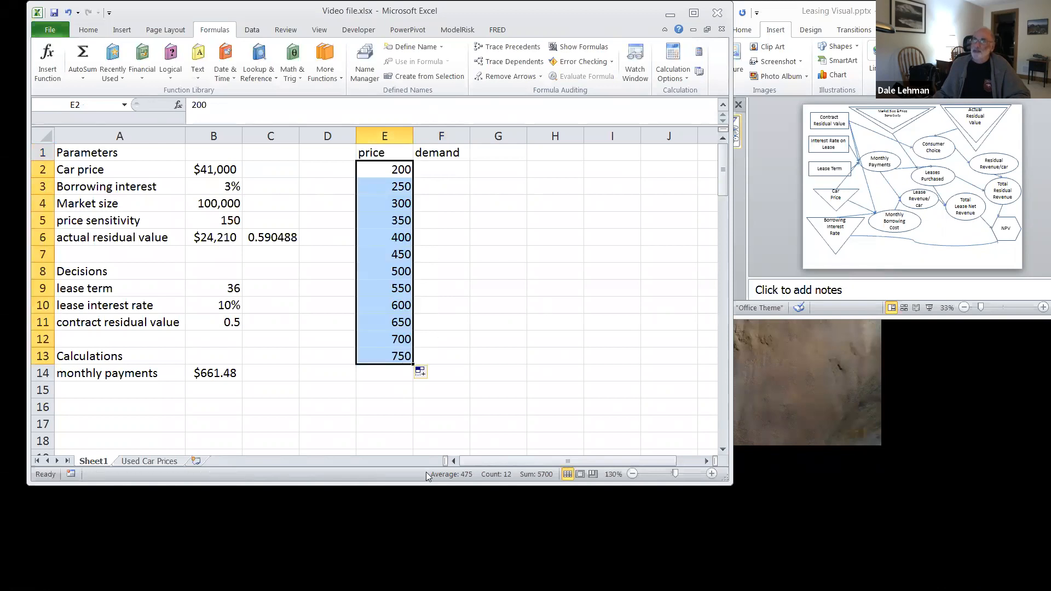
Step: Enter the demand formula =$B$4-$B$5*E2 in F2
click(436, 167)
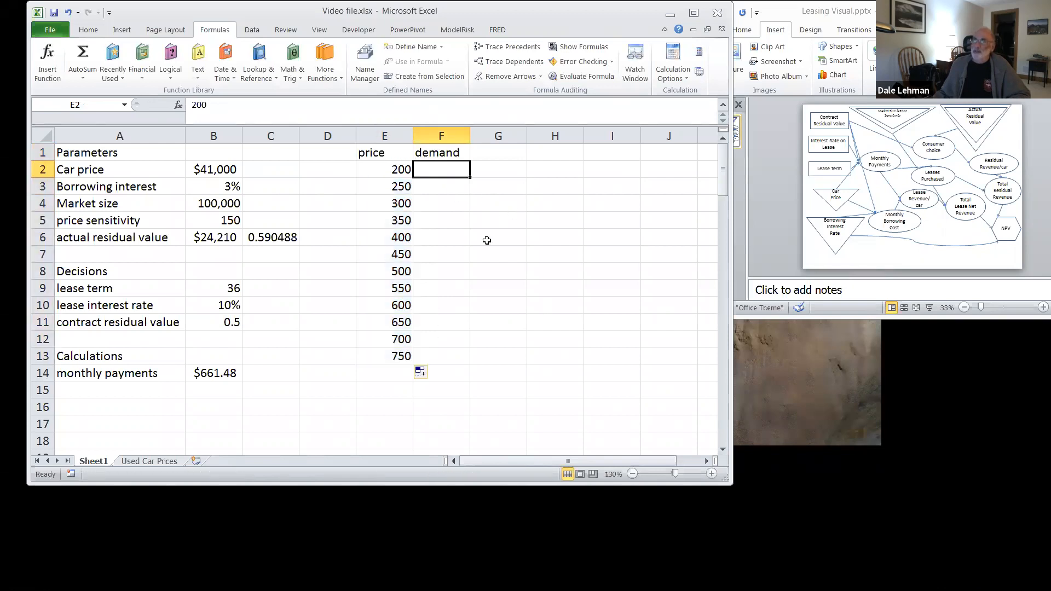
text(=)
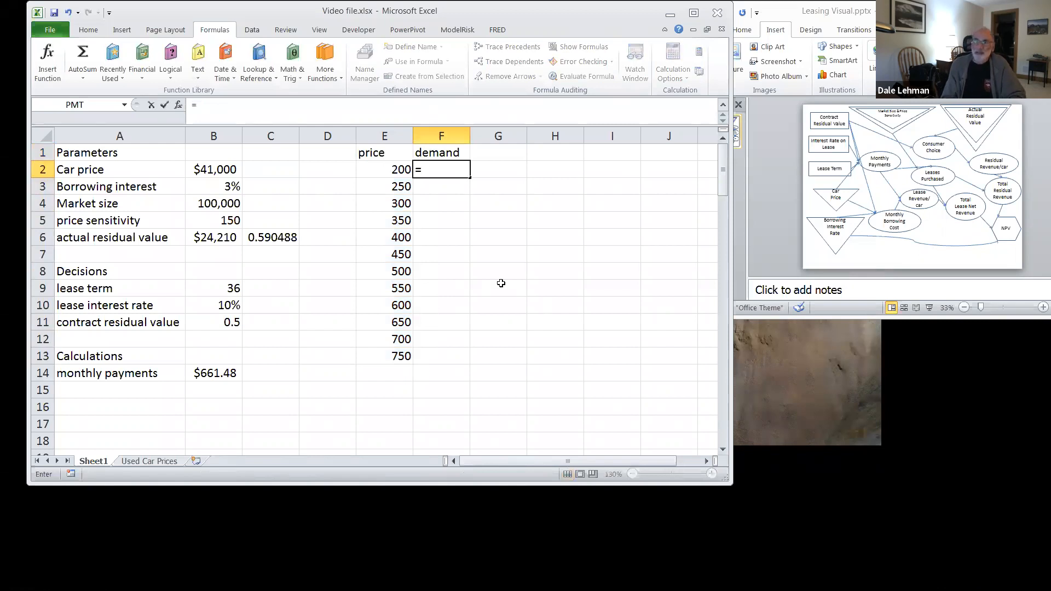
text($b)
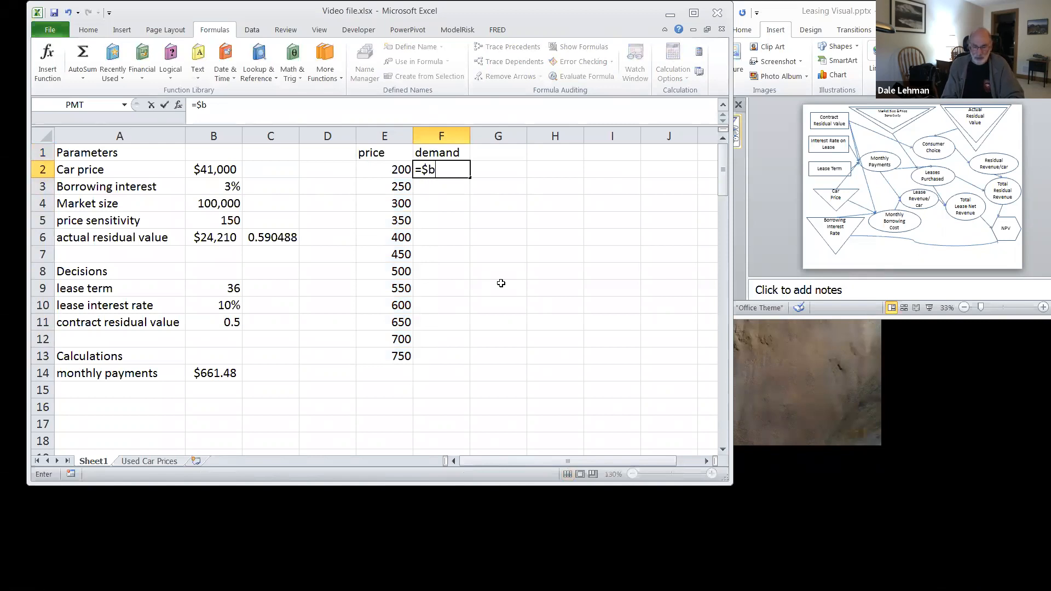
text($4)
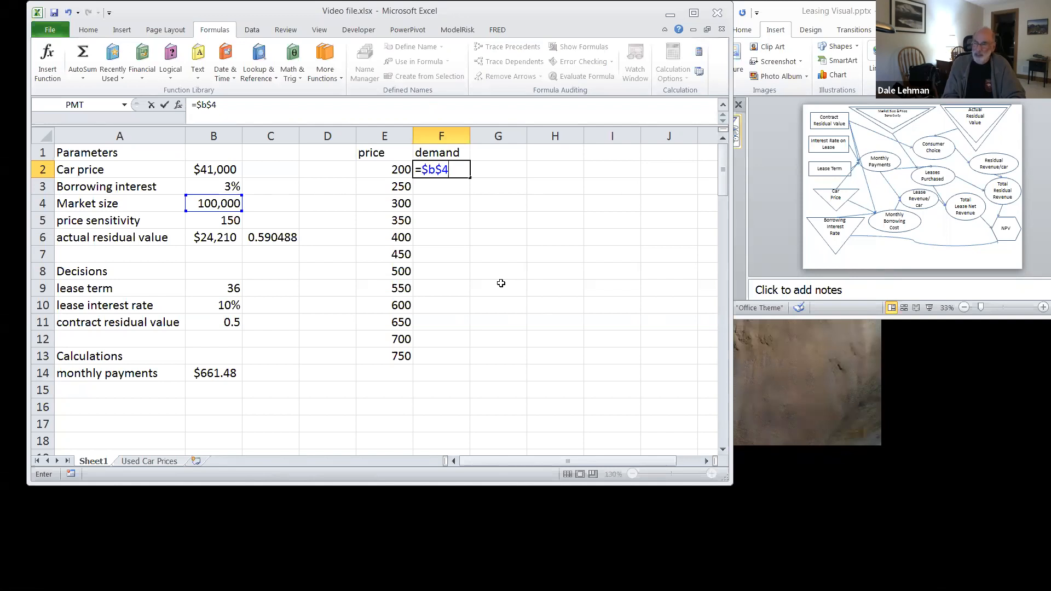
text(-$b$)
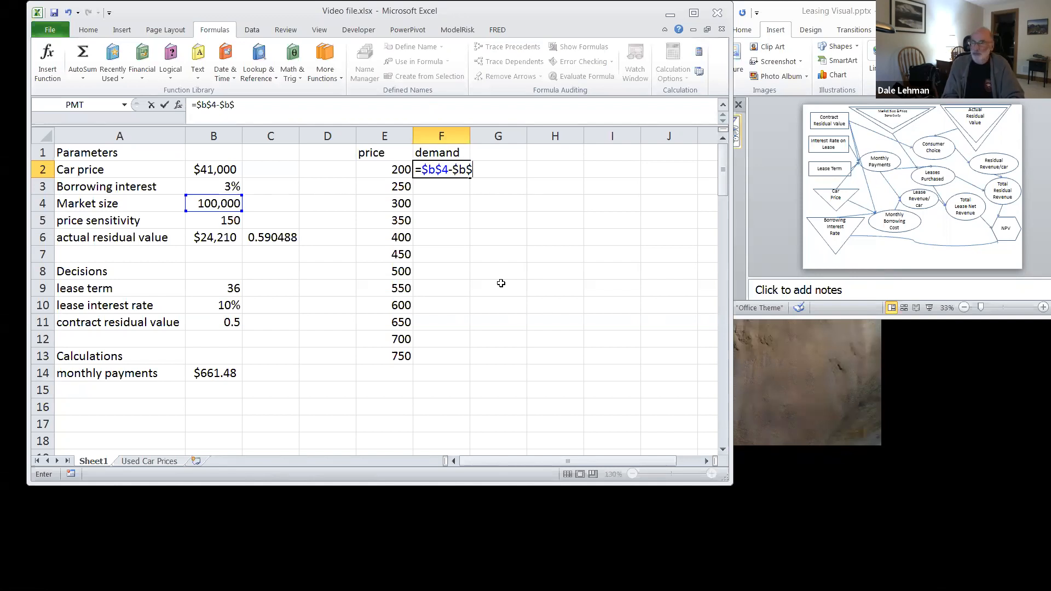
text(5*)
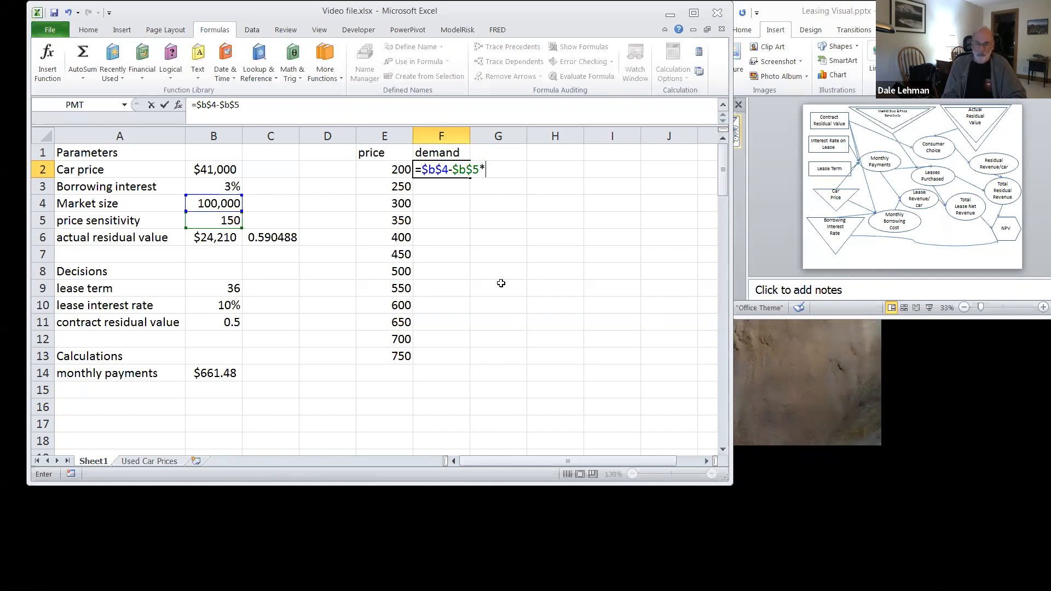
text(e2)
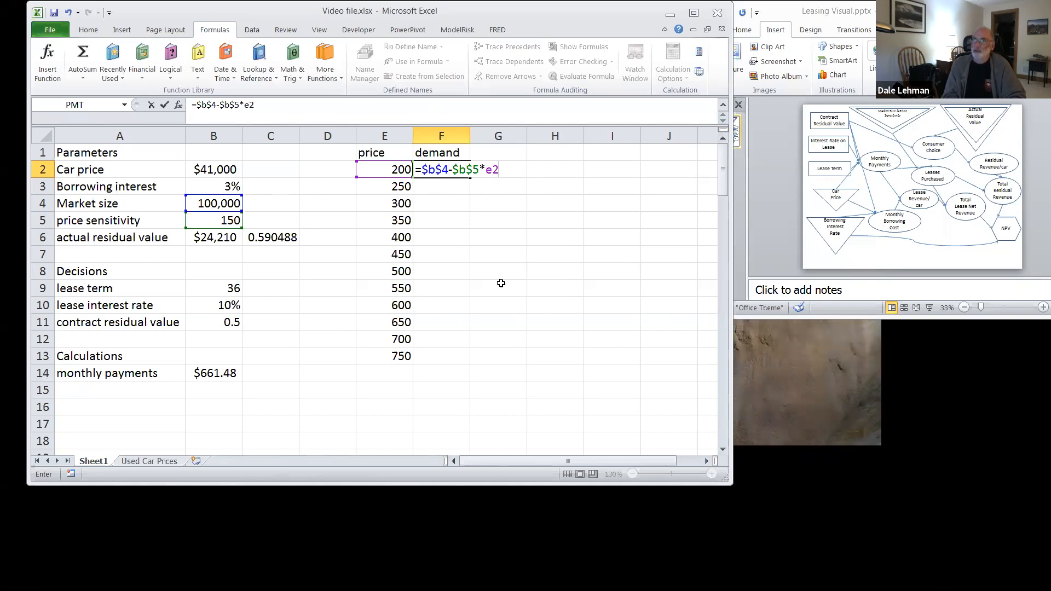
key(Return)
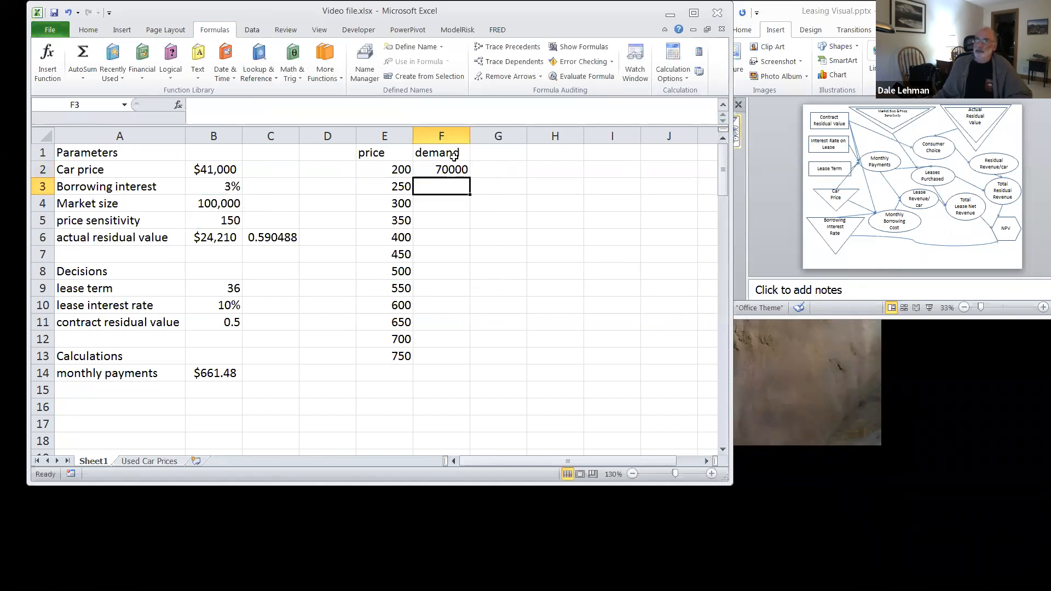
Step: Format F2 as a Number with the 1000 separator and 0 decimal places
click(446, 171)
right_click(446, 171)
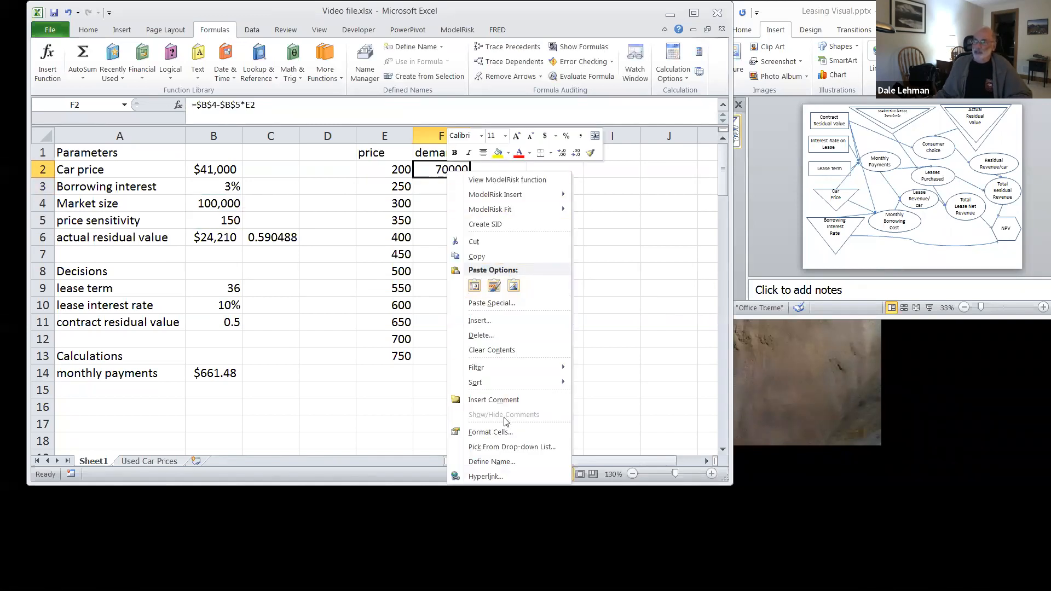
click(495, 432)
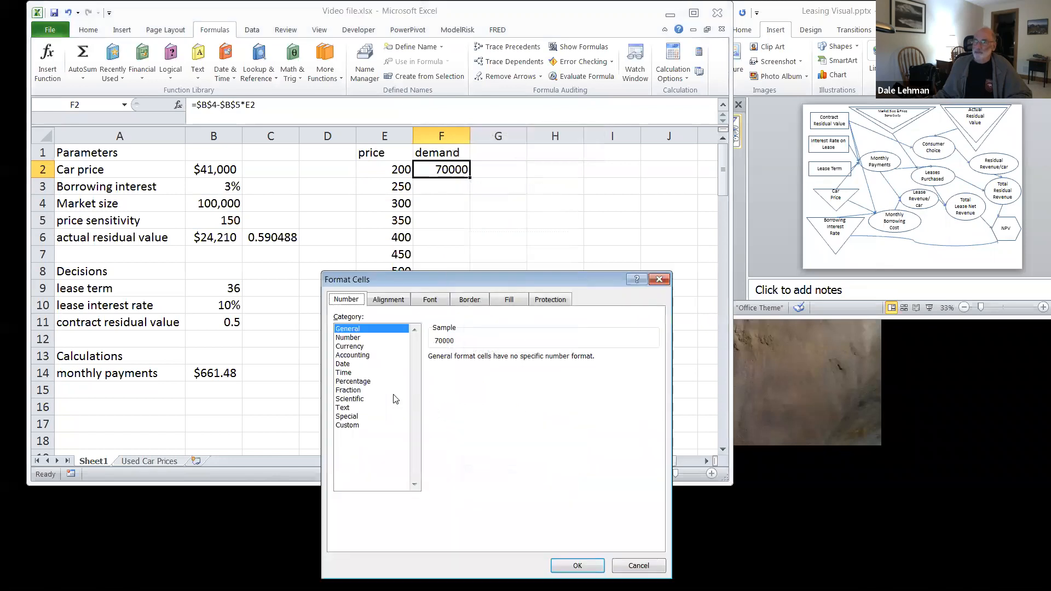
click(356, 338)
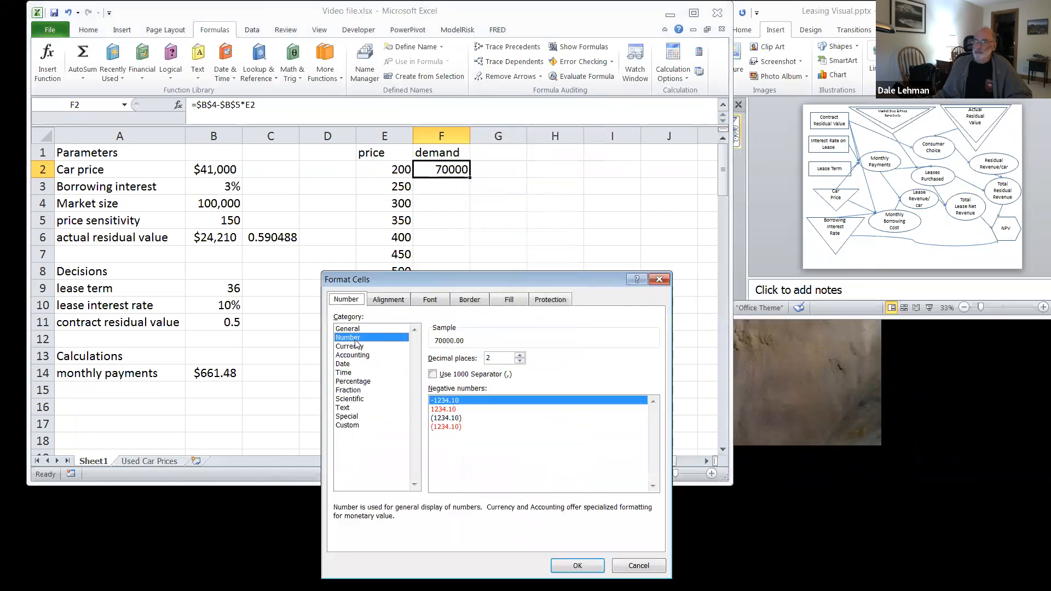
click(436, 375)
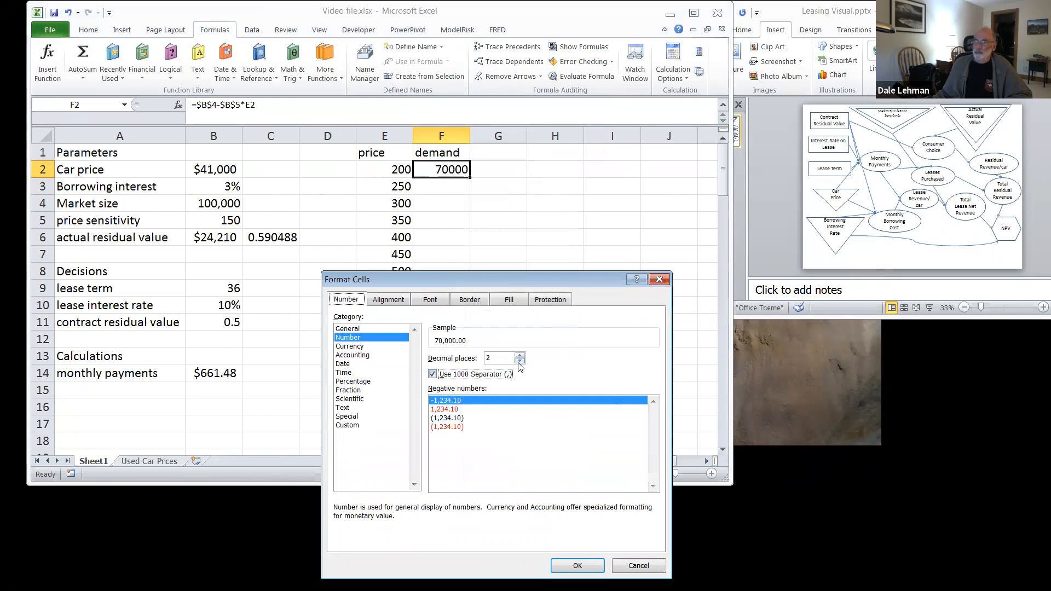
click(520, 361)
click(520, 361)
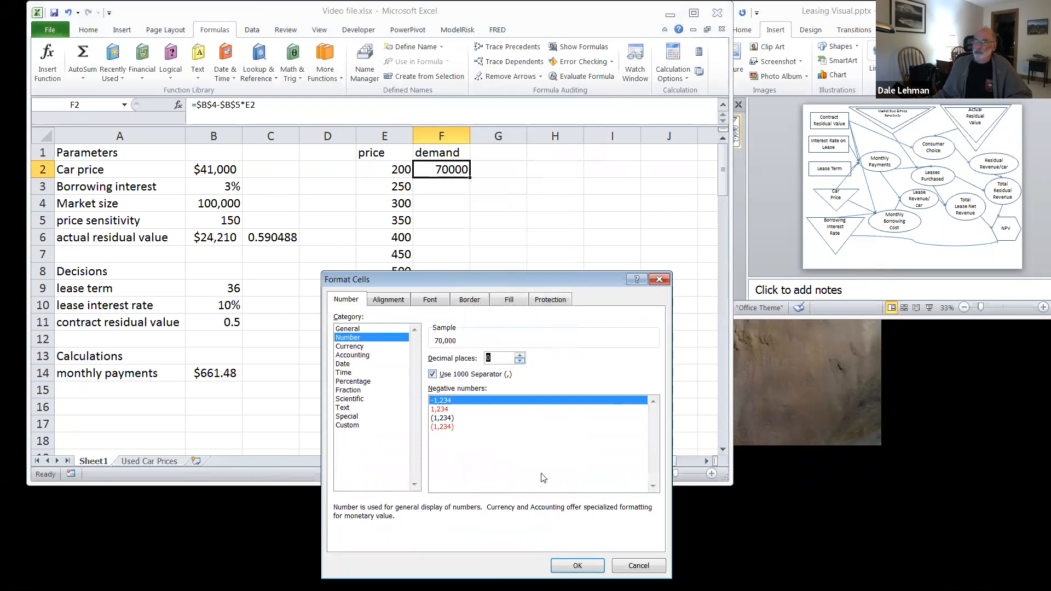
click(577, 566)
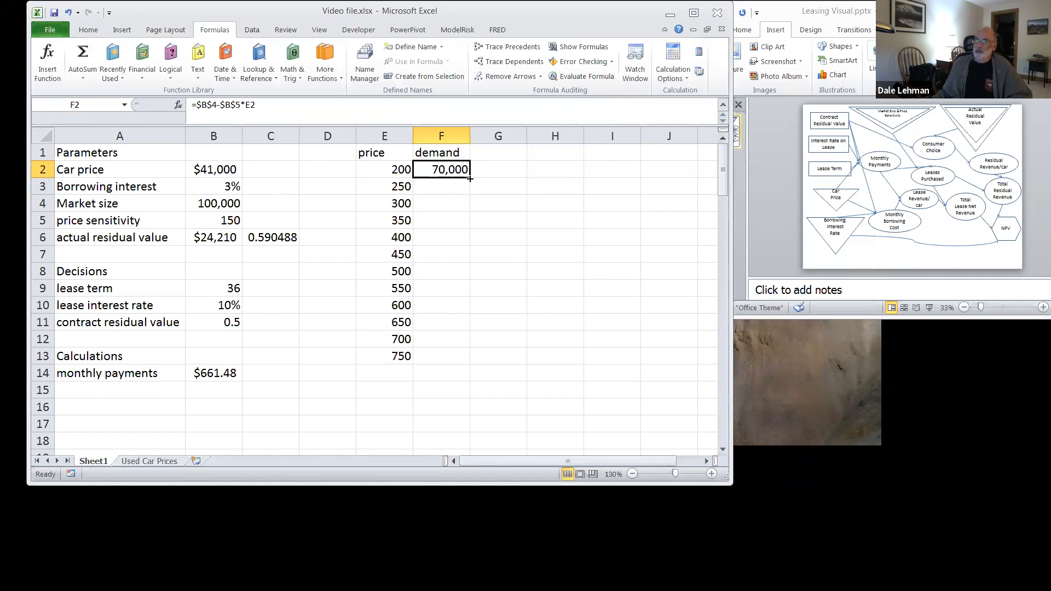
Step: Copy the demand formula from F2 down through F13
drag(471, 189, 462, 358)
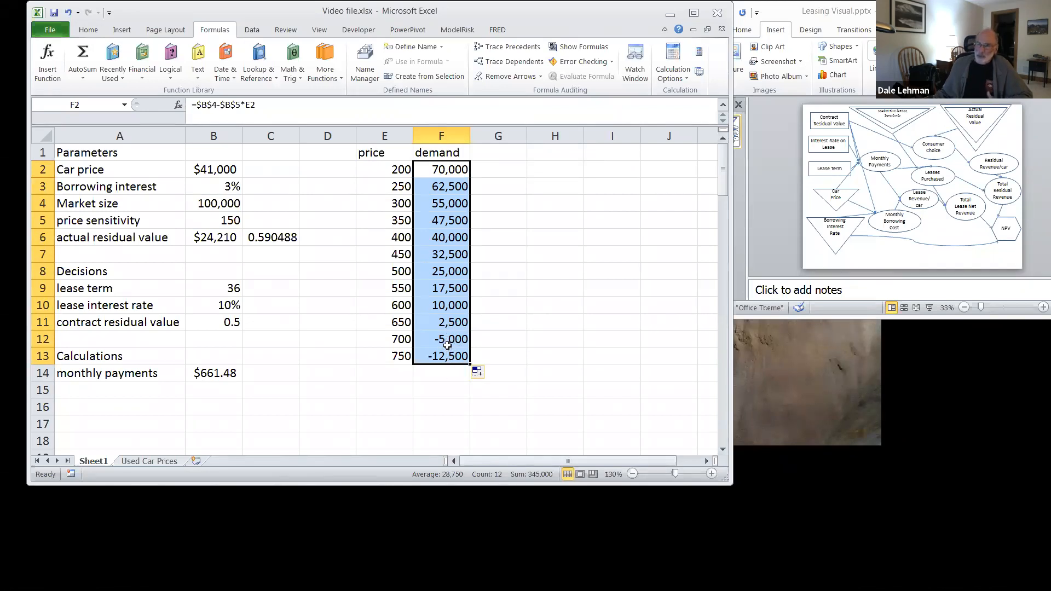
Step: Change the demand formula in F2 to =MAX(0,$B$4-$B$5*E2) and copy it down through F13
click(448, 166)
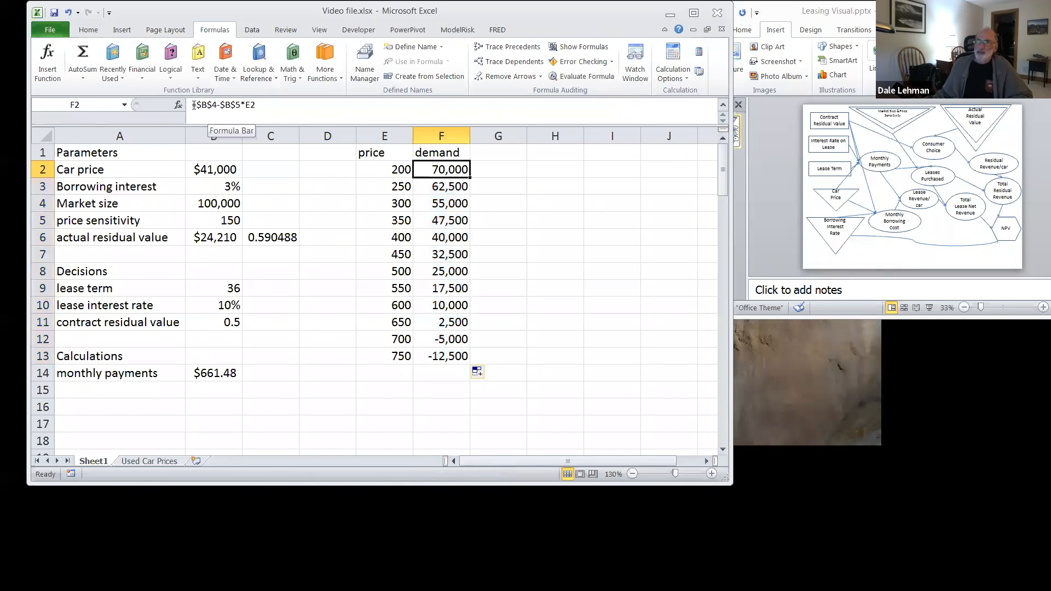
click(198, 105)
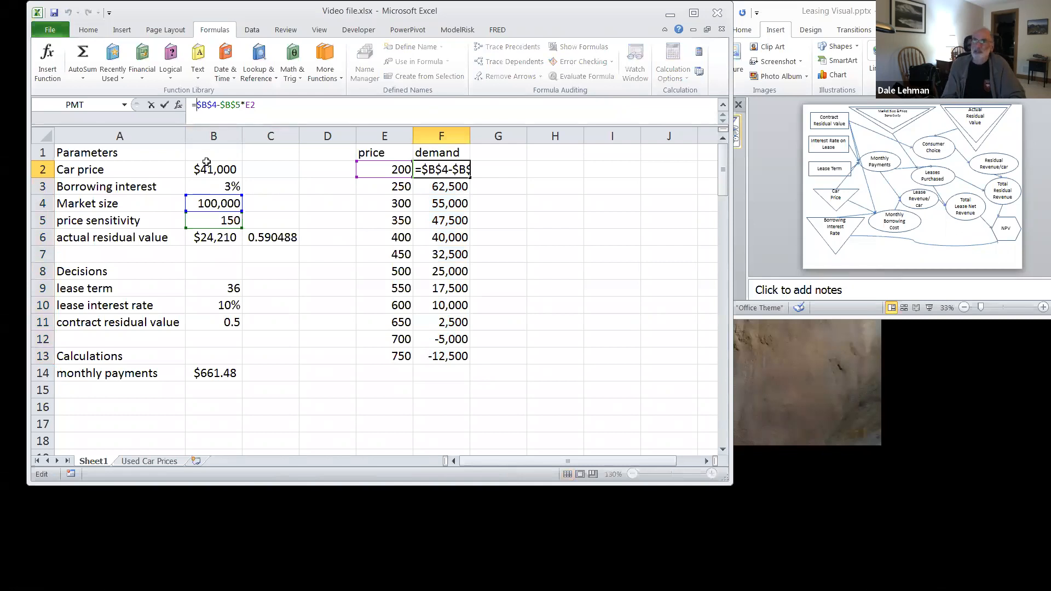
text(max()
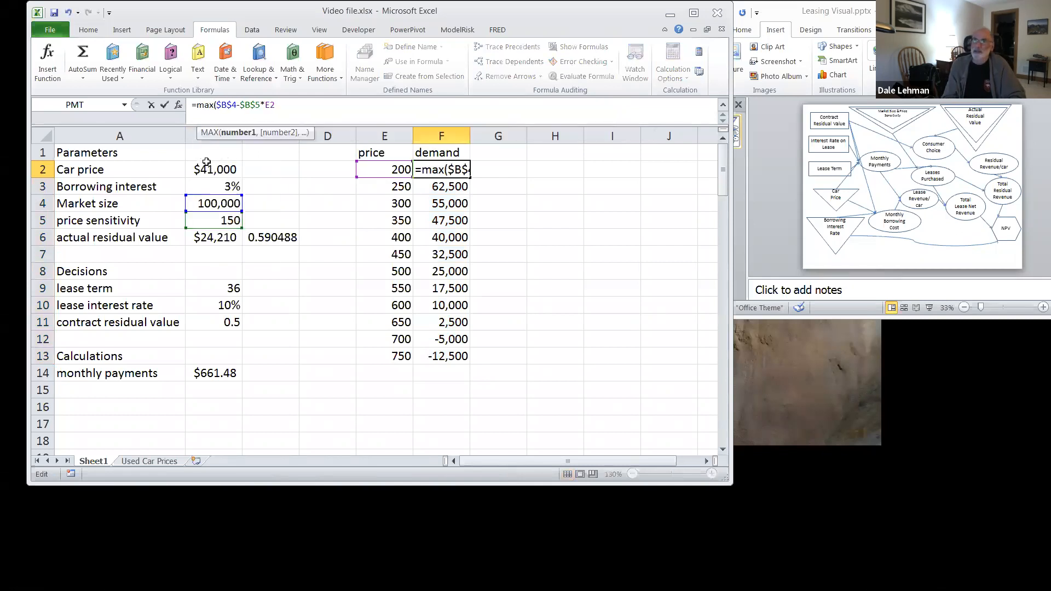
text(0,)
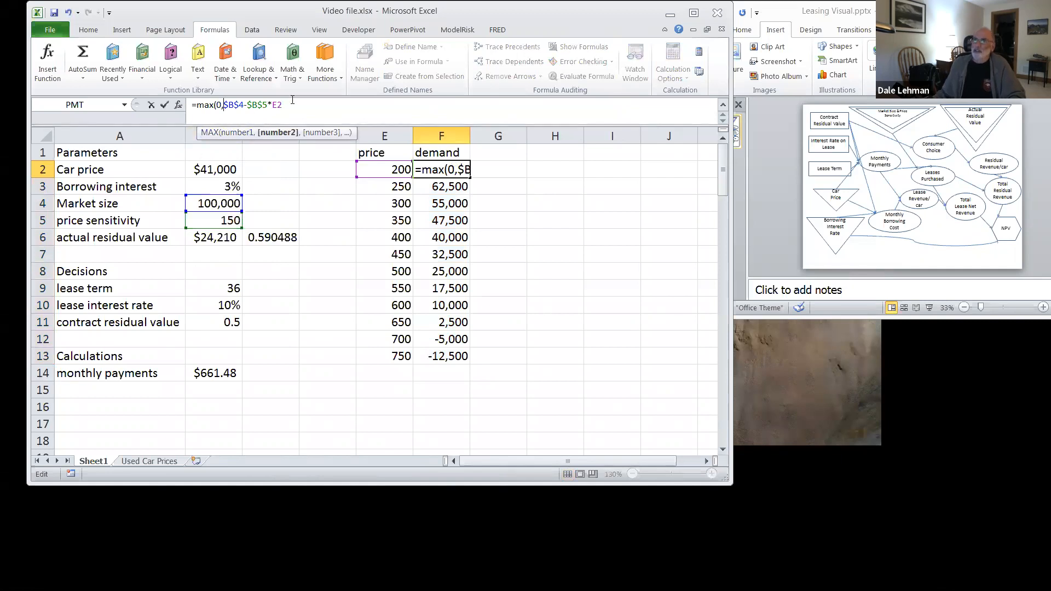
click(293, 104)
text())
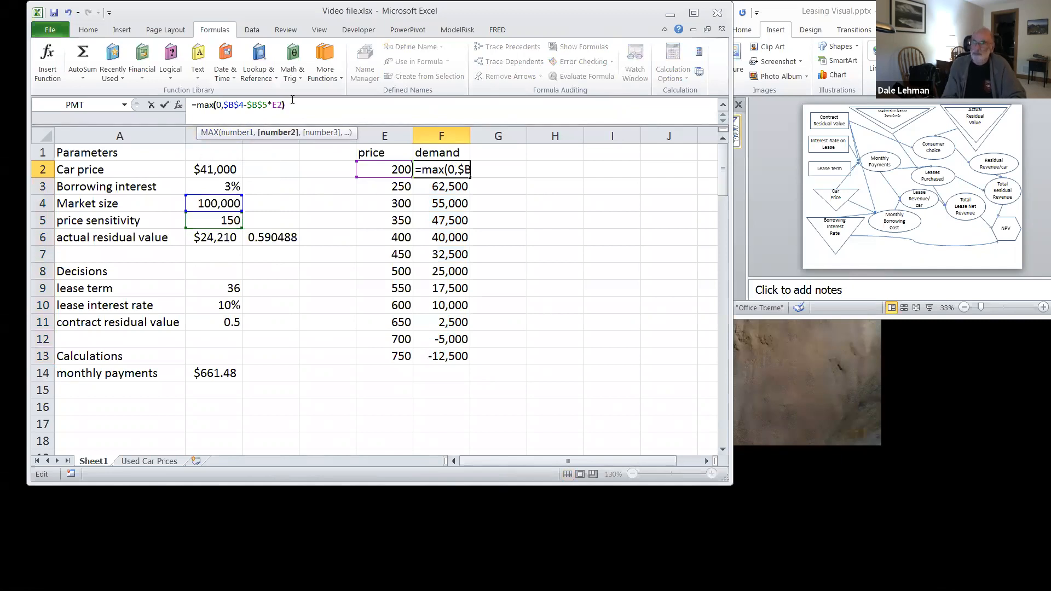
key(Return)
click(460, 166)
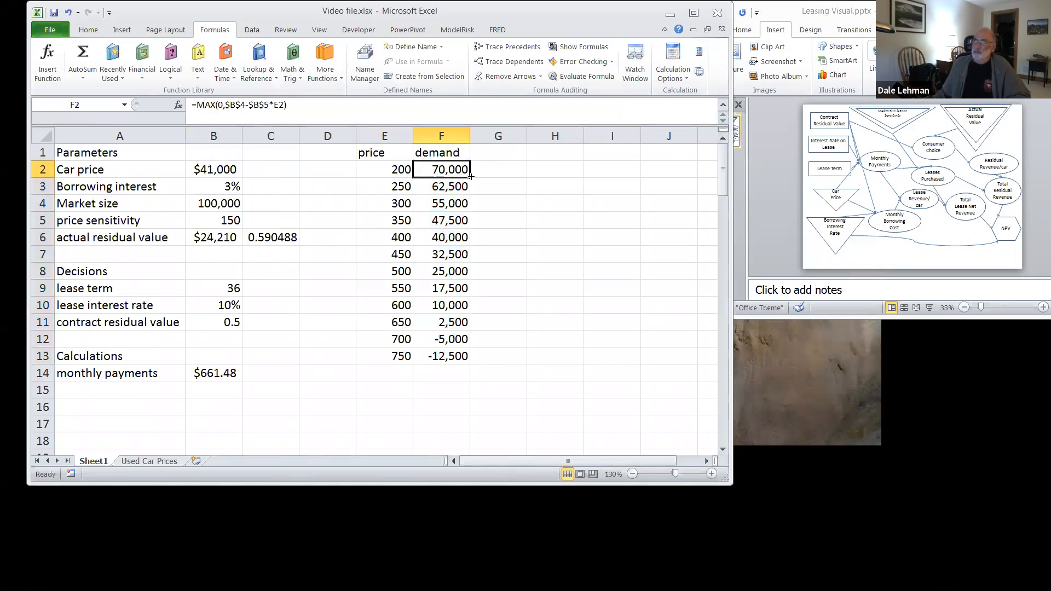
drag(471, 176, 453, 359)
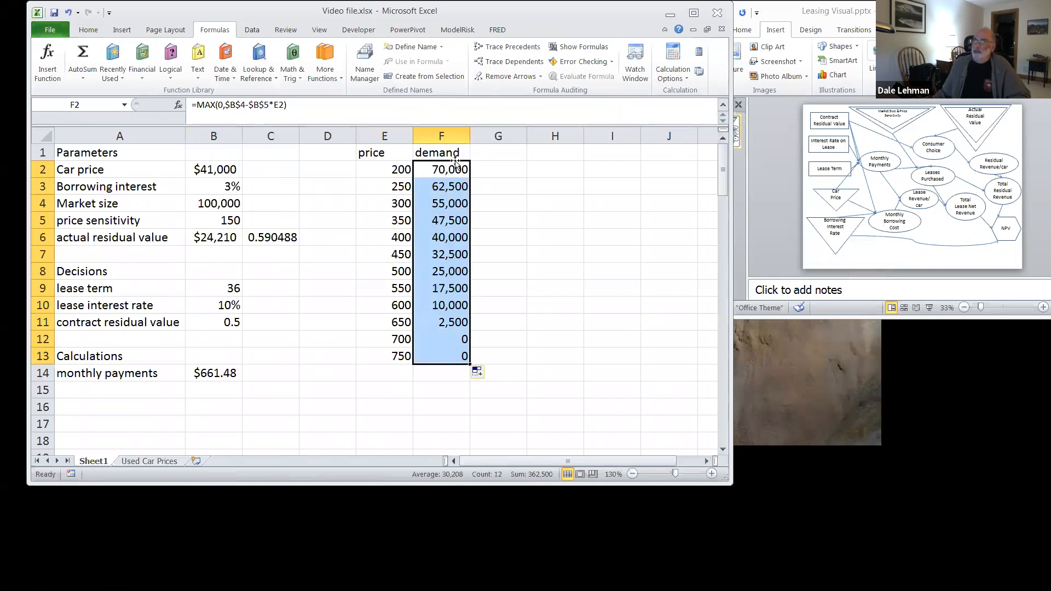
Step: Insert a line chart of the demand values F2:F13 and move it clear of the price column
drag(449, 170, 459, 353)
click(122, 31)
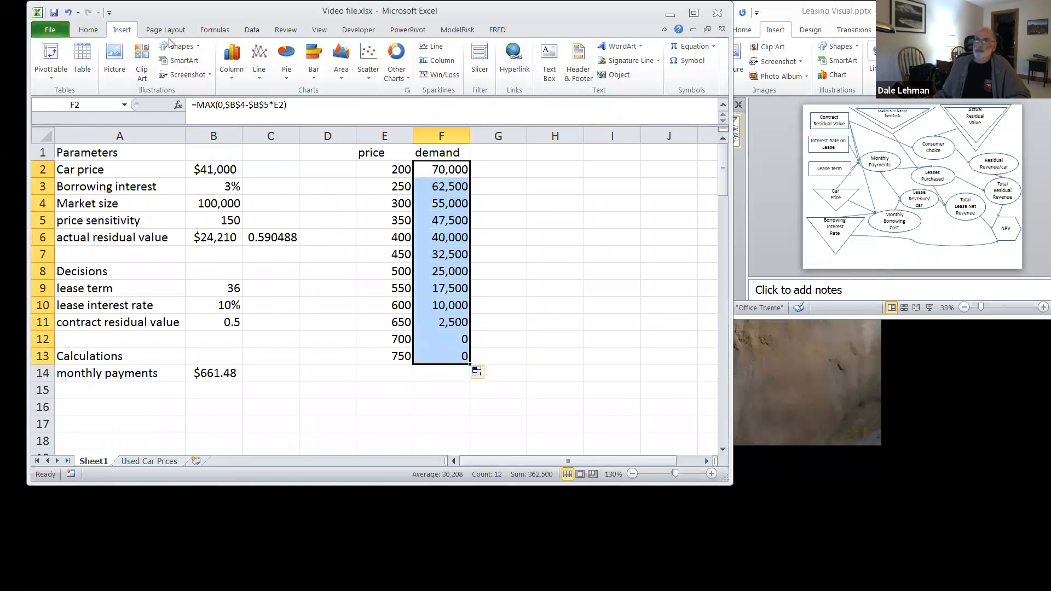
click(259, 59)
click(265, 113)
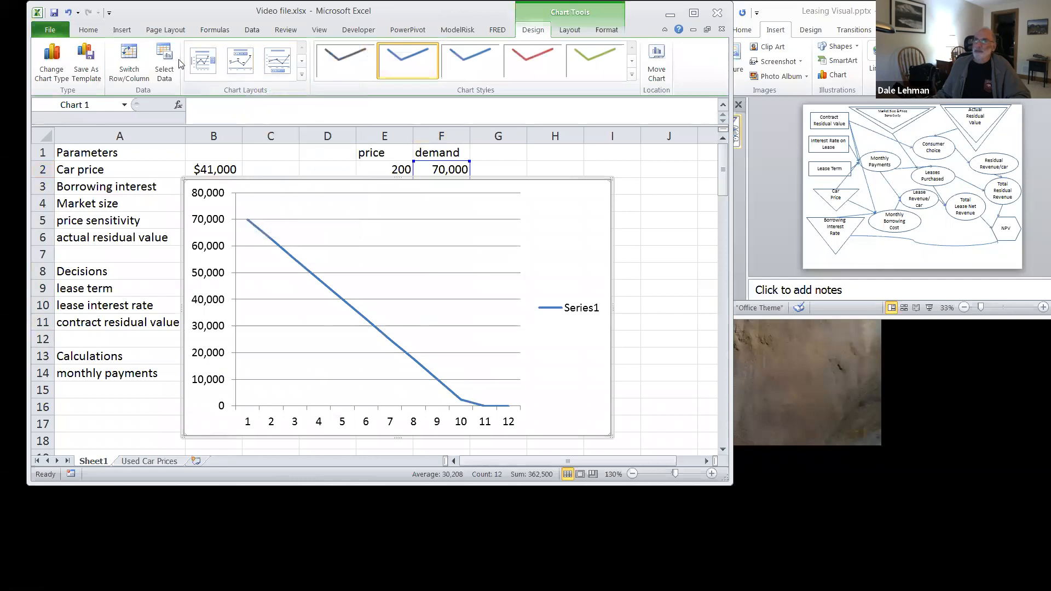
drag(307, 183, 557, 177)
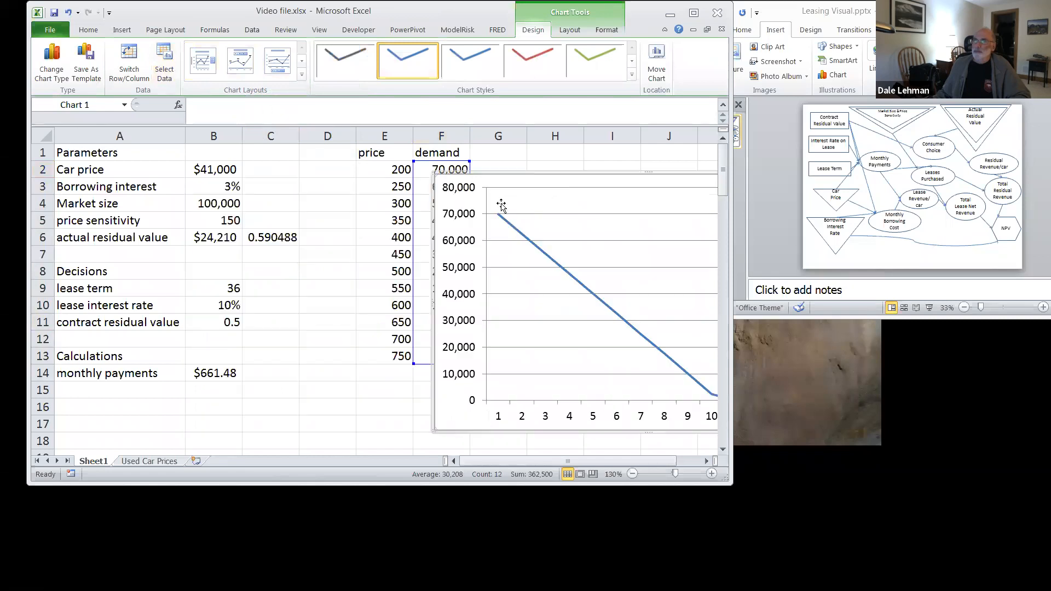
Step: Set the chart's horizontal axis labels to the price range E2:E13
click(165, 65)
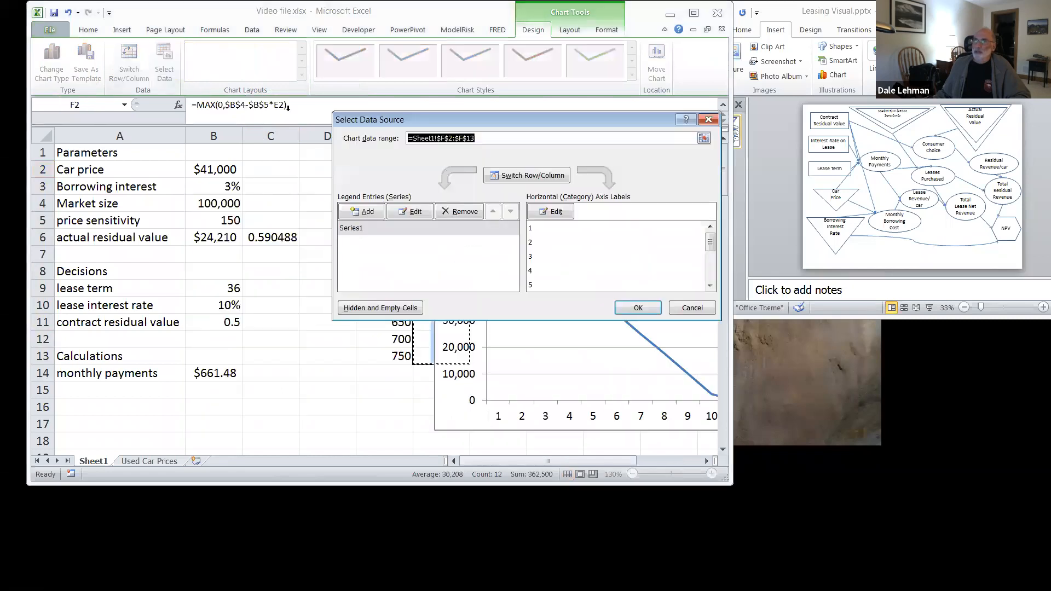
click(561, 213)
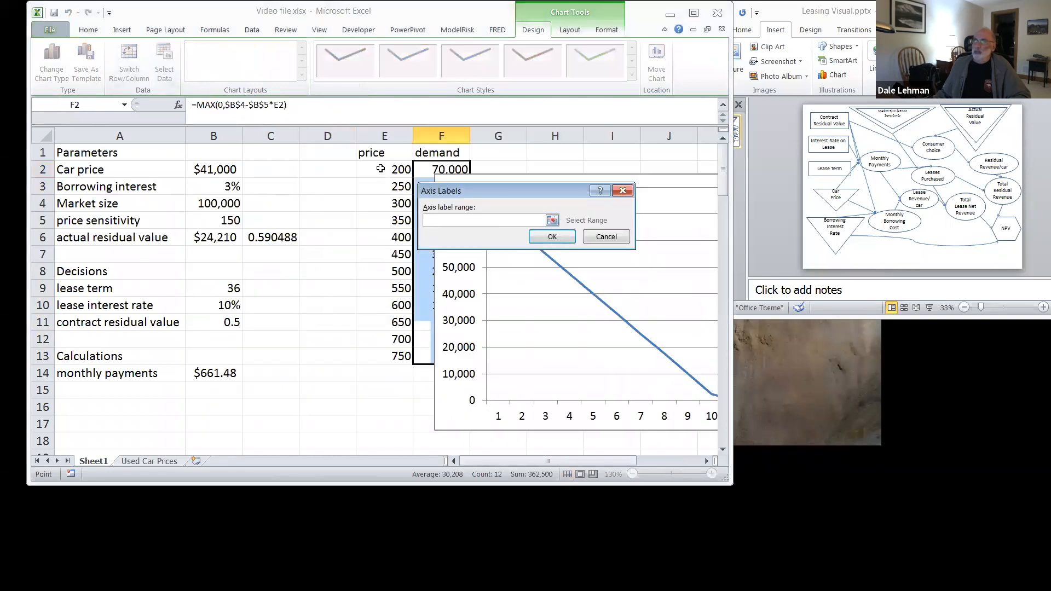
drag(380, 169, 388, 347)
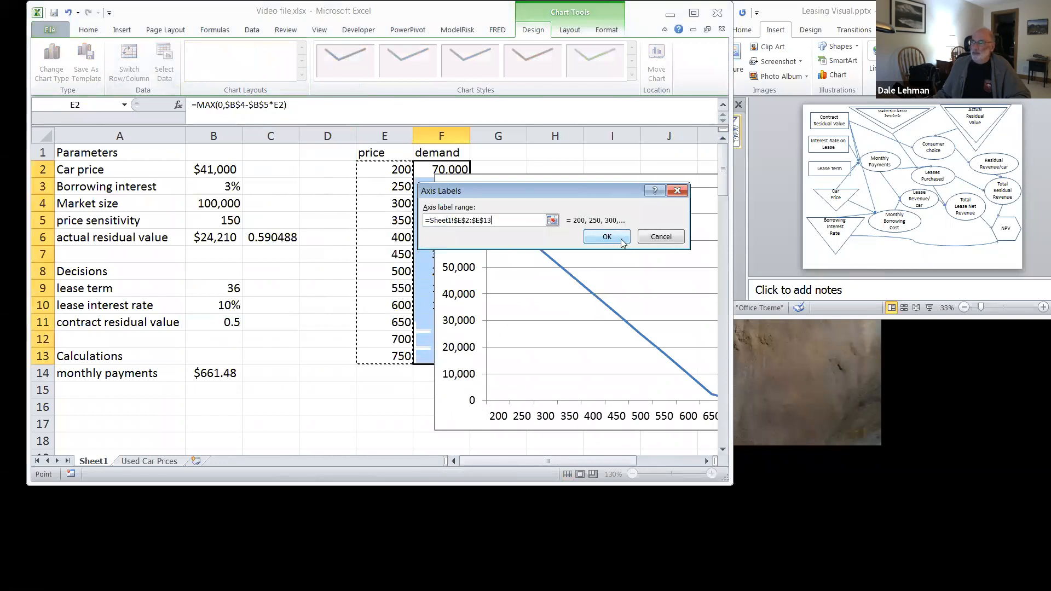
click(621, 241)
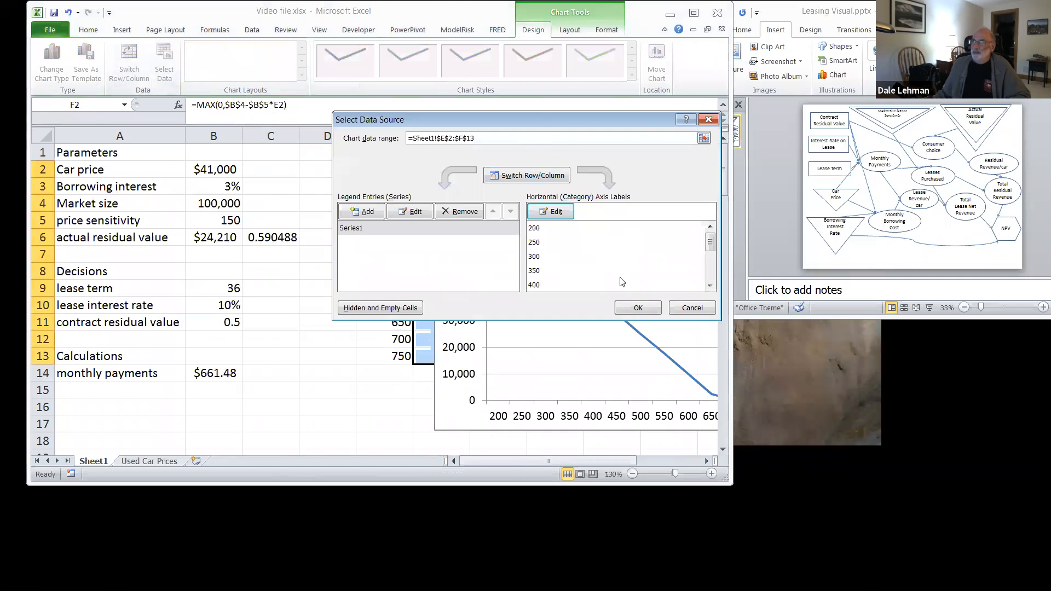
click(638, 309)
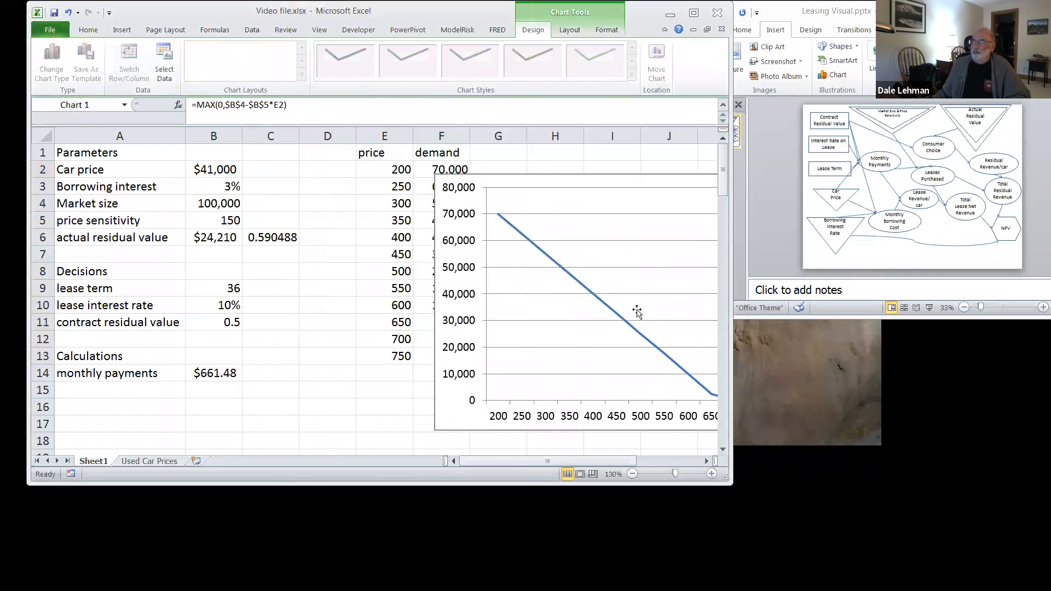
Step: Remove the demand chart's legend and reposition the chart over columns C to J to show the whole curve
click(567, 31)
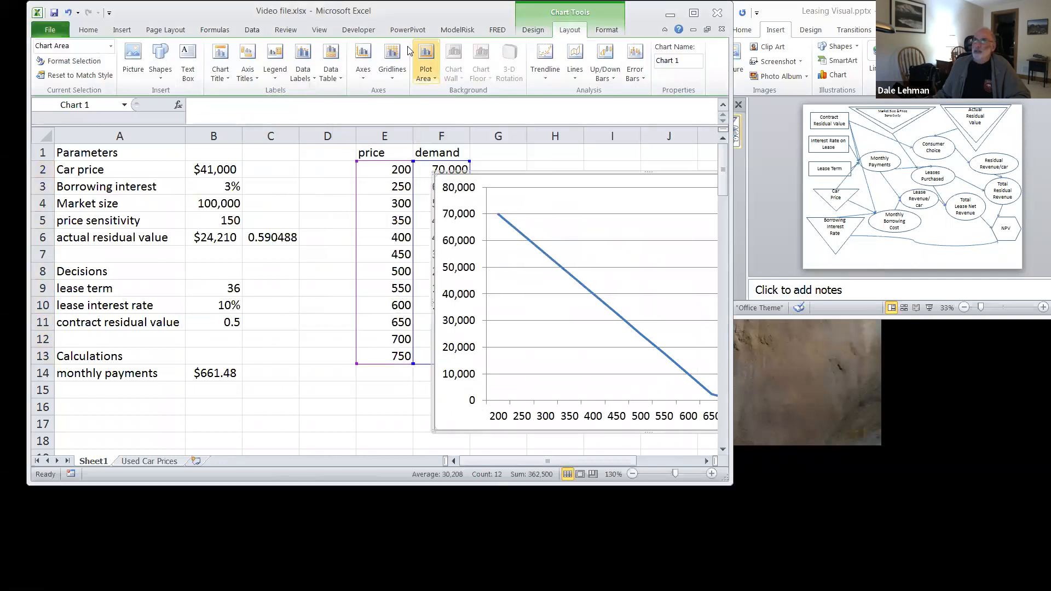
click(281, 72)
click(298, 98)
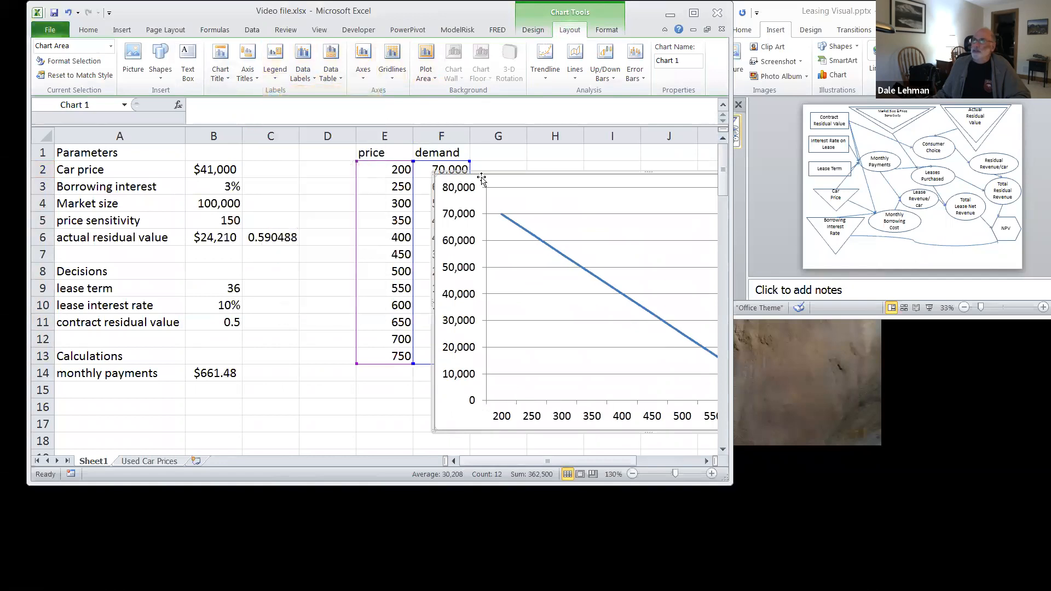
drag(517, 169, 348, 176)
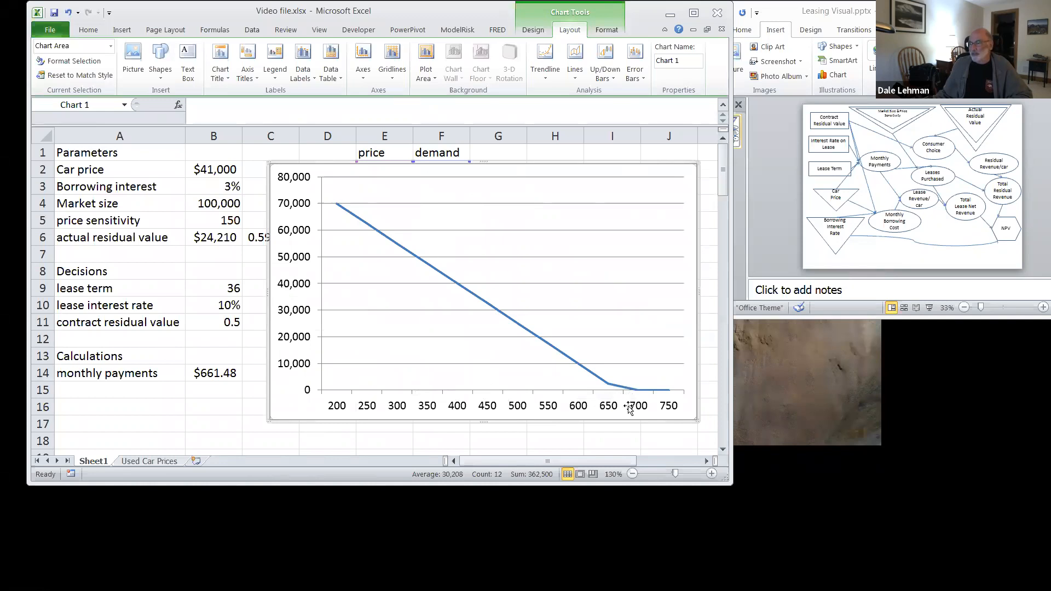
mouse_move(625, 390)
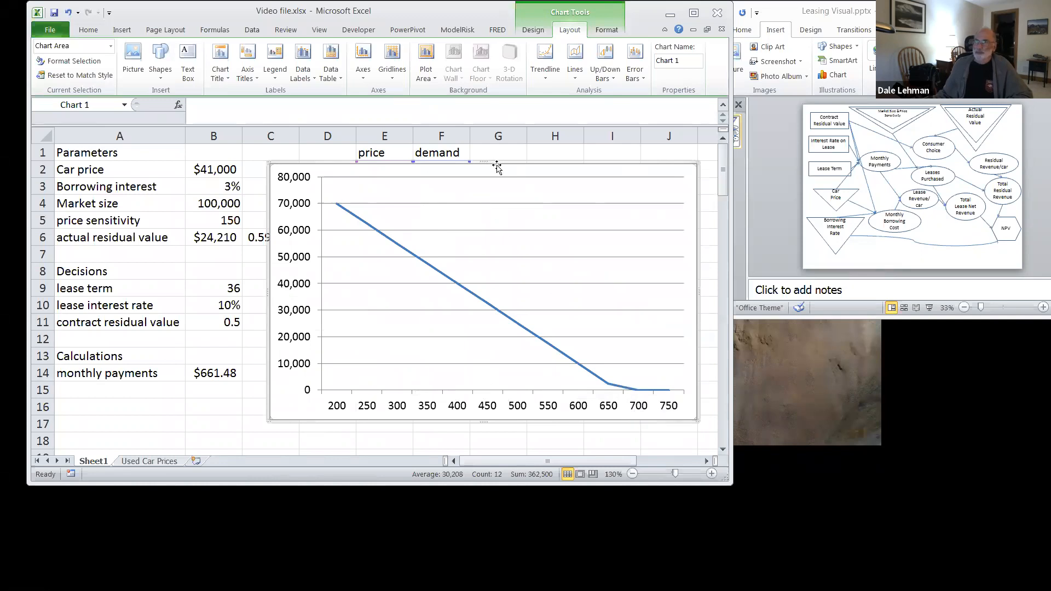
Step: Move the chart clear of the parameter columns and set the contract residual value in B11 to 0.55
drag(497, 166, 617, 155)
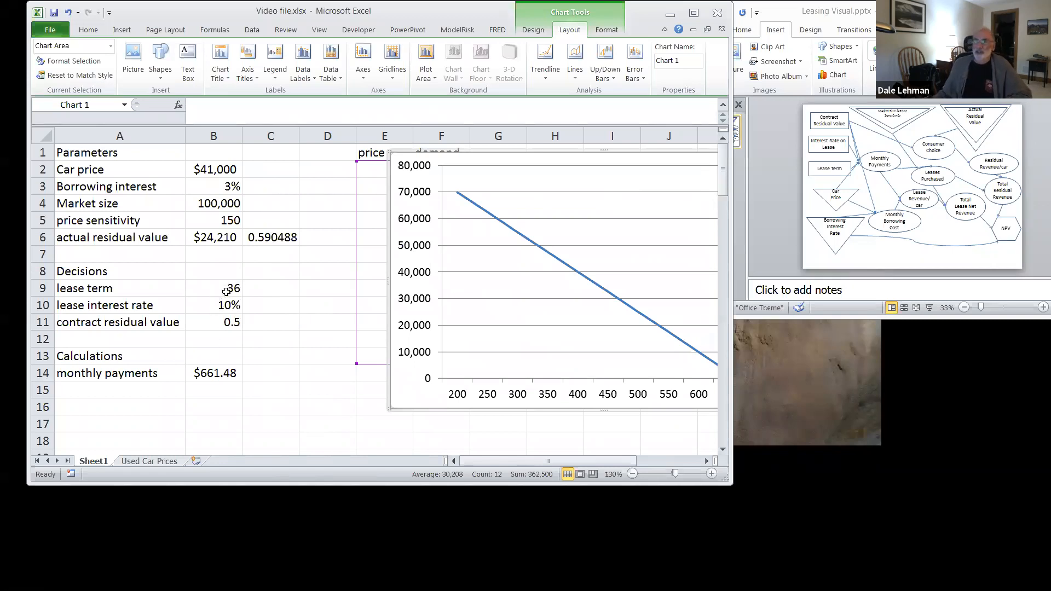
click(226, 322)
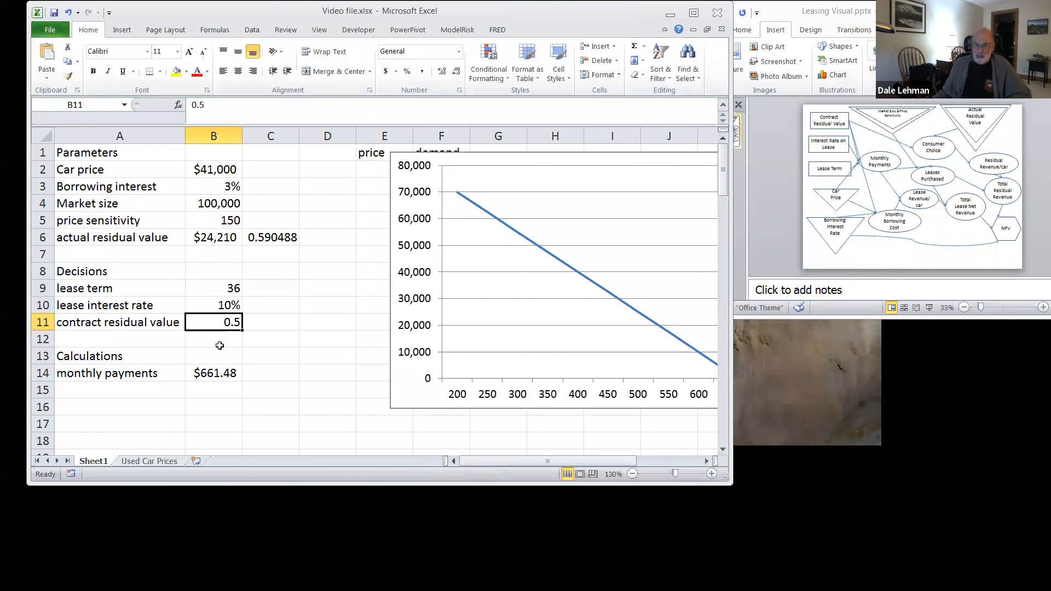
text(.55)
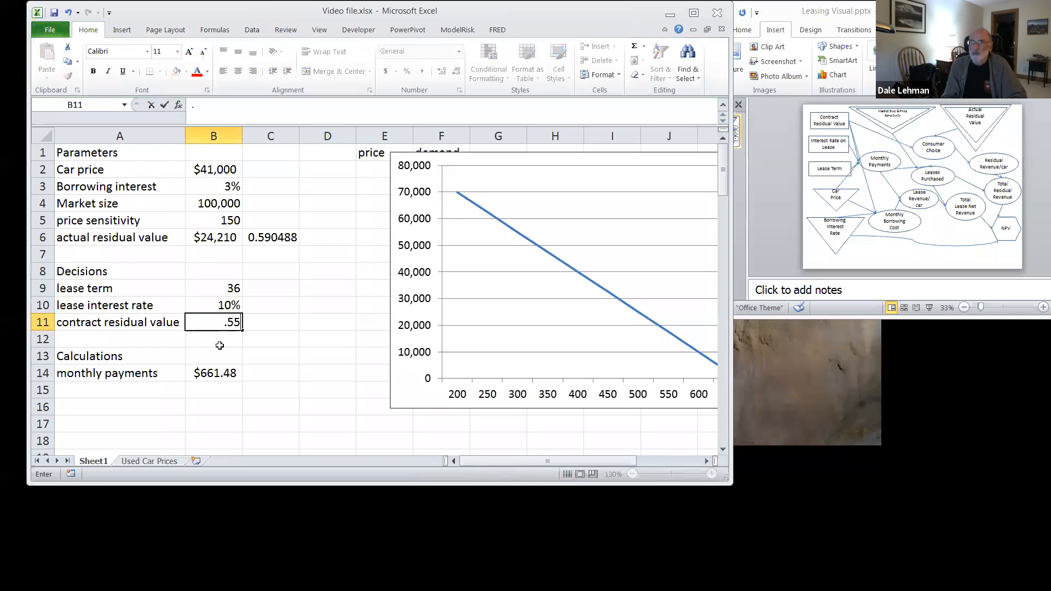
key(Return)
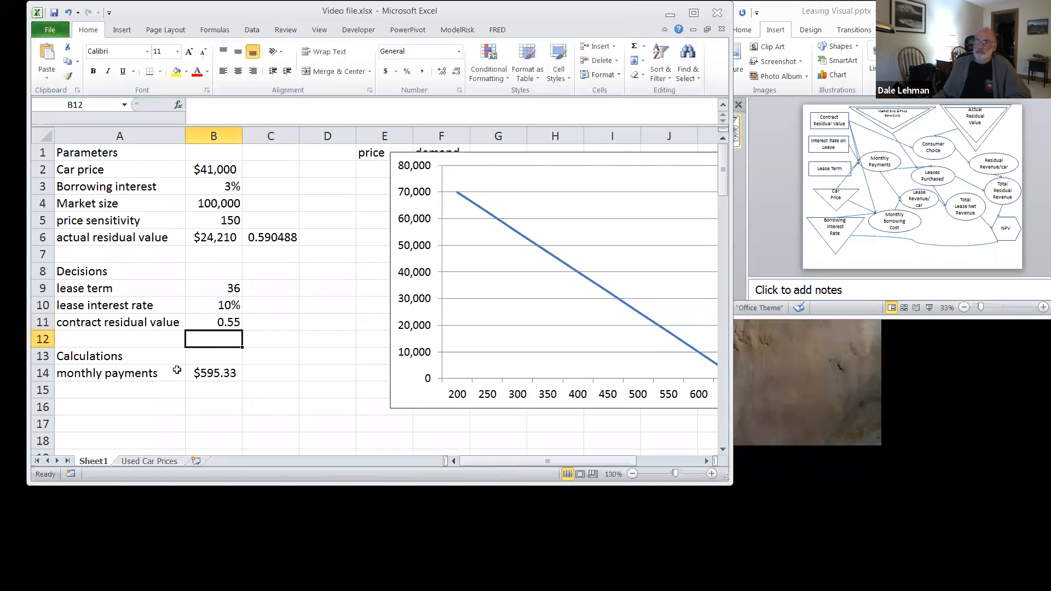
Step: Shift the chart to examine demand near the new monthly payment, and place it beside the price-demand table from column G
click(473, 152)
drag(474, 152, 412, 152)
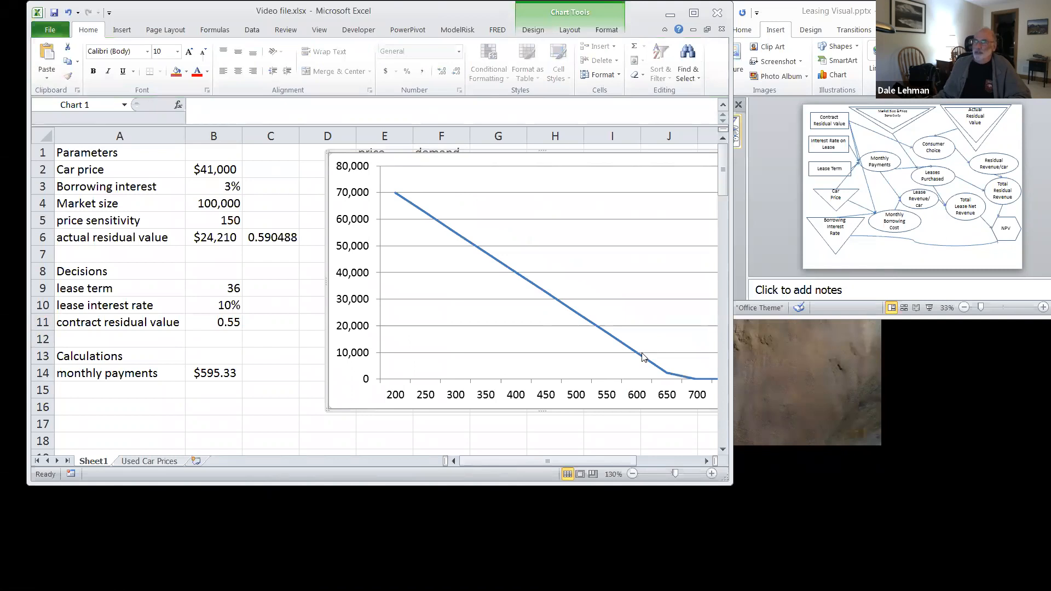
mouse_move(642, 355)
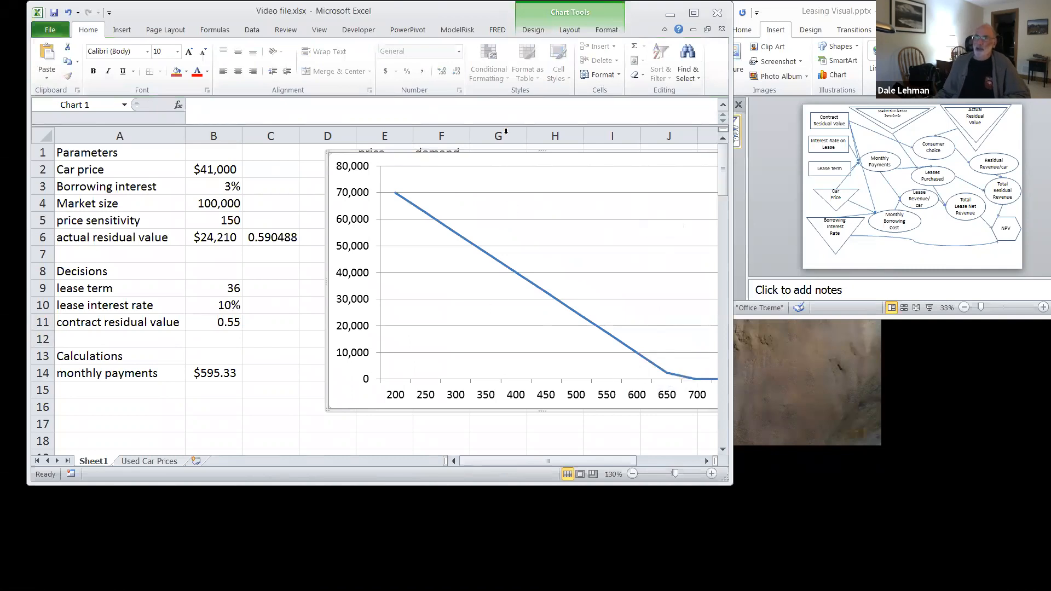
drag(501, 148, 649, 148)
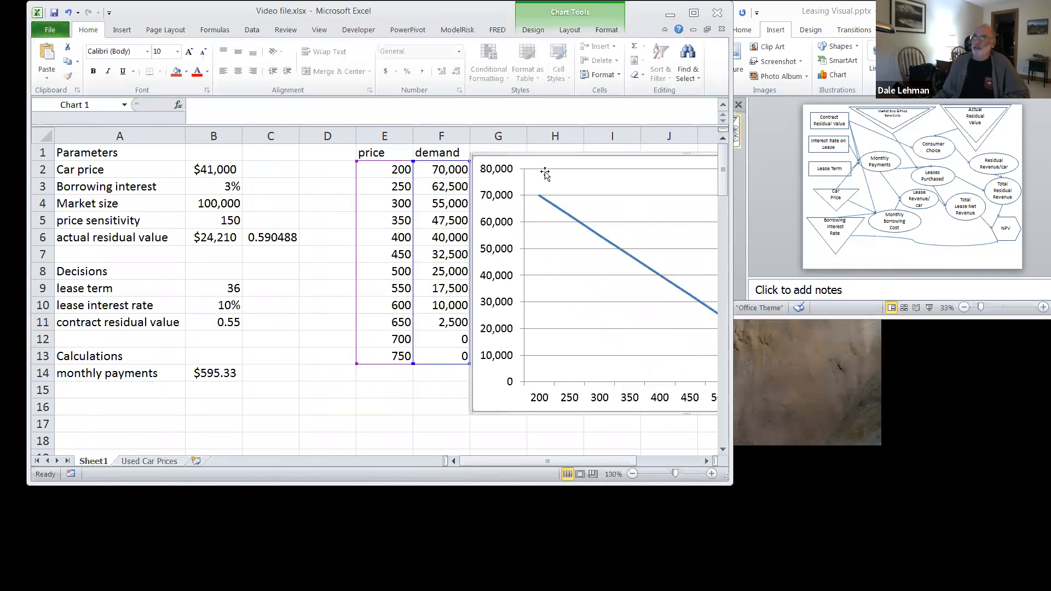
drag(553, 158, 565, 154)
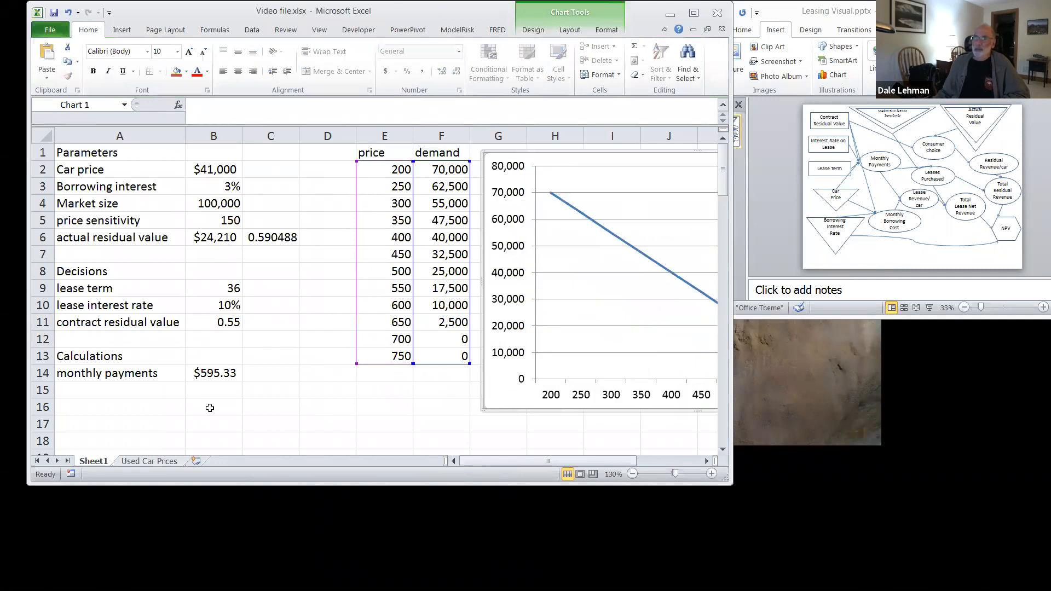
Step: Enter the label "monthly financing cost" in A15 below the monthly payments
click(126, 398)
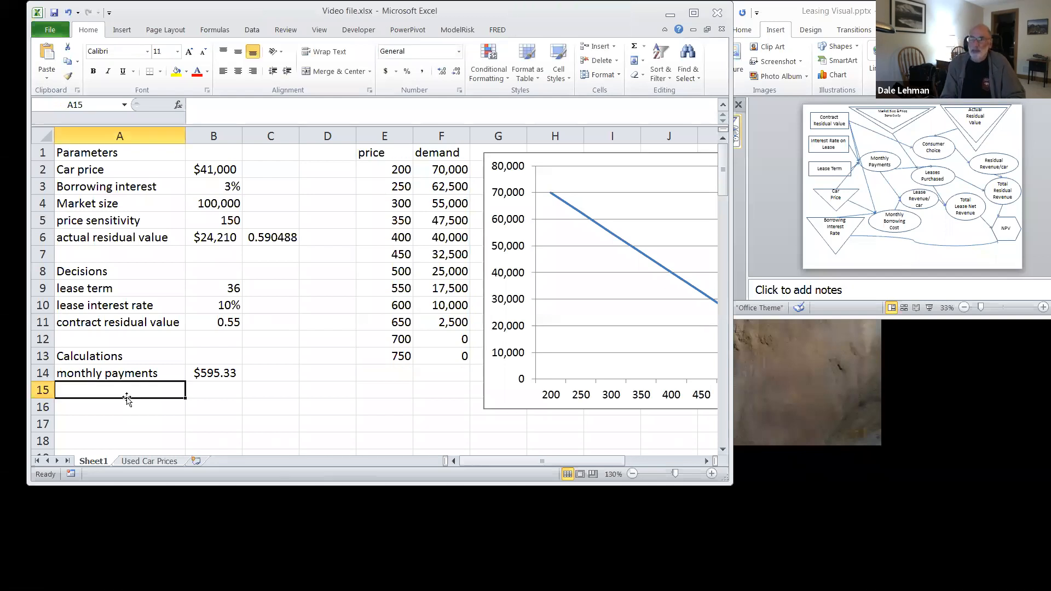
text(monthly)
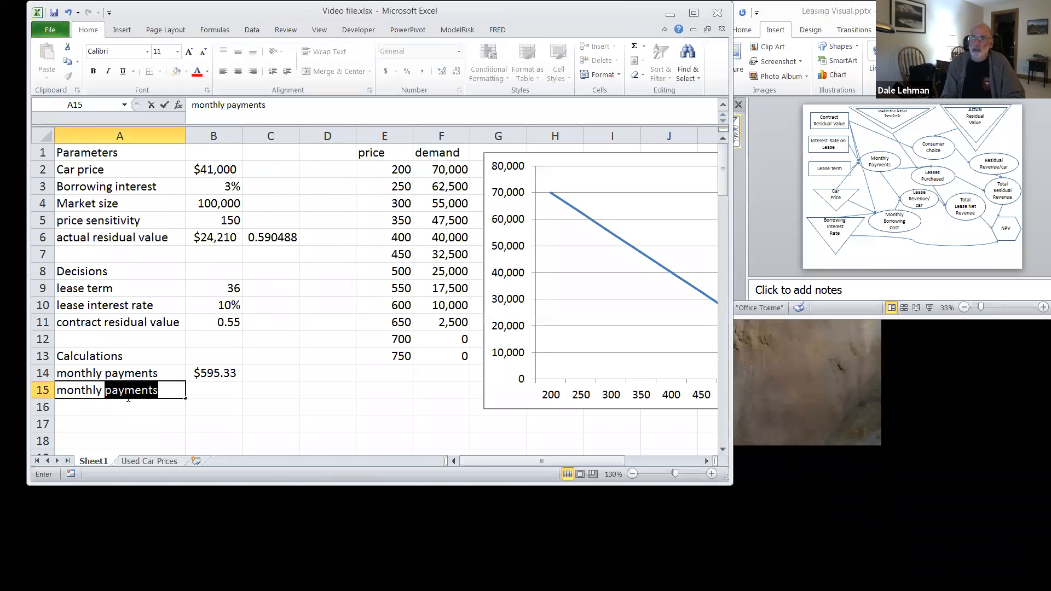
text( financing cost)
key(Tab)
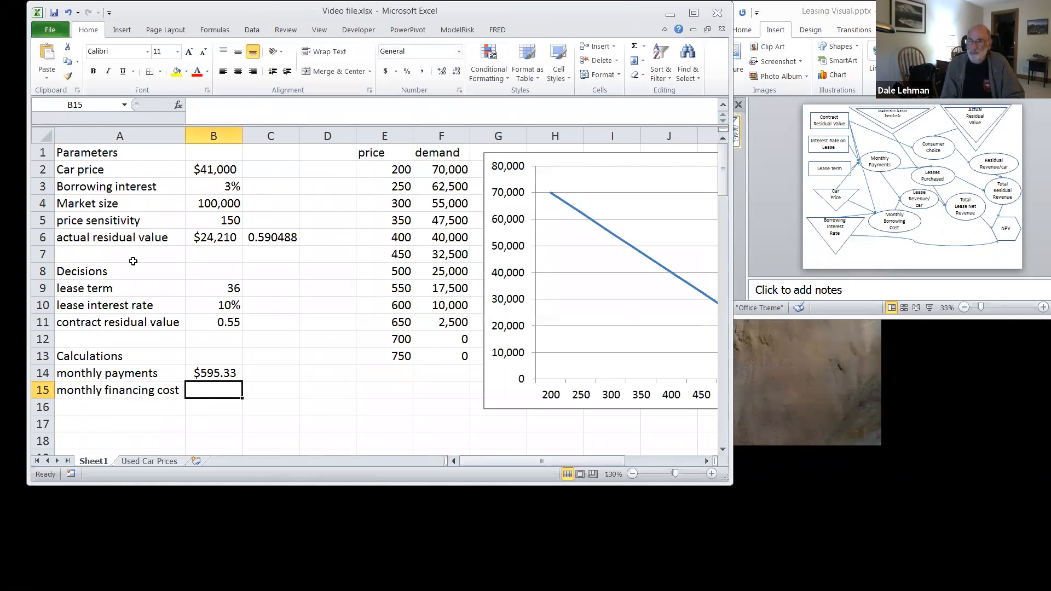
Step: Calculate the monthly financing cost in B15 with =-PMT(B3/12,B9,B2) and widen column B to fit it
text(=)
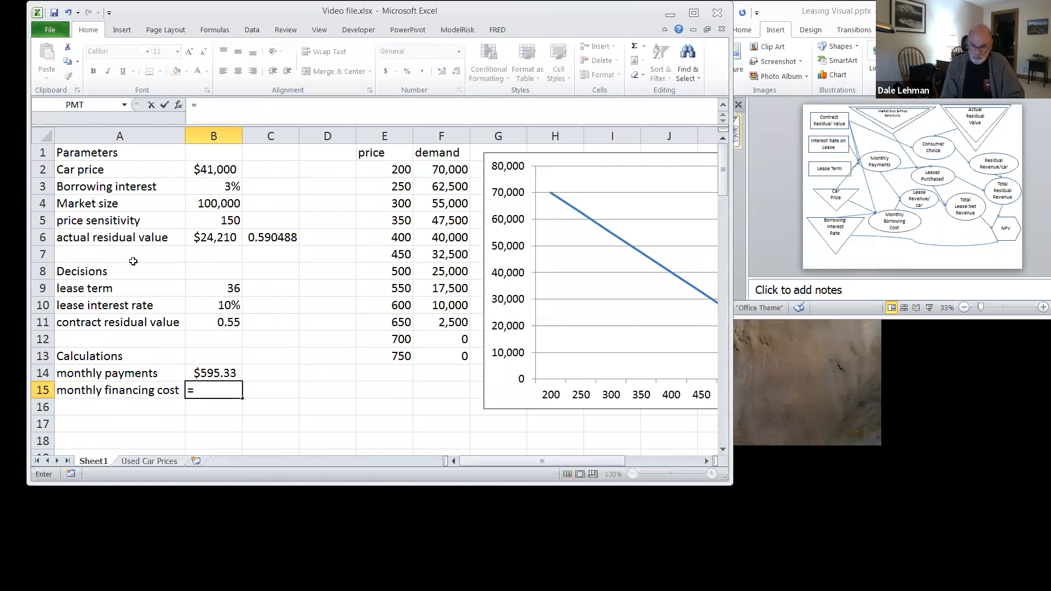
text(-p)
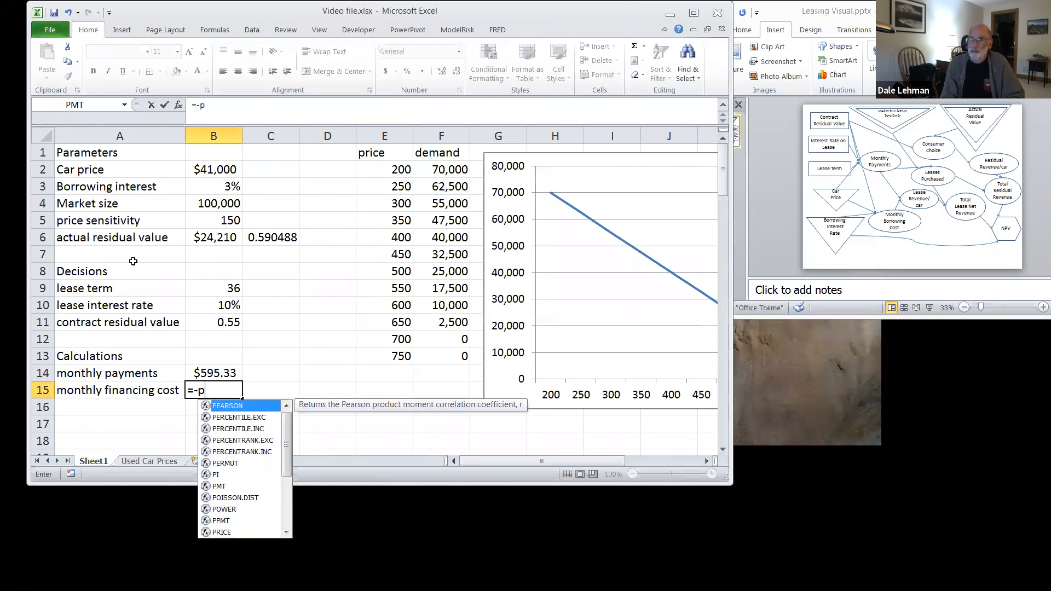
text(mt()
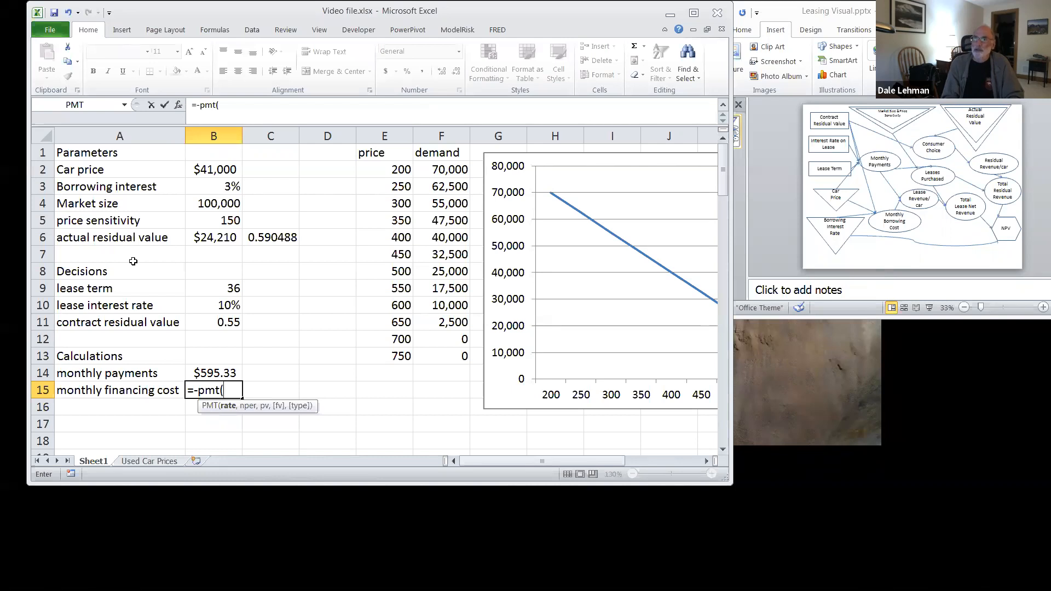
text(b3/12)
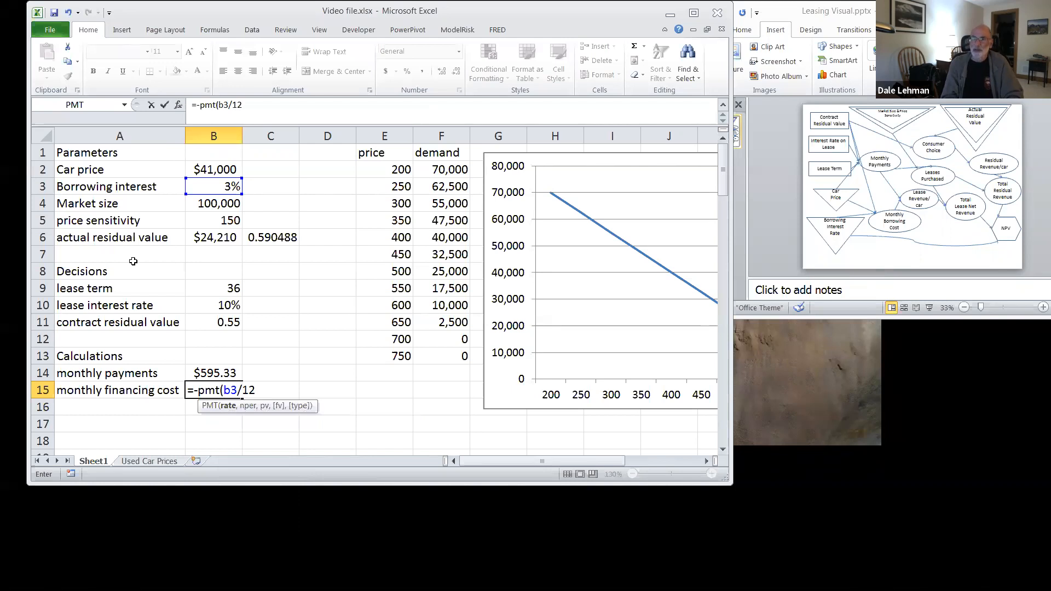
text(,b9)
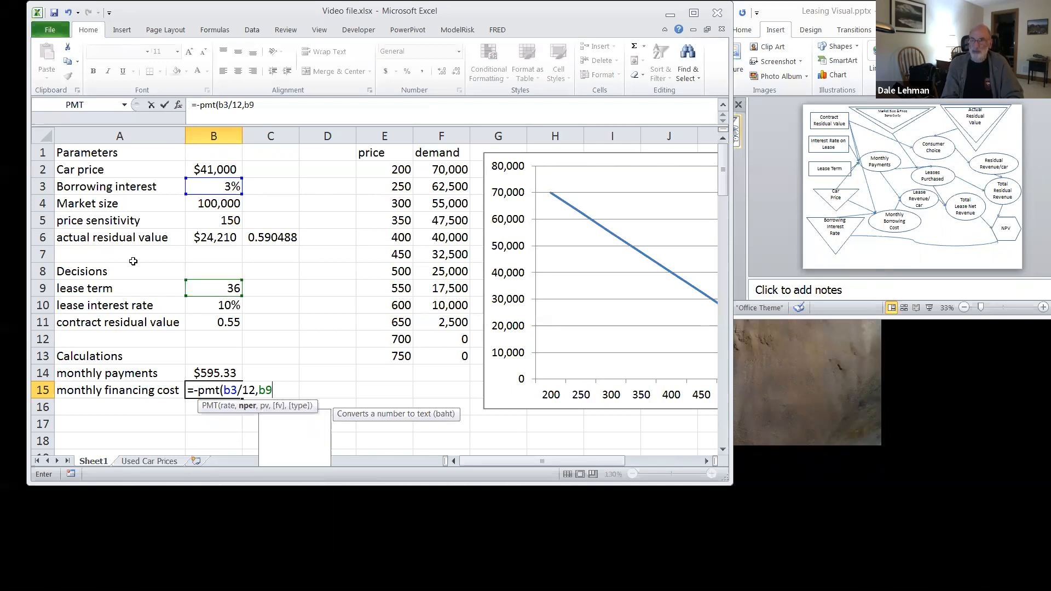
text(,)
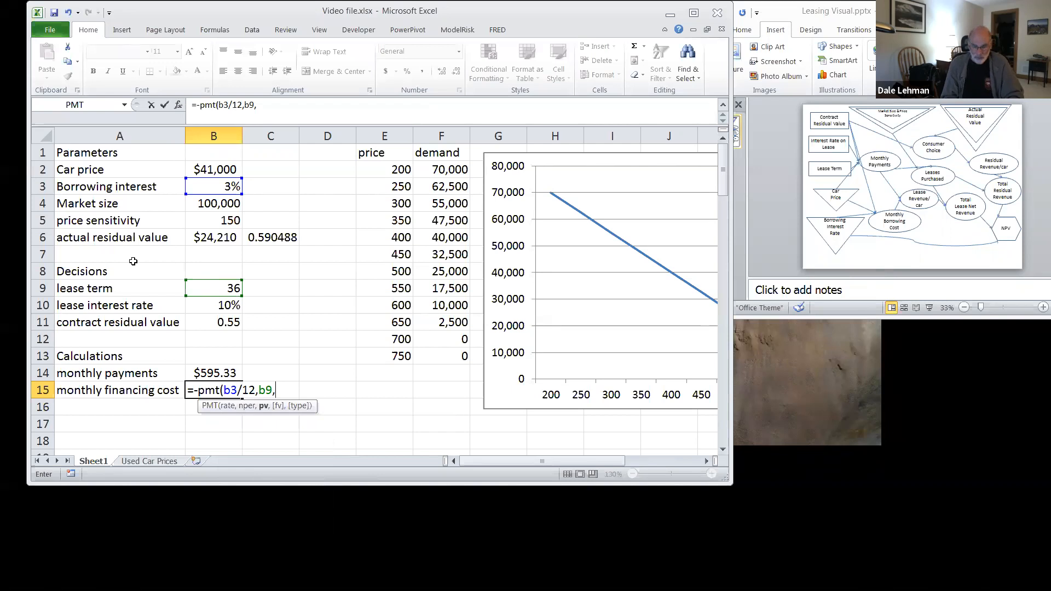
text(b)
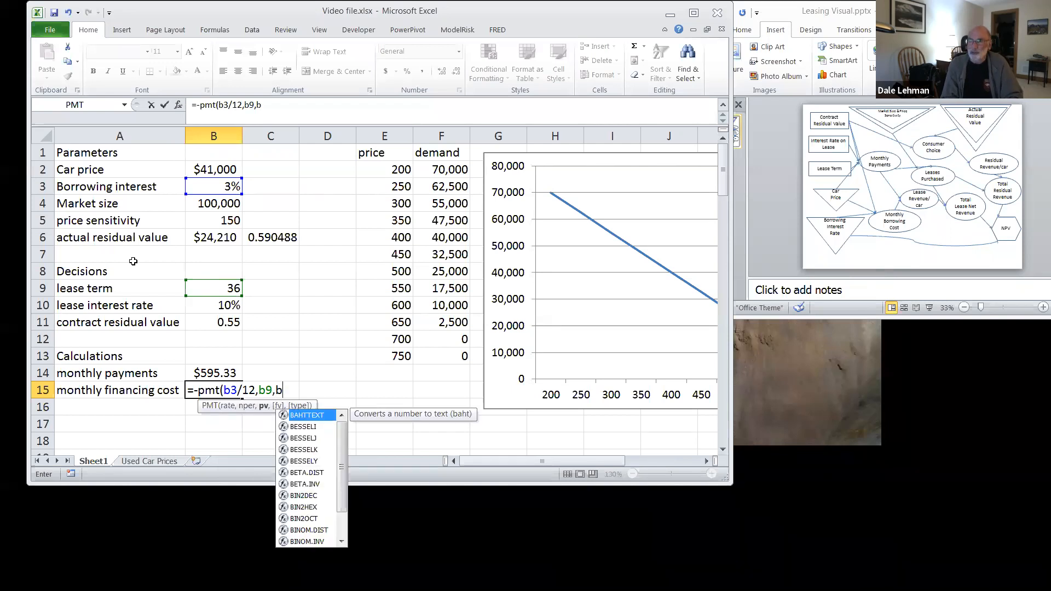
text(2)
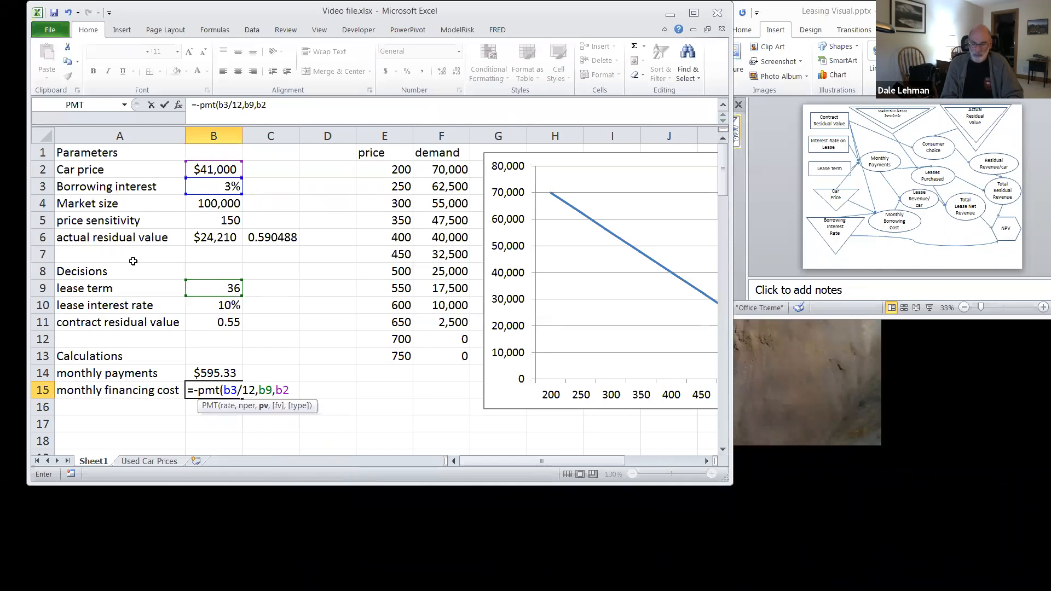
text())
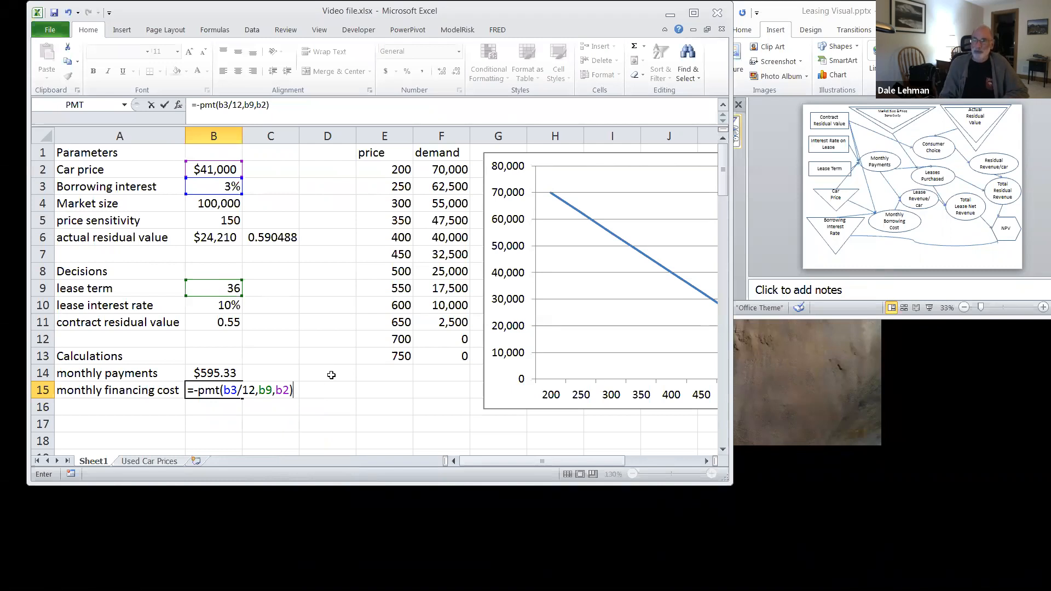
key(Return)
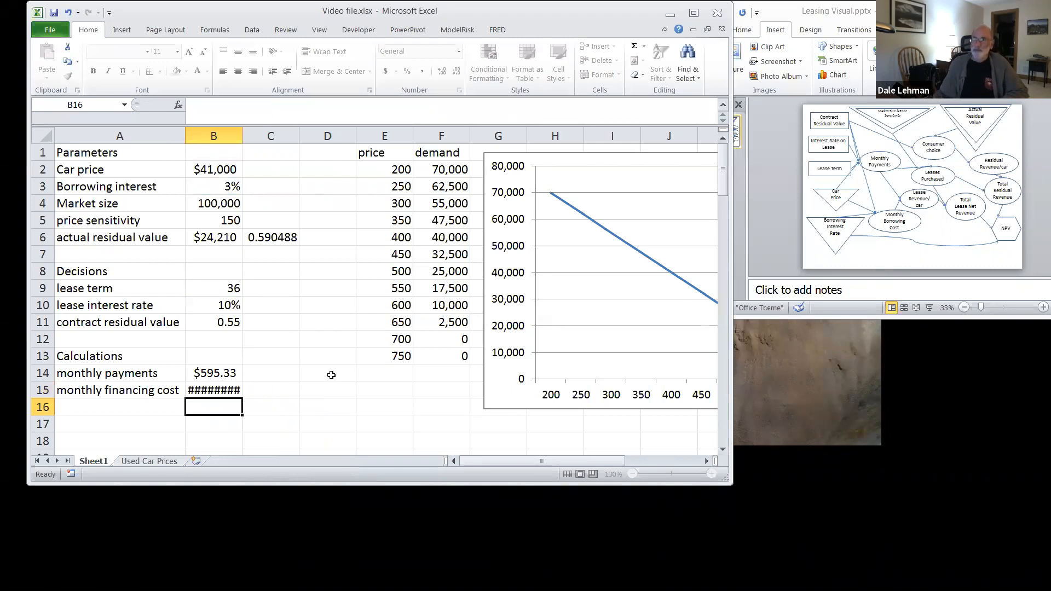
drag(241, 139, 251, 136)
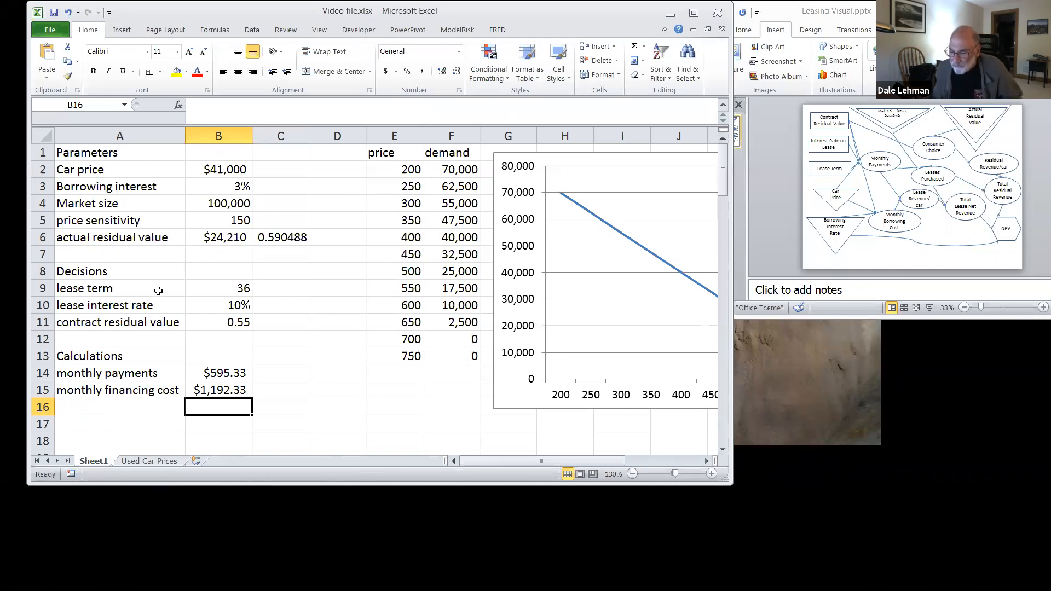
Step: Enter the label "Residual gain/loss per car" in A16 and widen column A to fit it
click(113, 404)
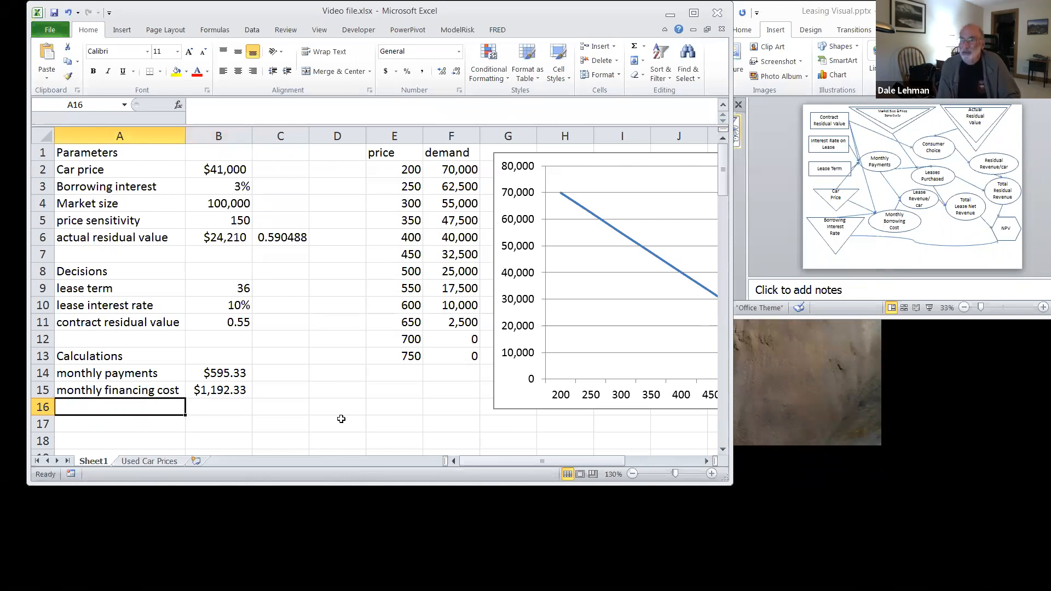
text(R)
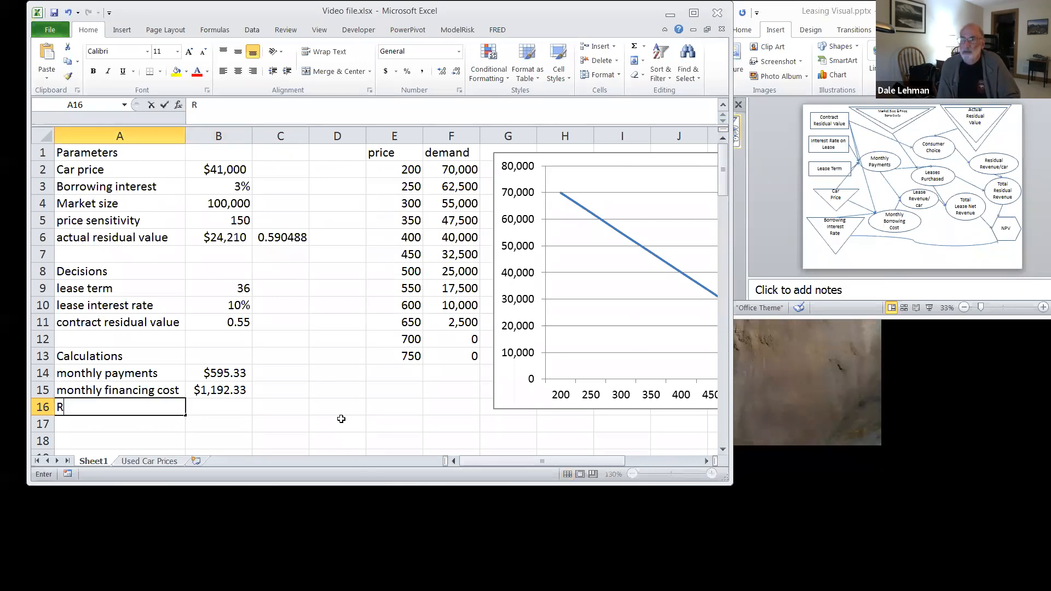
text(esidual gain/loss)
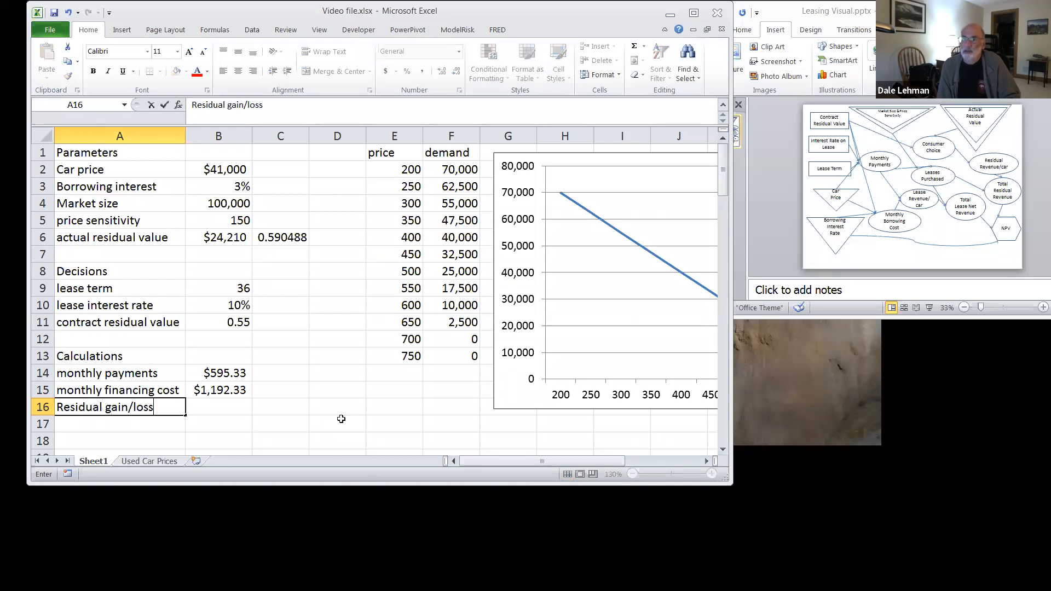
text( per car)
key(Return)
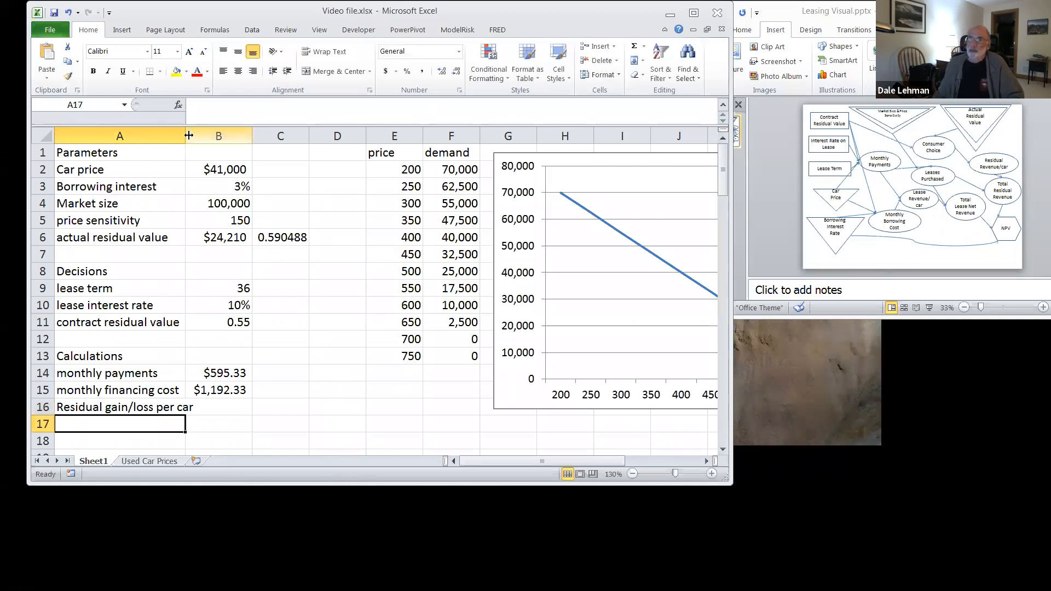
drag(186, 135, 202, 137)
drag(205, 448, 205, 446)
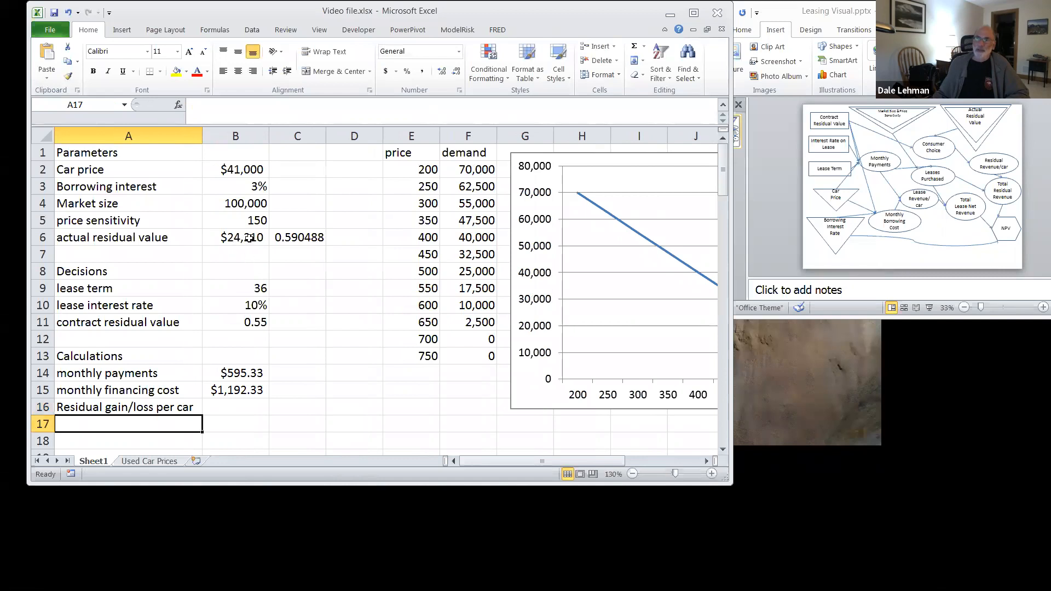
Step: Calculate the residual gain or loss per car in B16 with the formula =B6-B11*B2
click(224, 406)
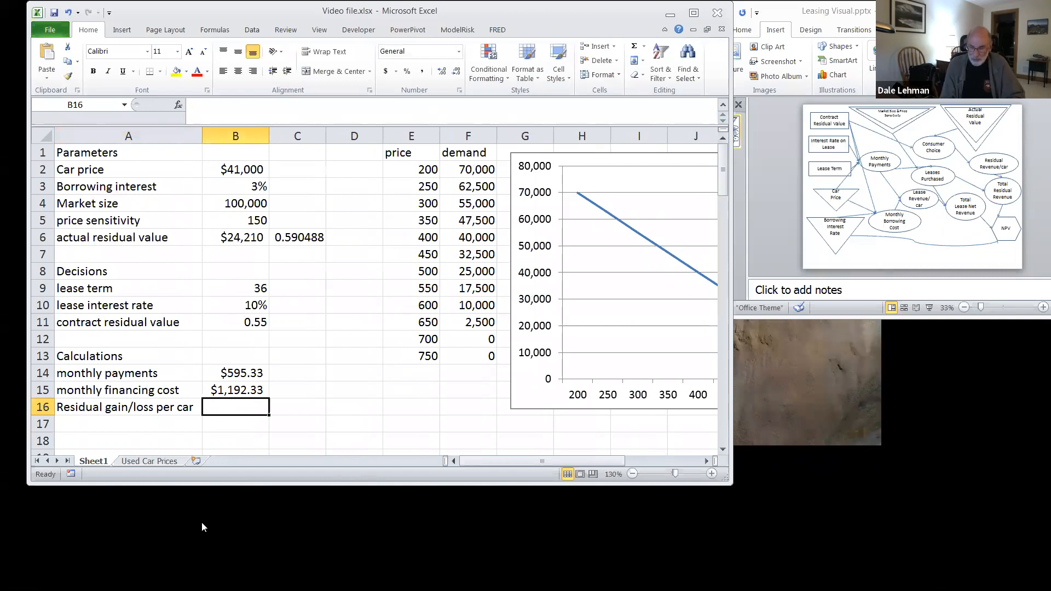
text(=)
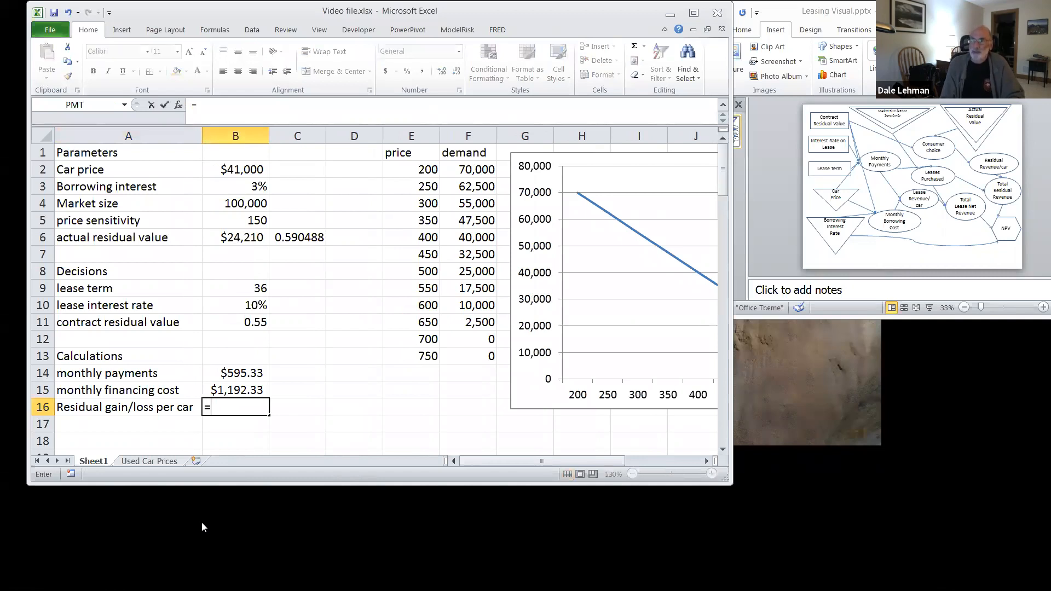
text(b6)
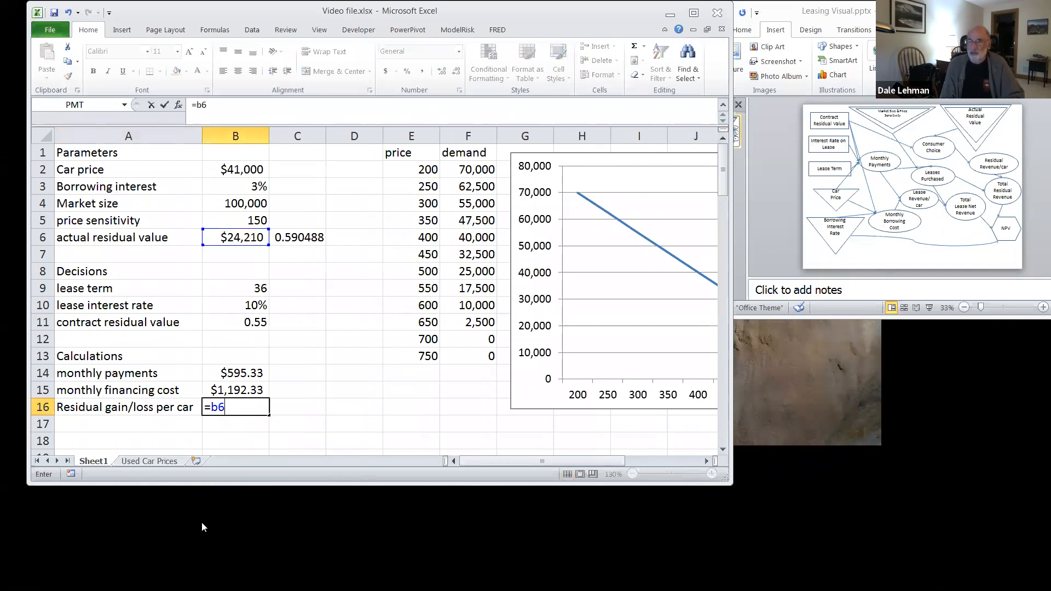
text(-)
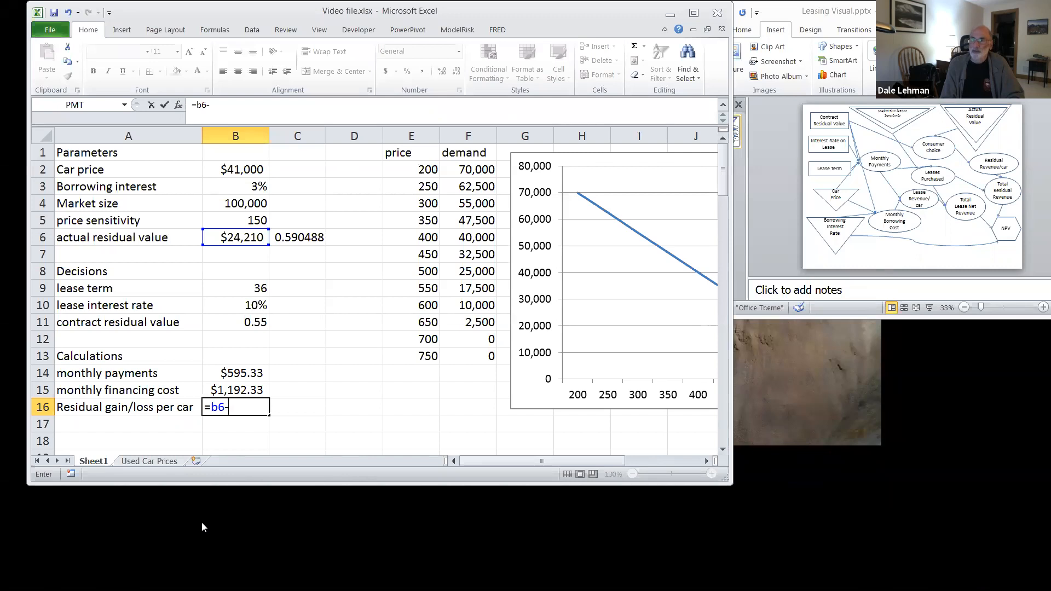
text(b)
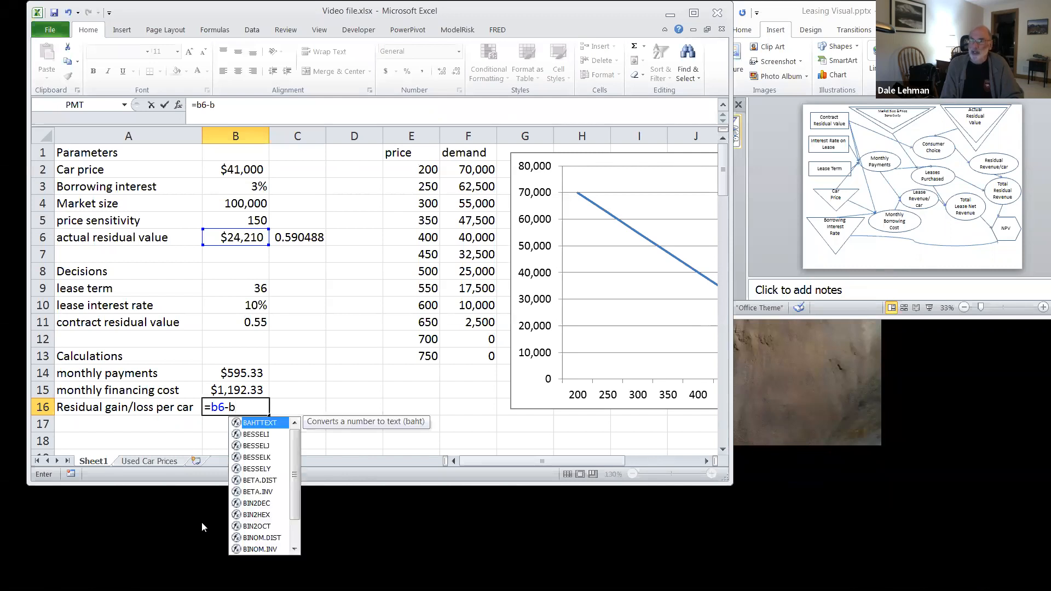
text(11*)
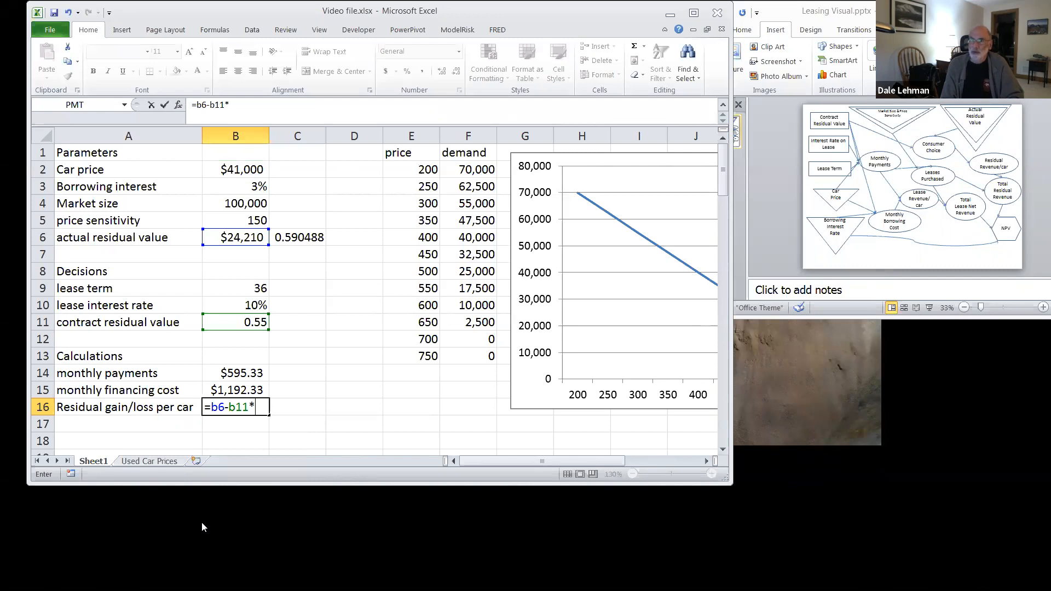
text(b2)
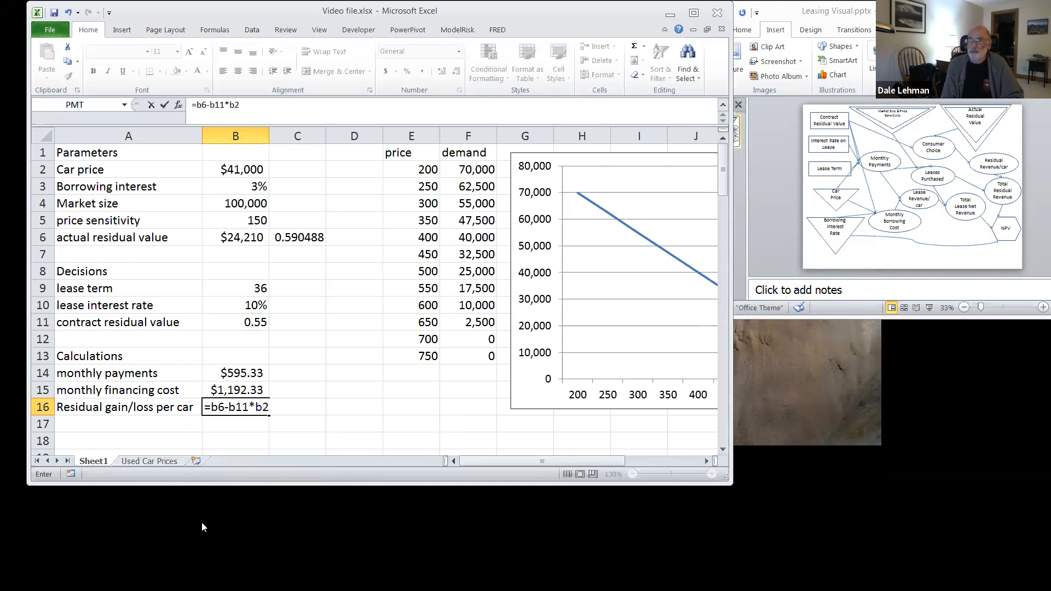
key(Return)
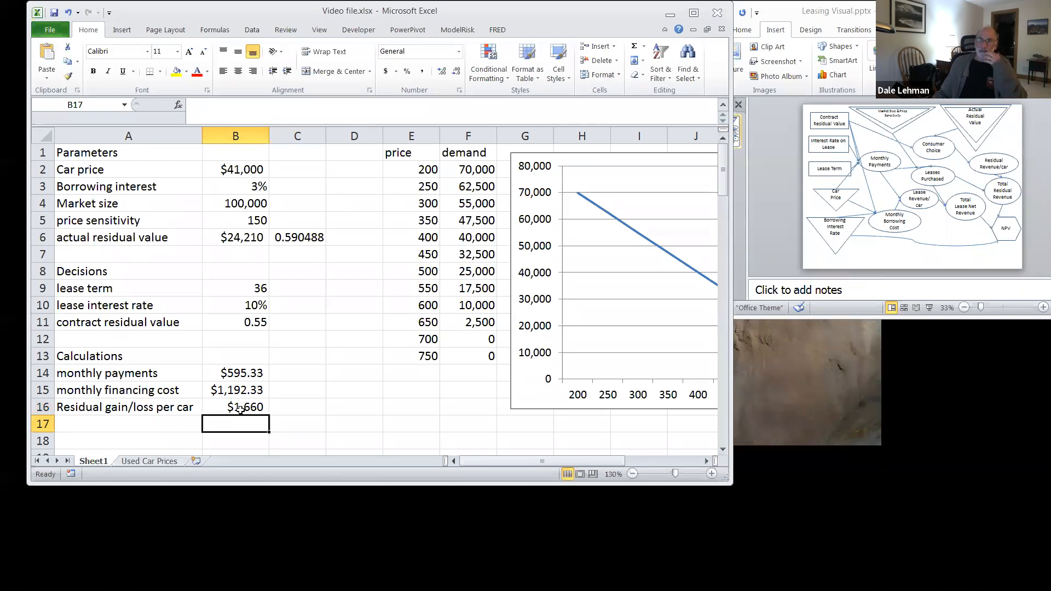
click(245, 373)
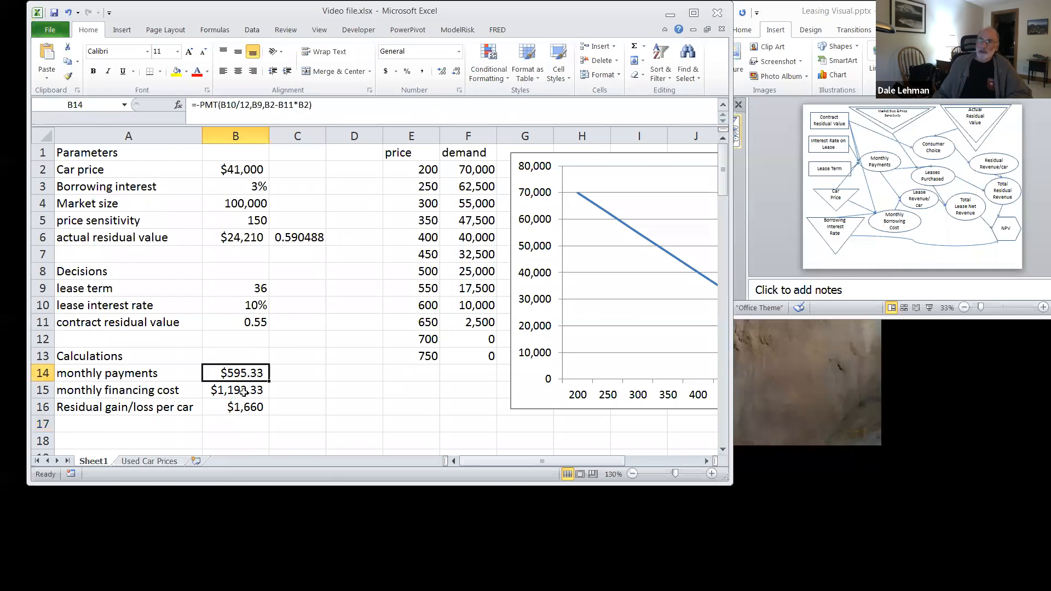
click(244, 391)
click(241, 409)
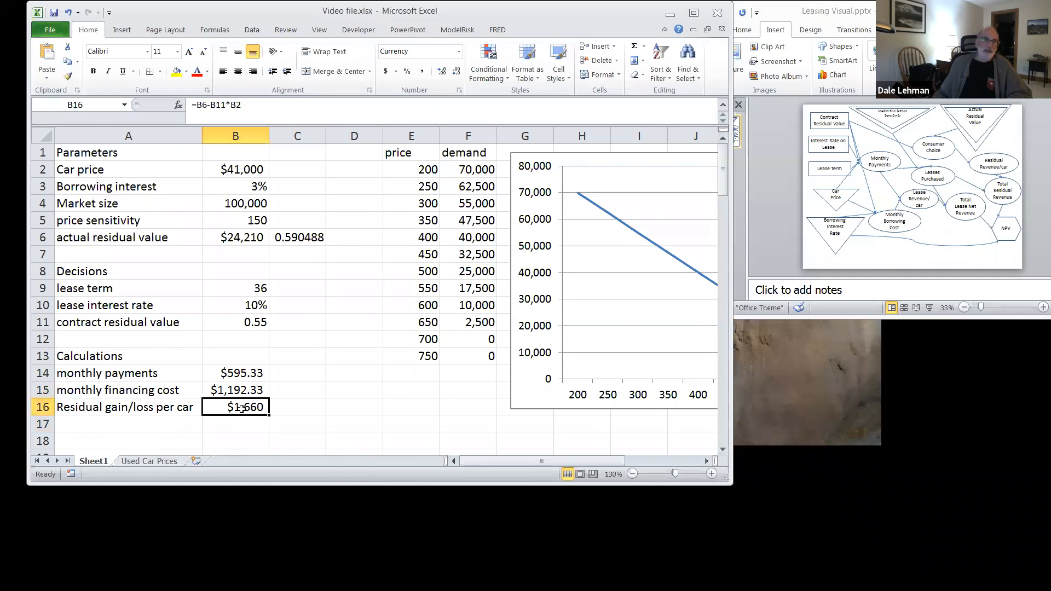
click(234, 376)
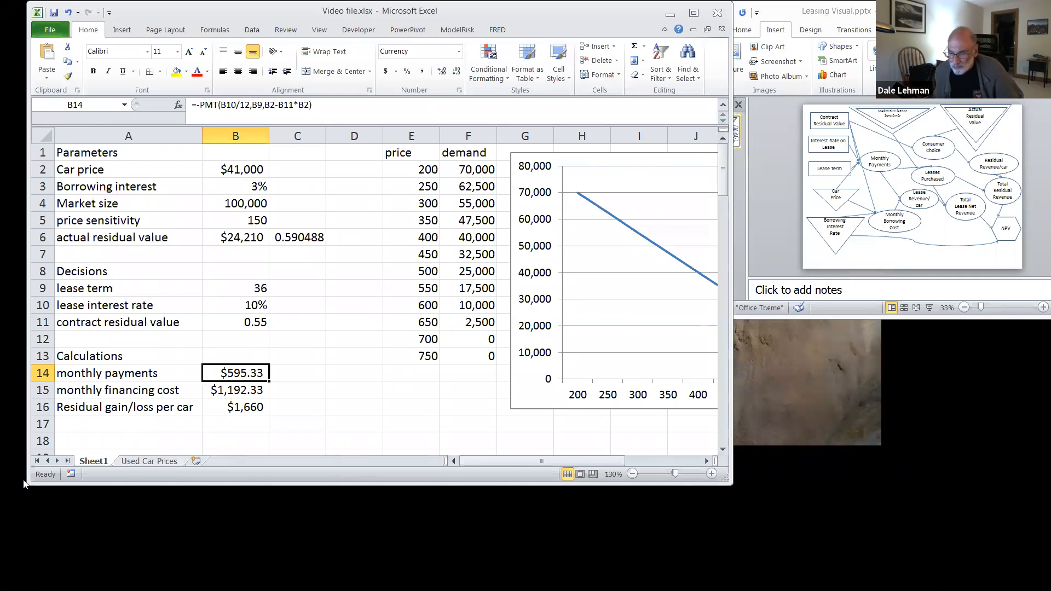
Step: Enter the label "customer returns?" in A17 below the residual gain/loss row
click(103, 425)
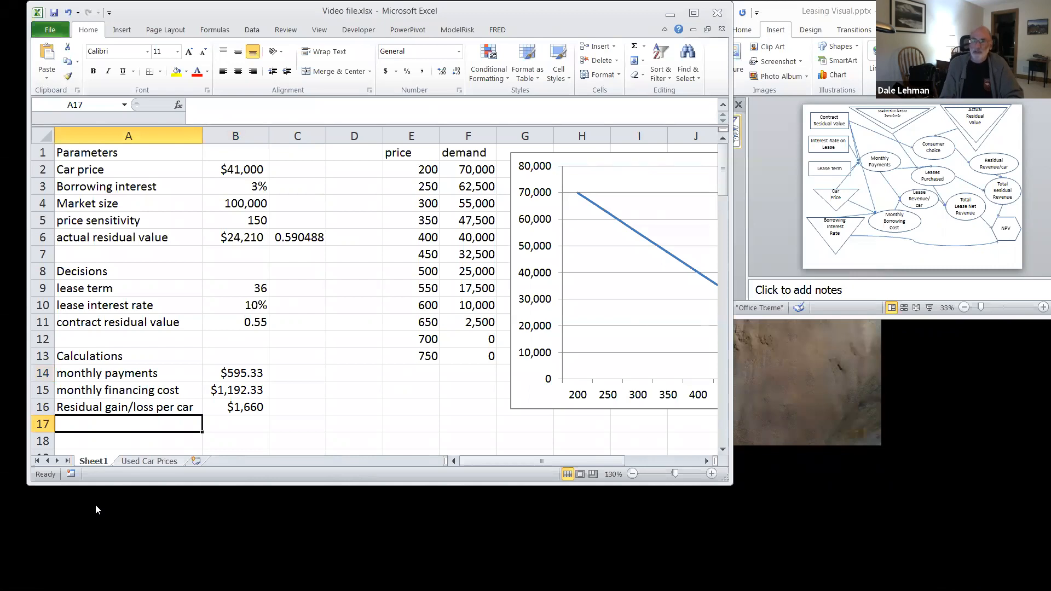
text(cu)
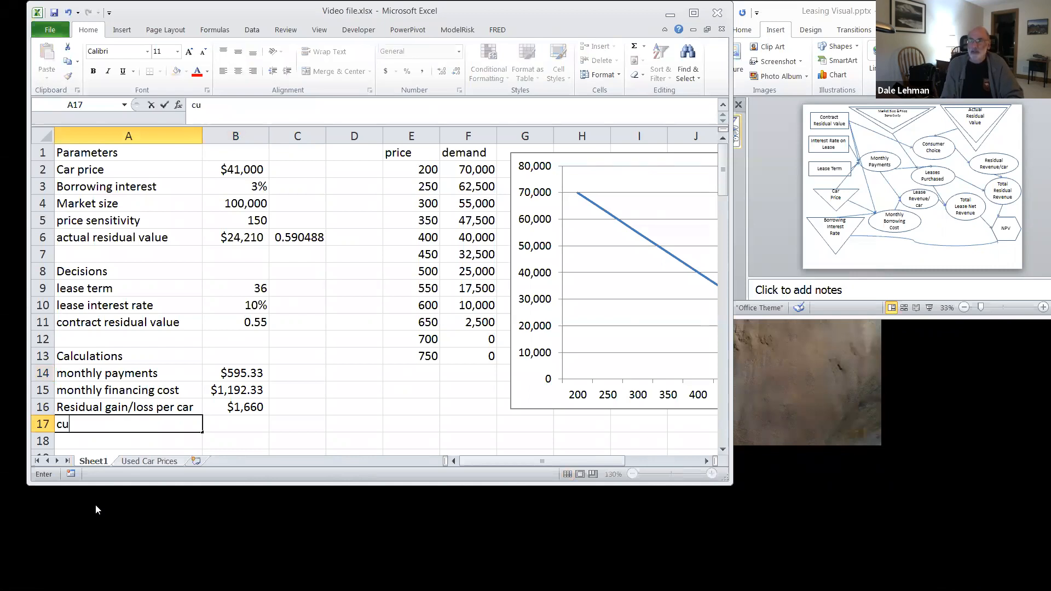
text(stomer returns?)
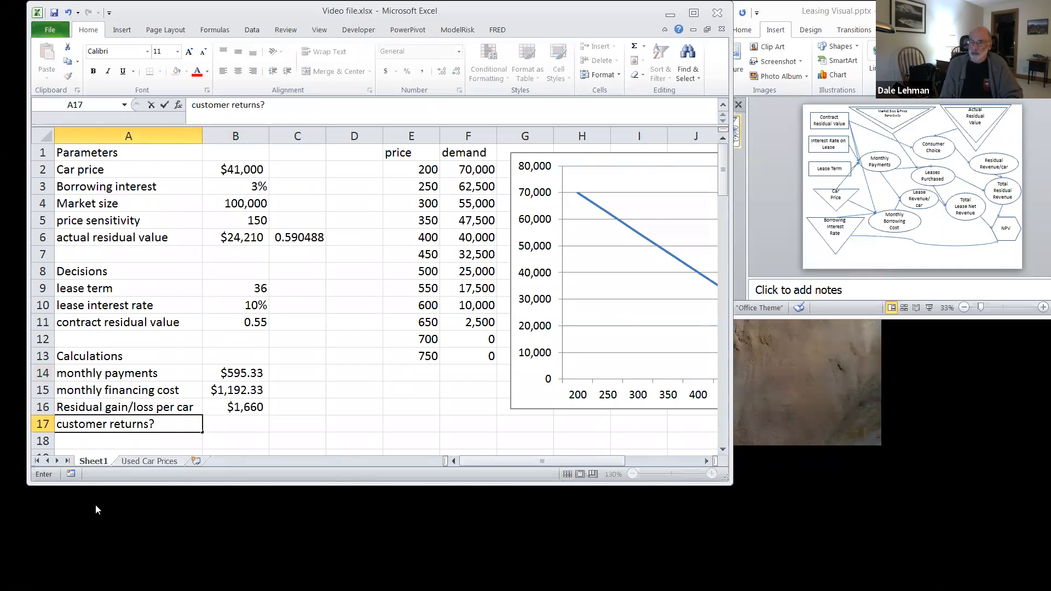
key(Tab)
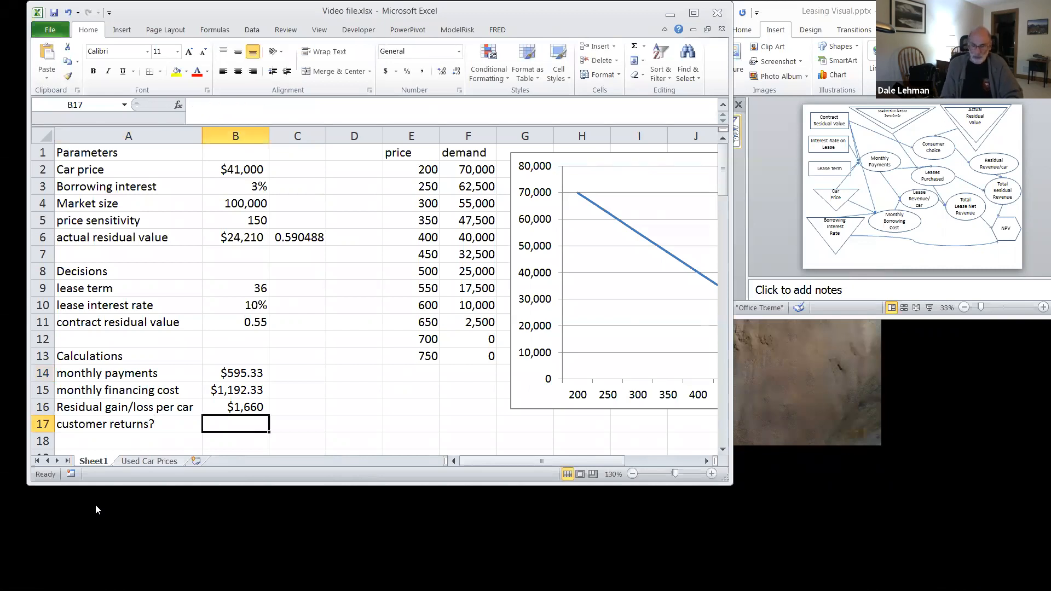
Step: Determine whether the customer returns the car in B17 with the formula =IF(B16>0,0,1)
text(=)
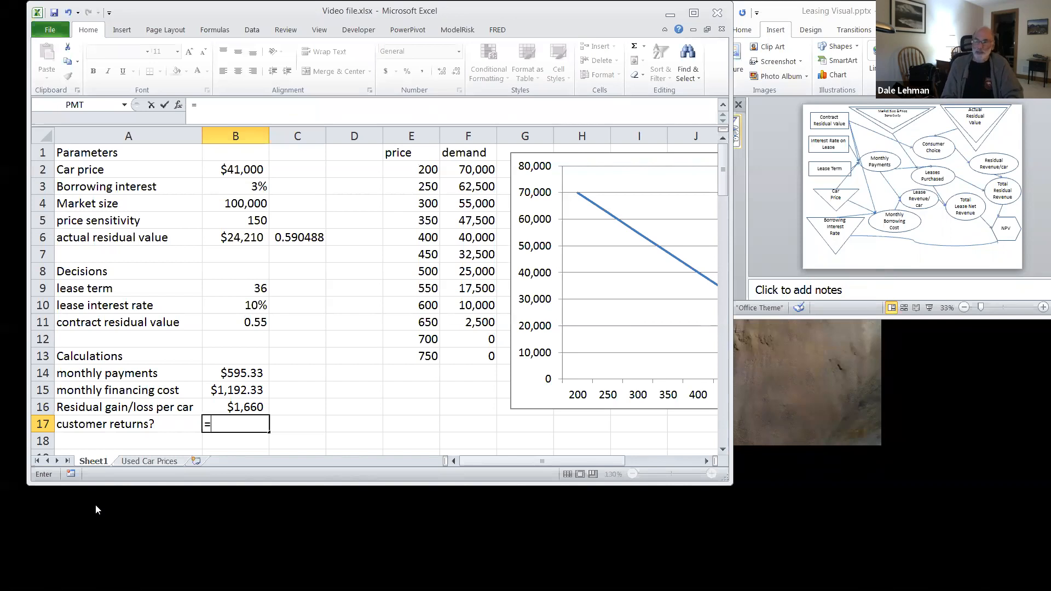
text(IF()
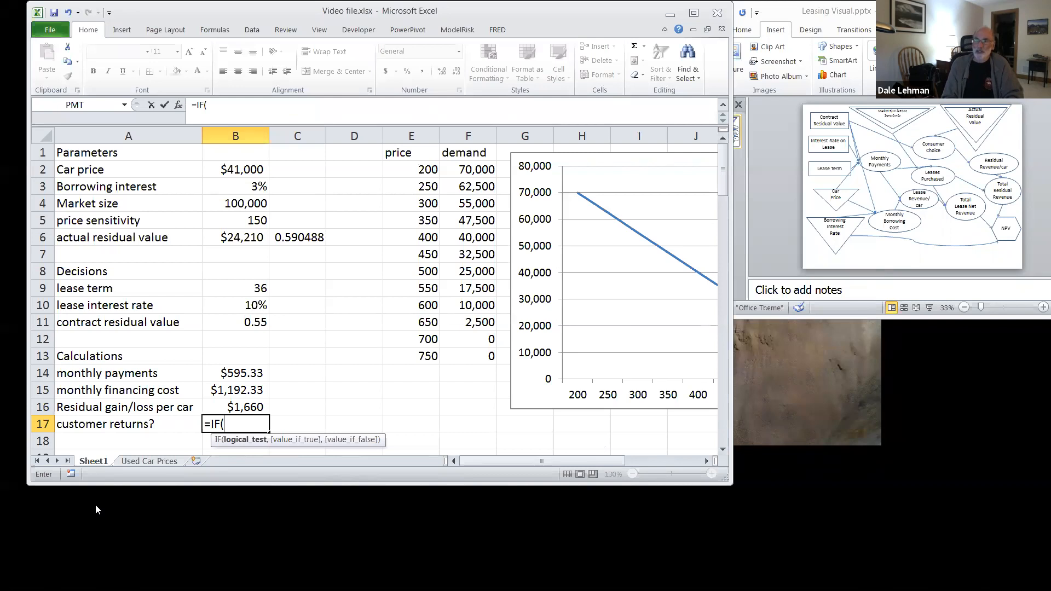
text(b)
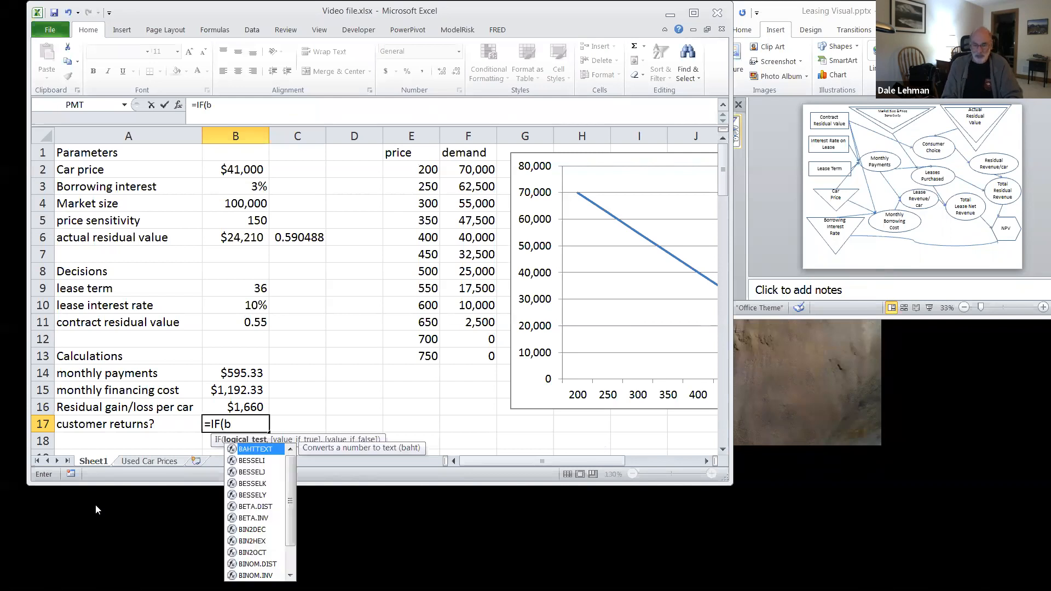
text(16>0,)
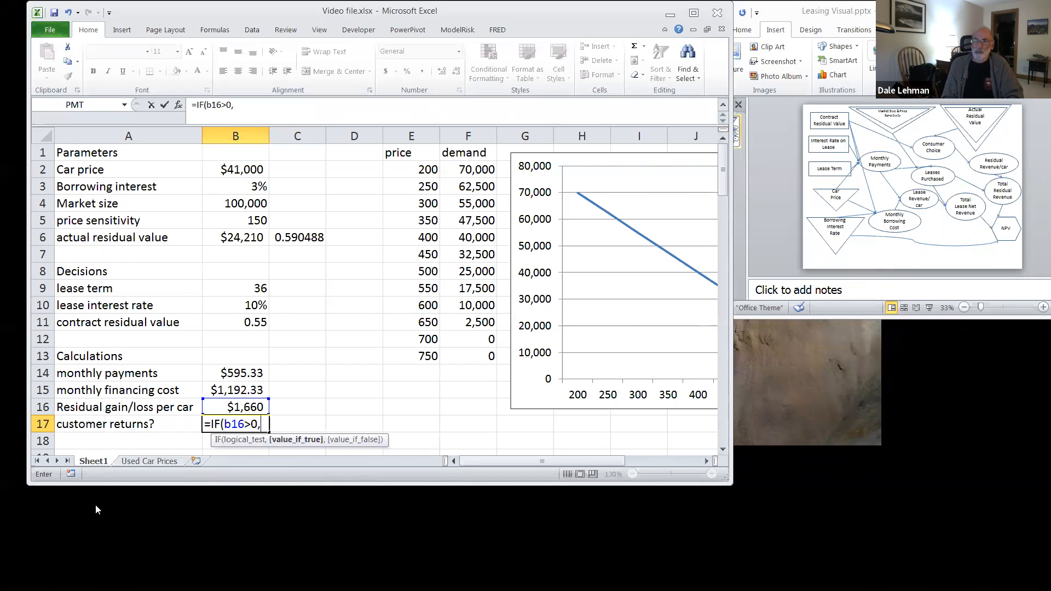
text(0,)
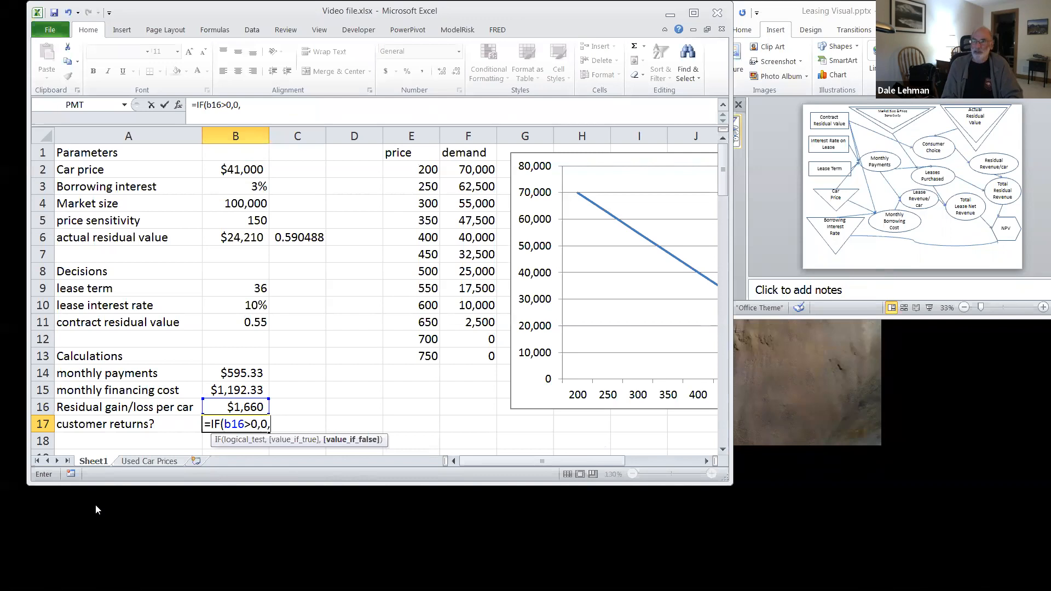
text(1)
key(Return)
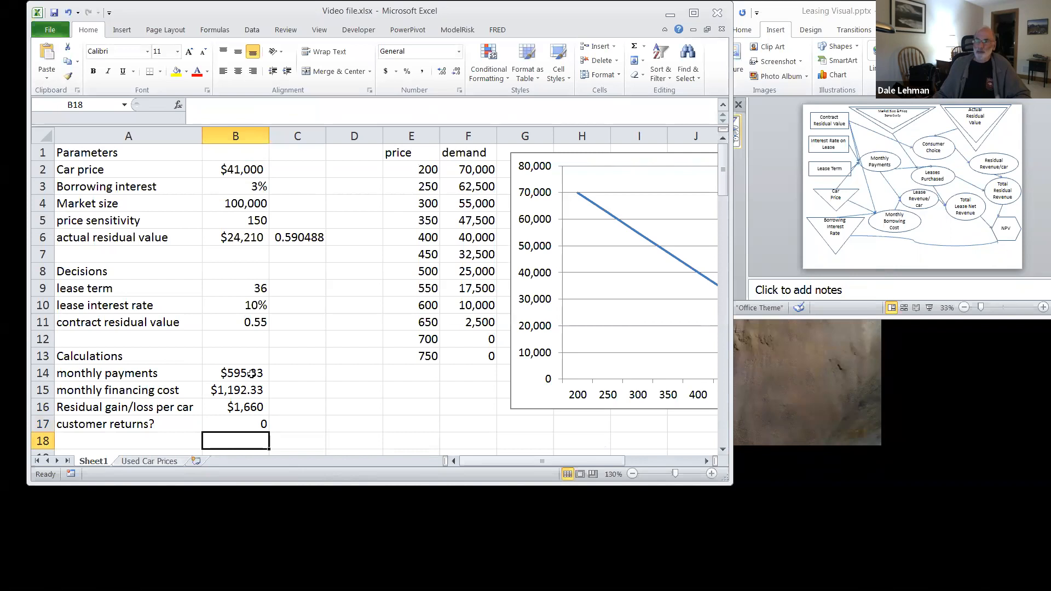
Step: Test a contract residual value of 0.6 in B11 and restore it to 0.55
click(251, 321)
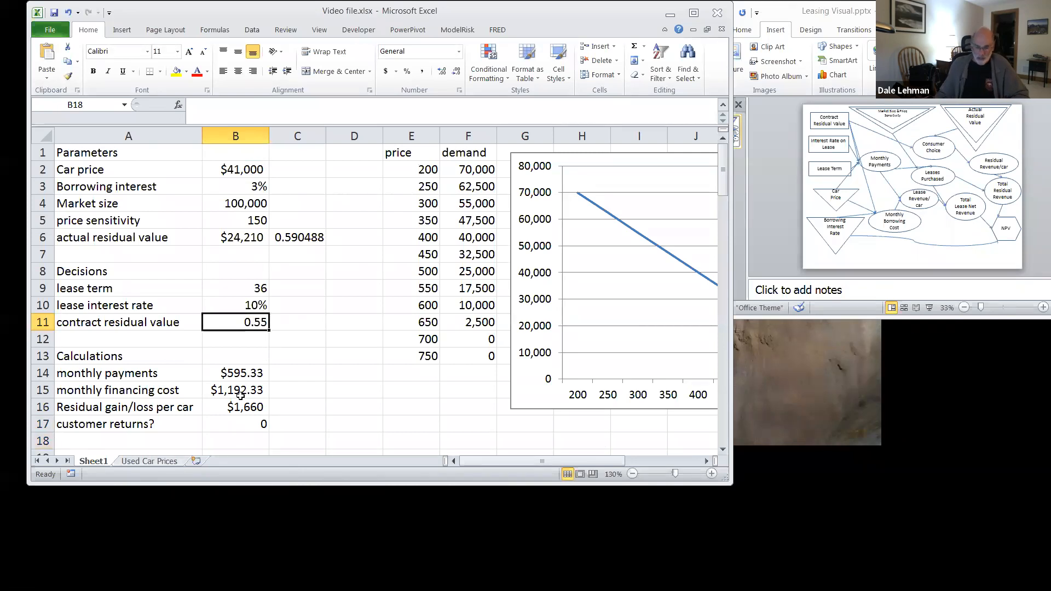
text(.6)
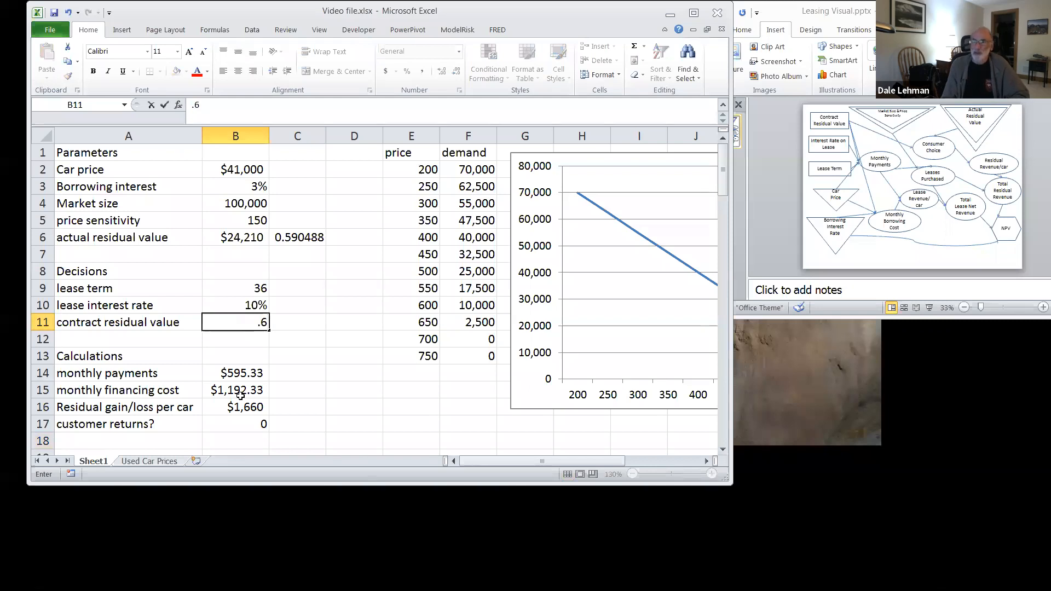
key(Return)
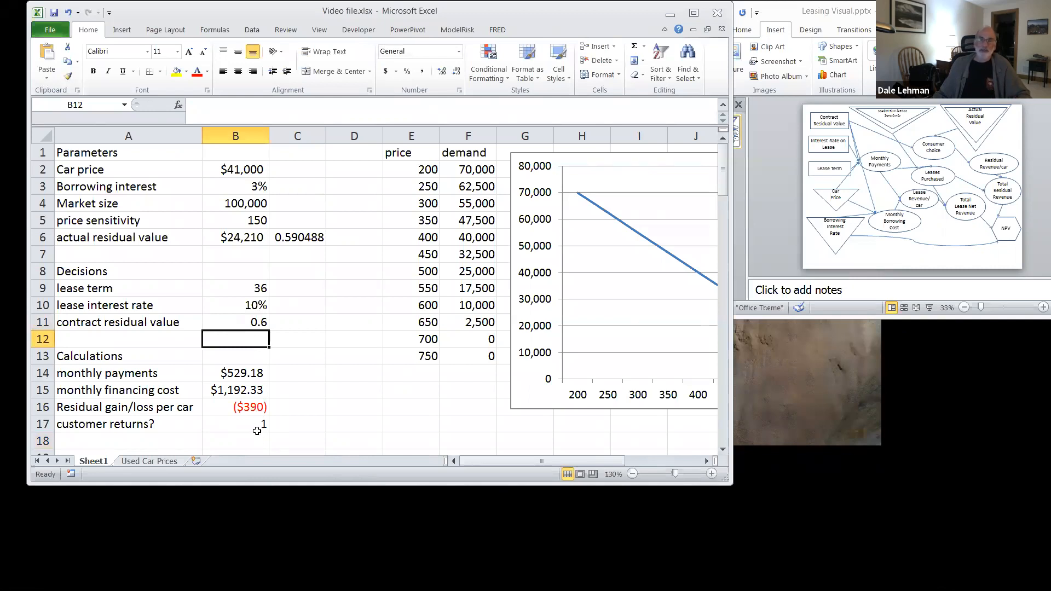
click(252, 327)
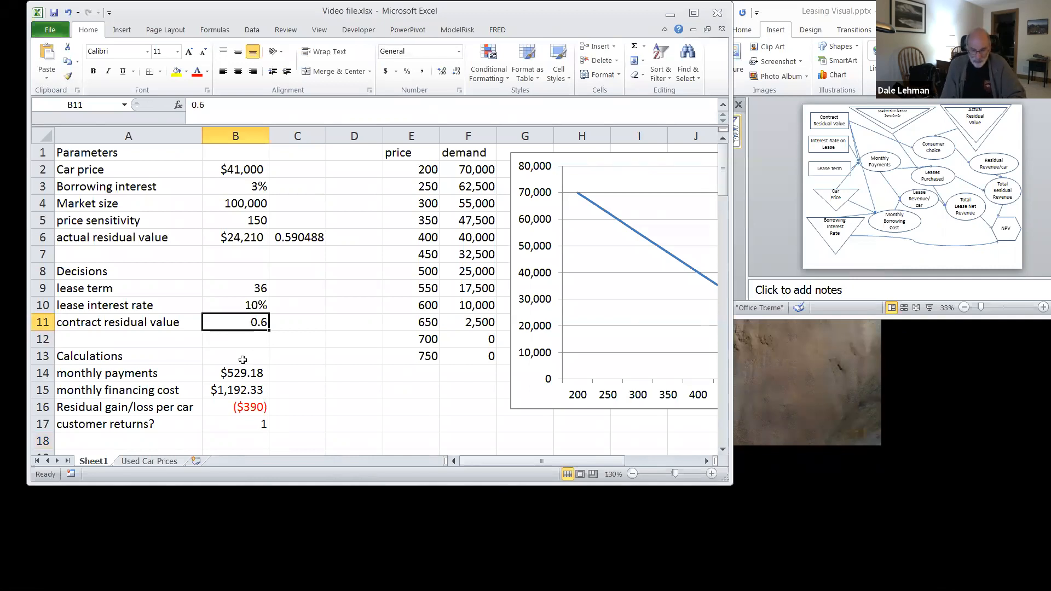
text(.55)
key(Return)
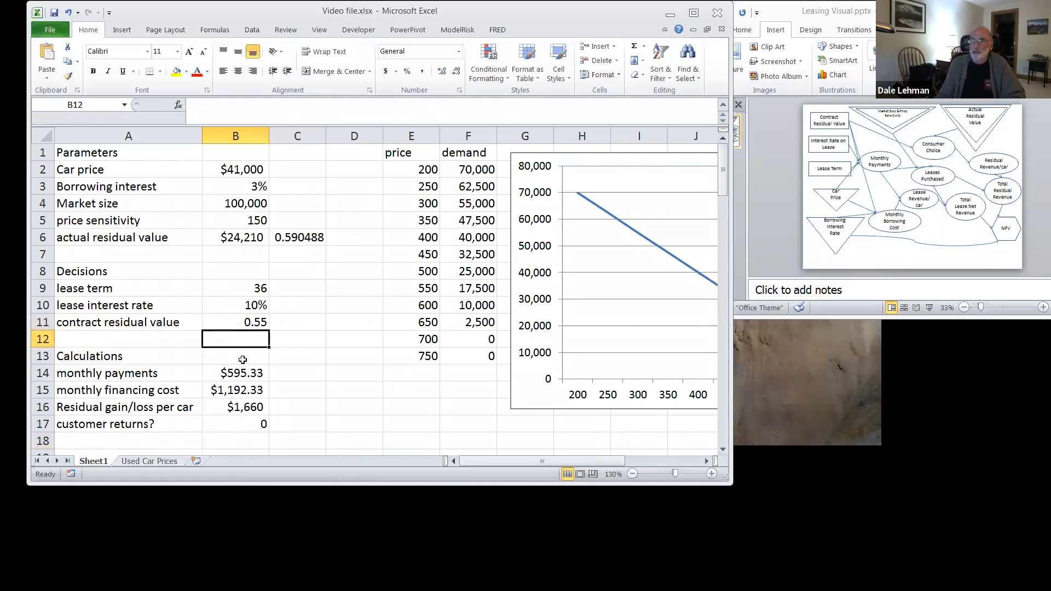
Step: Enter the label "NPV of residual per car" in A18 below the customer returns row
click(70, 439)
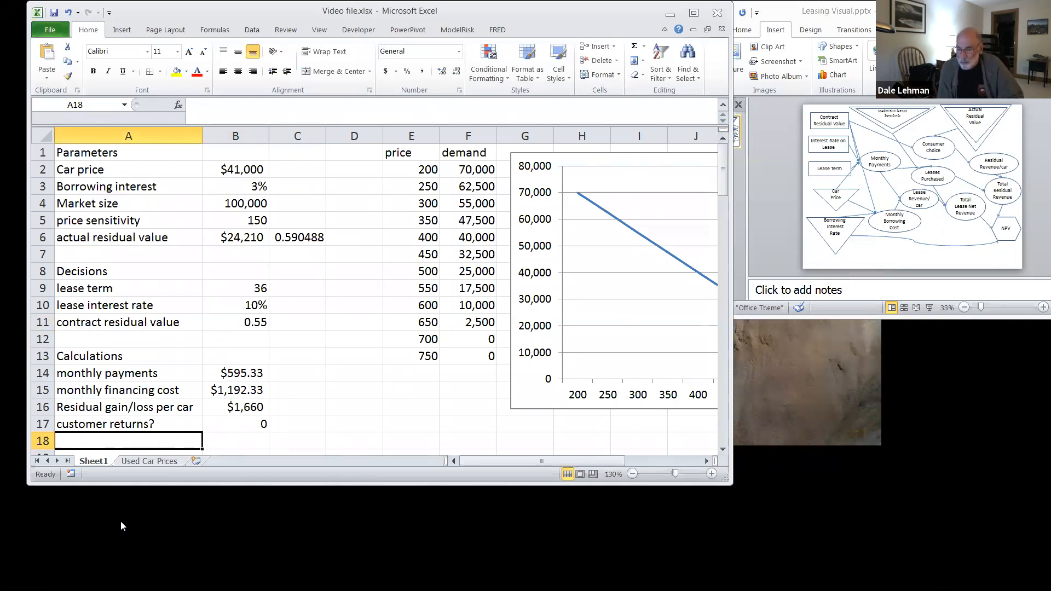
text(Residual)
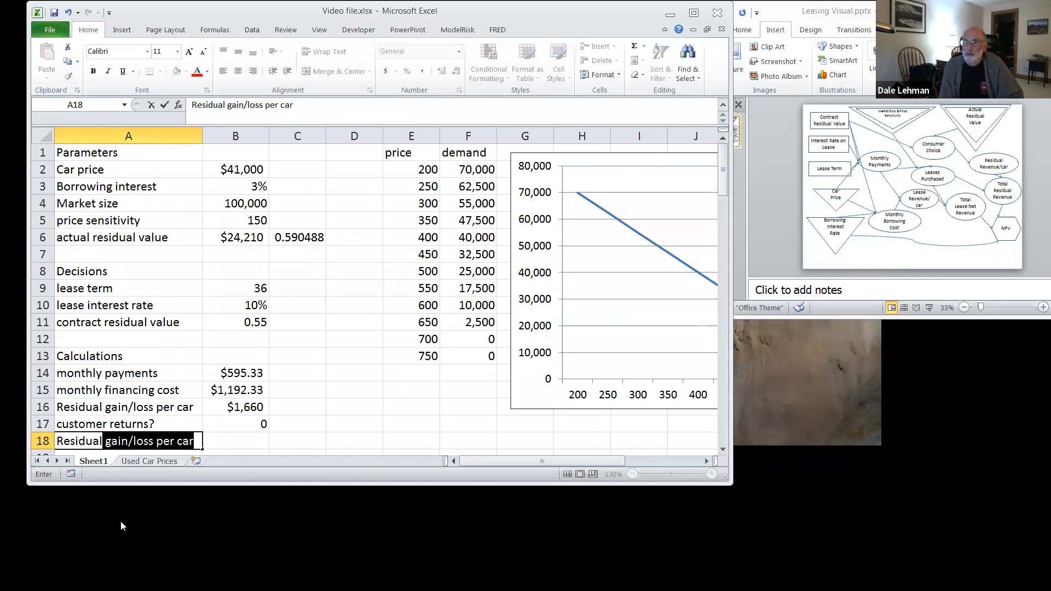
key(BackSpace)
key(BackSpace)
key(BackSpace)
key(BackSpace)
key(BackSpace)
key(BackSpace)
key(BackSpace)
key(BackSpace)
key(BackSpace)
key(BackSpace)
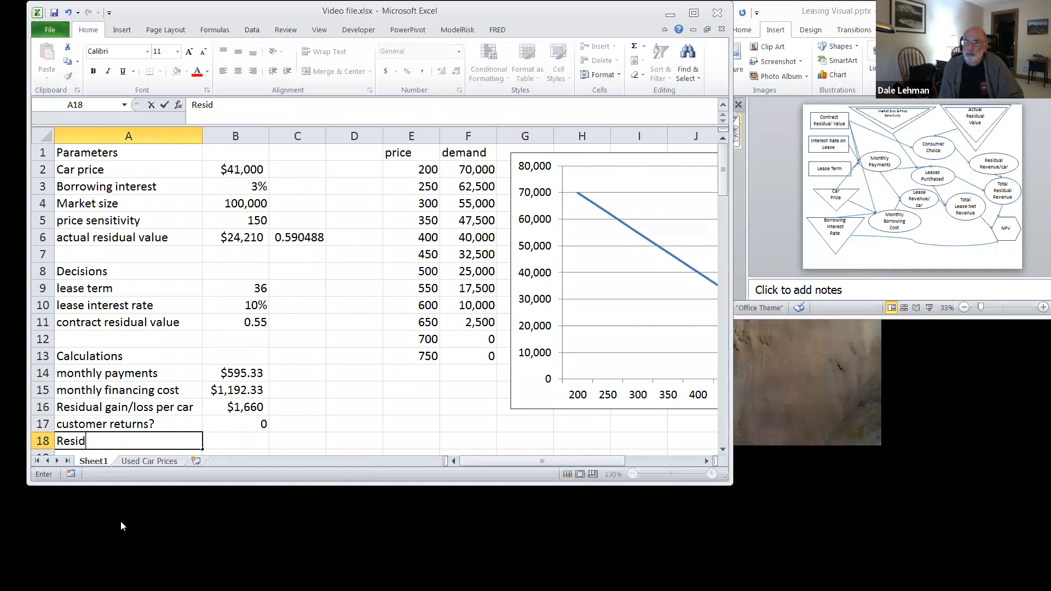
text(NPV of resdiu)
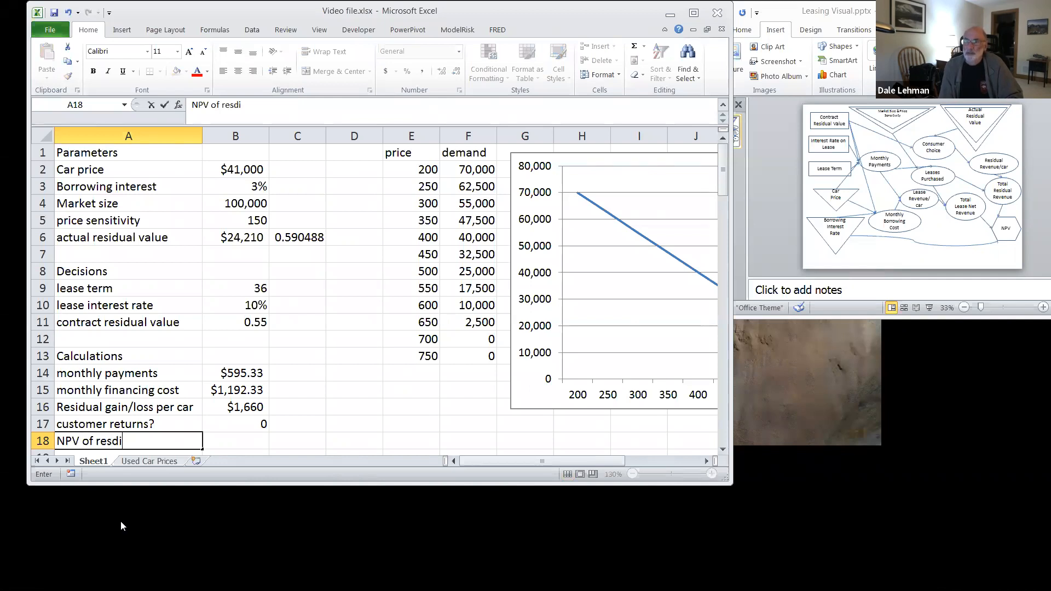
key(BackSpace)
key(BackSpace)
key(BackSpace)
text(idual gai)
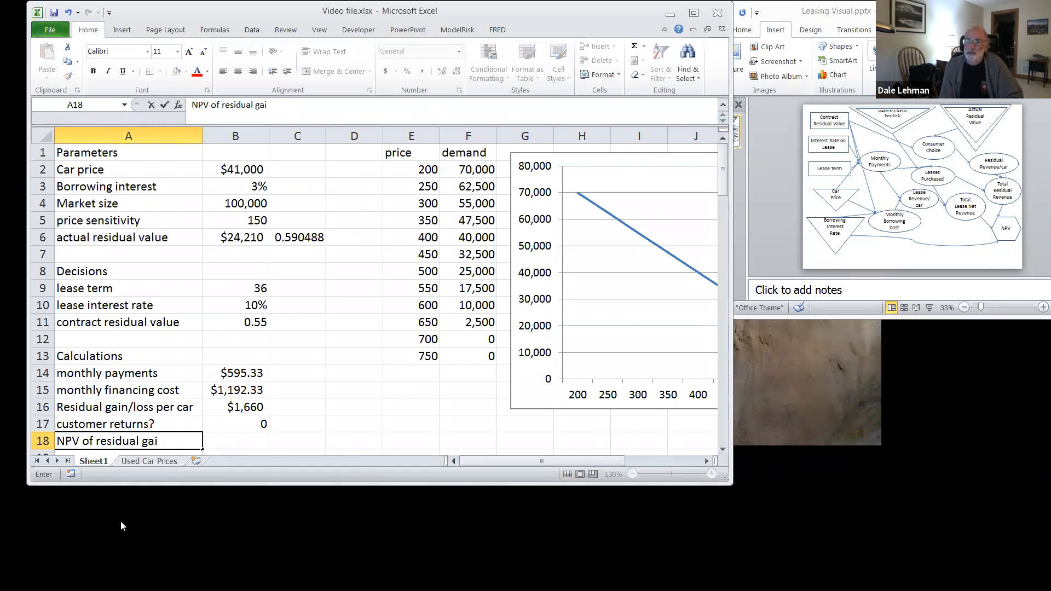
key(BackSpace)
key(BackSpace)
key(BackSpace)
text(per car)
key(Tab)
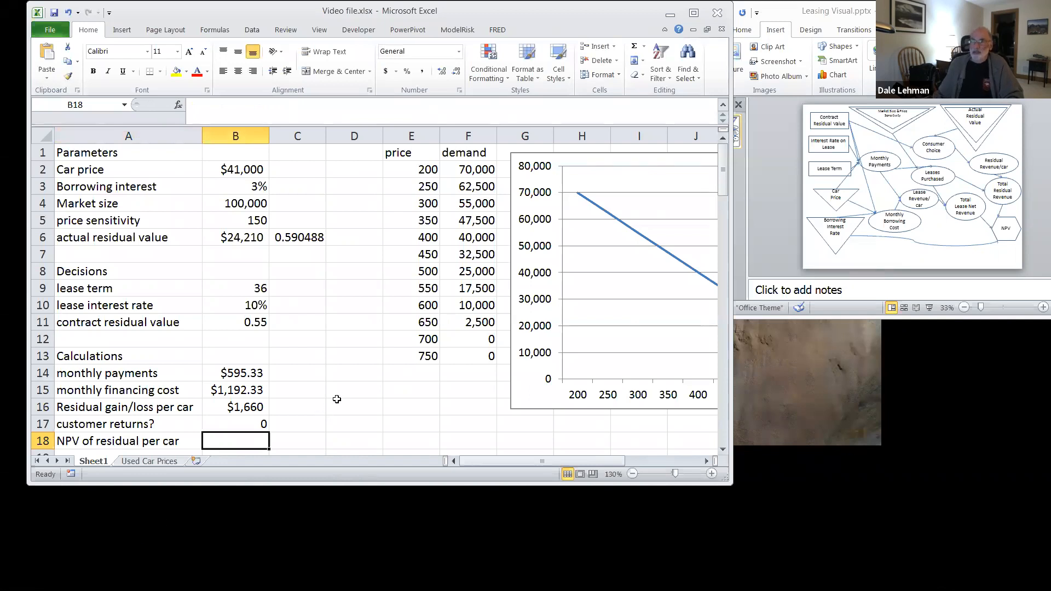
Step: Start an IF formula in B18 that tests B17=0 and discounts the contract residual with B11*B2/(1+B3)^3 when true
scroll(337, 398, down, 1)
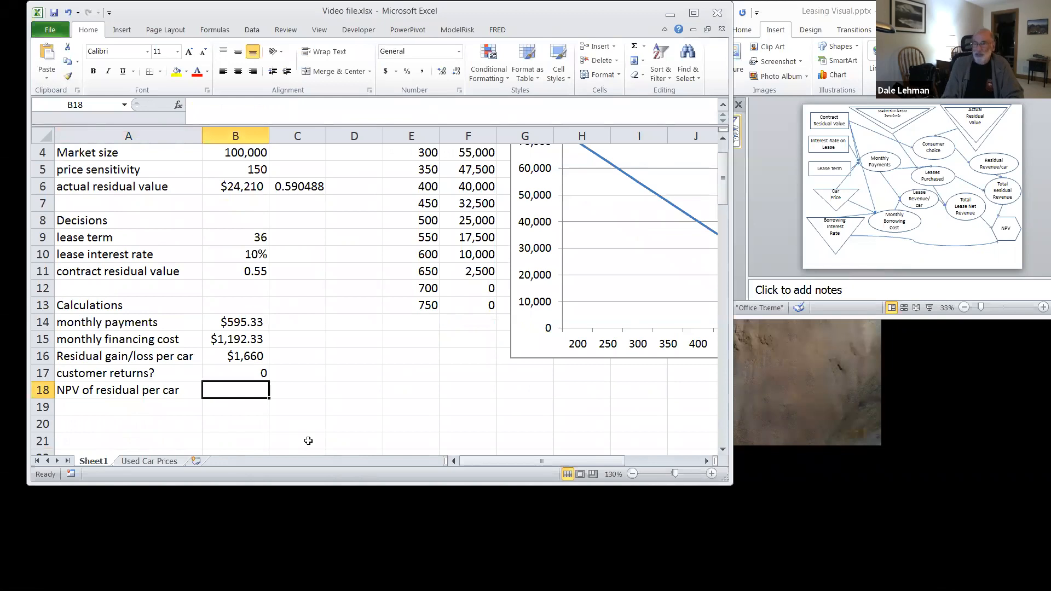
text(=IF)
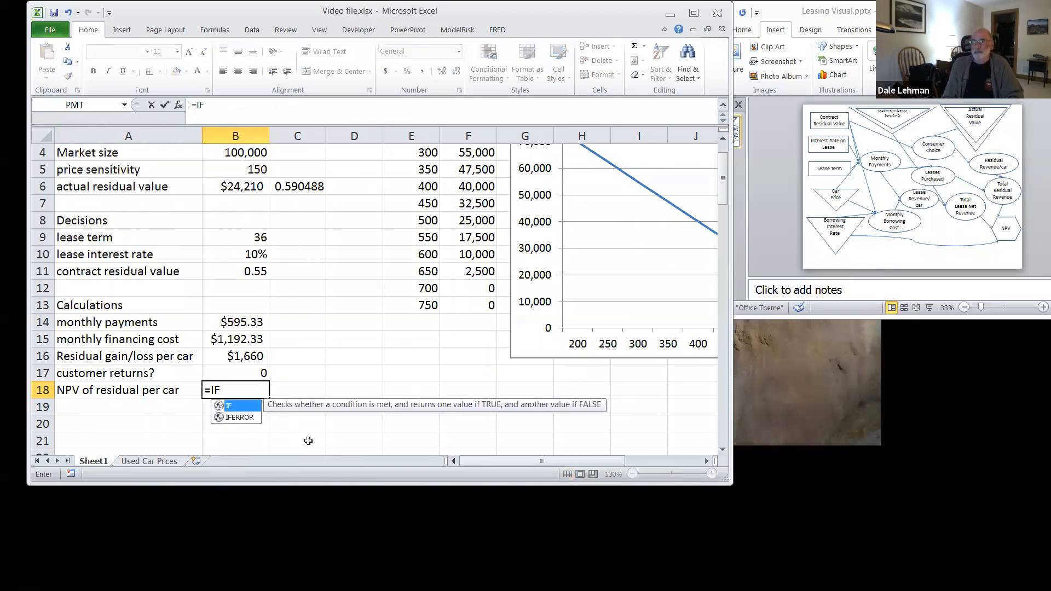
text((b17)
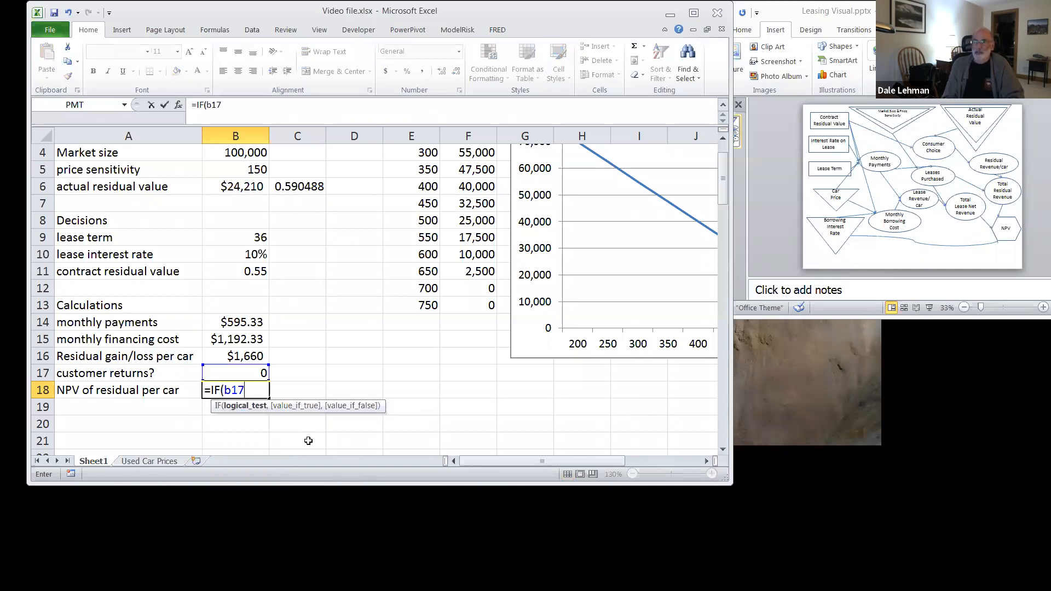
text(=0)
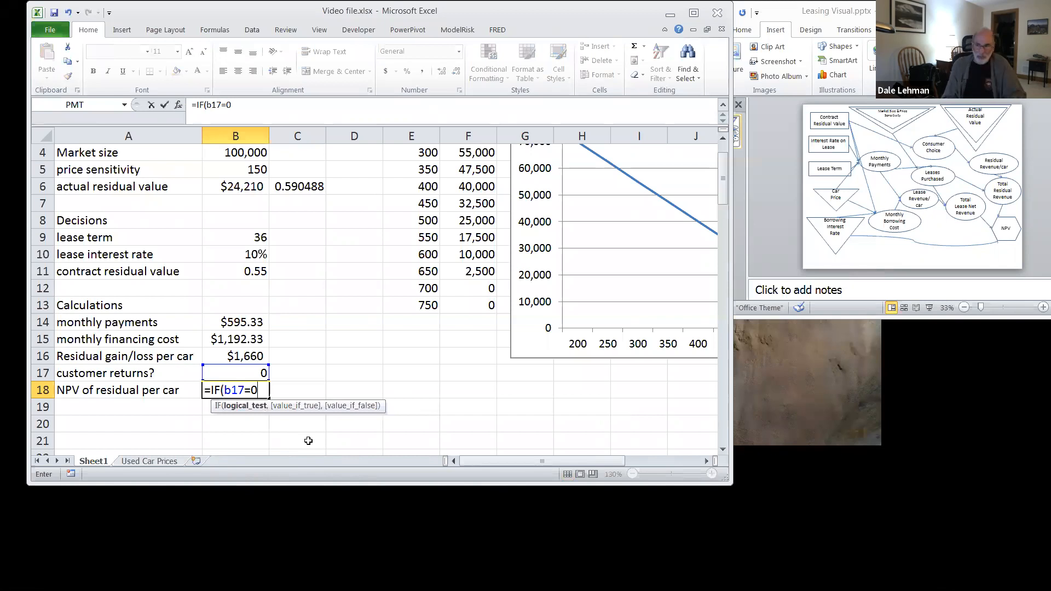
text(,)
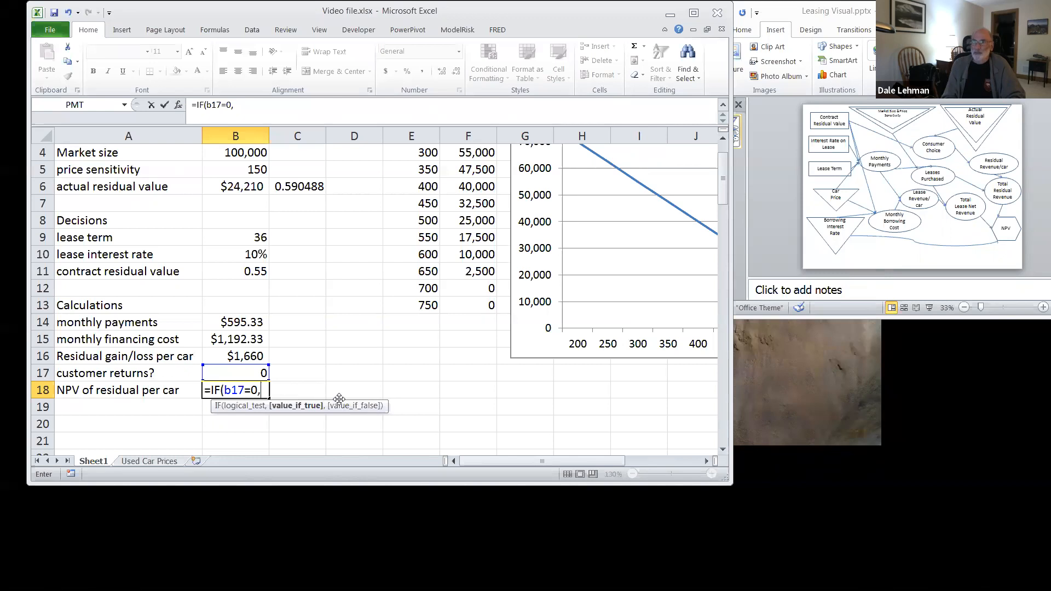
text(b11*)
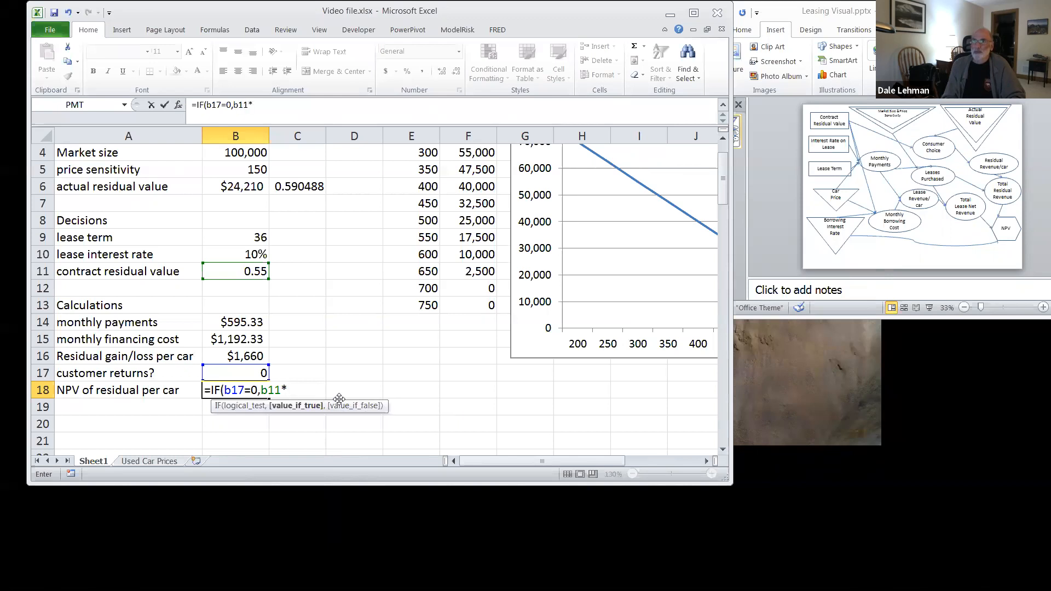
text(b)
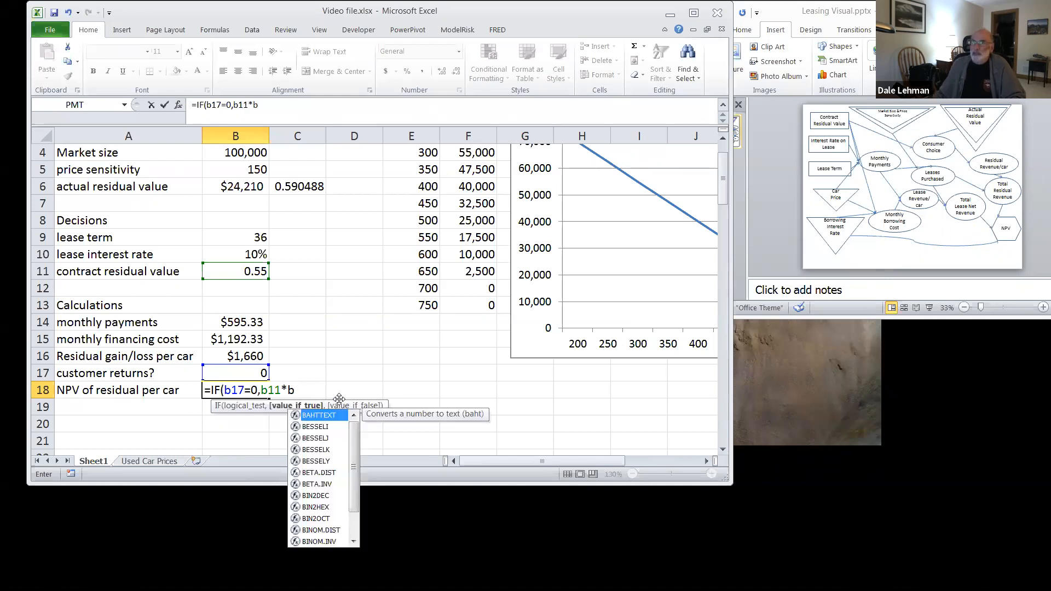
scroll(339, 399, up, 1)
scroll(339, 399, down, 1)
text(2)
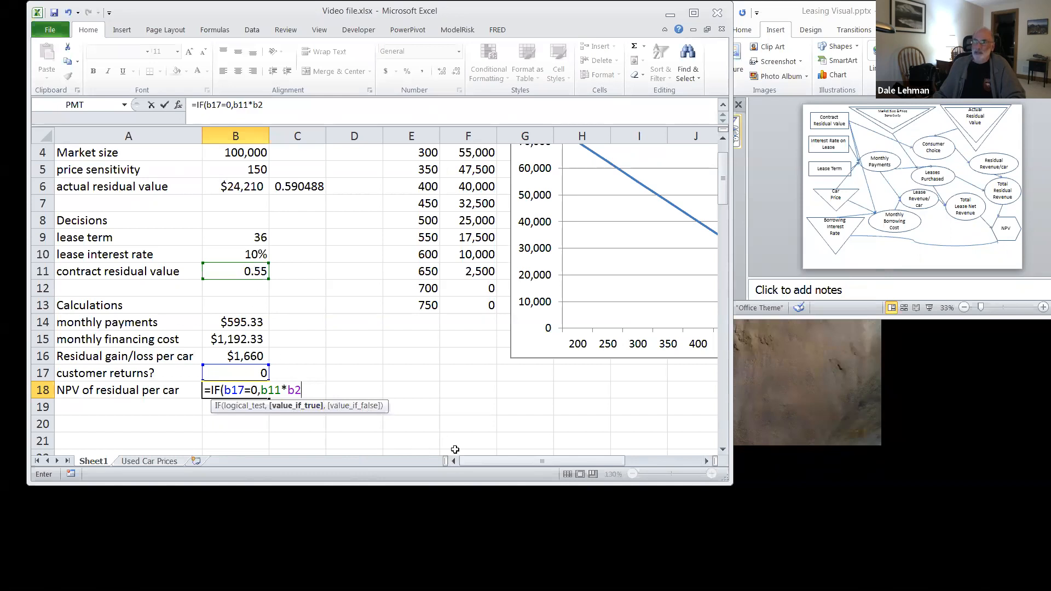
text(/(1+)
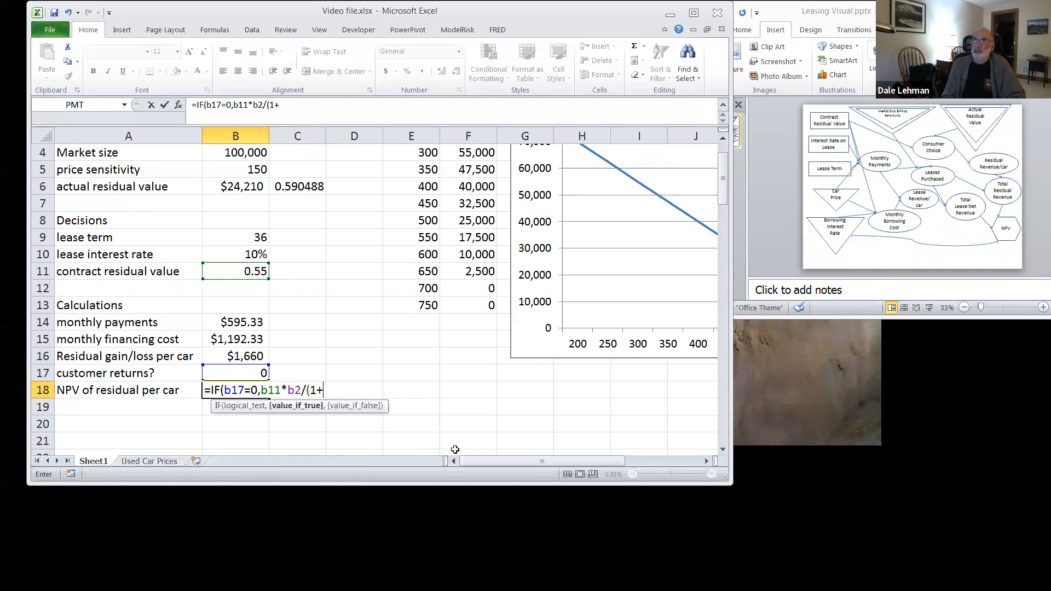
scroll(455, 450, up, 1)
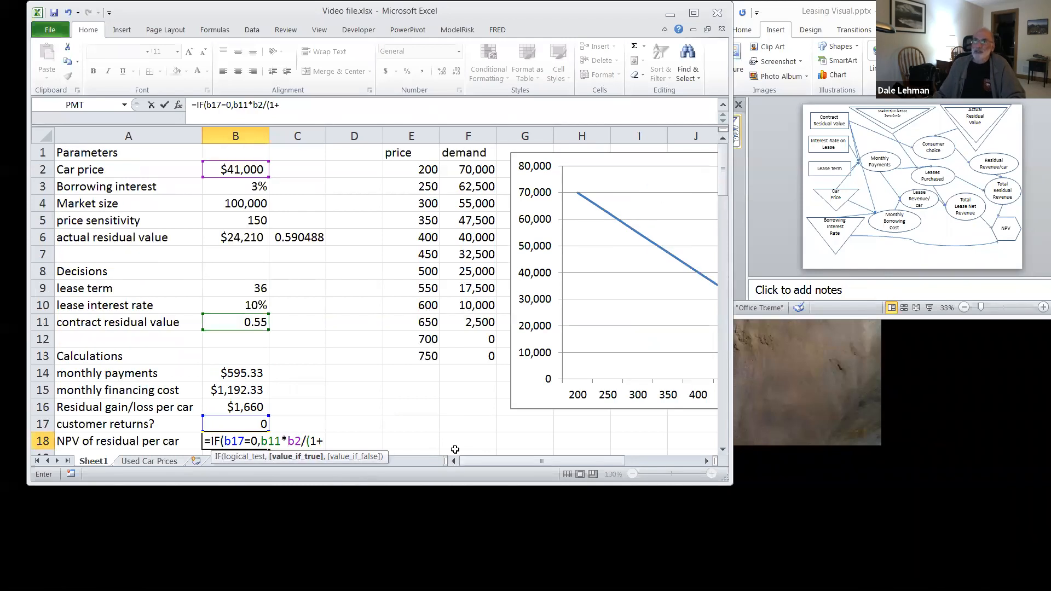
scroll(455, 450, down, 1)
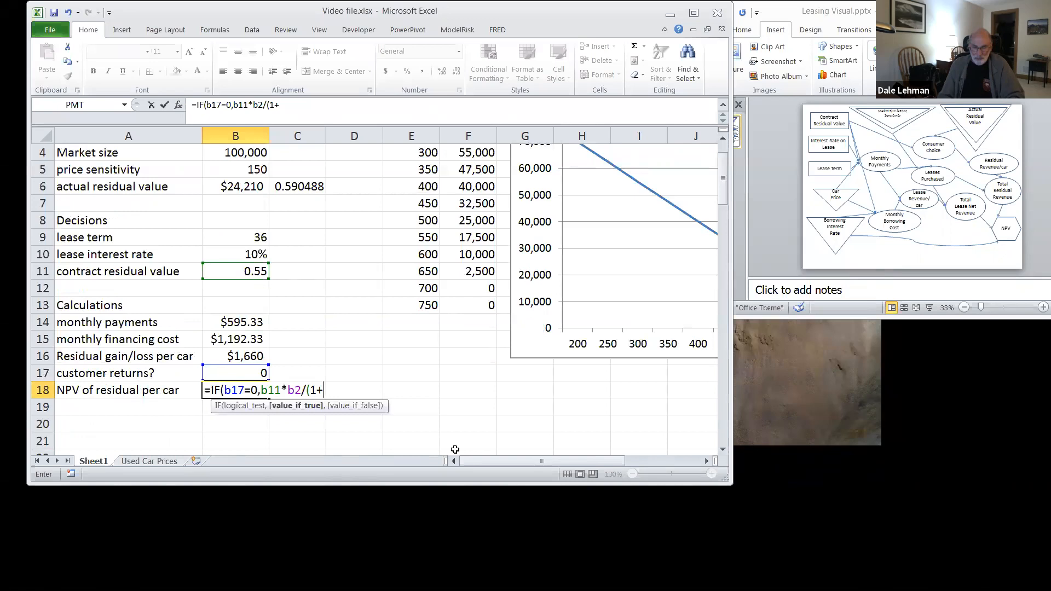
text(b)
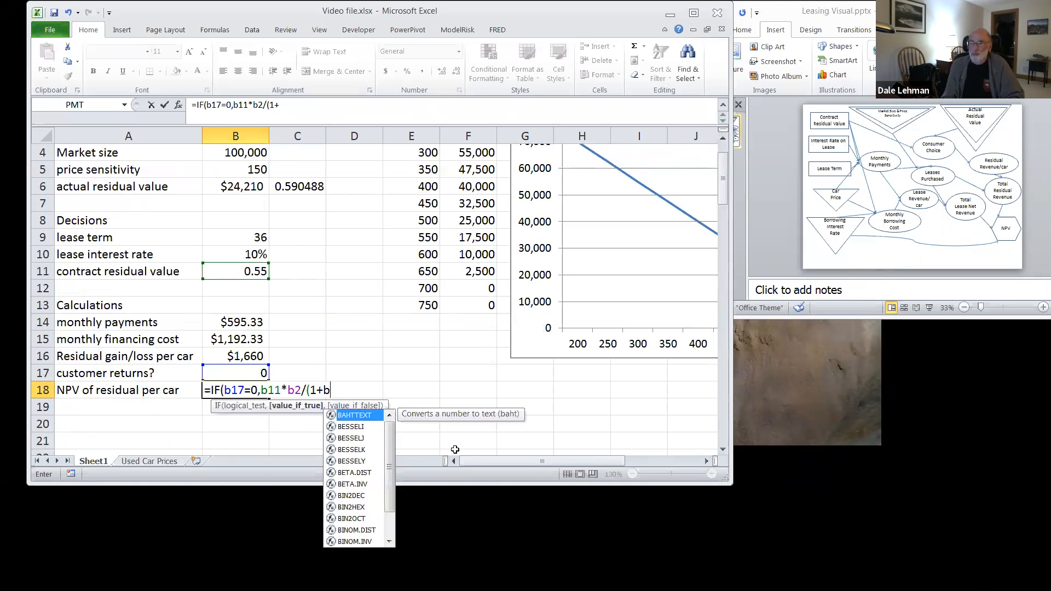
key(BackSpace)
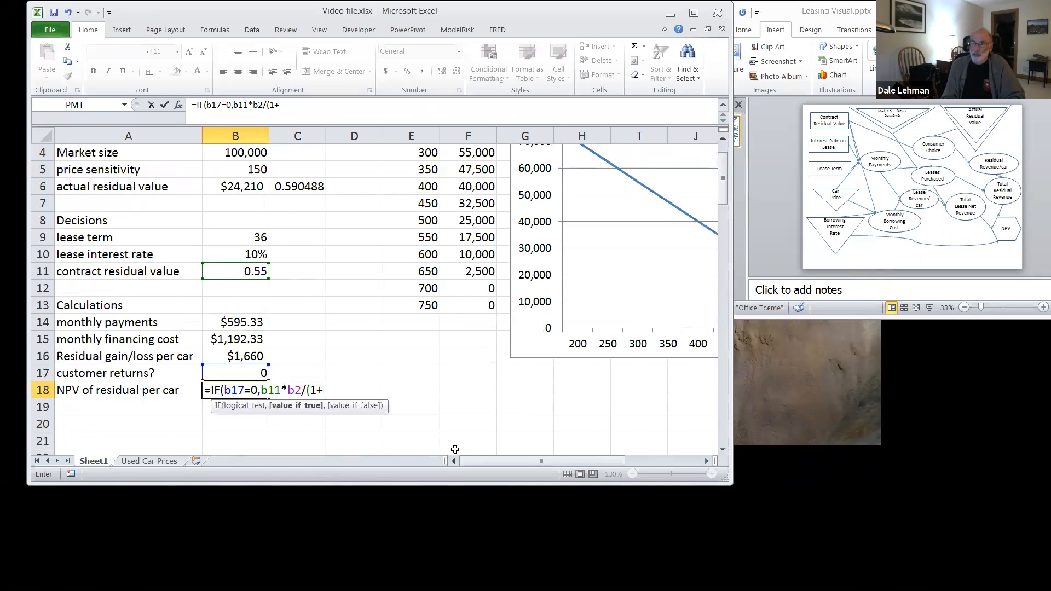
text(b3)^3)
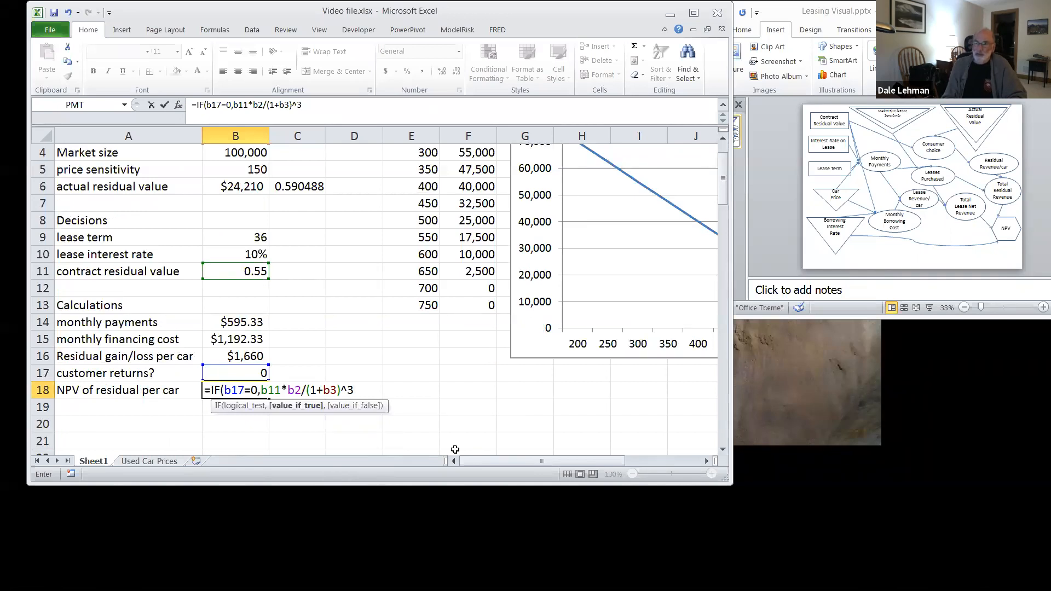
Step: Complete the IF formula in B18 with B6/(1+B3)^3 as the value when the test is false
text(,)
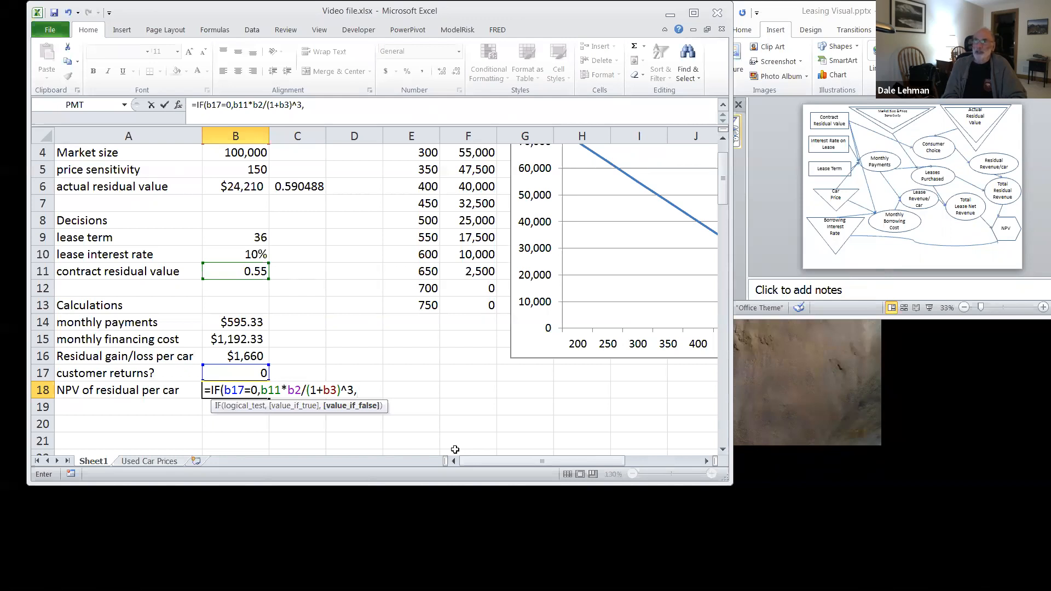
text(b6)
text(/(1+)
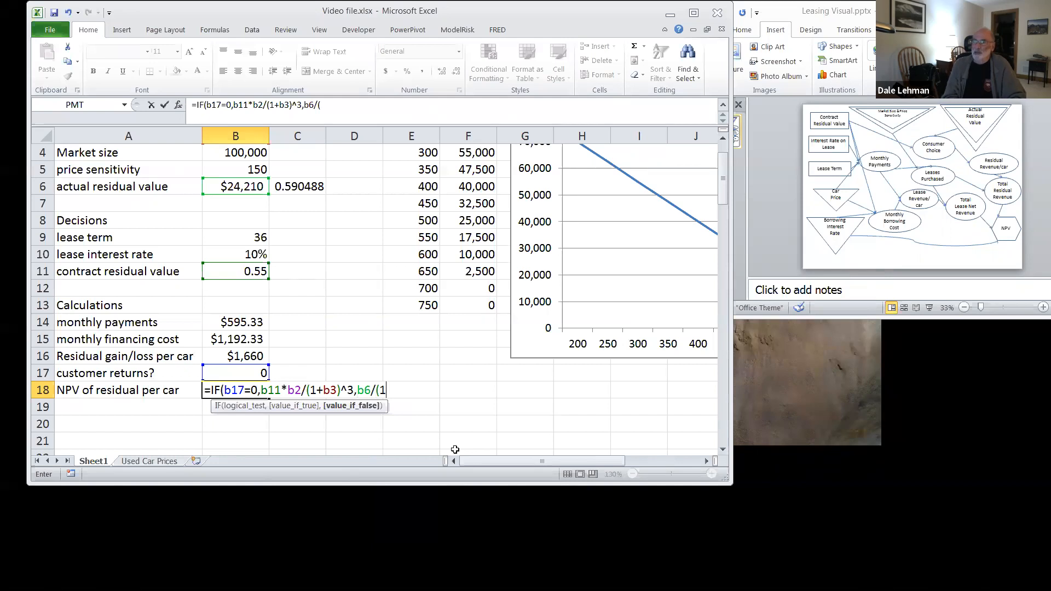
text(b3))
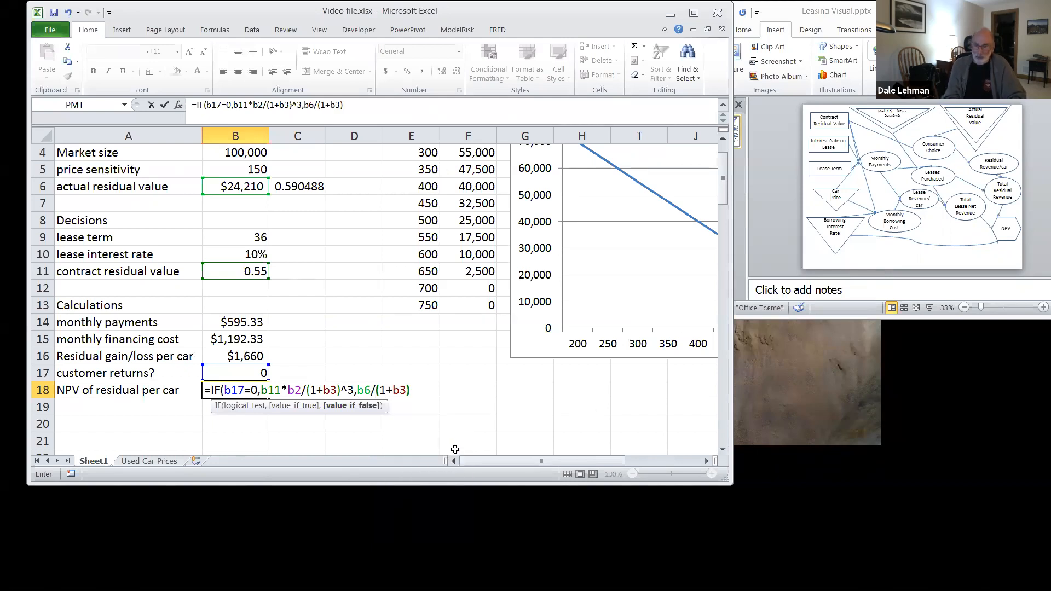
text(^3)
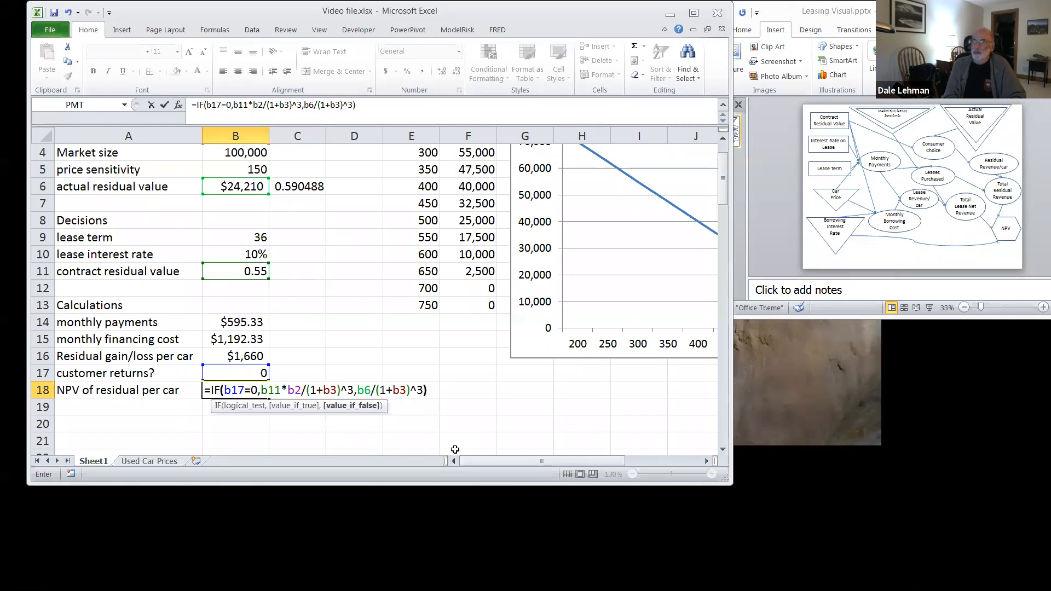
text())
key(Return)
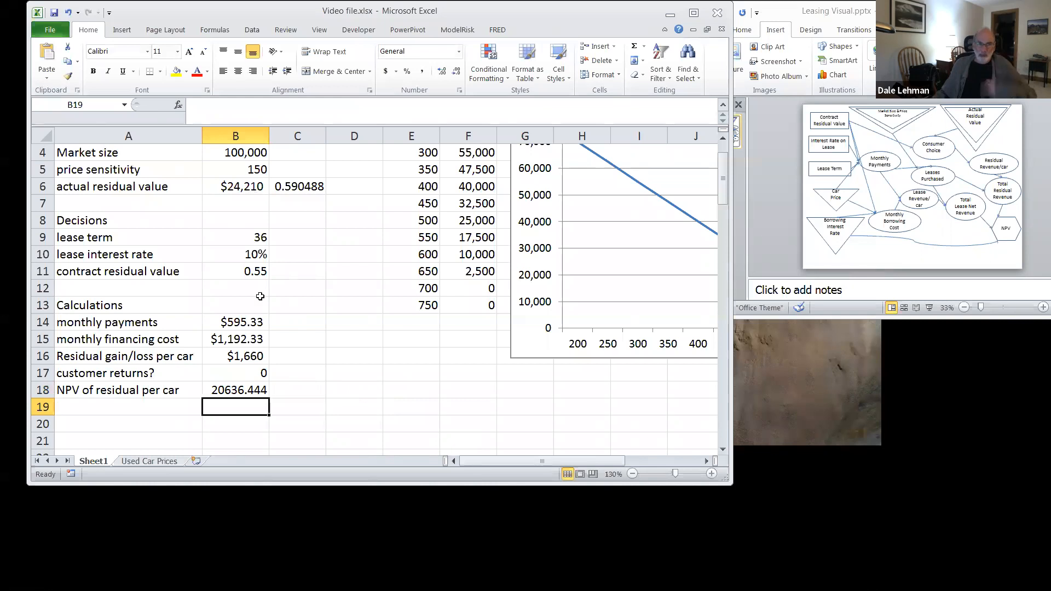
Step: Format the NPV of residual per car in B18 as dollar currency with 0 decimal places
click(242, 390)
right_click(243, 393)
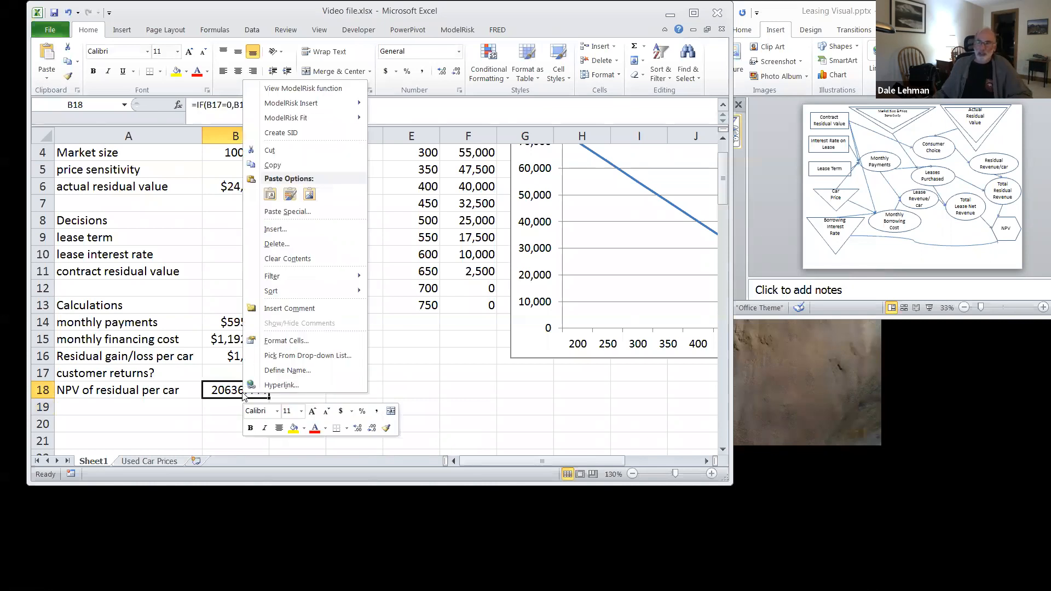
click(282, 341)
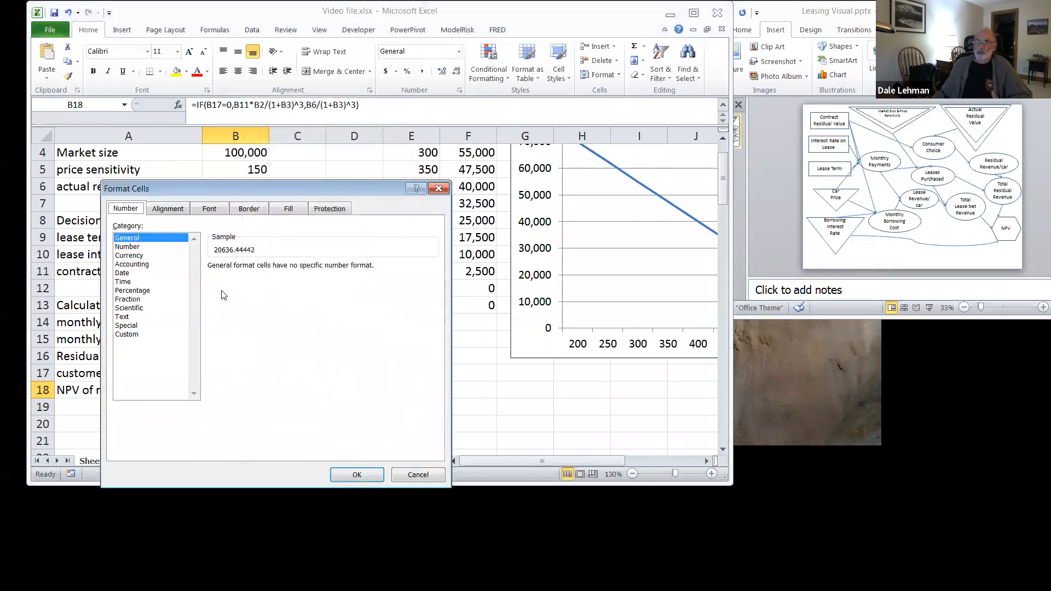
click(138, 256)
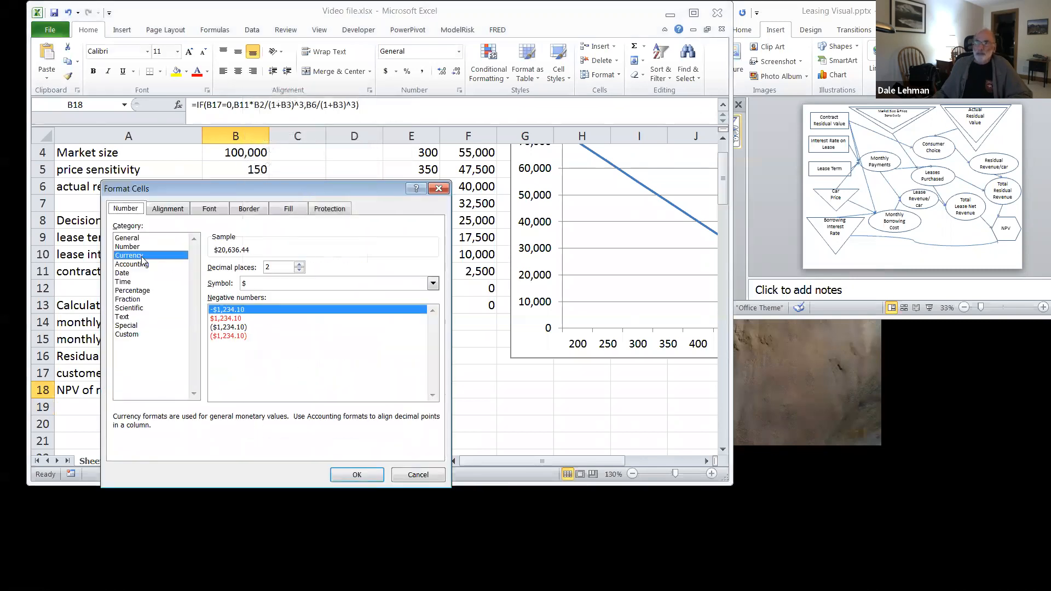
click(299, 270)
click(299, 270)
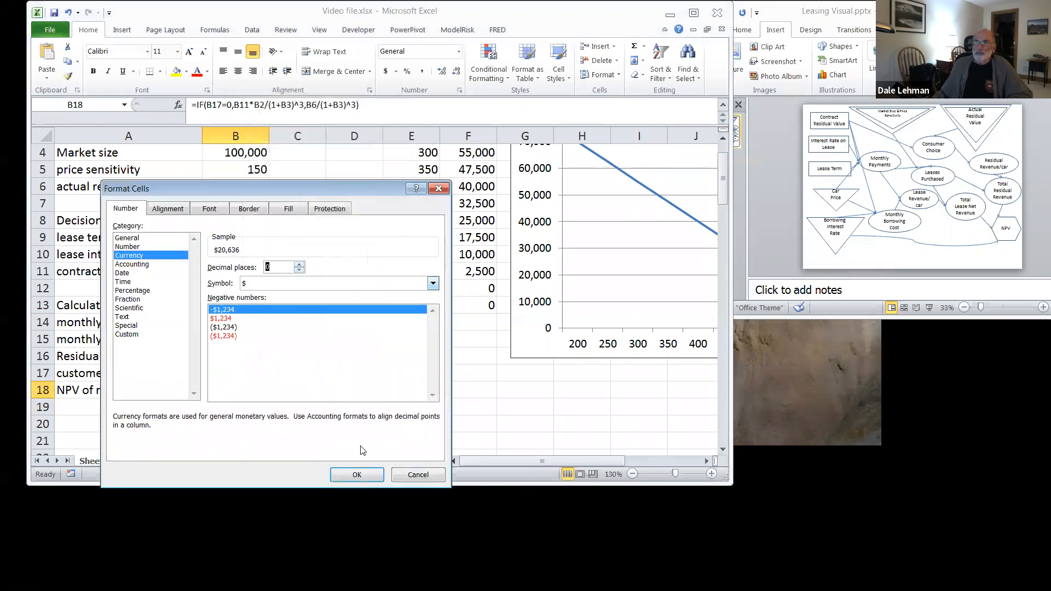
click(368, 475)
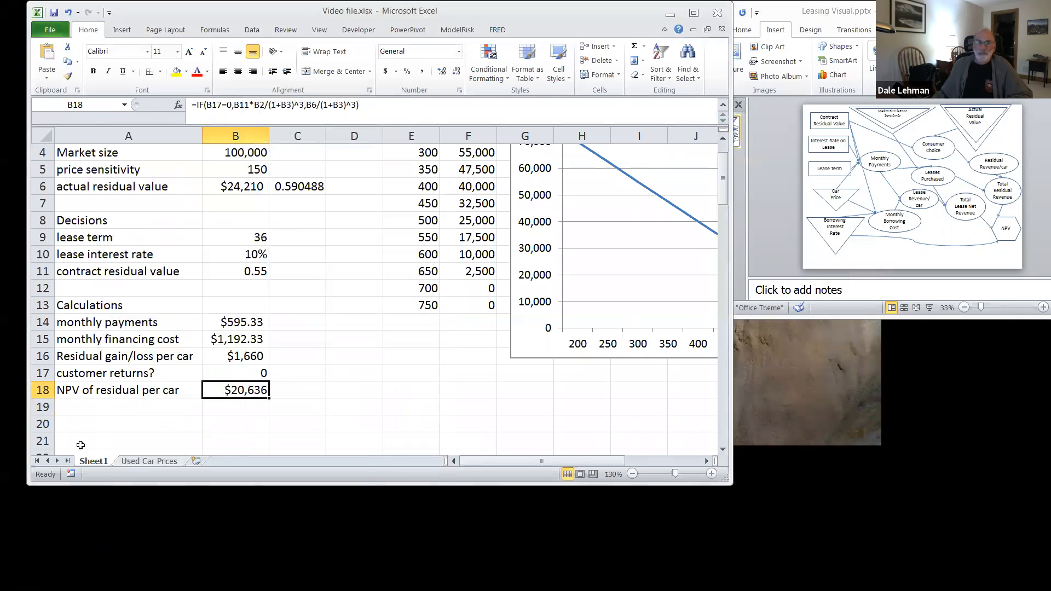
Step: Enter the label "NPV of monthly net lease revenue" in A19 and widen column A to fit it
click(83, 407)
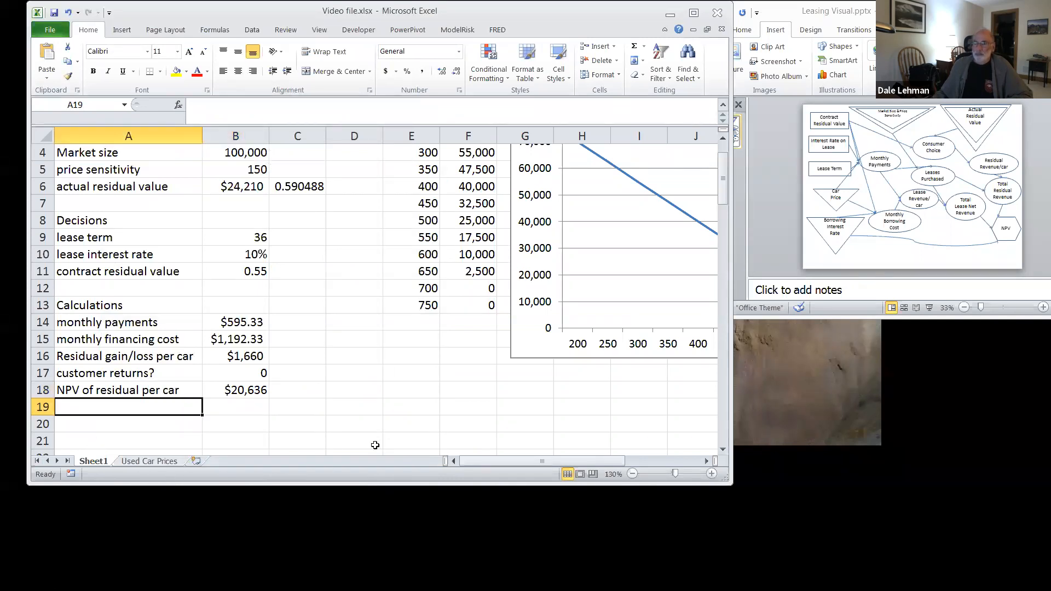
scroll(380, 439, down, 1)
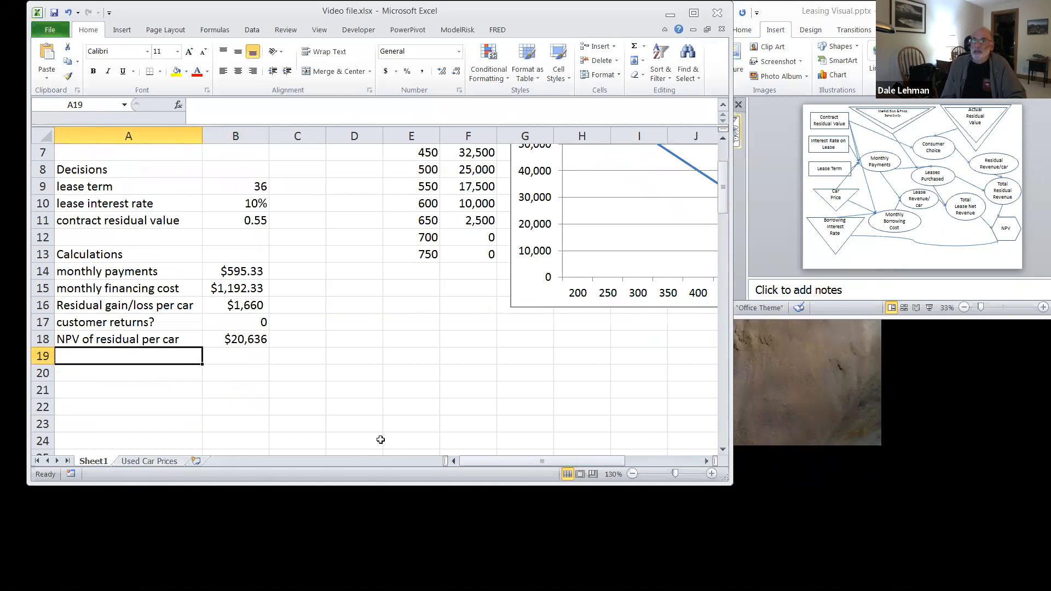
text(NPV)
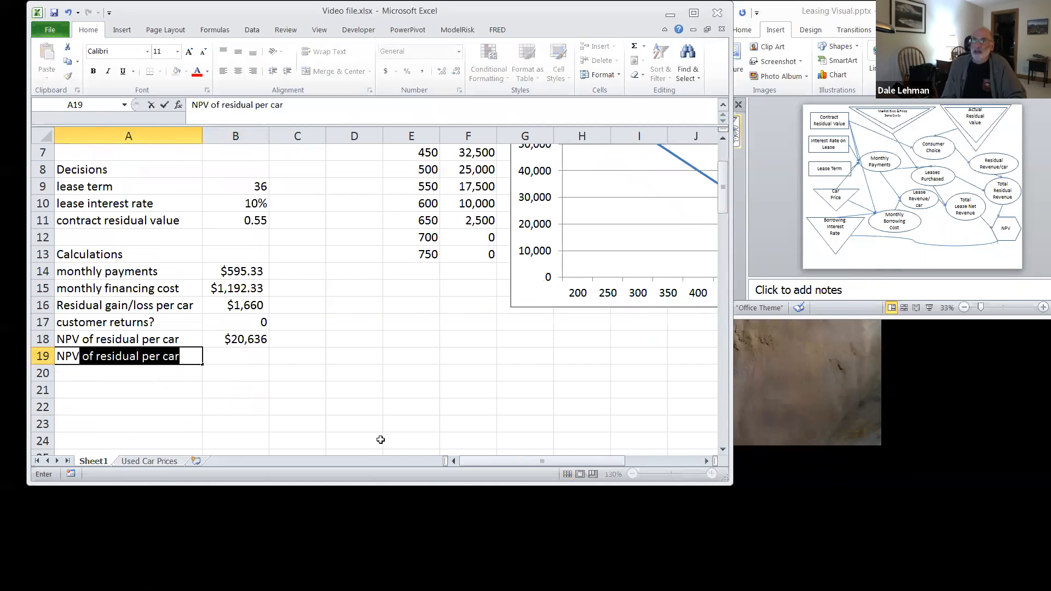
text( of mon)
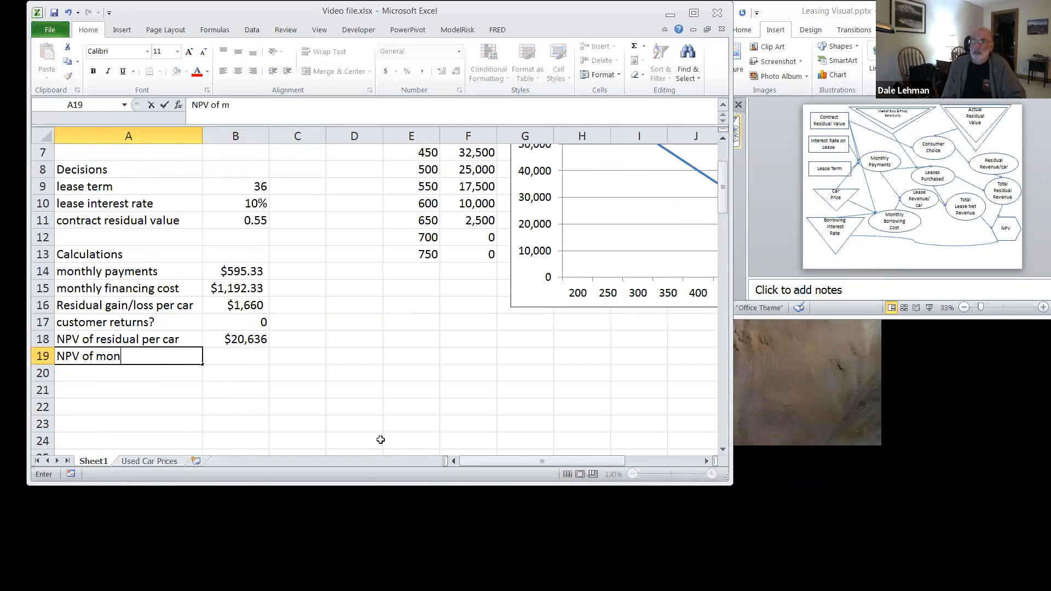
text(thly net lease reve)
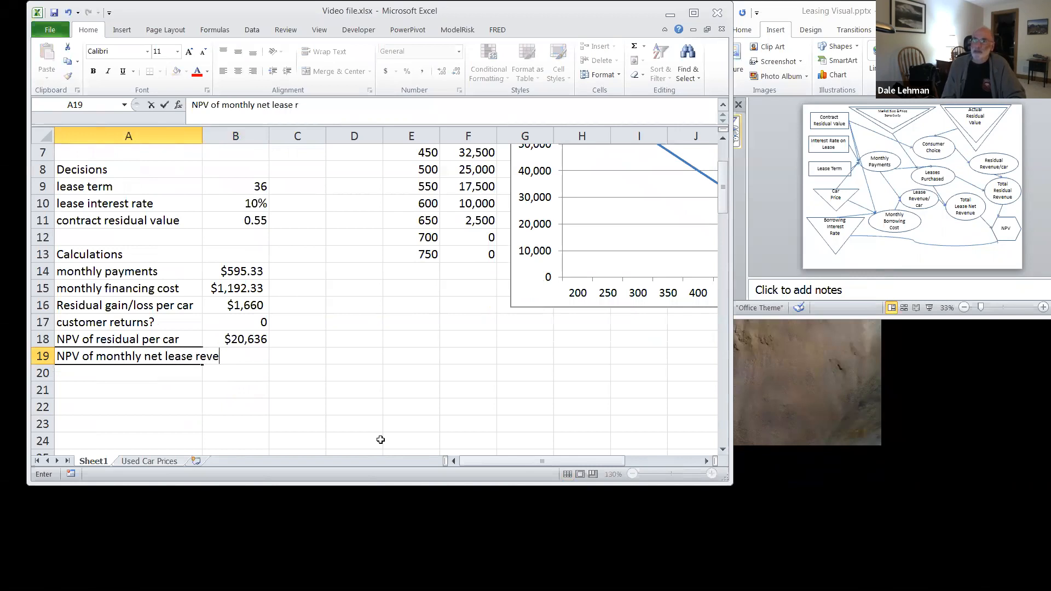
text(nue)
key(Return)
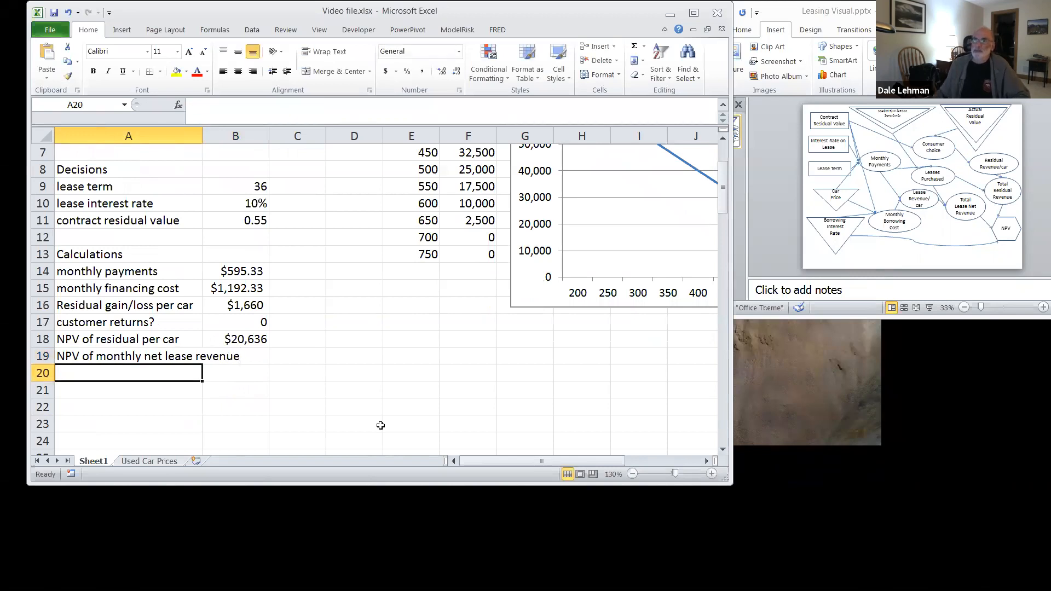
drag(202, 135, 241, 134)
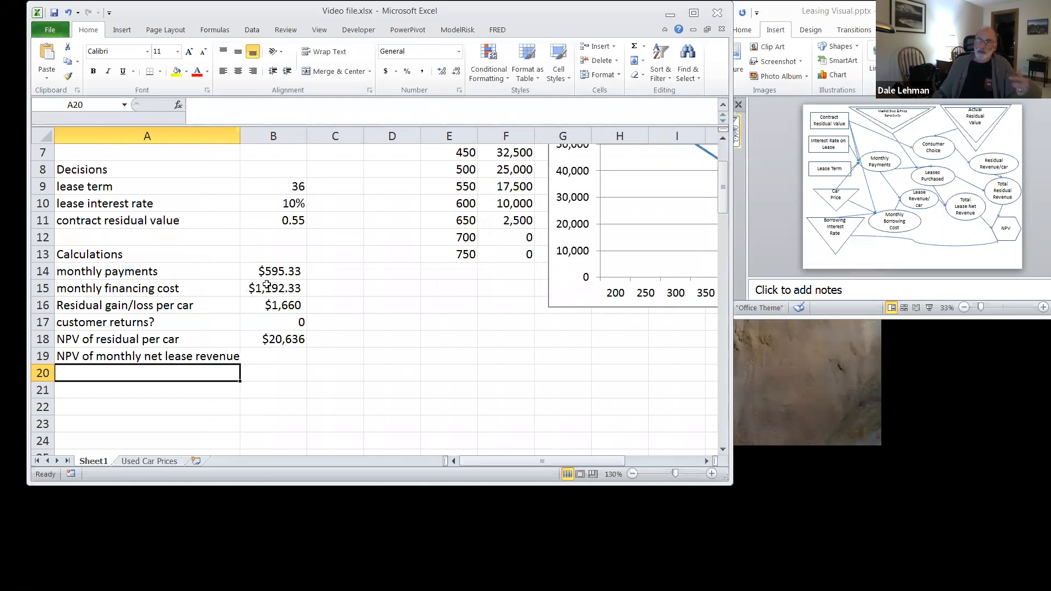
Step: Check the monthly payment and financing cost cells and insert the PV financial function in B19
click(271, 274)
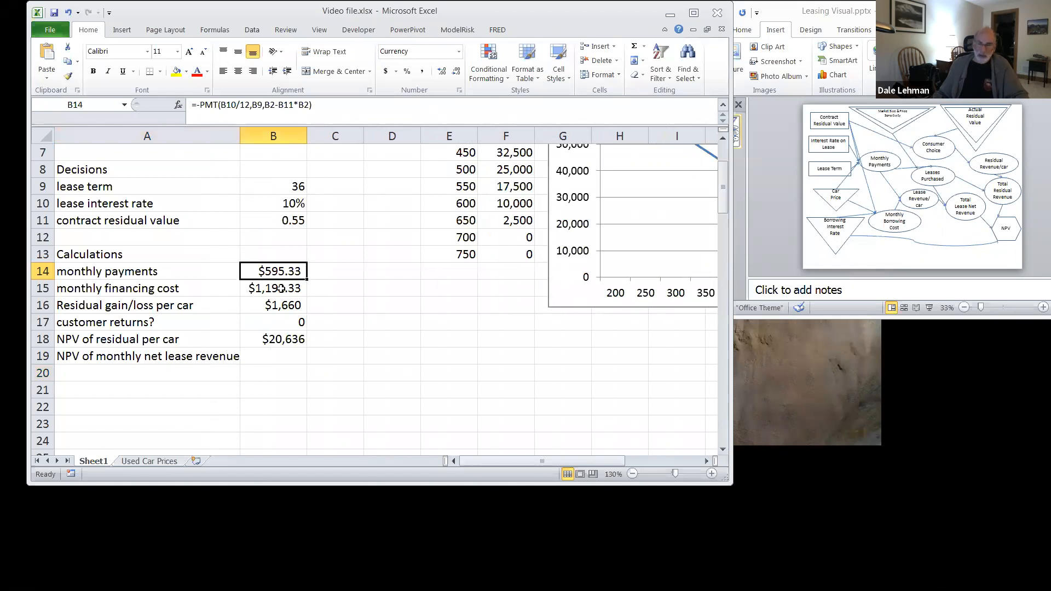
ctrl+click(280, 289)
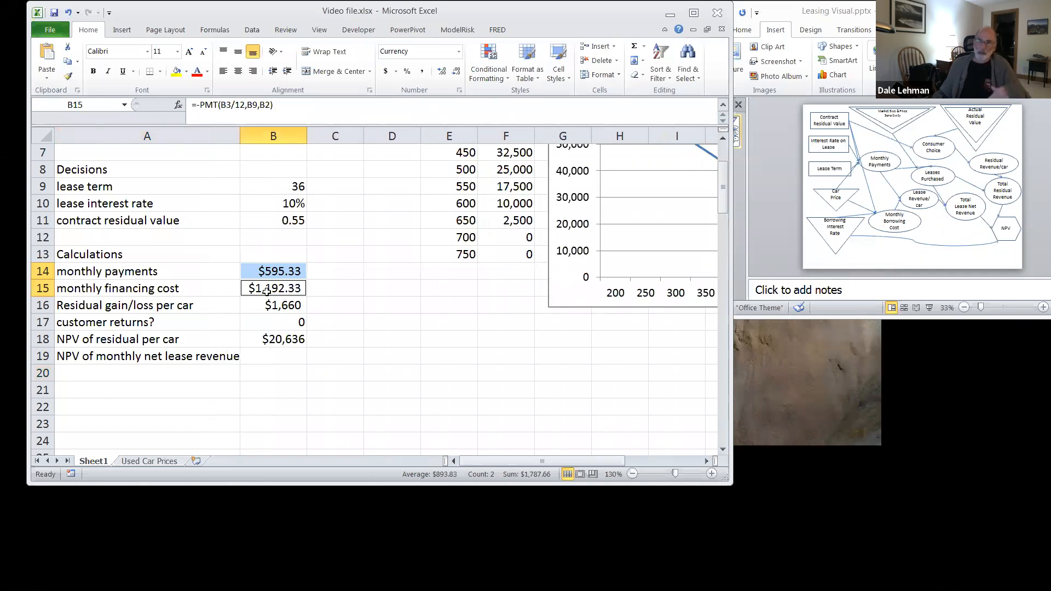
click(268, 357)
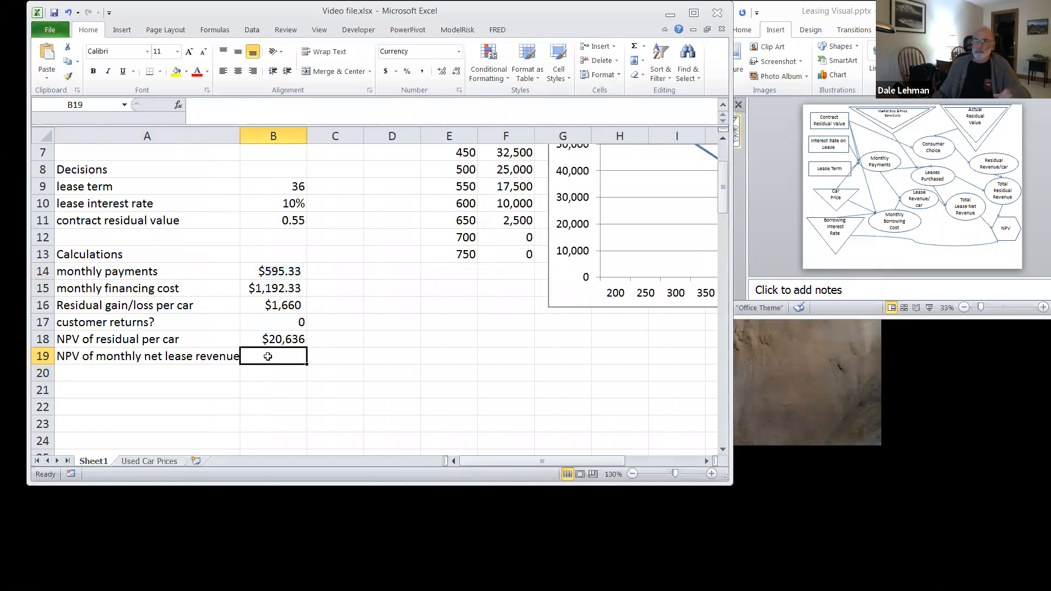
click(206, 31)
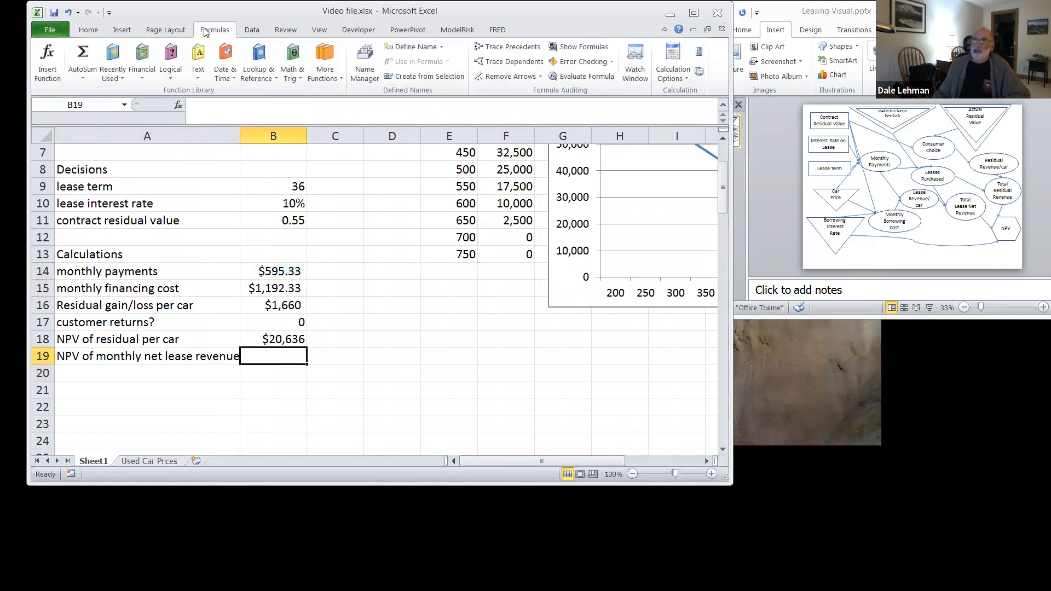
click(144, 74)
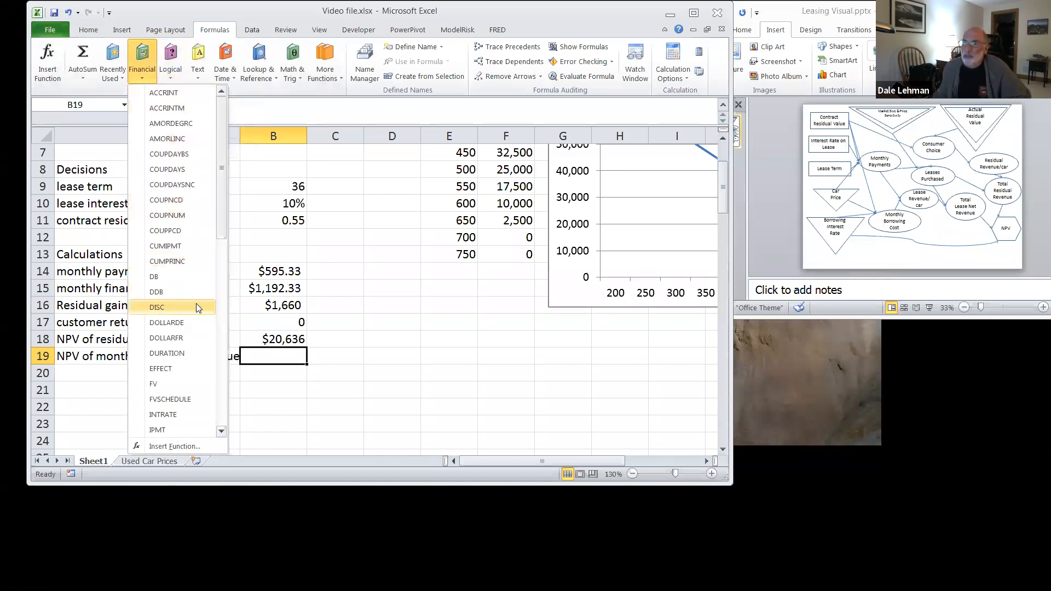
drag(219, 215, 215, 336)
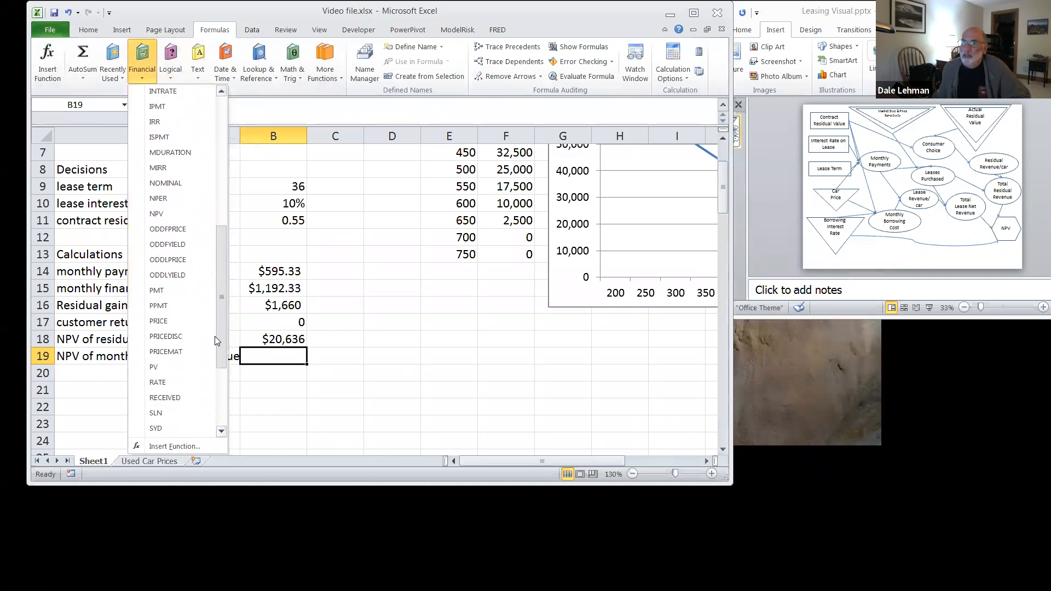
click(162, 364)
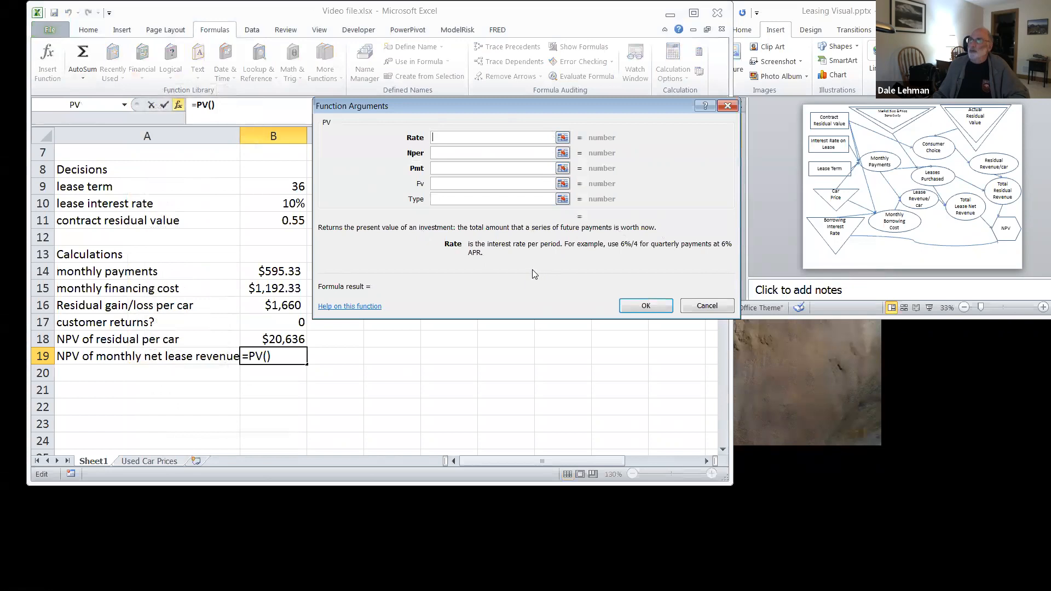
Step: Set the PV function's rate to the monthly borrowing interest, B3/12
click(563, 138)
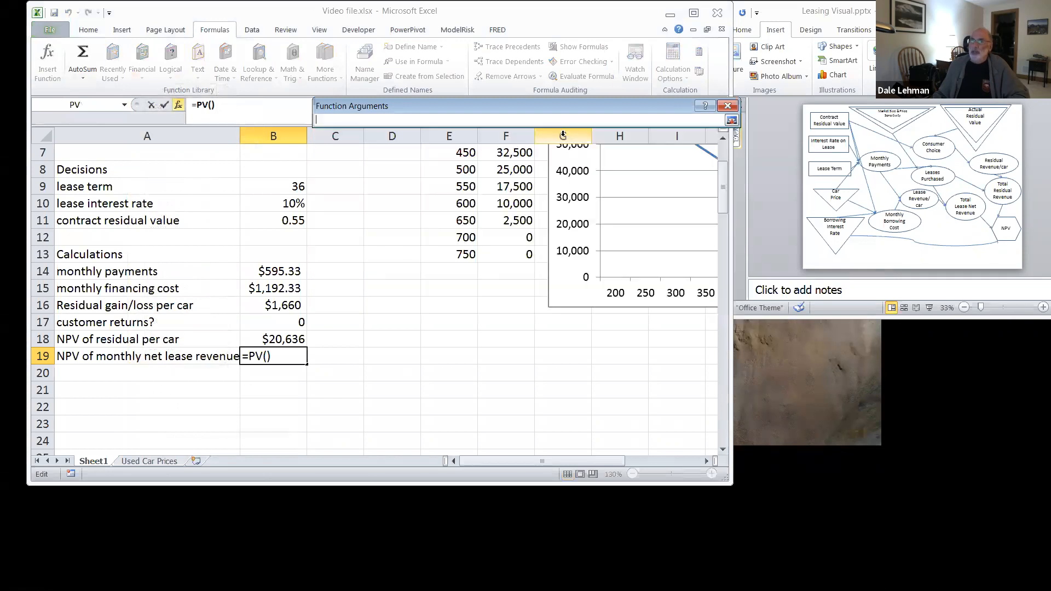
scroll(358, 210, up, 2)
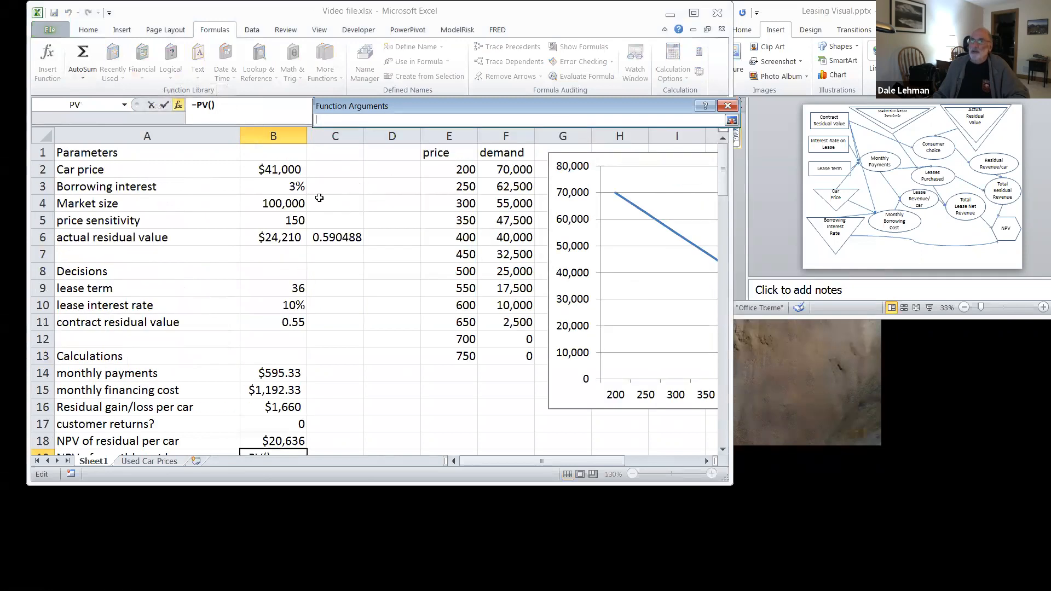
click(296, 186)
key(Return)
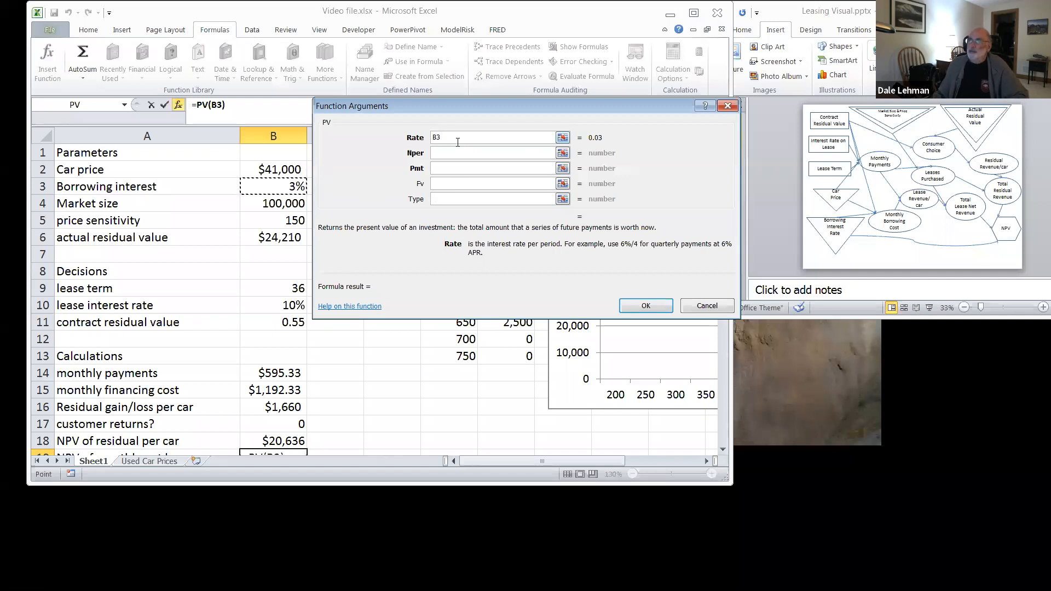
text(/12)
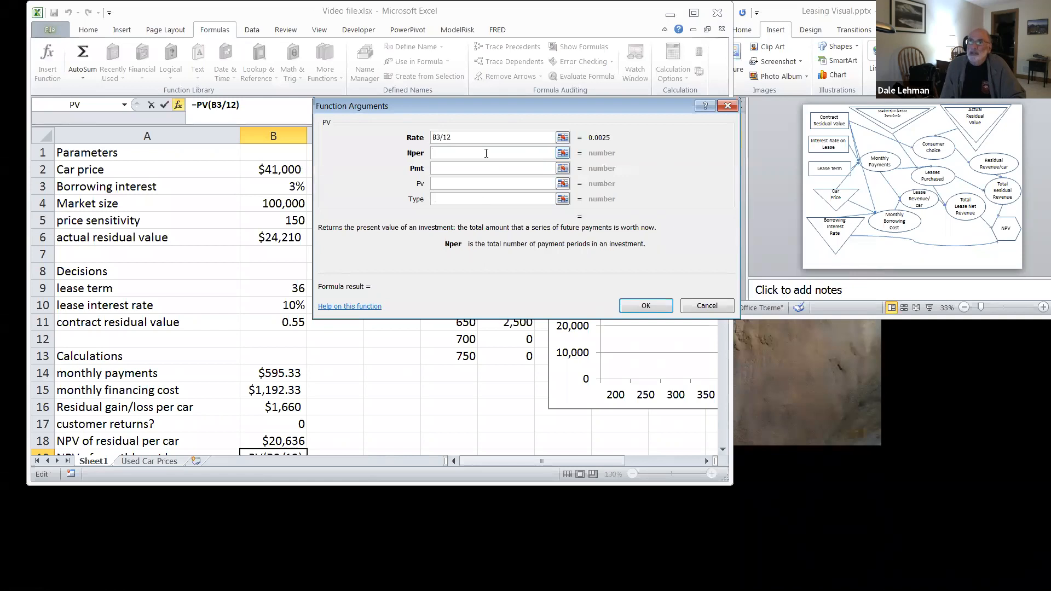
Step: Complete the PV function in B19 with B9 as the number of periods and B14-B15 as the payment
text(b9)
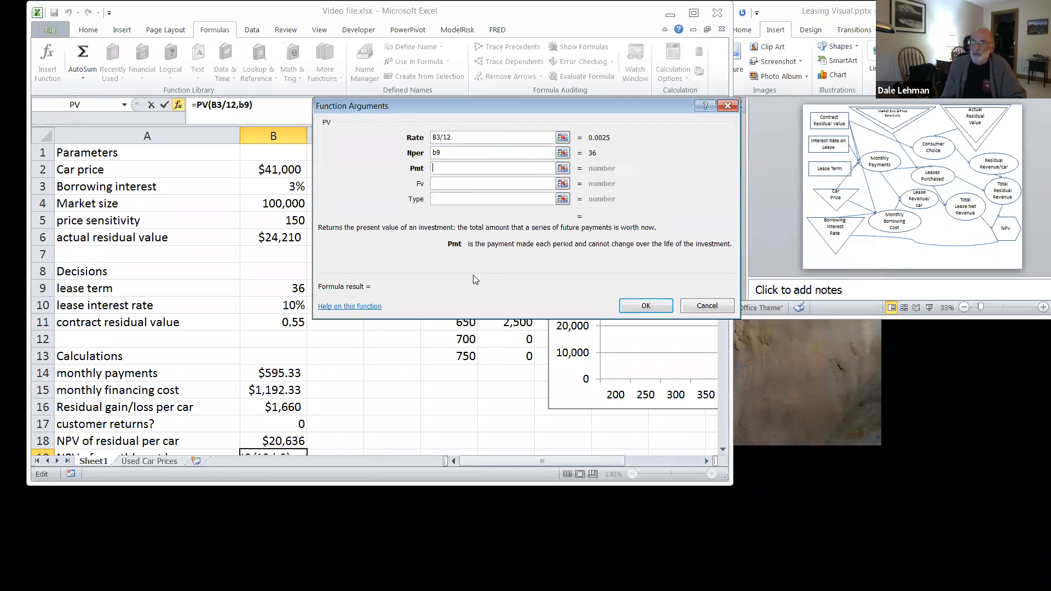
text(b)
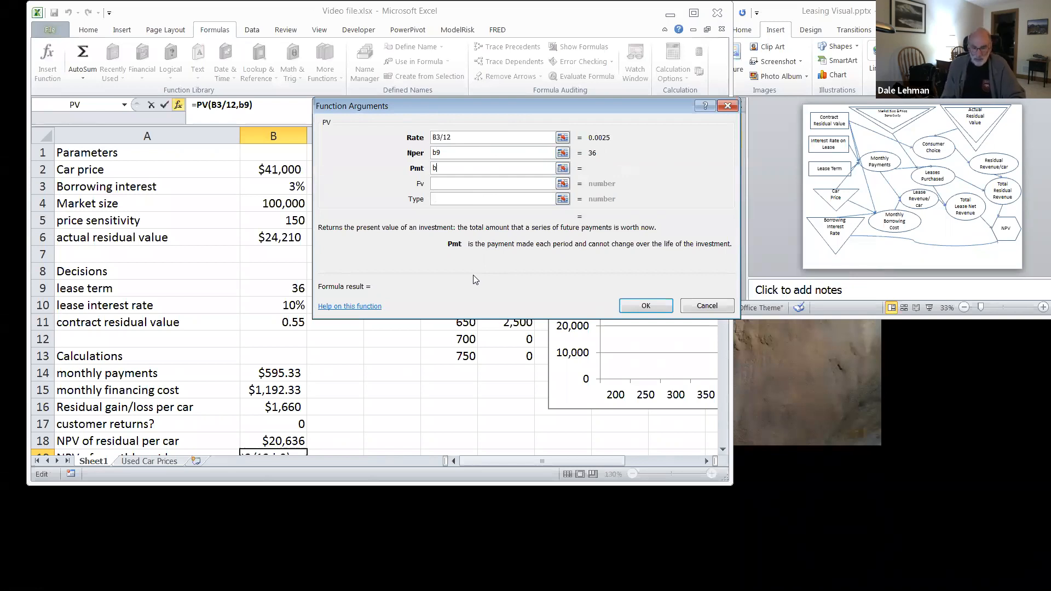
text(14-b15)
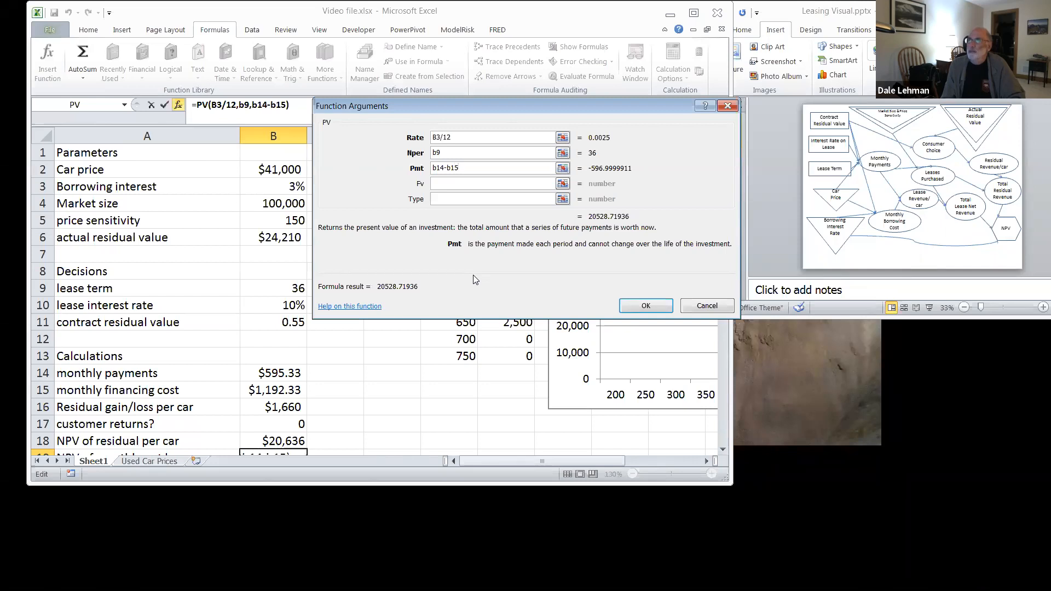
key(Return)
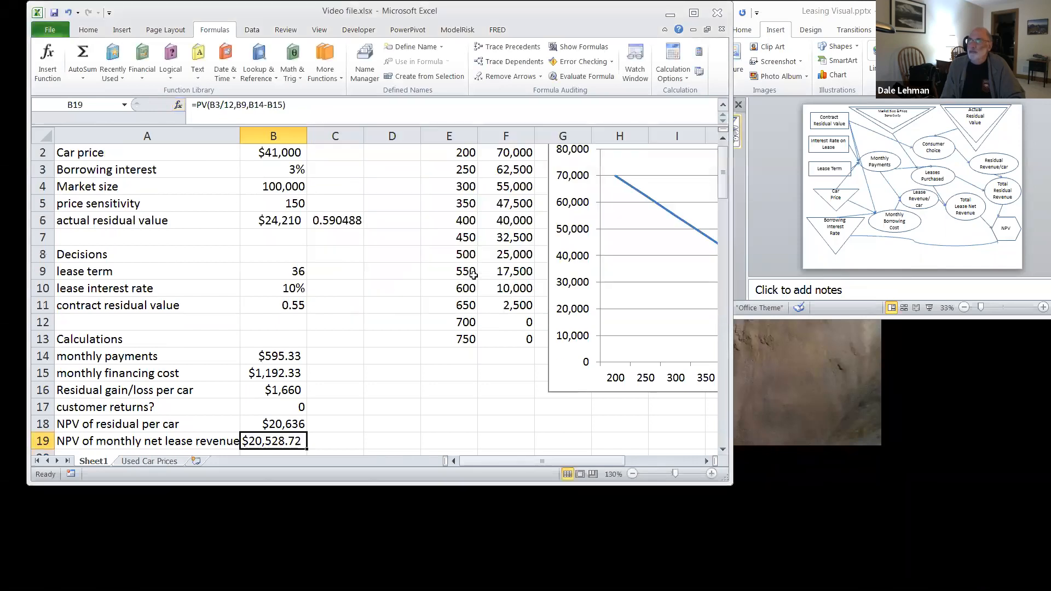
Step: Reduce the currency format of the NPV of monthly net lease revenue in B19 to 0 decimal places
right_click(292, 441)
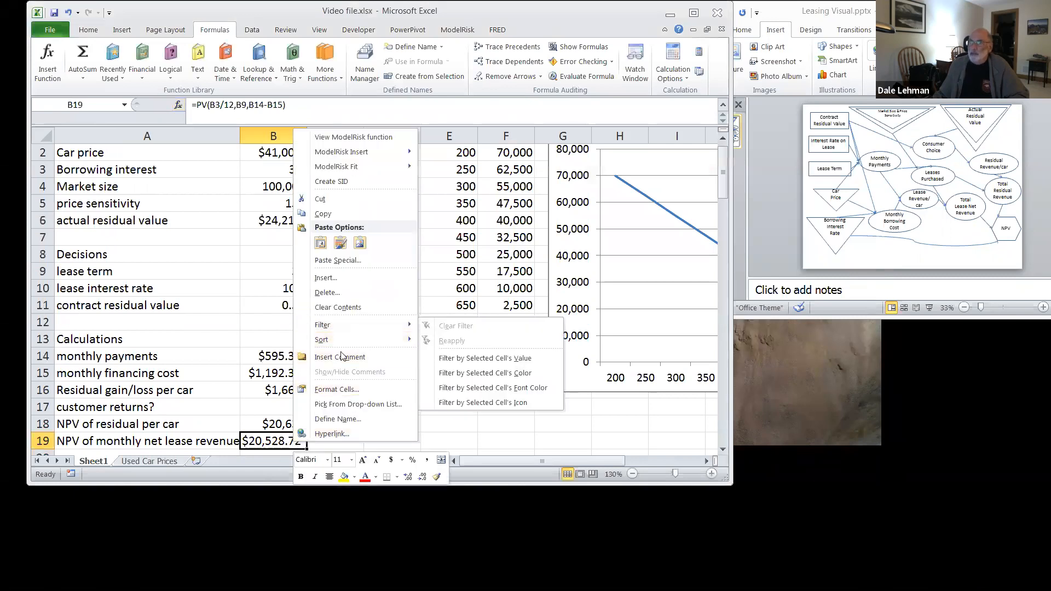
click(348, 390)
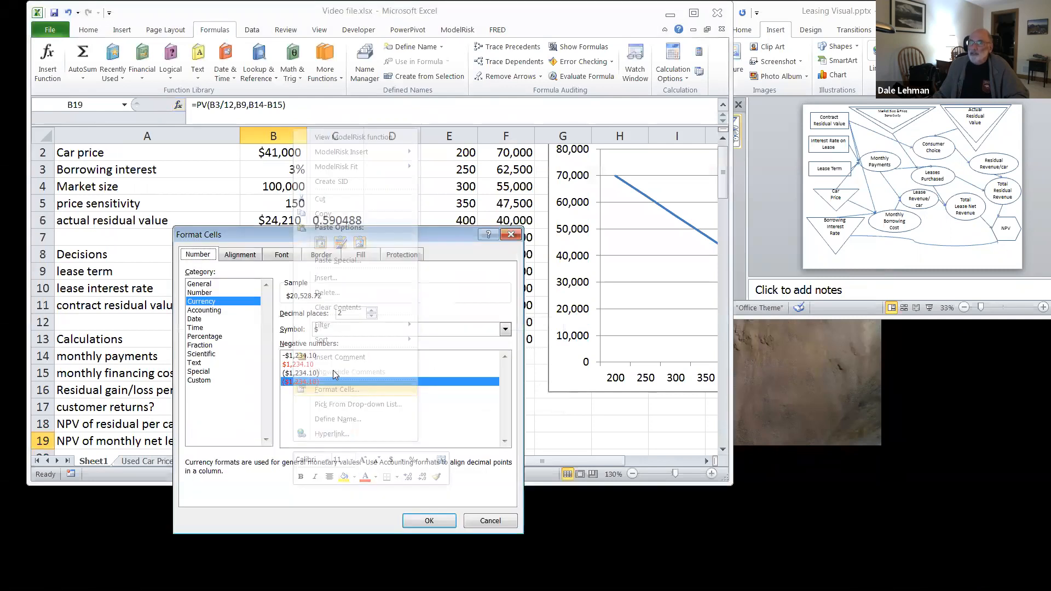
click(372, 316)
click(372, 316)
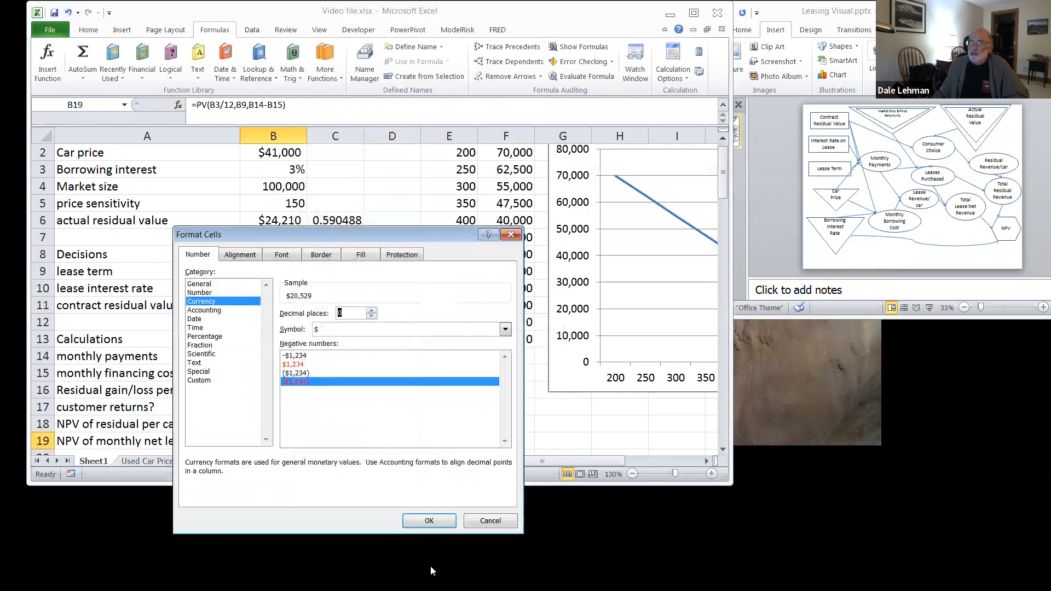
click(429, 521)
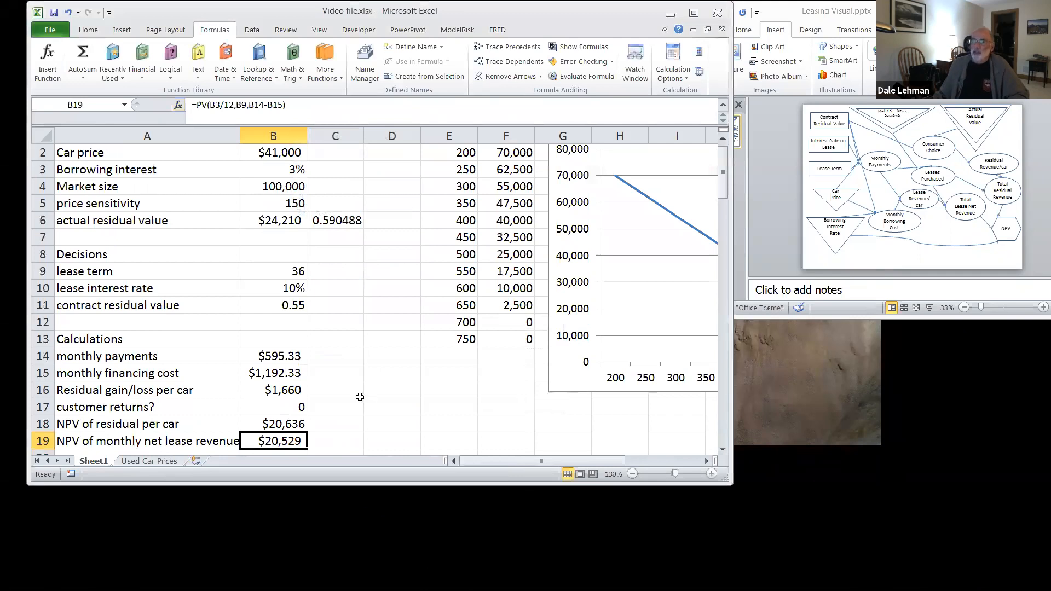
Step: Examine the PV formula in B19 and the cells it references, leaving the formula as it is
scroll(364, 399, down, 2)
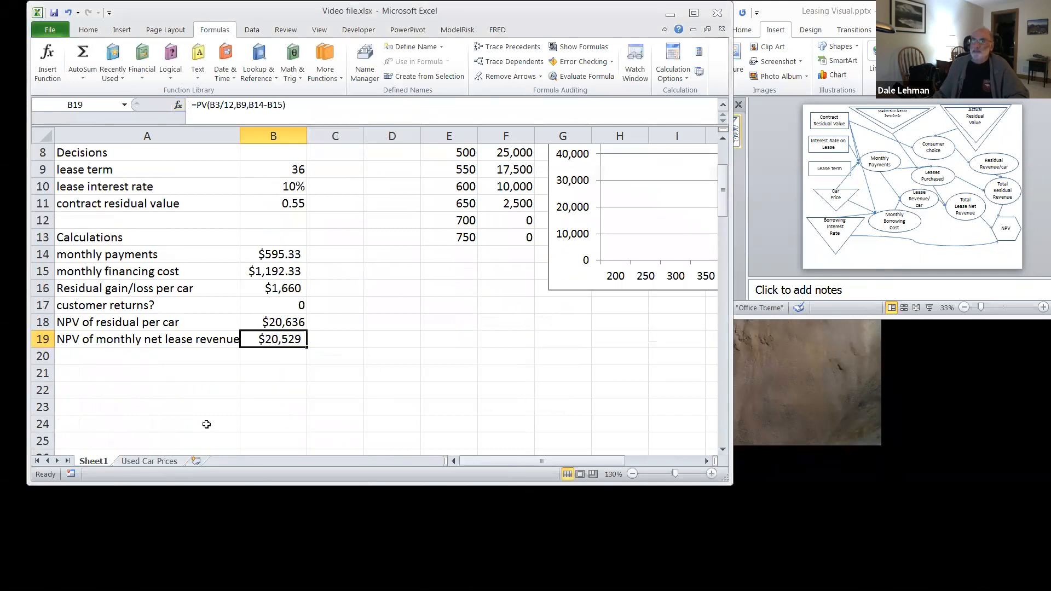
scroll(206, 425, up, 1)
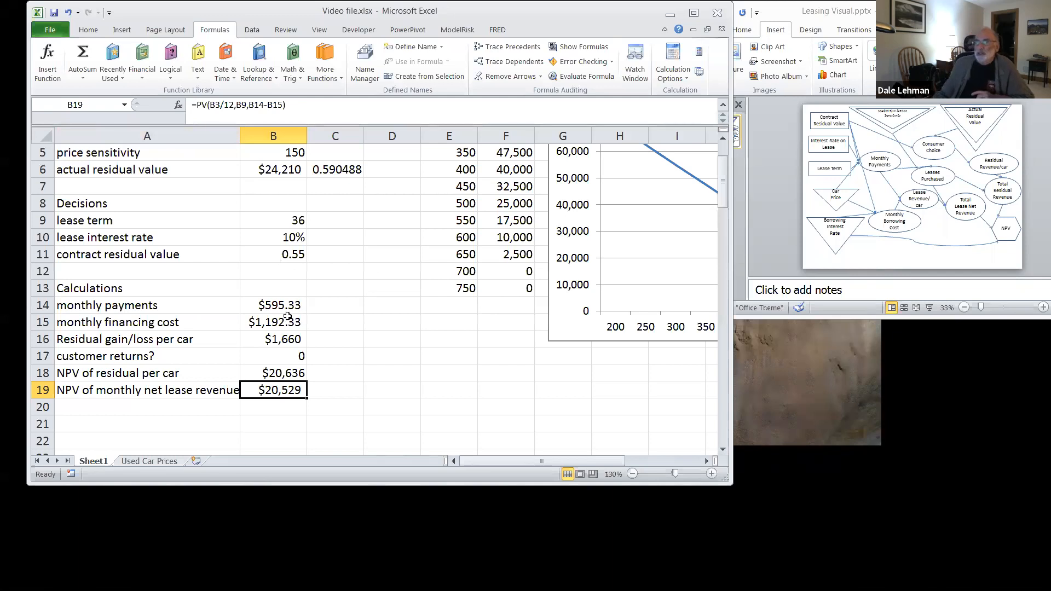
click(197, 105)
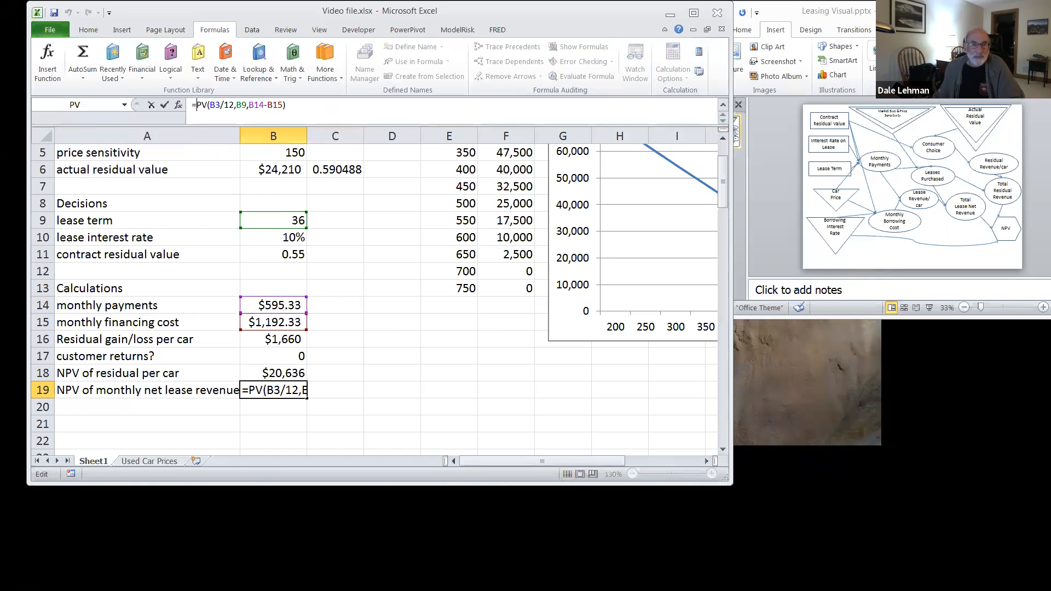
key(Return)
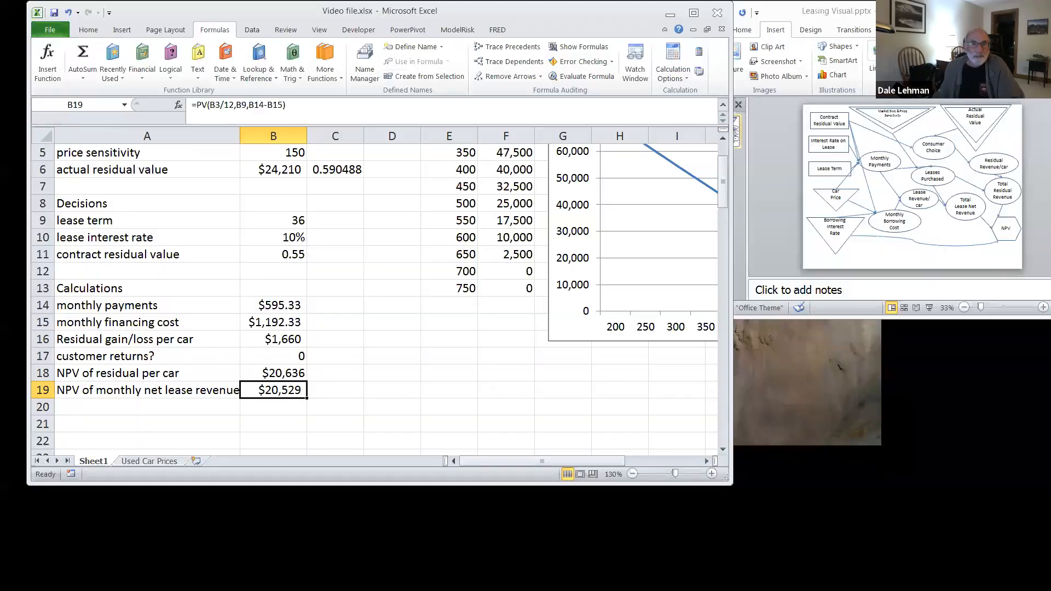
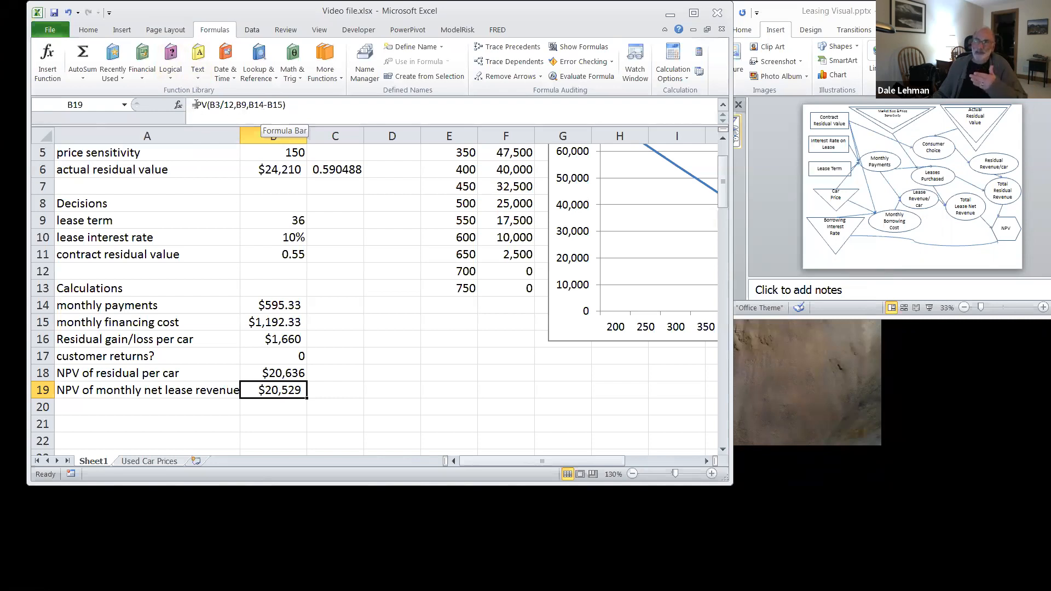
Step: Negate the PV formula in B19 by putting a minus sign in front of the PV function
click(195, 106)
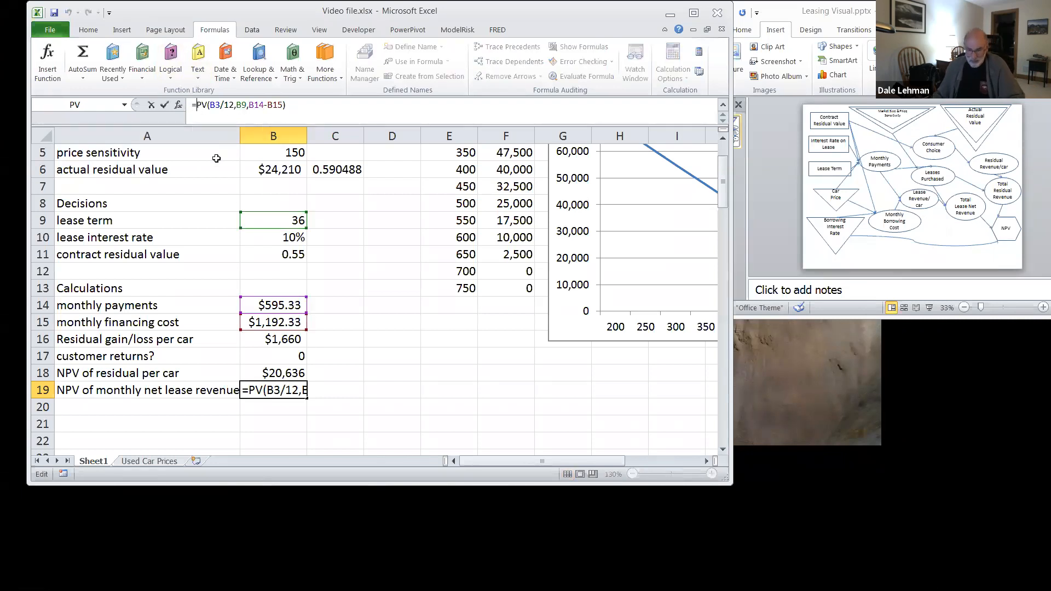
text(-)
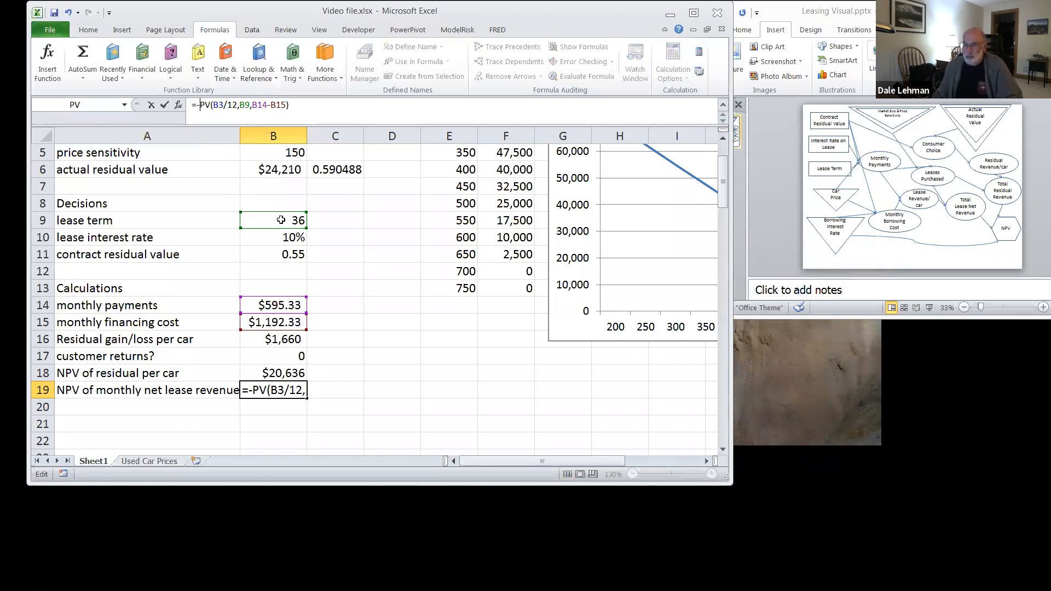
key(Return)
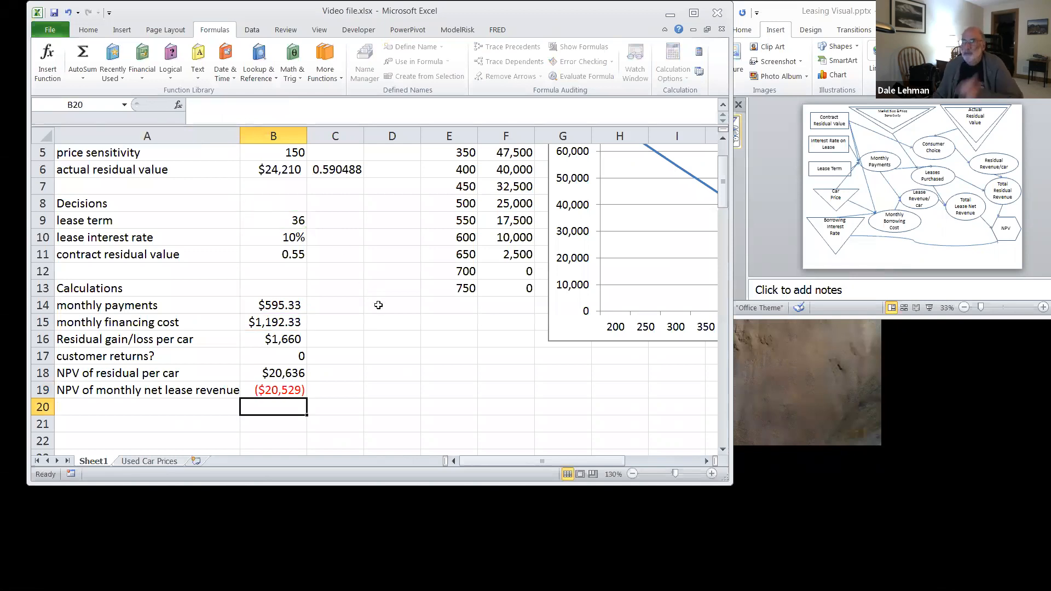
Step: Label cell A20 "number of leases" below the NPV of monthly net lease revenue
click(81, 408)
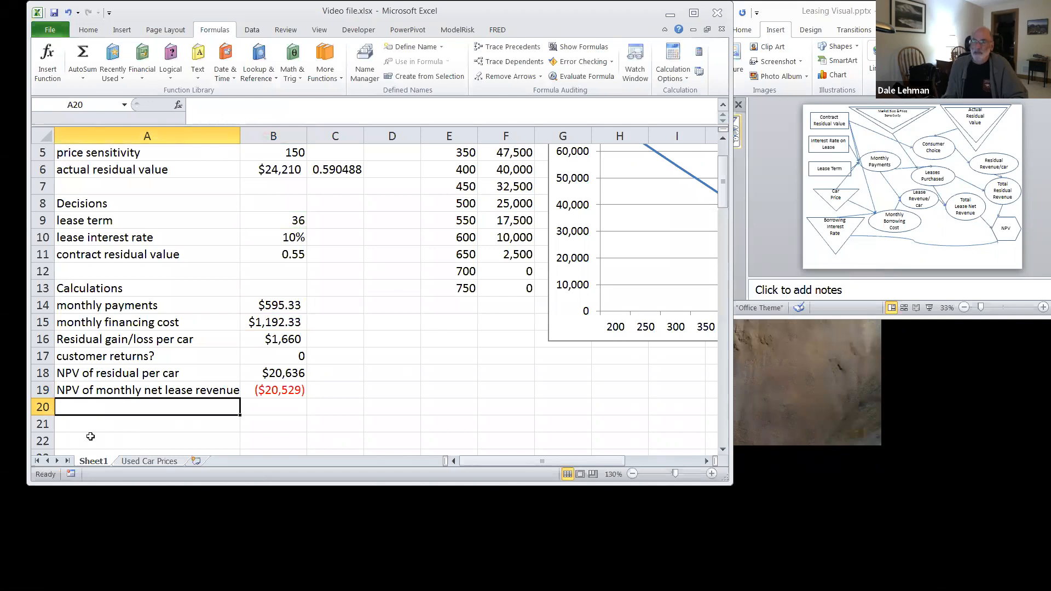
text(number of )
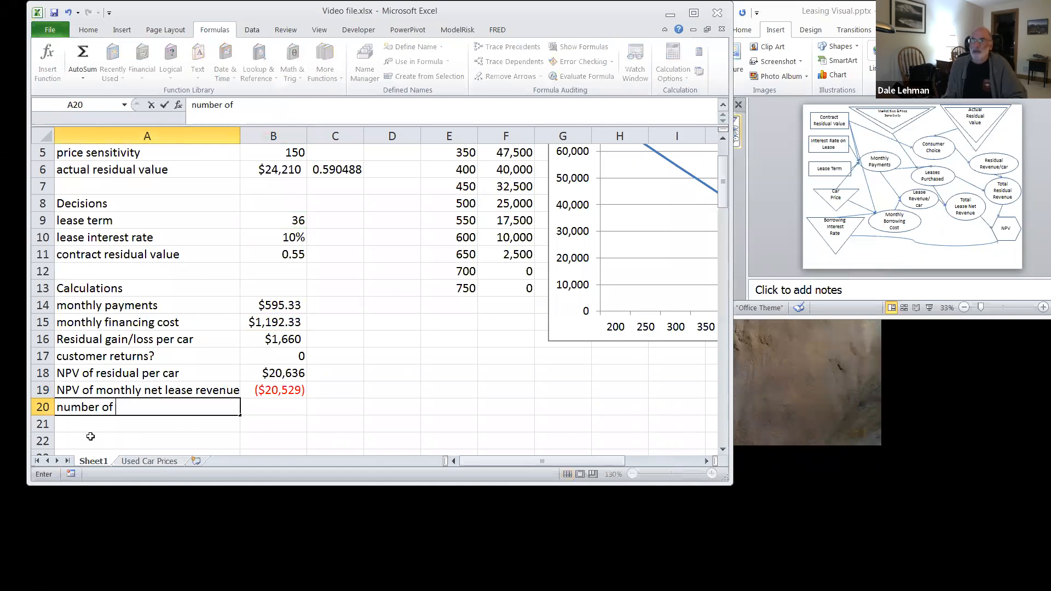
text(leases)
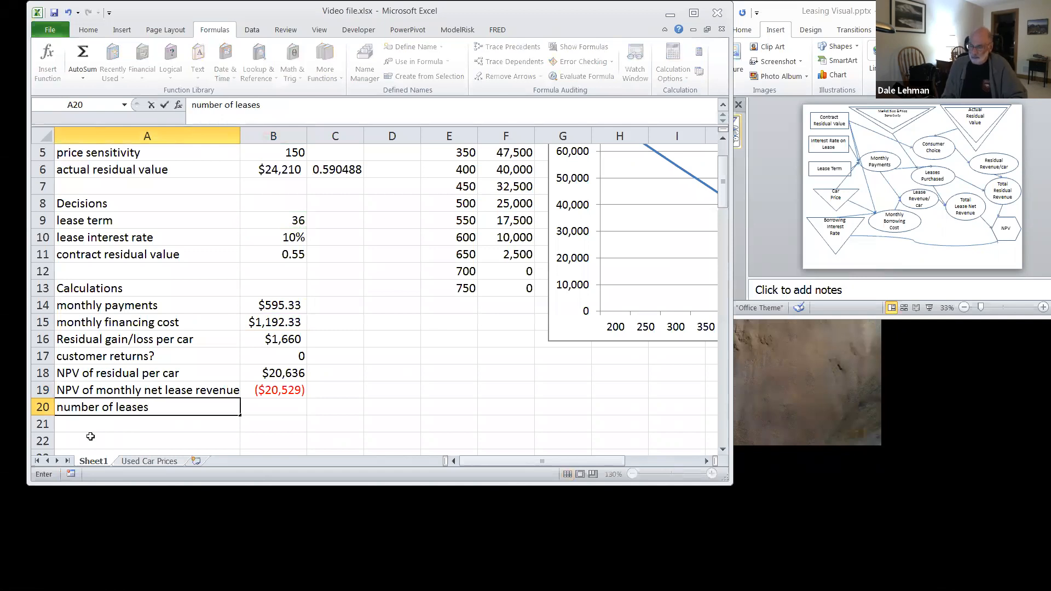
key(Tab)
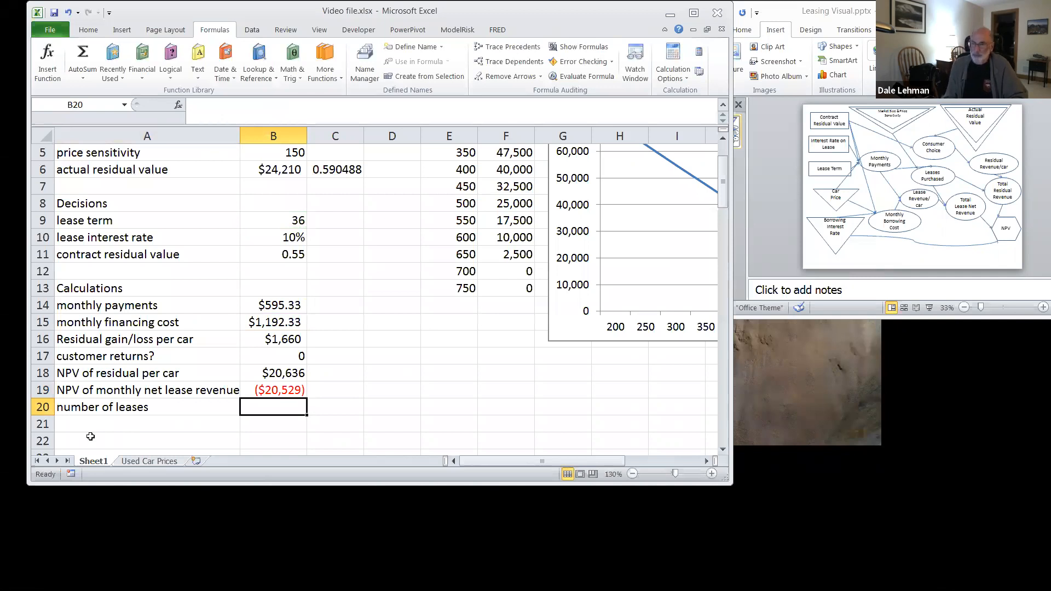
Step: Calculate the number of leases in B20 as market size minus price sensitivity times monthly payments, =B4-B5*B14
text(=)
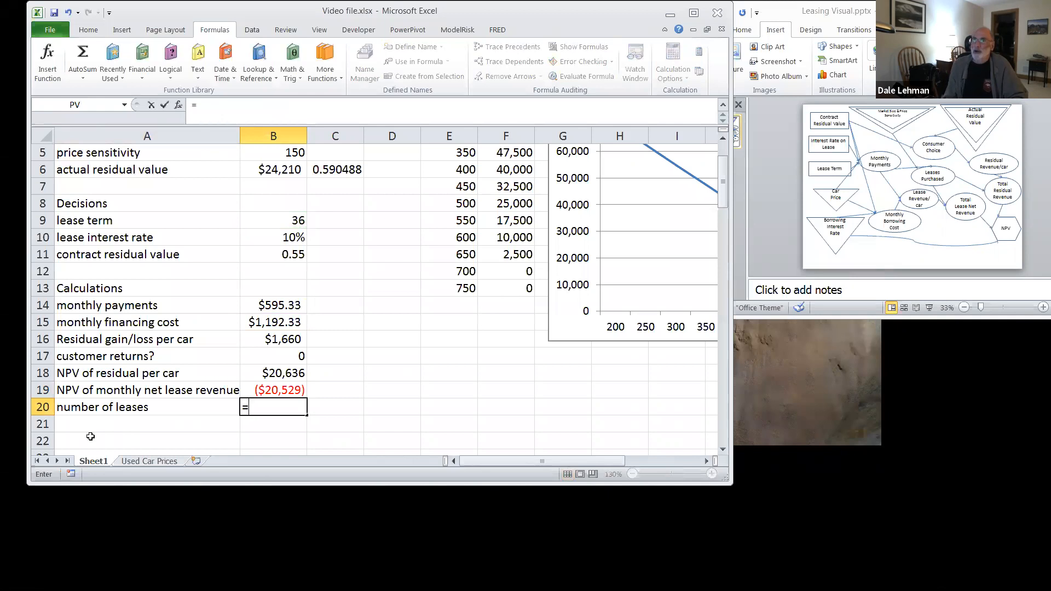
scroll(128, 415, up, 2)
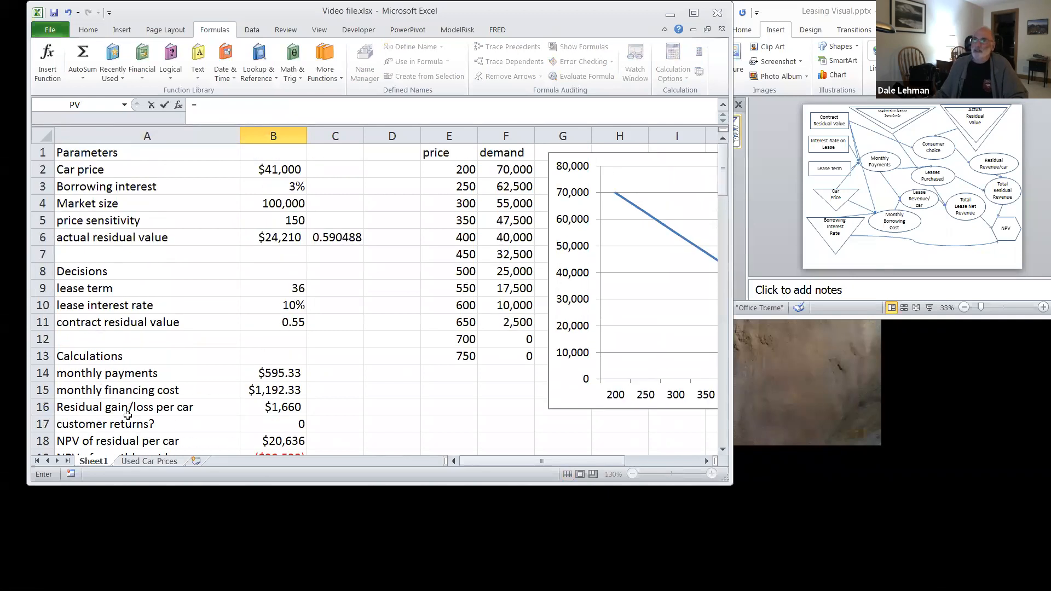
scroll(127, 416, down, 4)
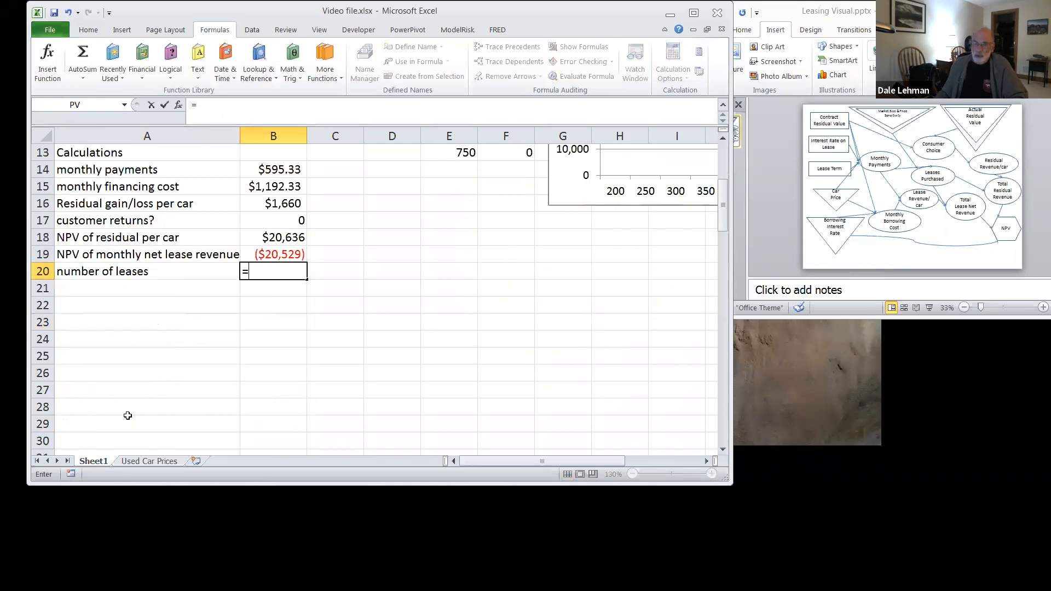
text(b4)
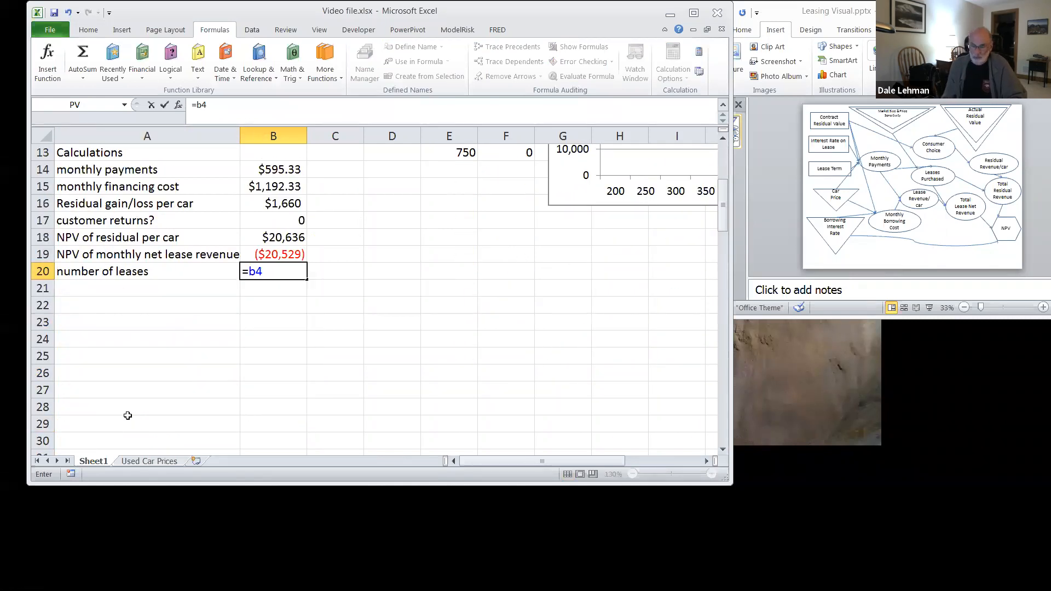
text(-b5*)
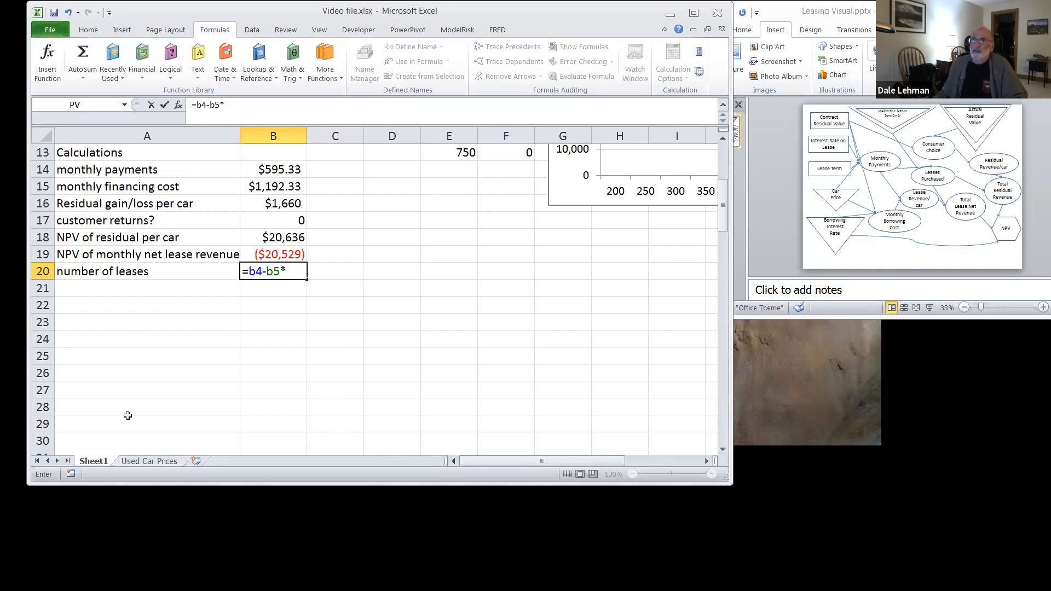
text(b14)
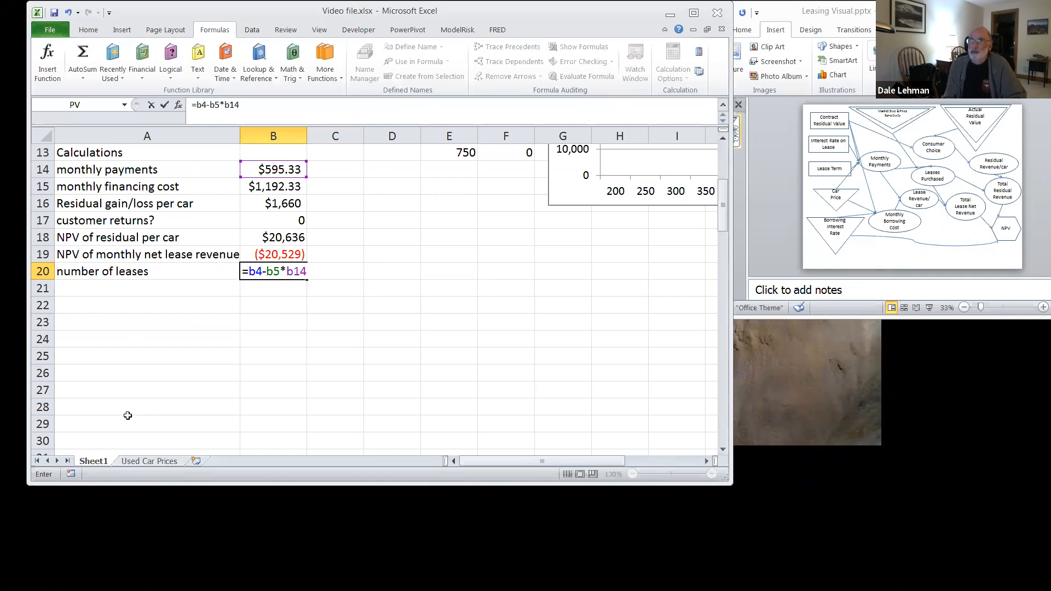
key(Return)
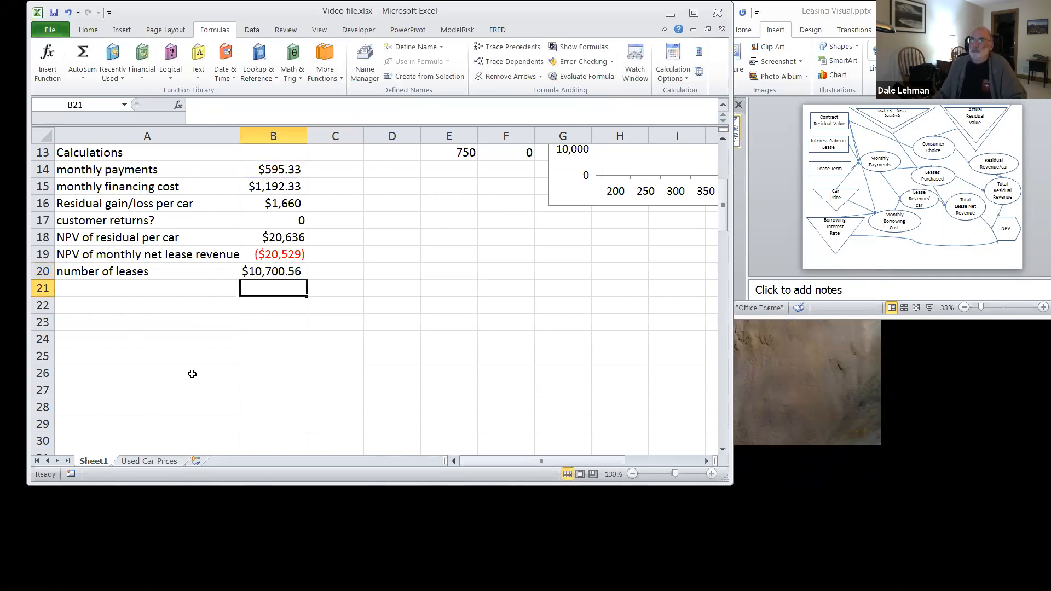
Step: Leave row 21 blank and label cell A22 "Total lease net revenues"
click(106, 290)
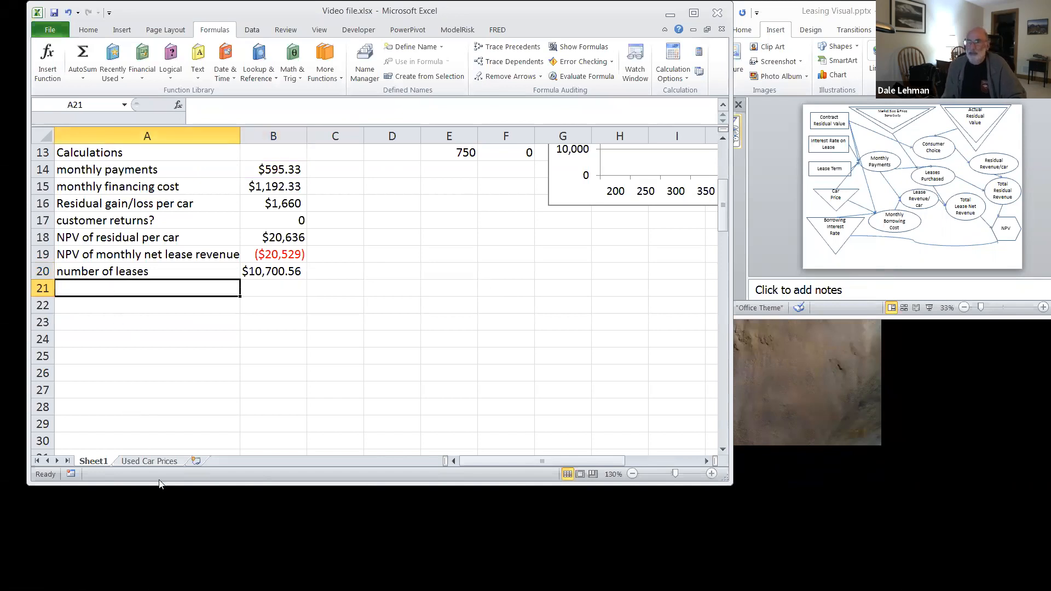
key(Down)
text(To)
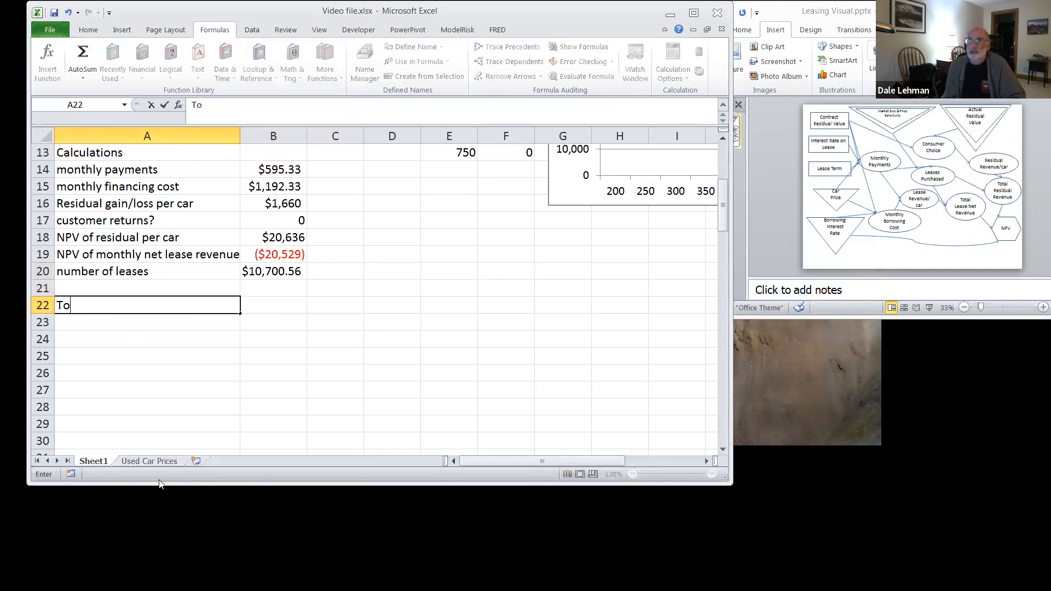
text(tal lease net revenues)
key(Return)
Step: Add the labels "Total residual net revenues" in A23 and "Total NPV" in A24
text(Total )
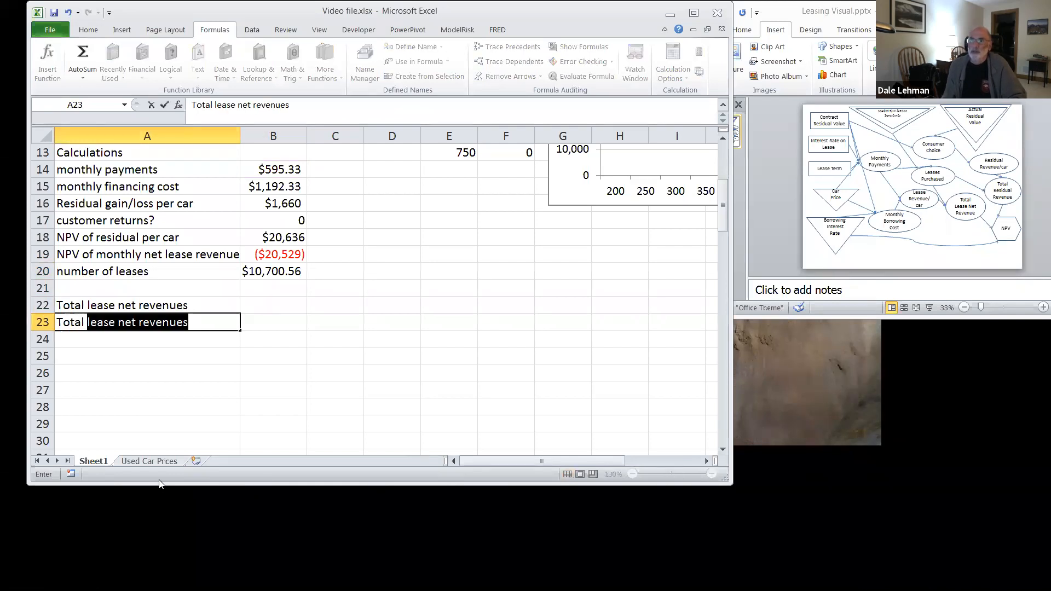
text(res)
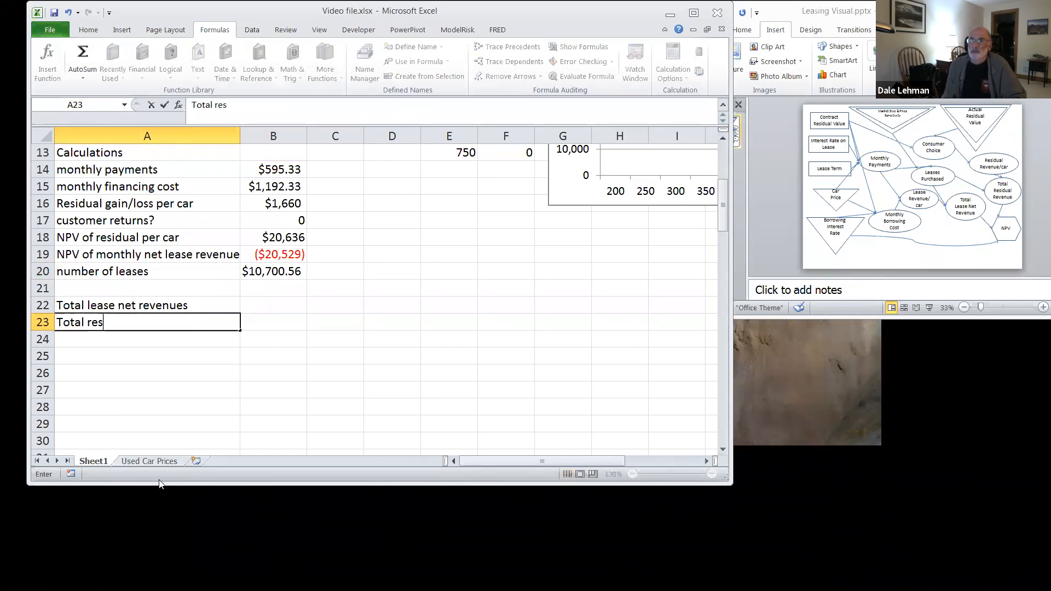
text(idual net)
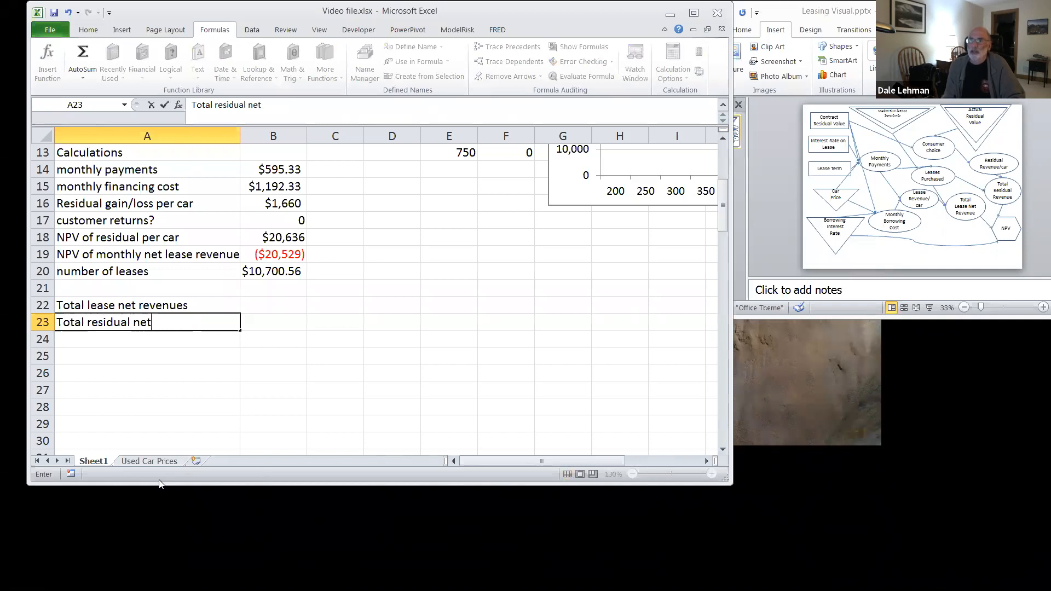
text( revenues)
key(Return)
text(Total)
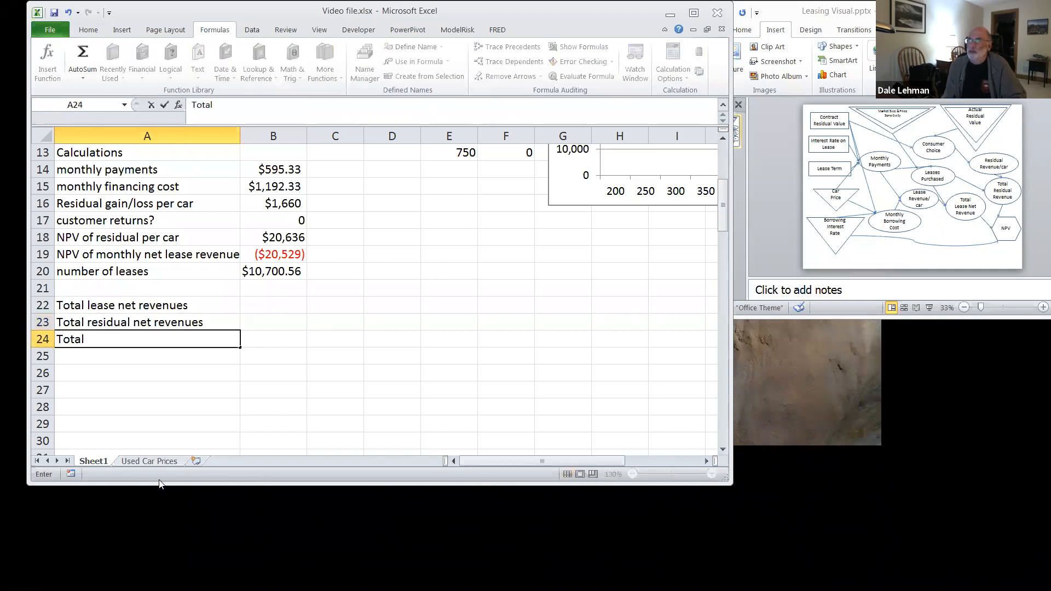
text( NPV)
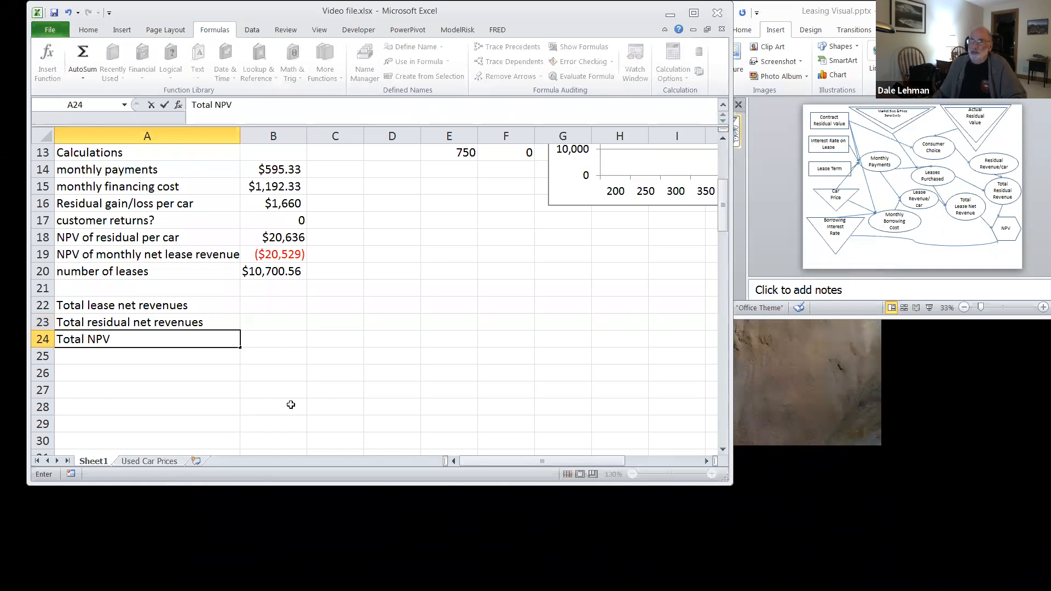
Step: Calculate the total lease net revenues in B22 with the formula =B19*B20
click(283, 305)
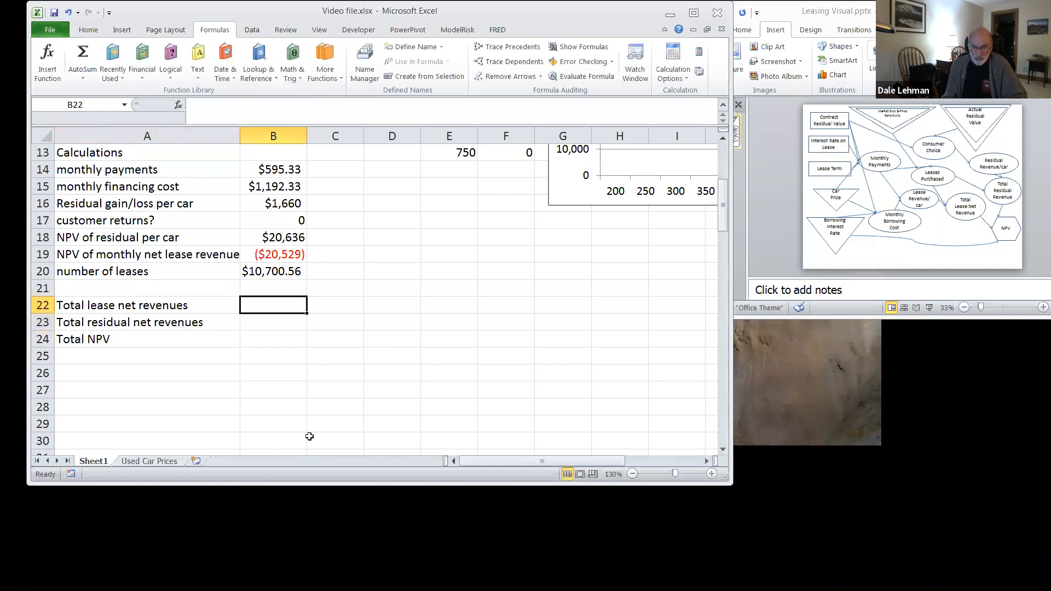
text(b)
key(BackSpace)
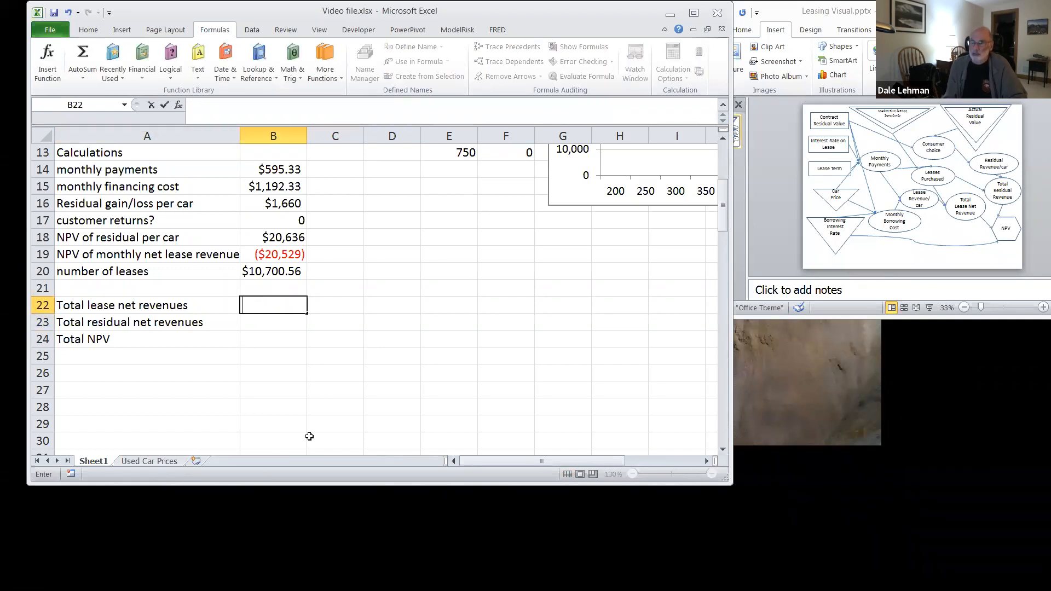
text(=b19*)
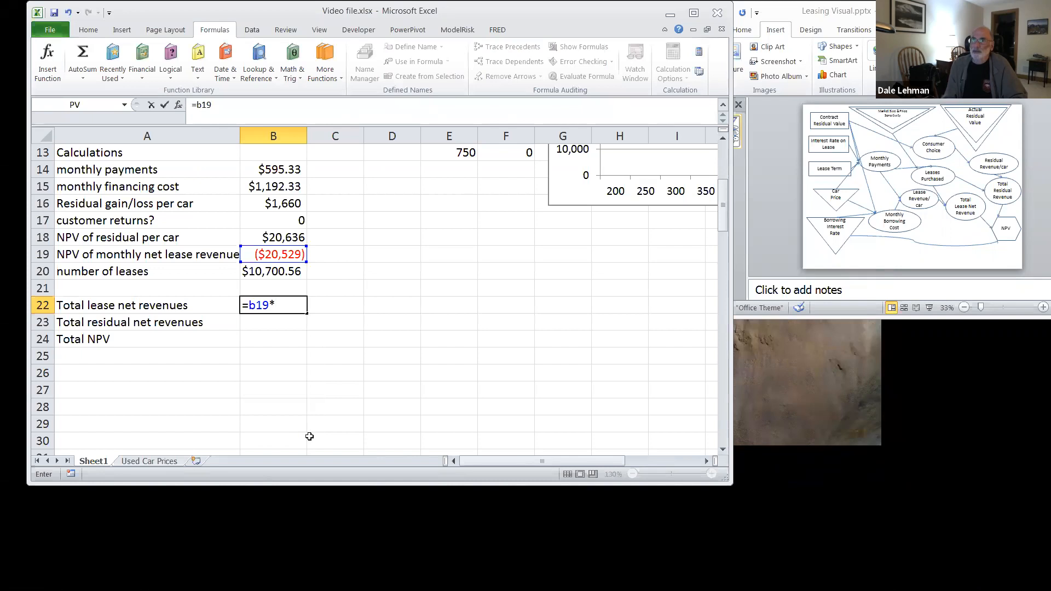
text(b20)
key(Return)
Step: Format the number of leases in B20 as Number with 0 decimal places instead of currency
click(276, 272)
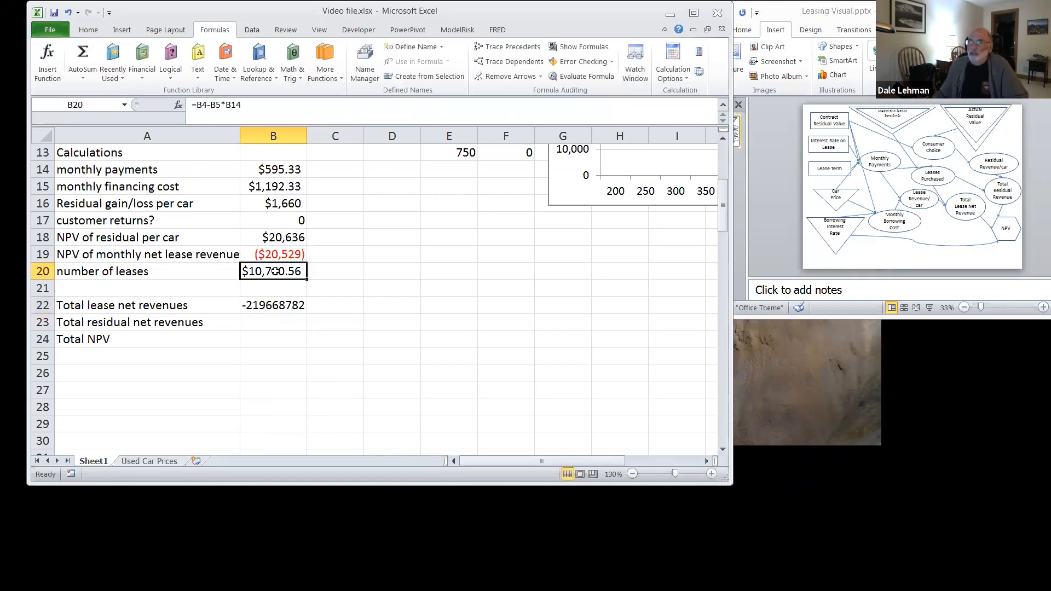
right_click(278, 275)
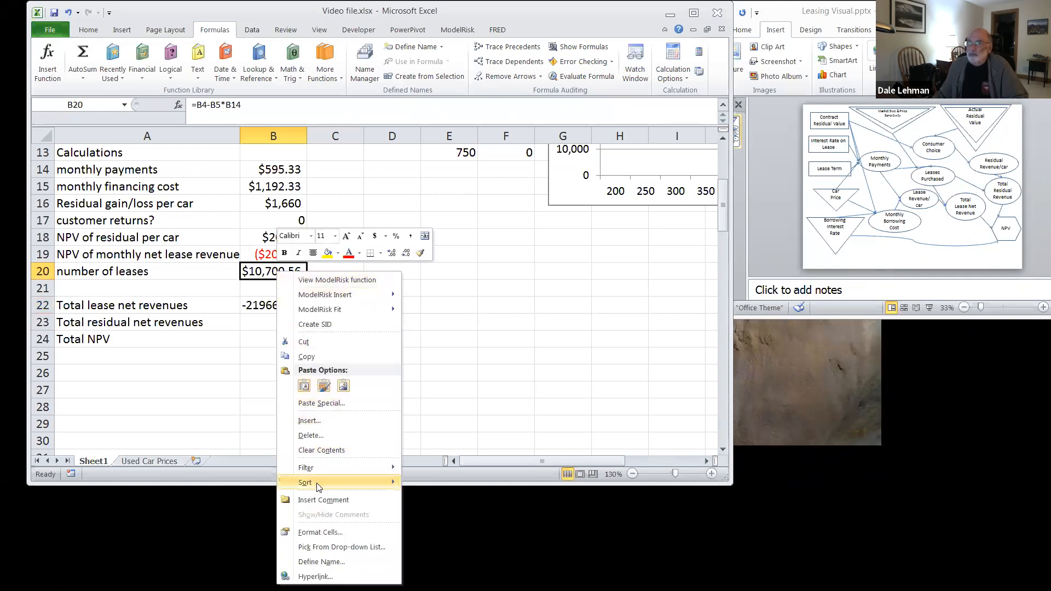
click(322, 534)
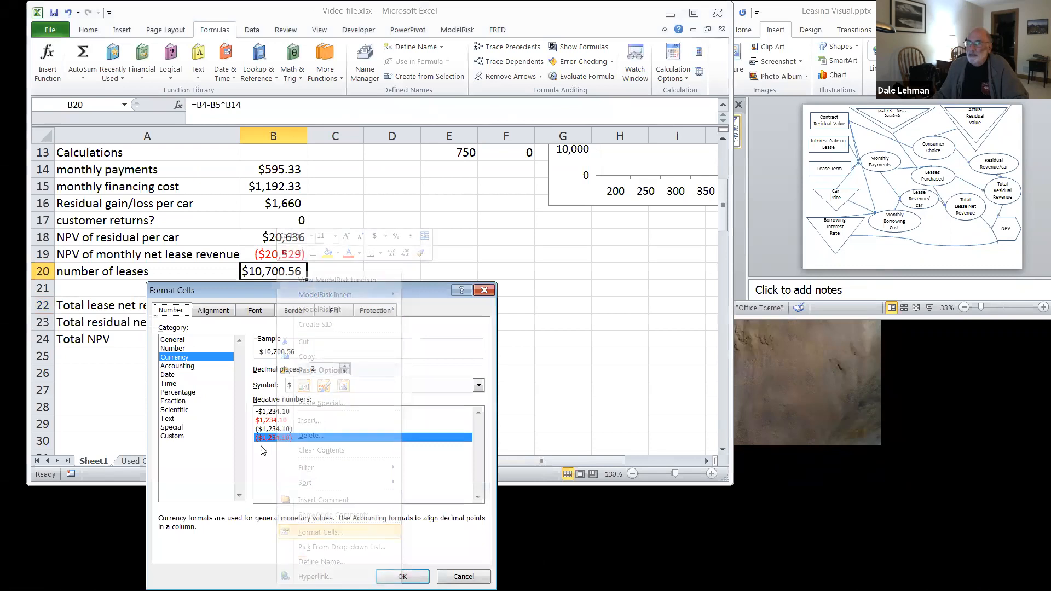
click(181, 350)
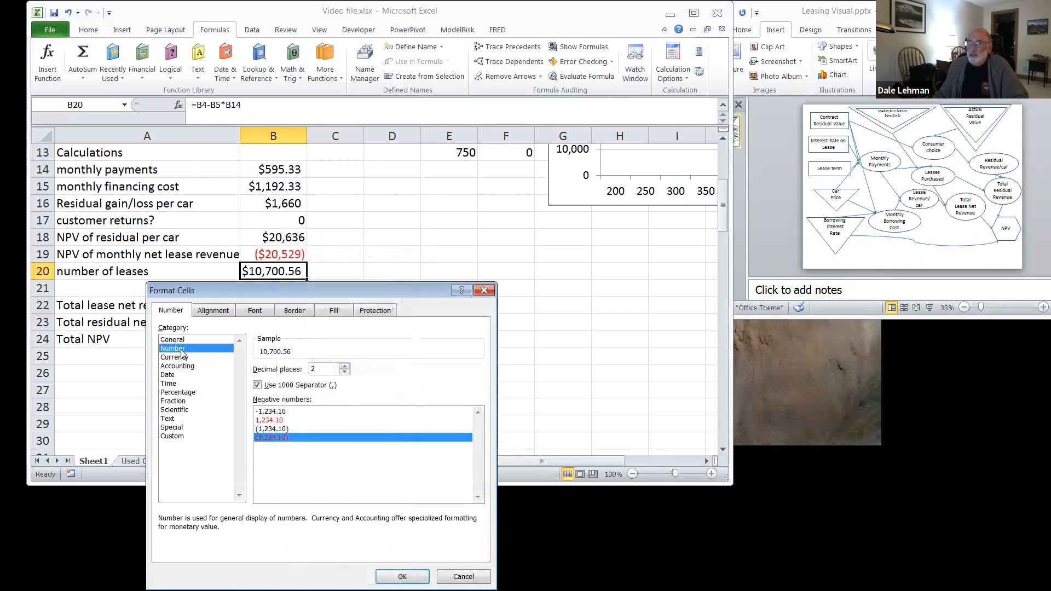
click(345, 371)
click(345, 372)
click(403, 576)
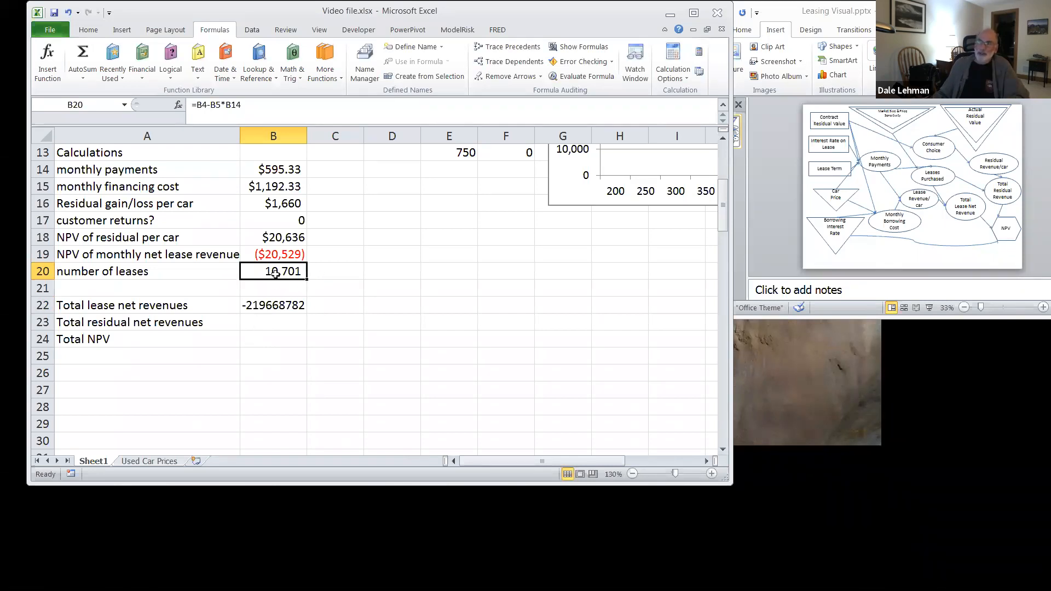
Step: Calculate the total residual net revenues in B23 with the formula =B18*B20
click(269, 321)
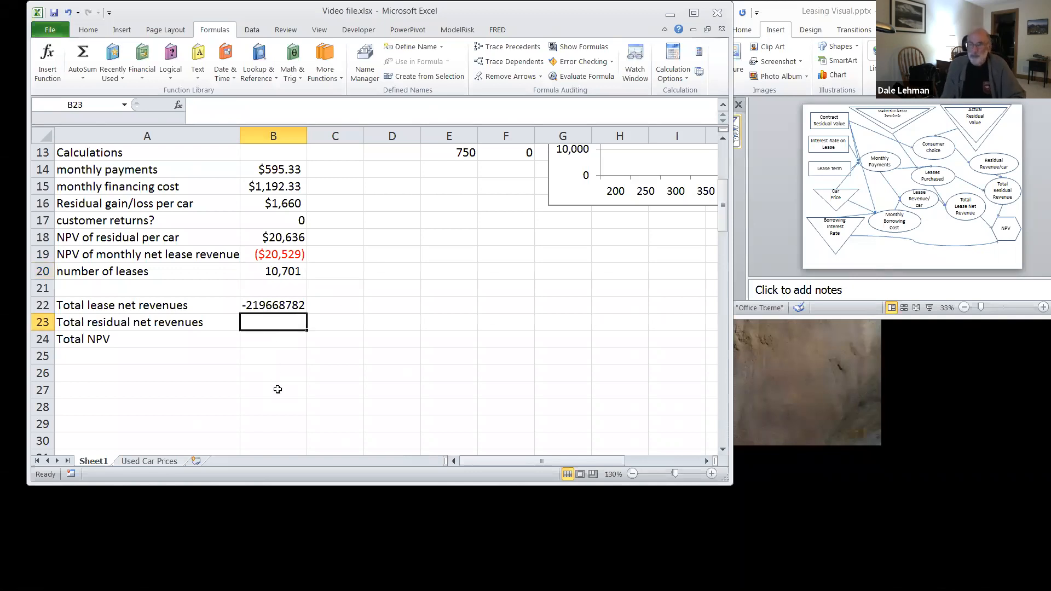
text(=)
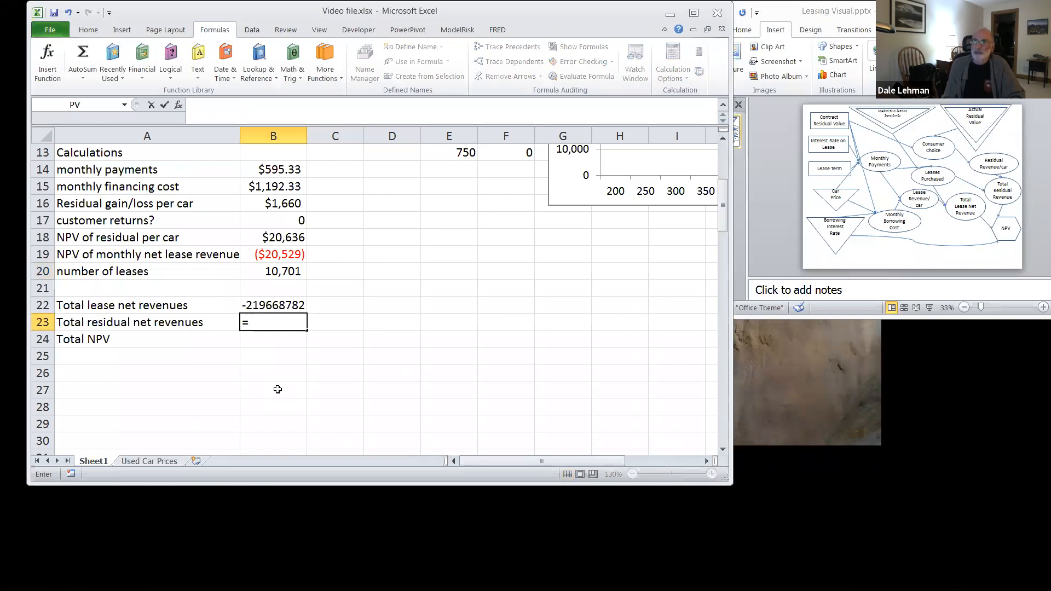
text(b)
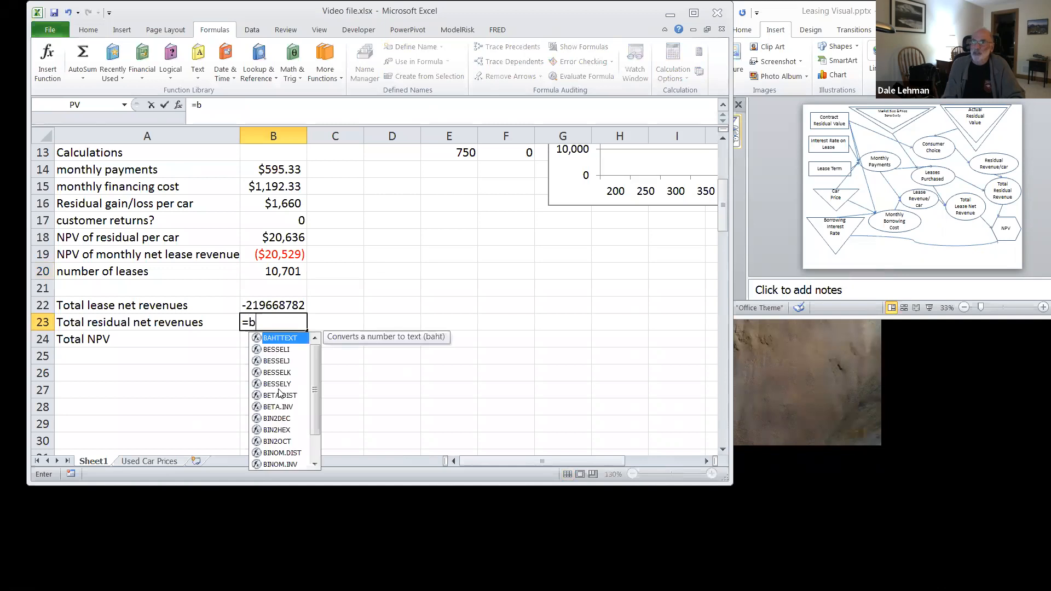
text(18*)
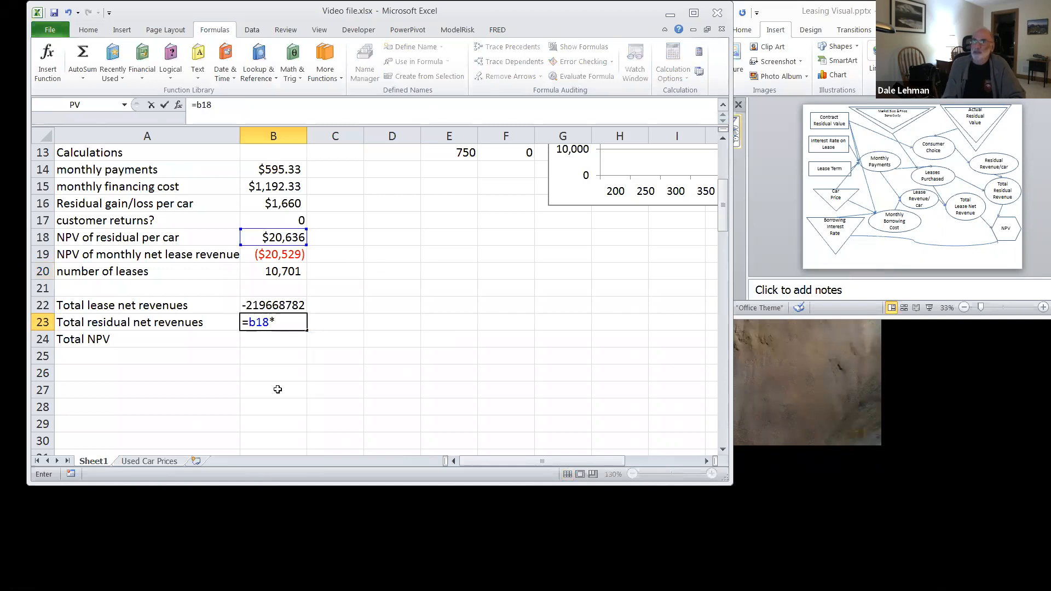
text(b20)
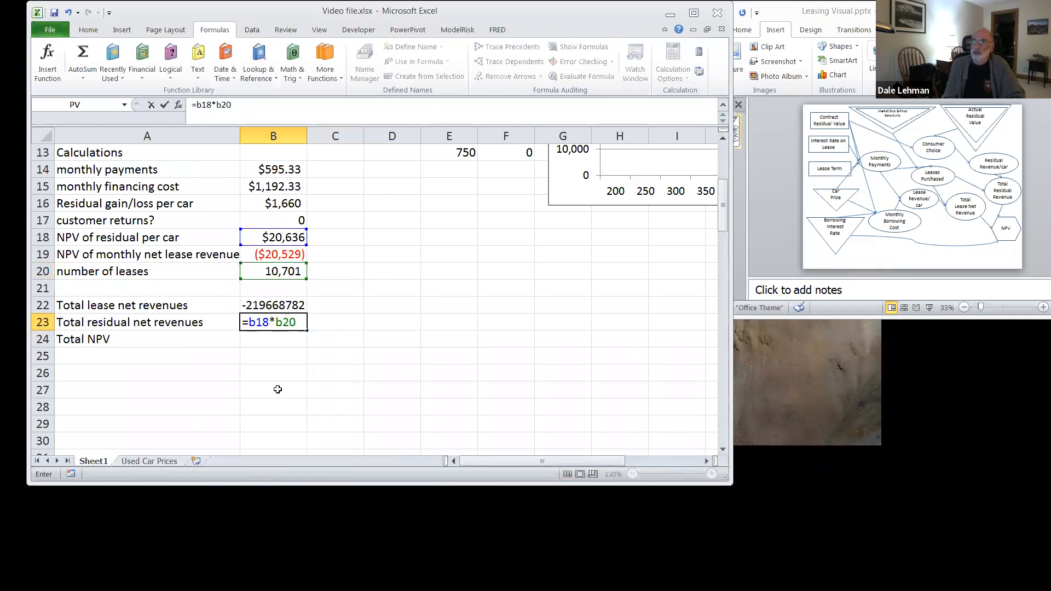
key(Return)
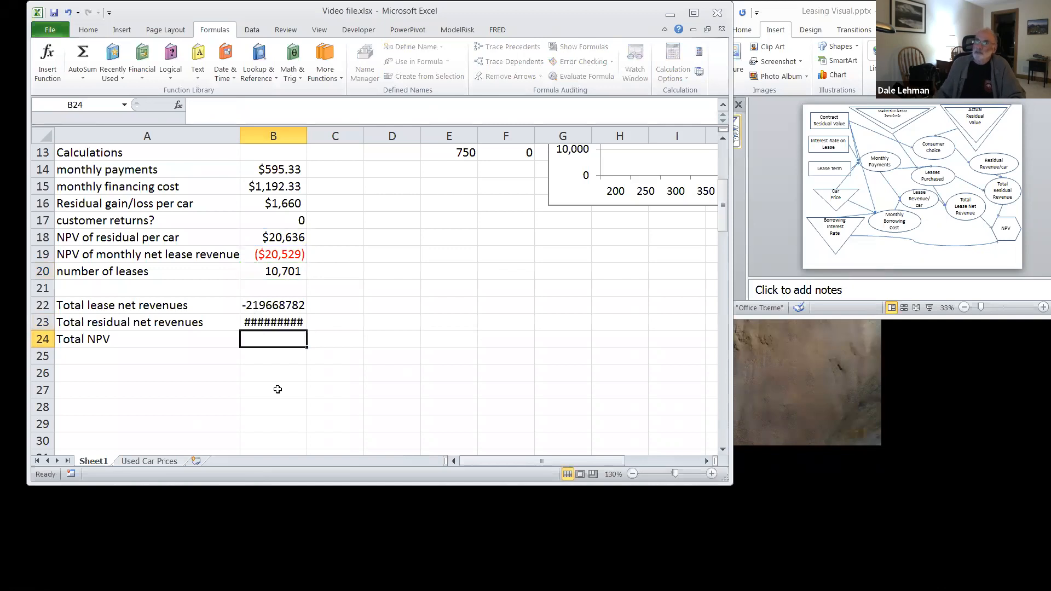
Step: Widen column B and set the currency format of the total residual net revenues in B23 to 0 decimal places
drag(305, 136, 322, 132)
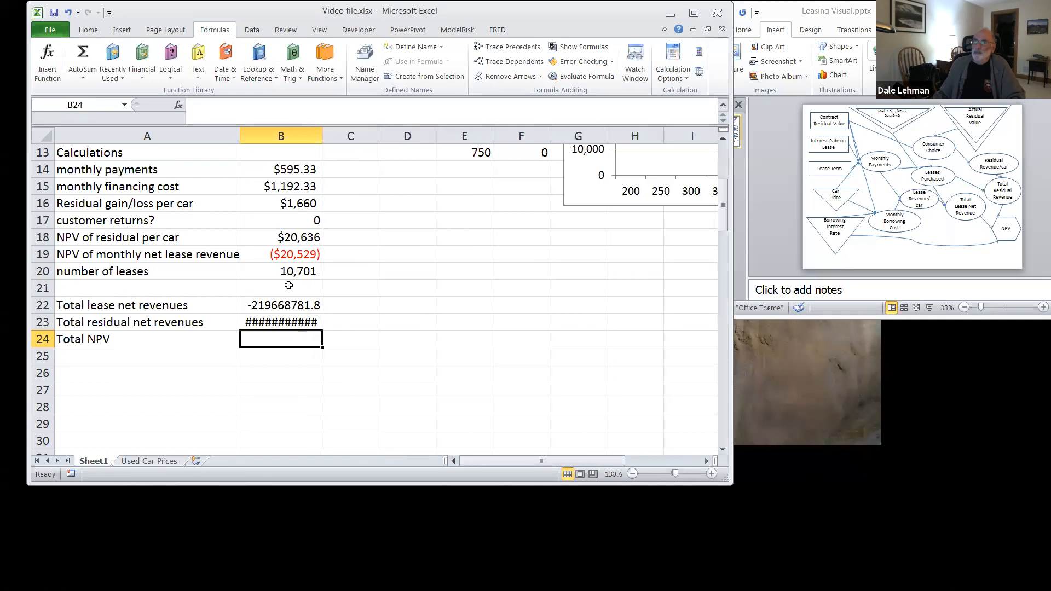
click(285, 322)
right_click(285, 322)
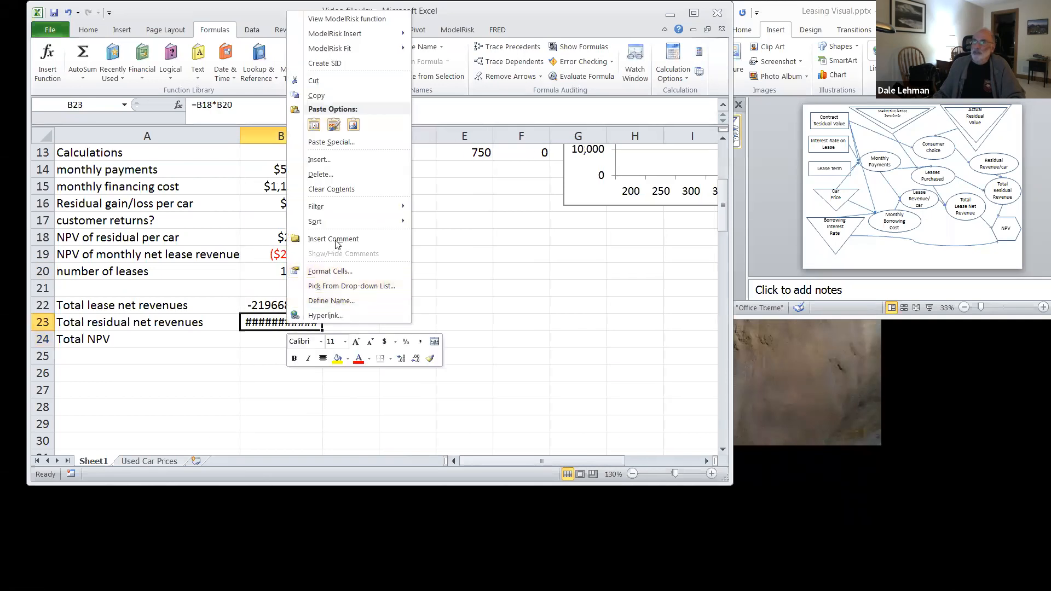
click(335, 270)
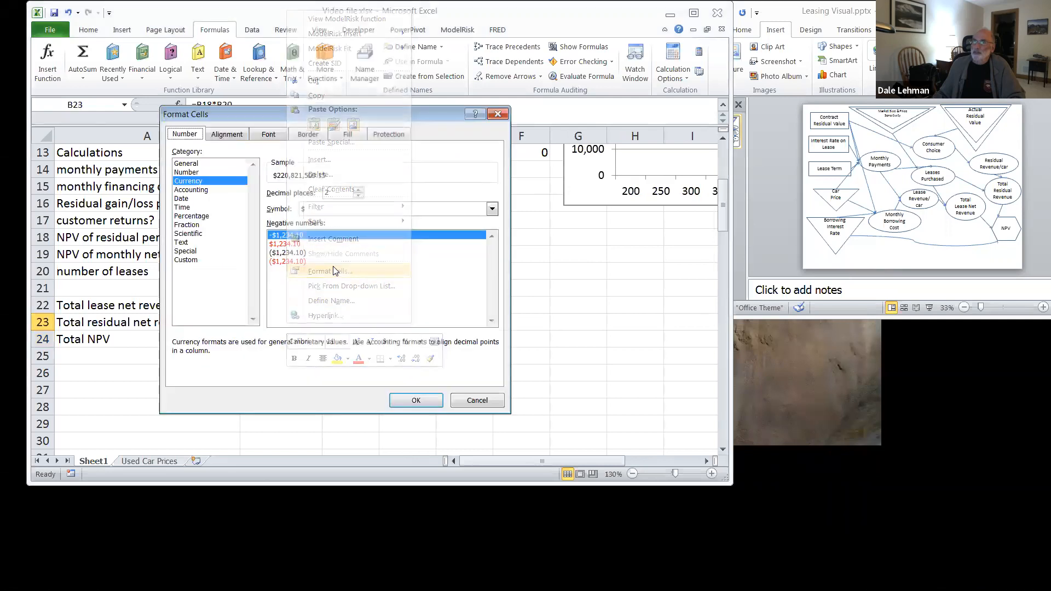
click(359, 196)
click(359, 196)
click(416, 401)
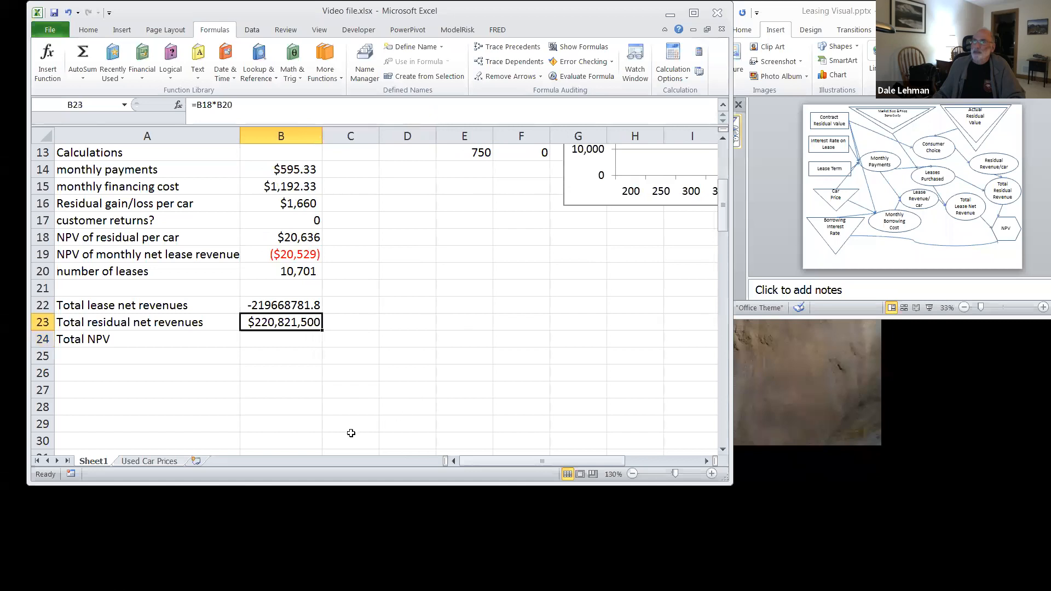
Step: Format the total lease net revenues in B22 as Currency with the $ symbol and 0 decimal places
click(287, 301)
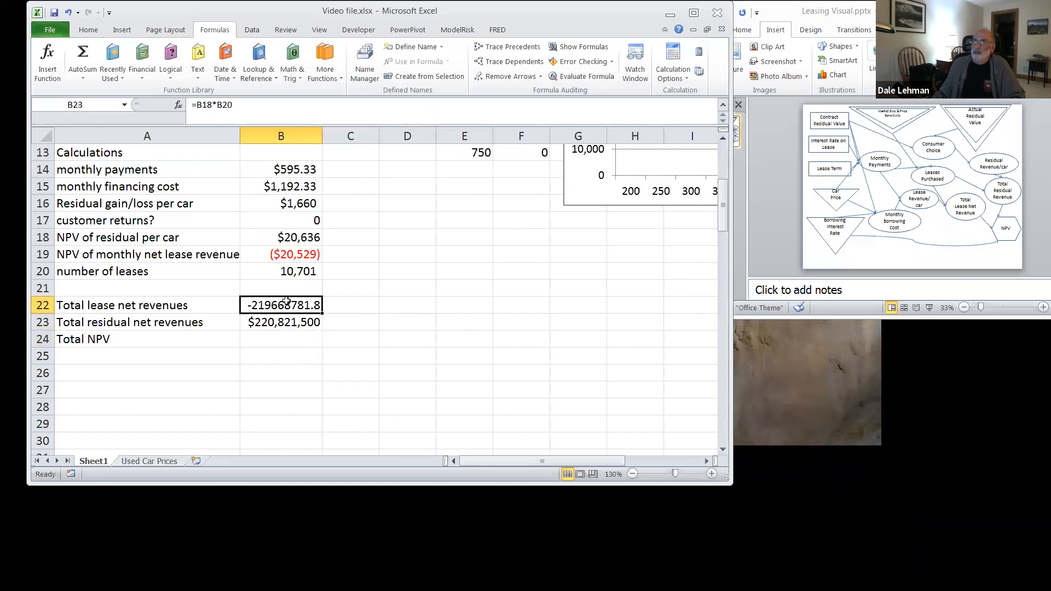
right_click(287, 300)
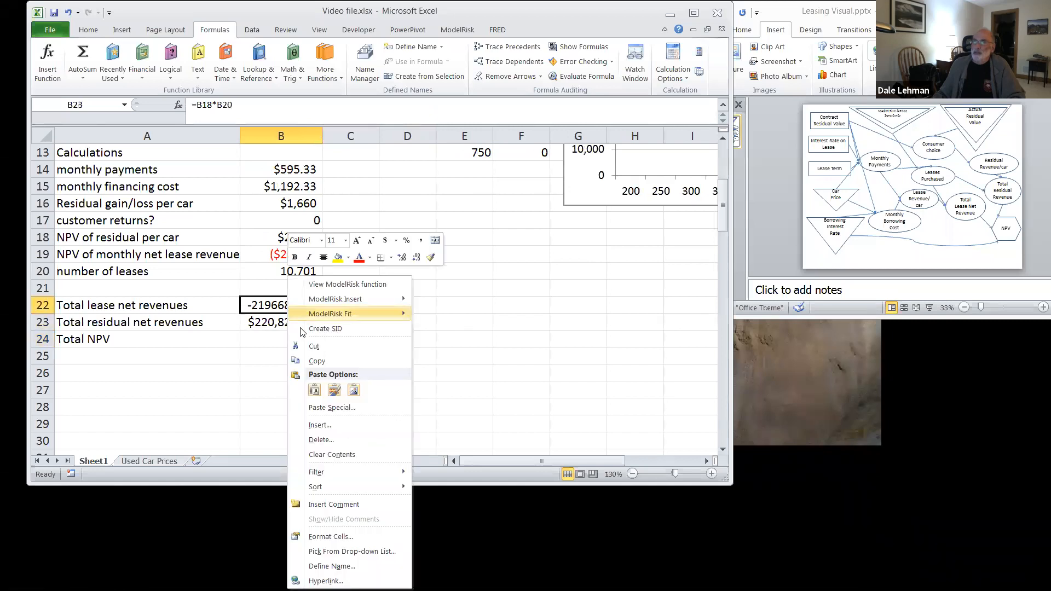
click(323, 538)
click(185, 358)
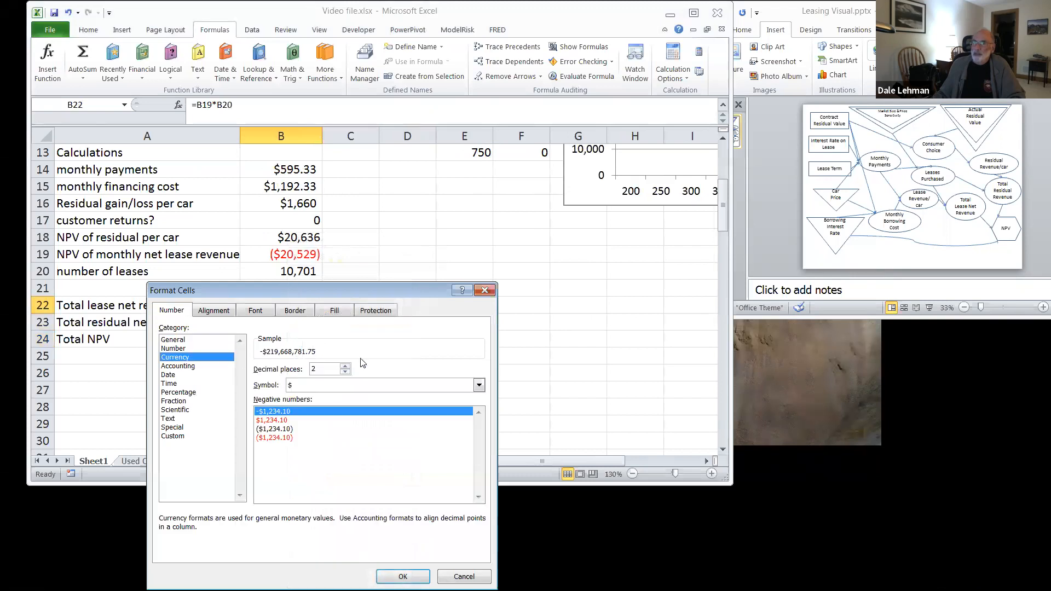
click(345, 366)
click(346, 372)
click(346, 372)
click(346, 372)
click(346, 373)
click(403, 577)
Step: Calculate the total NPV in B24 with the formula =B22+B23
click(279, 344)
text(=)
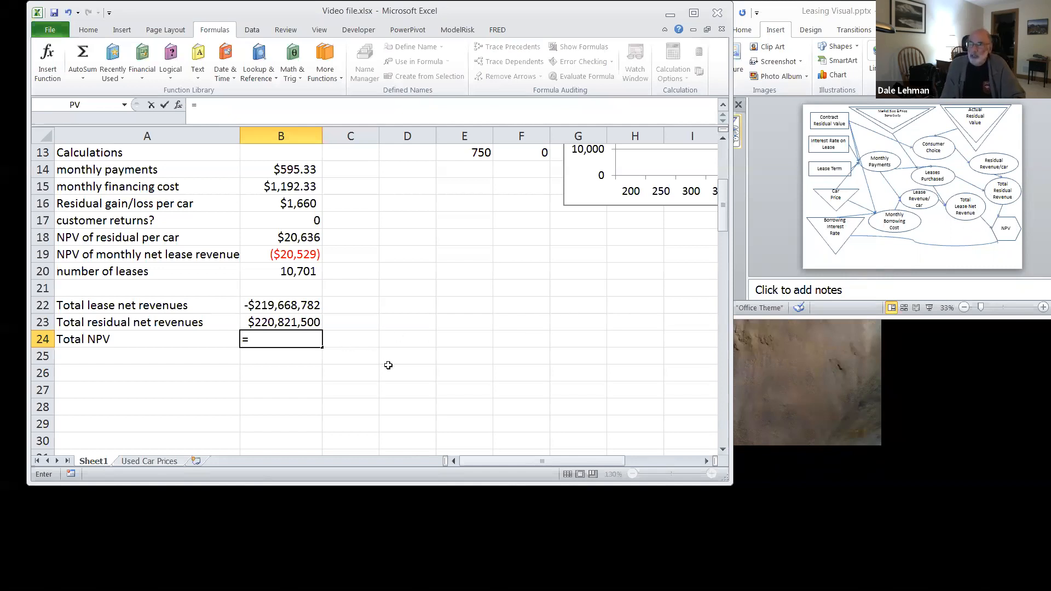
text(b22)
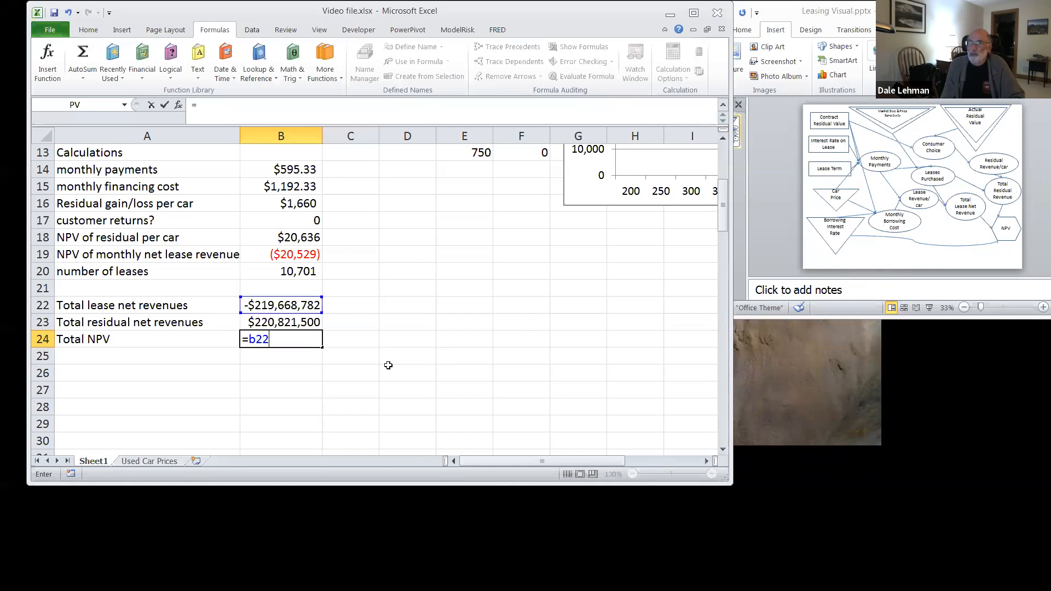
text(+b23)
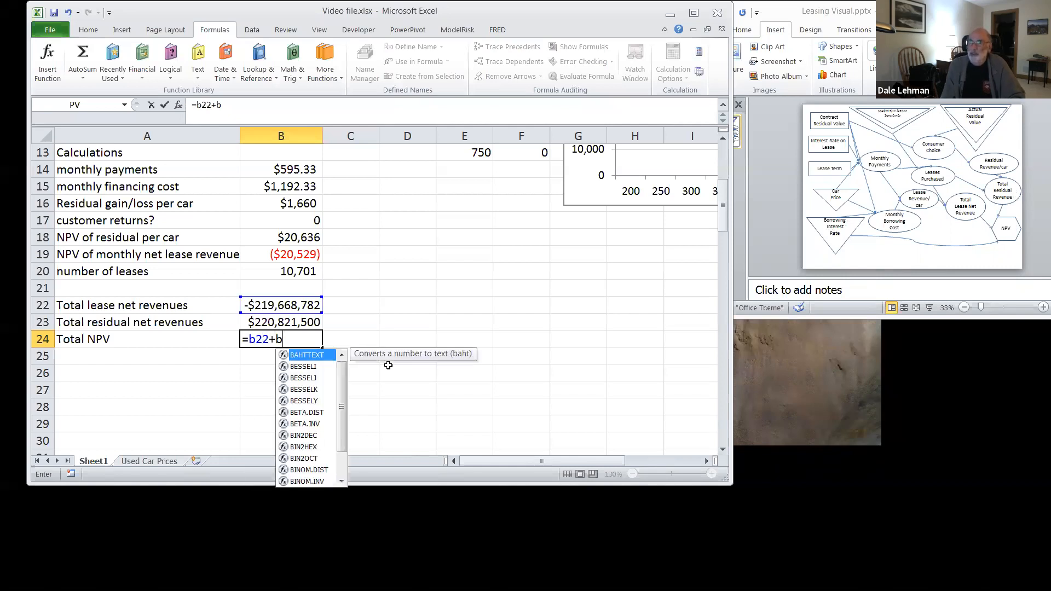
key(Return)
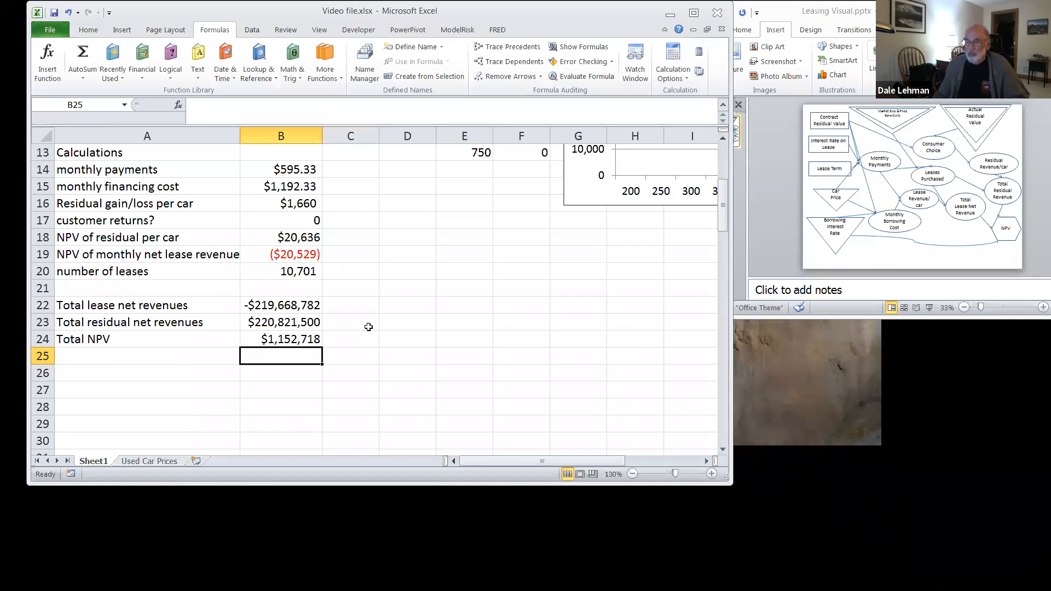
Step: Review the model's parameters, decisions and calculations alongside the total revenues and total NPV
scroll(368, 326, up, 1)
scroll(369, 326, up, 2)
scroll(368, 327, down, 3)
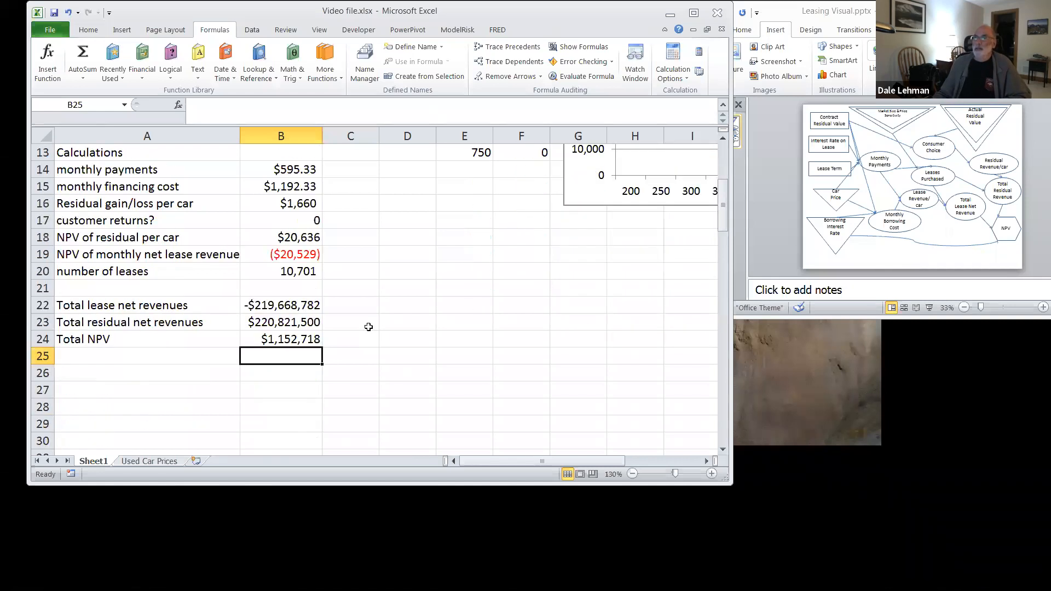
scroll(368, 327, up, 1)
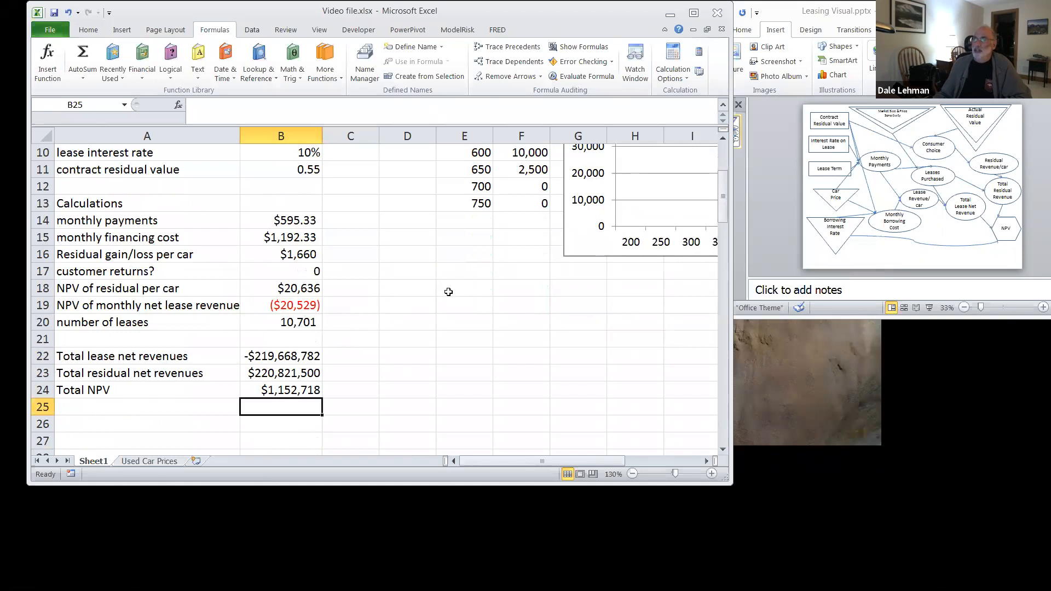
scroll(405, 330, up, 2)
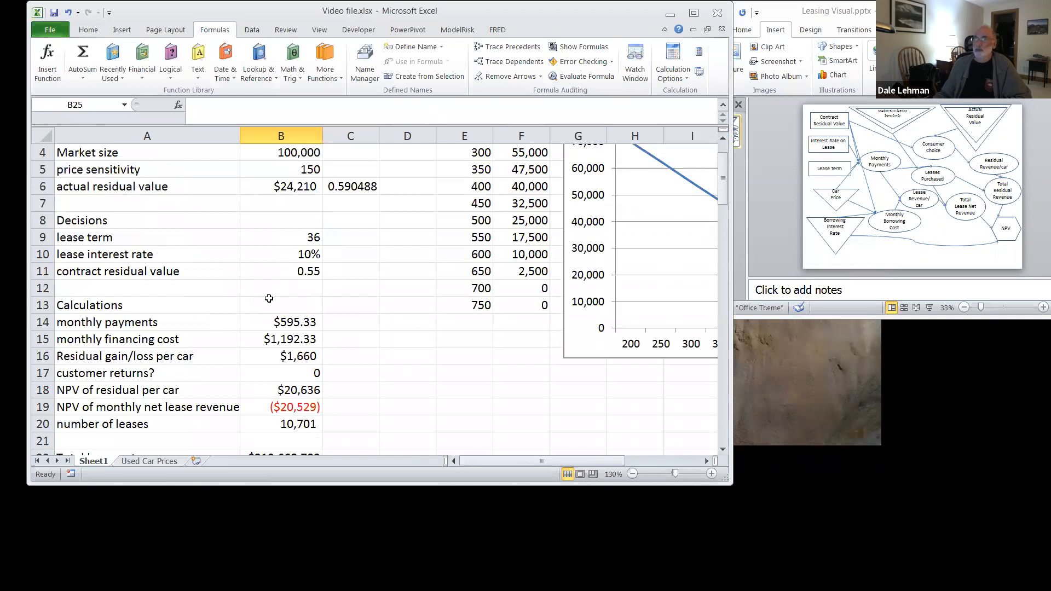
scroll(269, 299, down, 3)
scroll(269, 298, up, 3)
scroll(269, 298, up, 1)
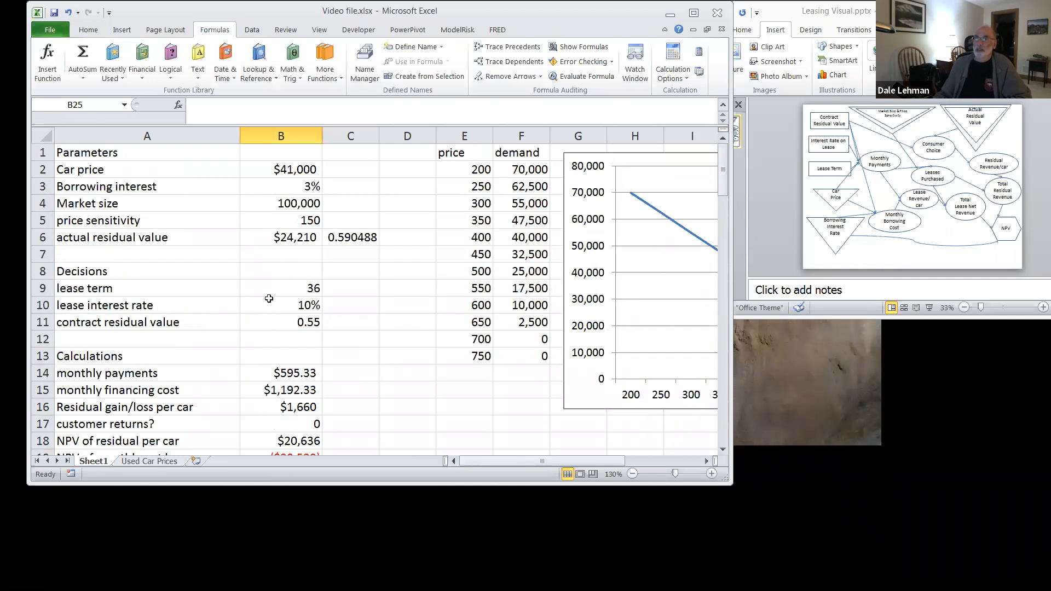
scroll(269, 298, down, 1)
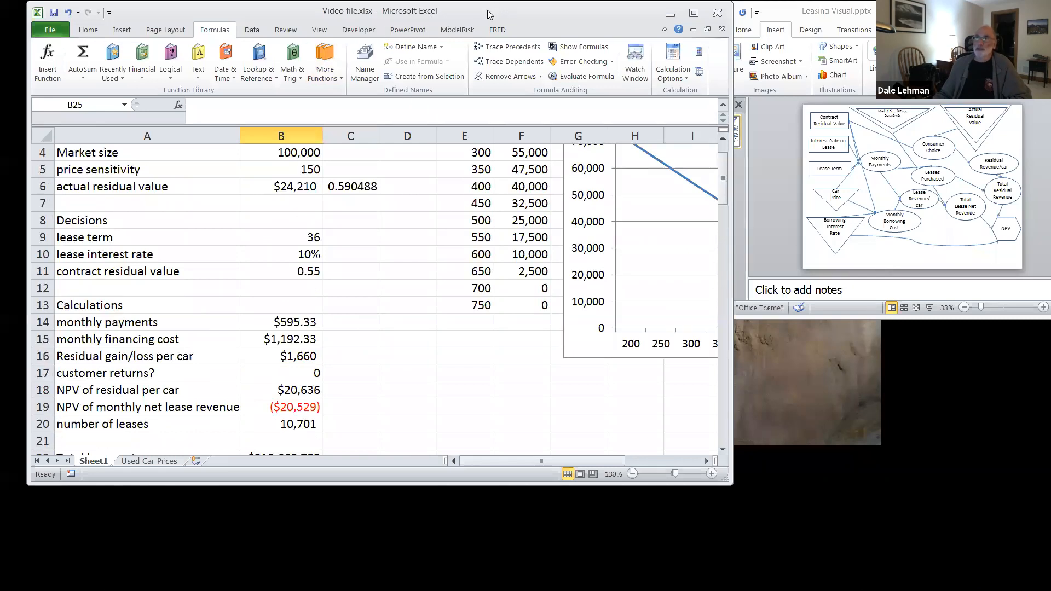
Step: Maximize the workbook window so that the whole model and the demand chart fit on screen
click(694, 14)
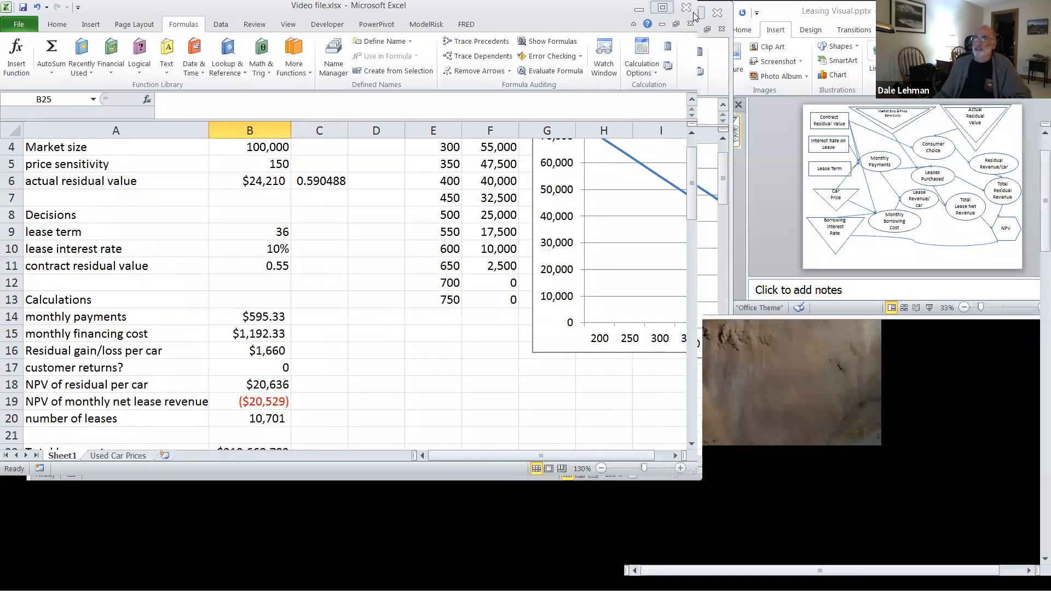
scroll(447, 361, up, 1)
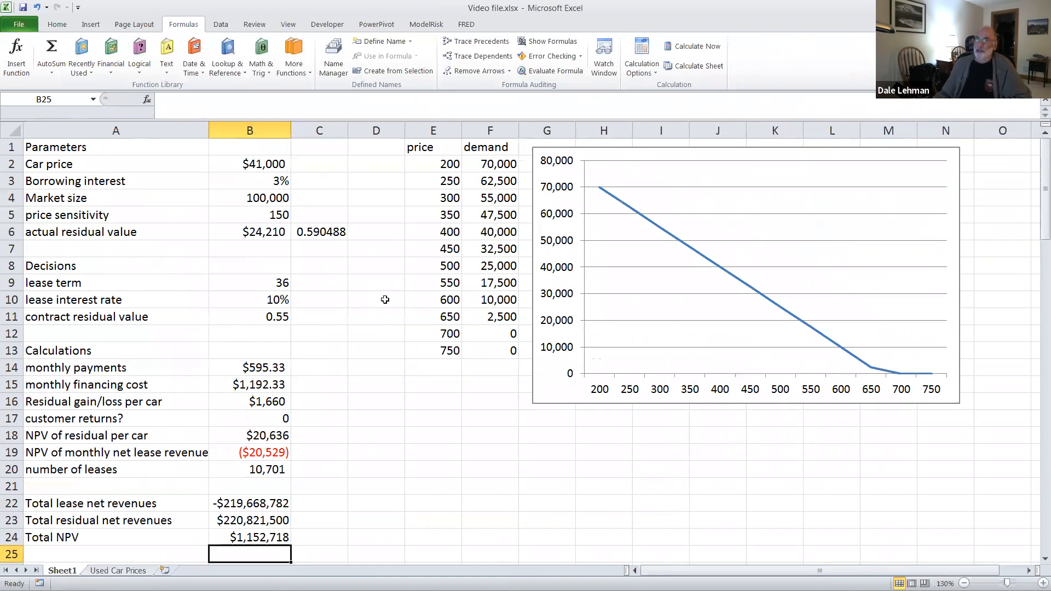
click(443, 434)
scroll(470, 504, down, 1)
scroll(471, 512, up, 1)
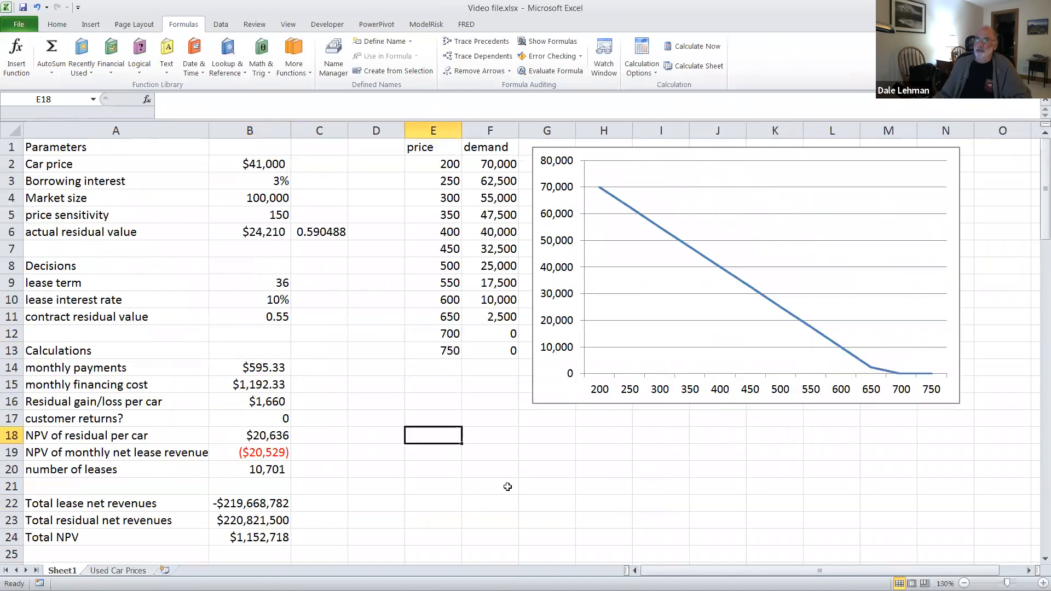
Step: Fill F18:R18 with a series of contract residual values from 0.5 to 0.62 in increments of 0.01
click(498, 440)
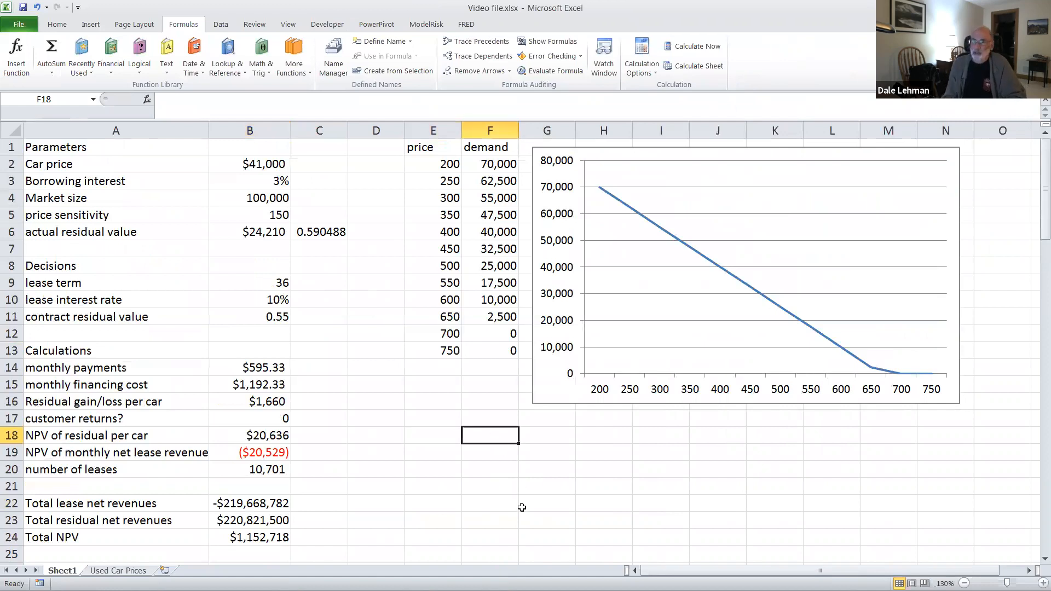
text(.5)
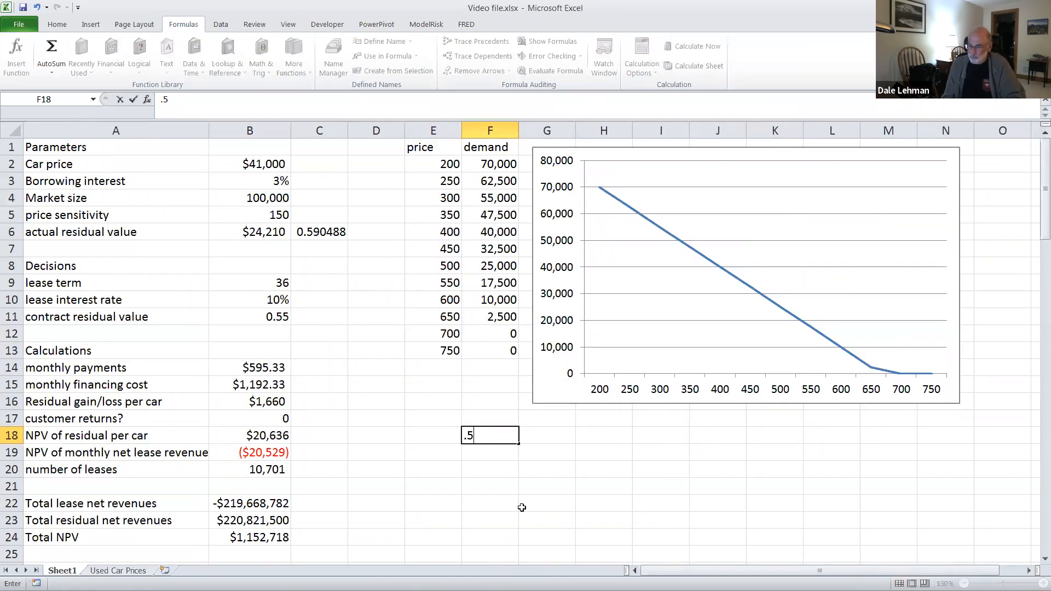
key(Tab)
text(.51)
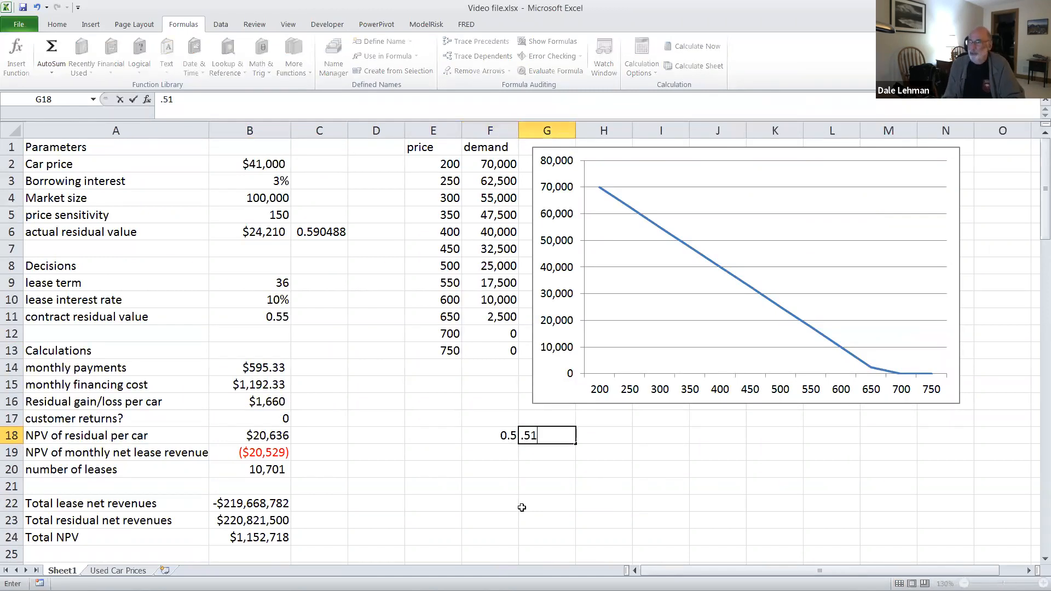
key(Return)
drag(507, 436, 865, 436)
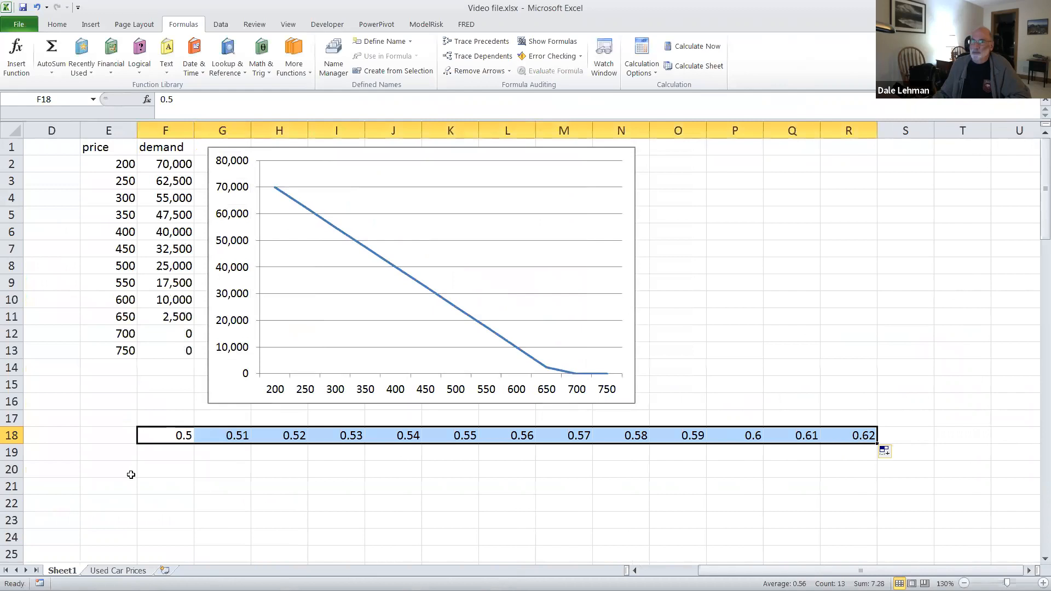
Step: Fill E19:E34 with a series of lease interest rates from 10% to 25% in 1% increments
drag(705, 574, 648, 571)
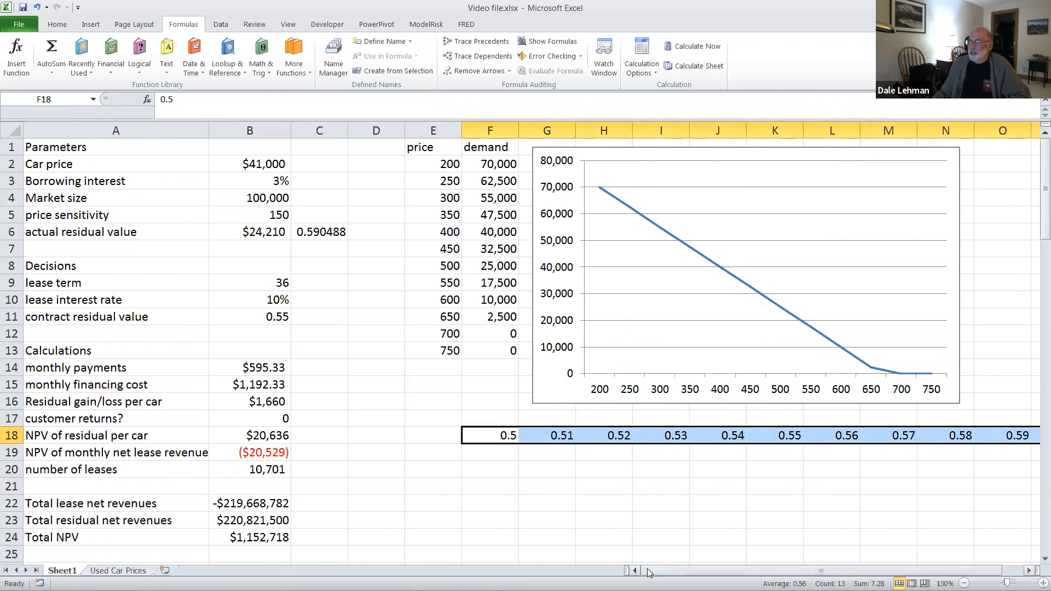
click(439, 452)
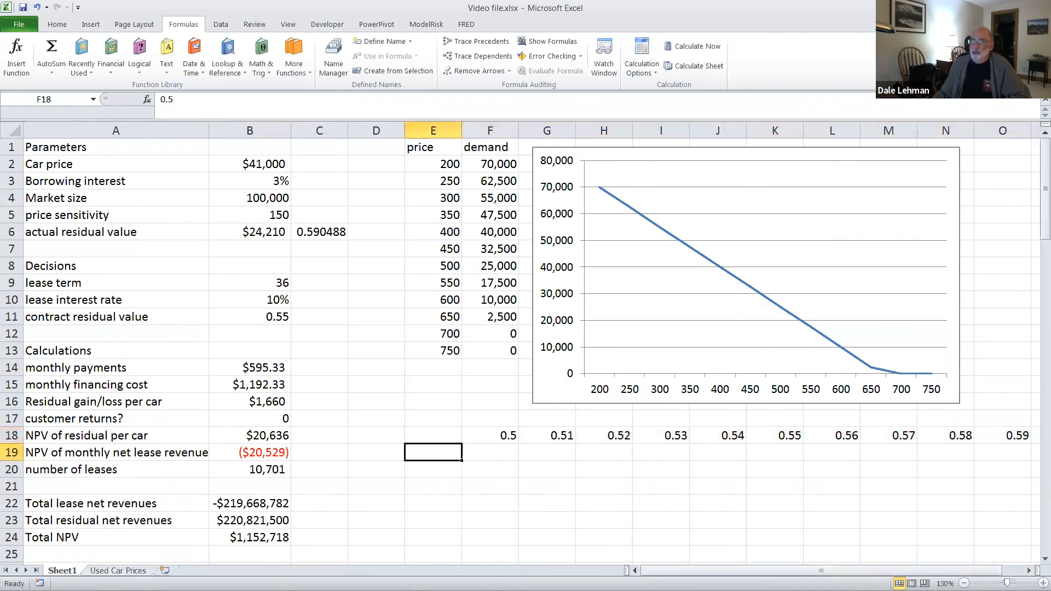
text(10)
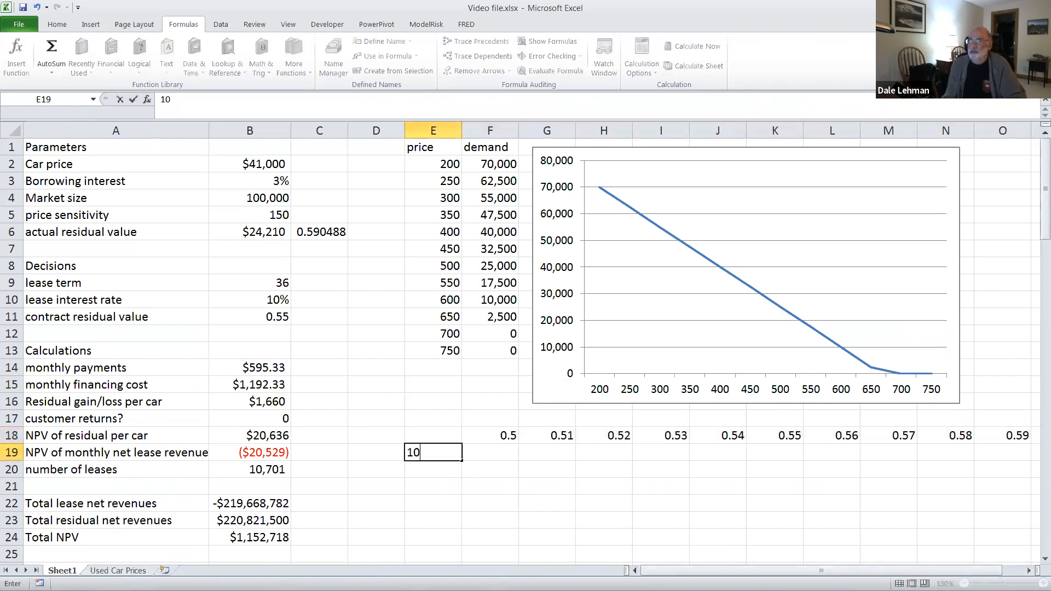
text(%)
key(Return)
text(11%)
key(Return)
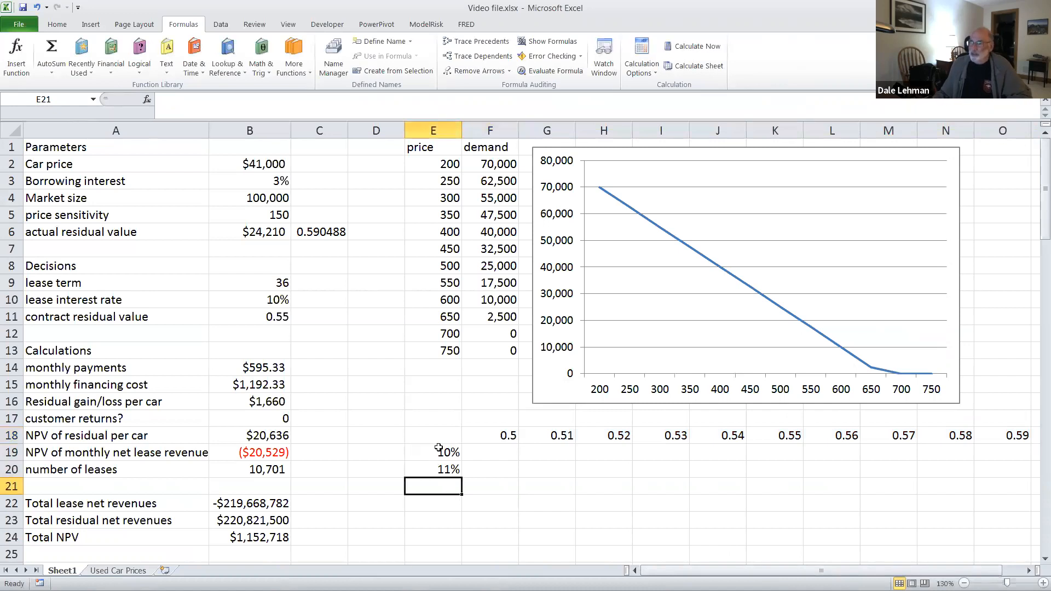
drag(438, 450, 455, 526)
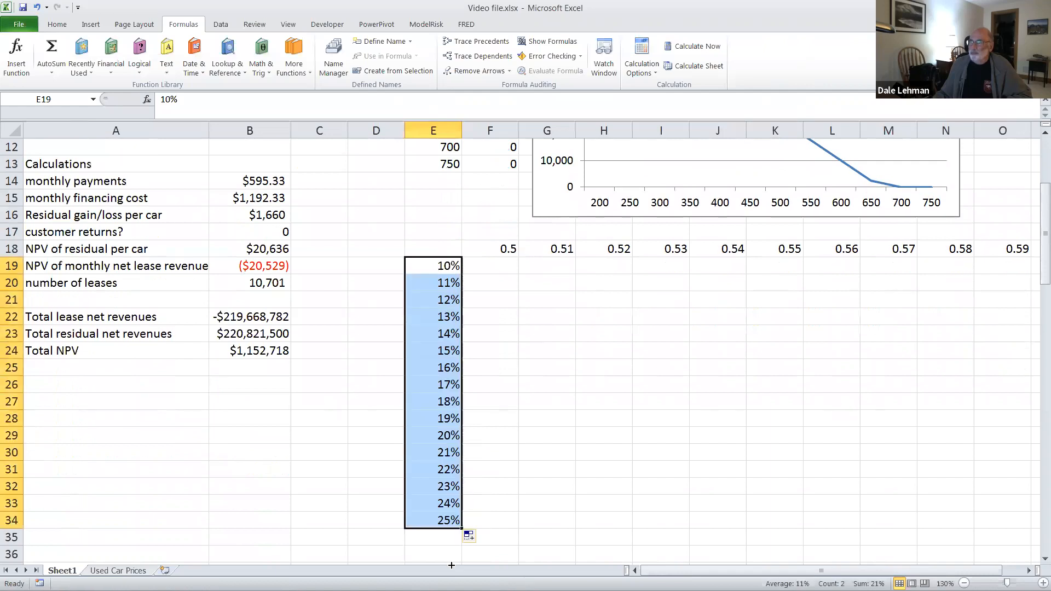
Step: Link the corner cell E18 of the sensitivity grid to the total NPV with the formula =B24
click(447, 250)
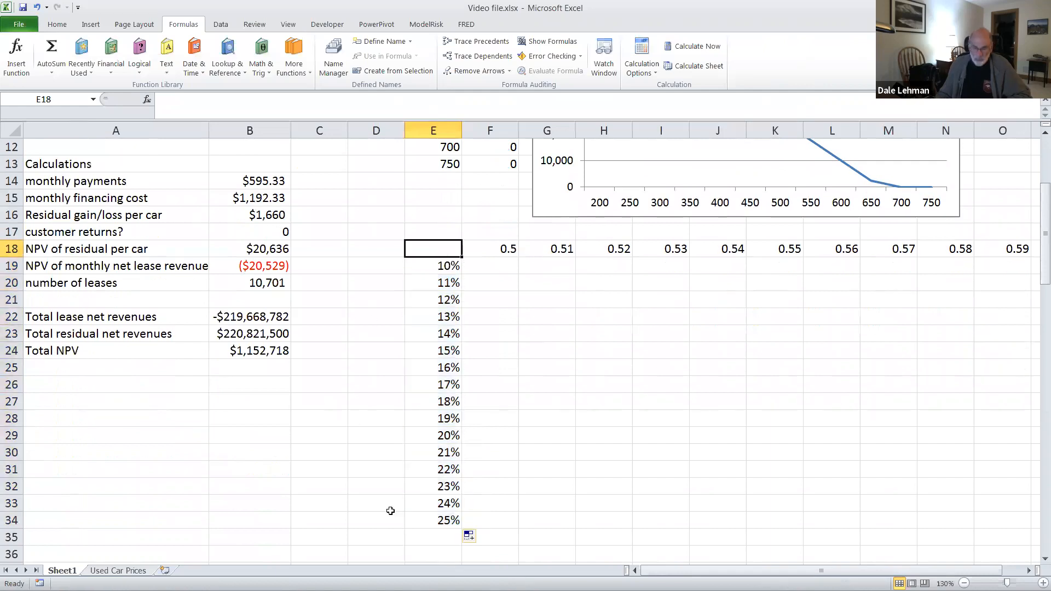
text(=)
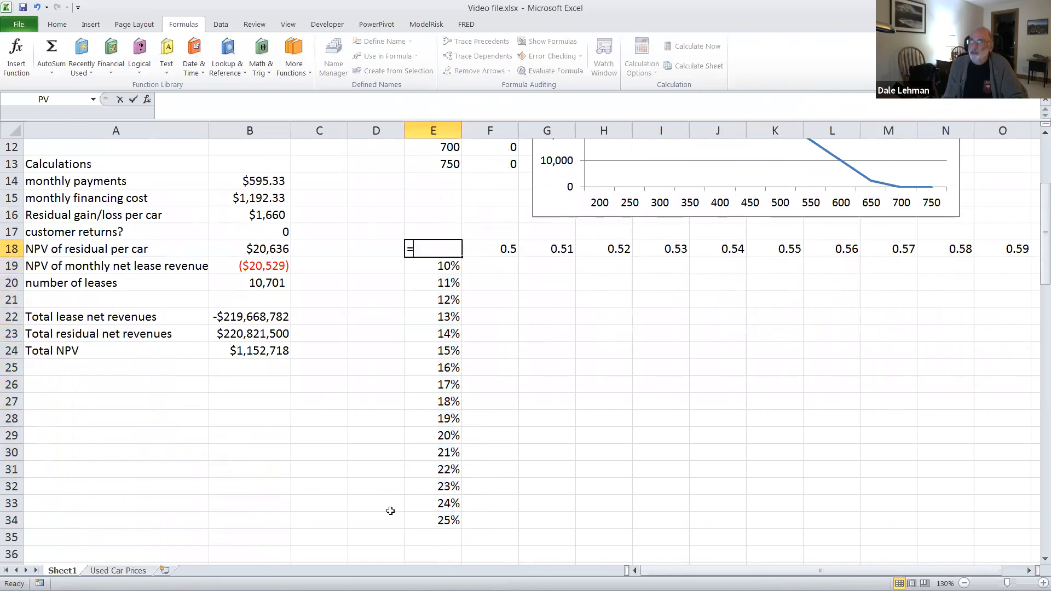
text(b24)
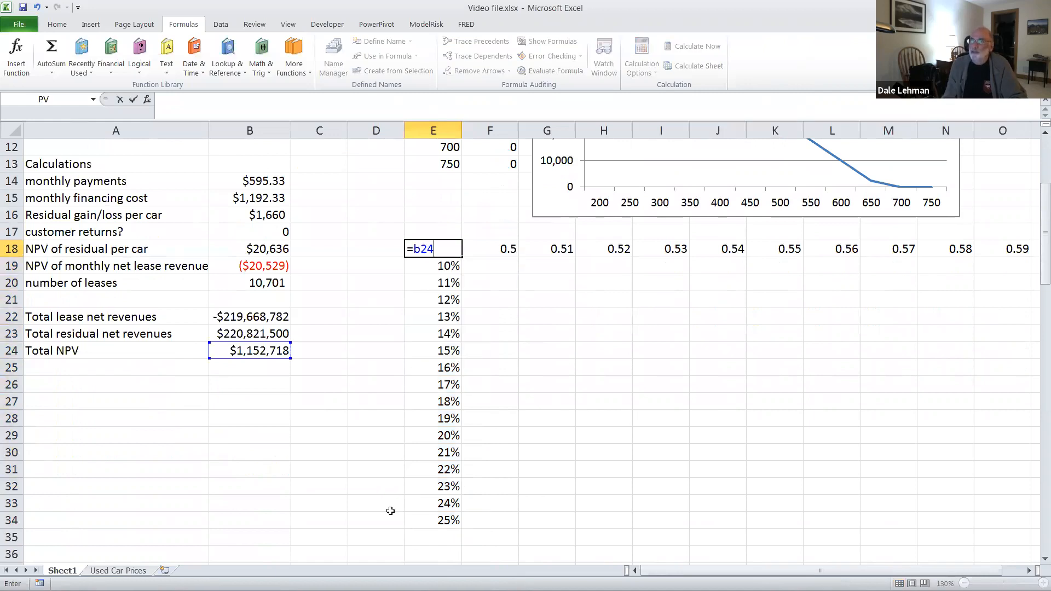
key(Return)
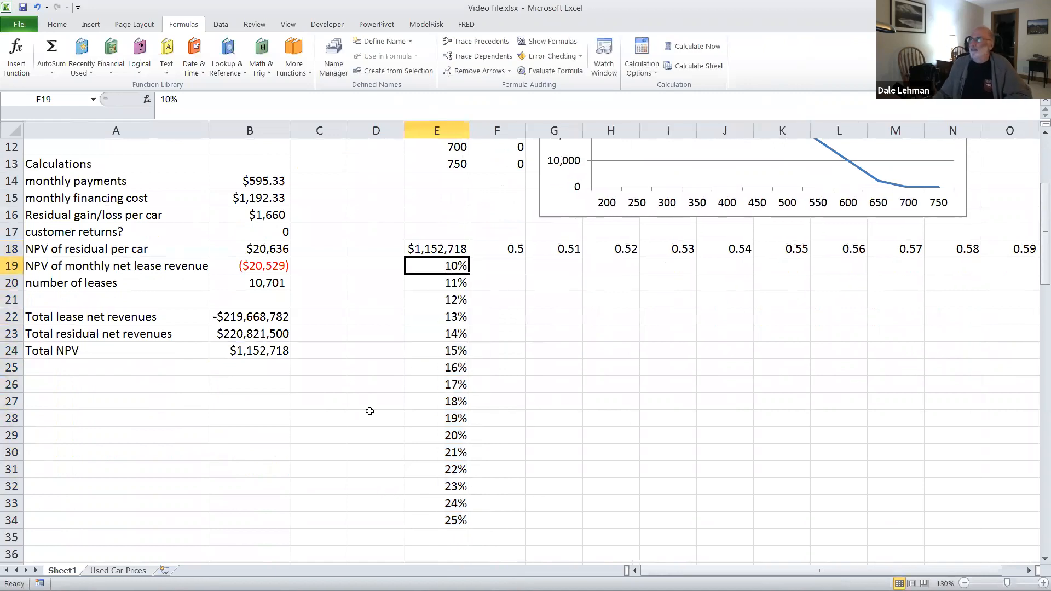
Step: Start a what-if data table on E18:R34 with the contract residual value in B11 as the row input cell
drag(426, 249, 920, 516)
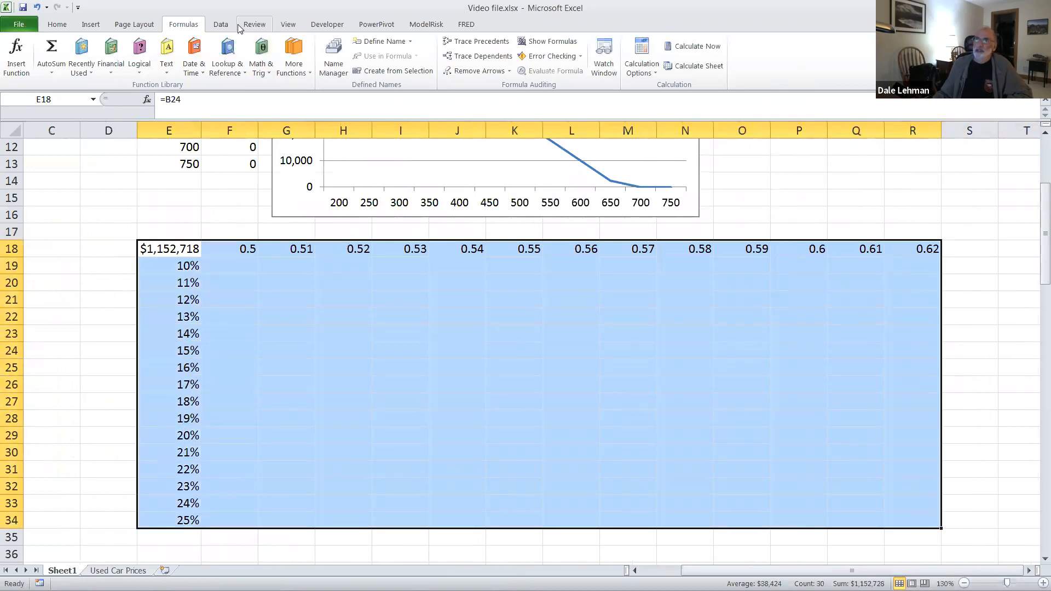
click(222, 25)
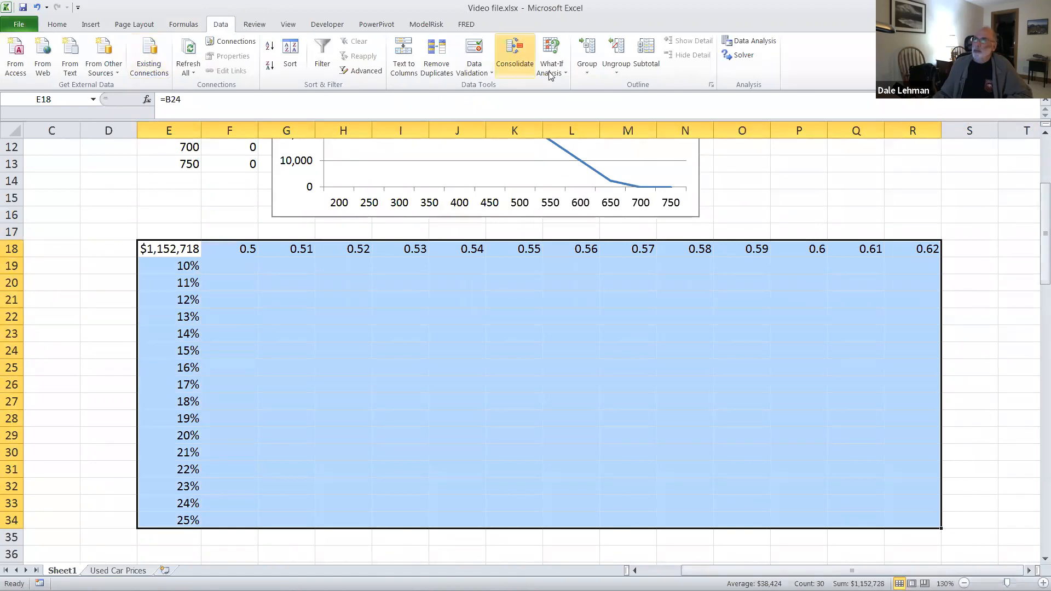
click(567, 73)
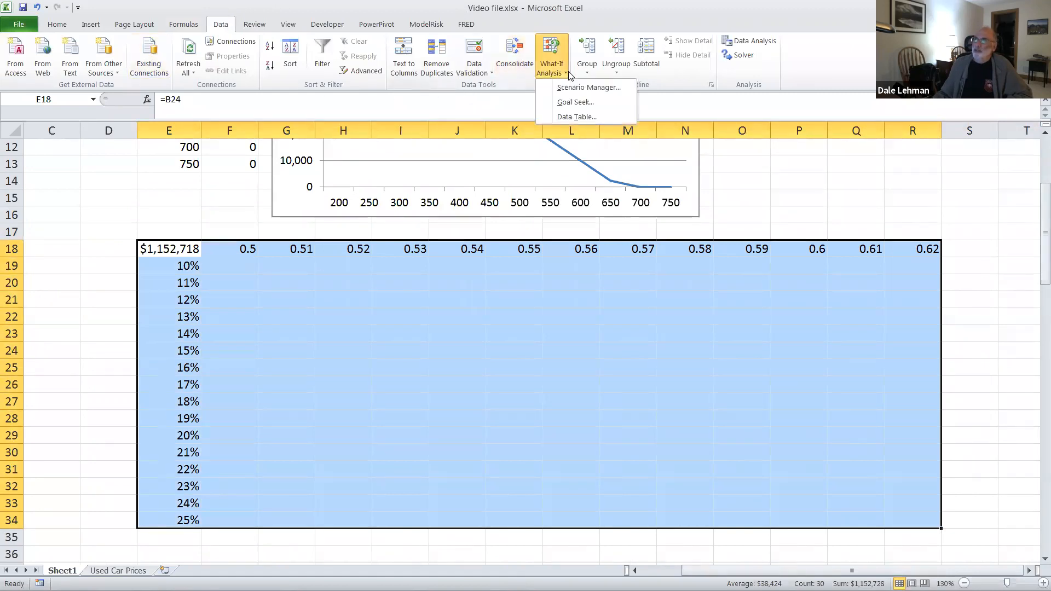
click(575, 117)
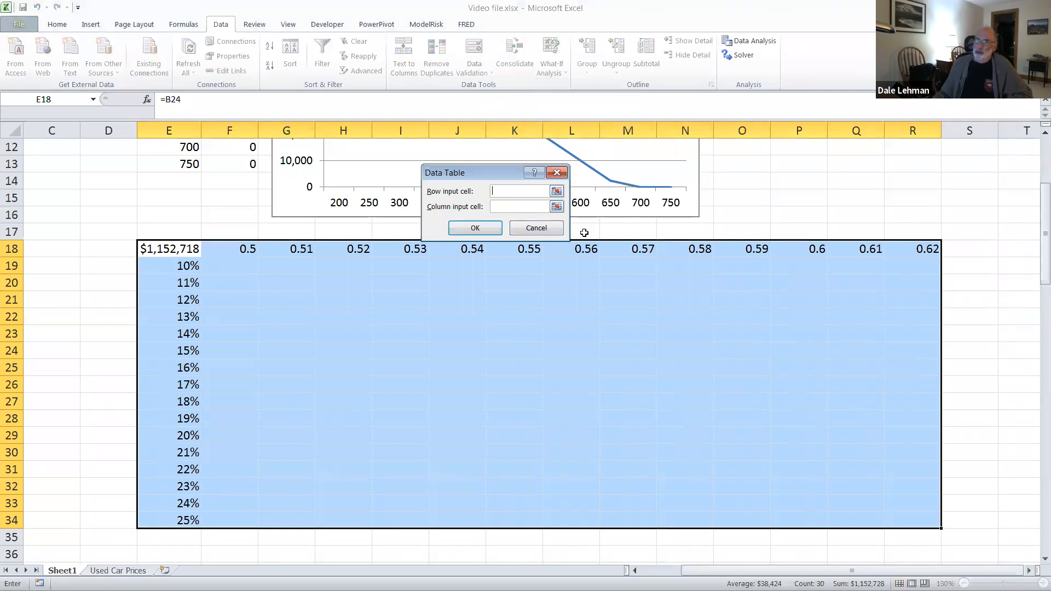
click(557, 191)
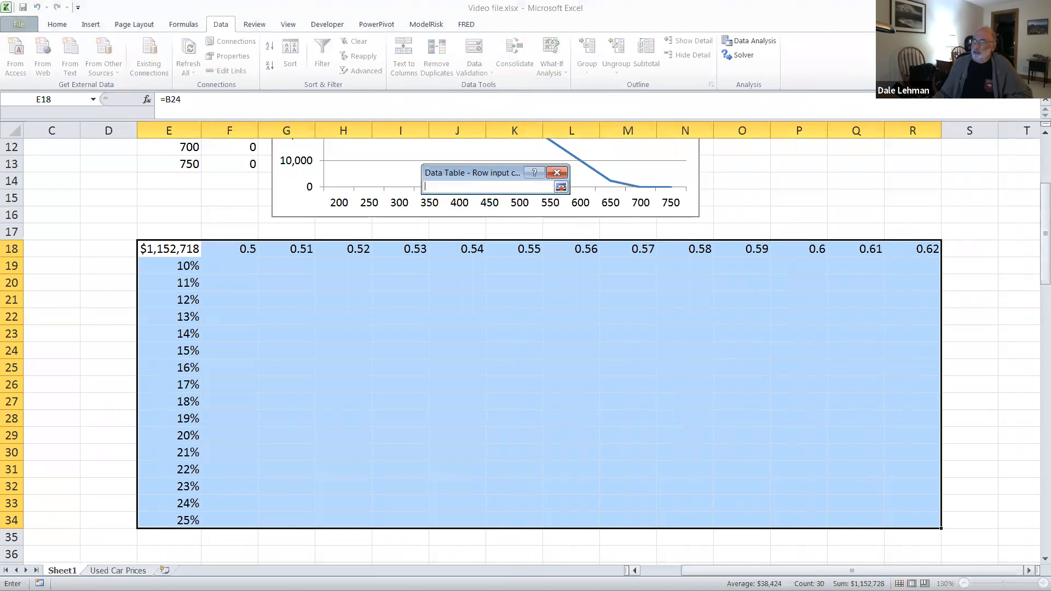
drag(852, 571, 821, 570)
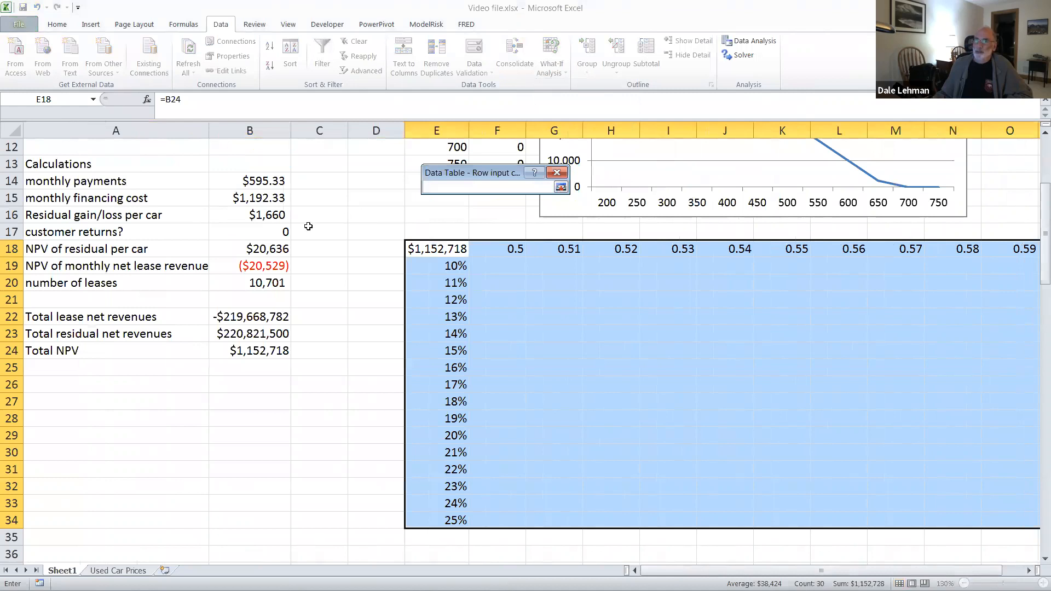
scroll(266, 232, up, 3)
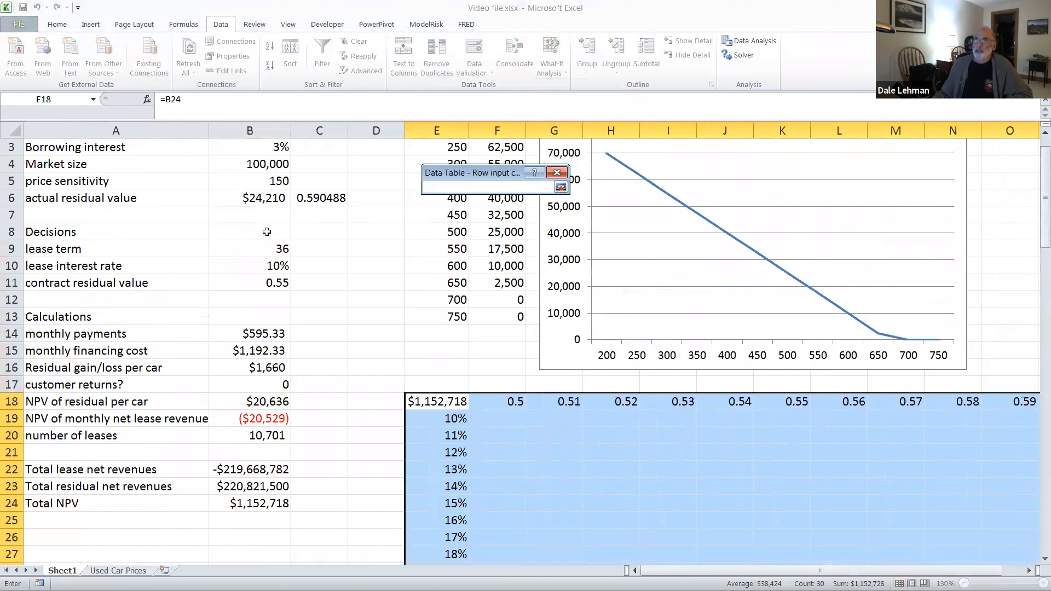
click(266, 281)
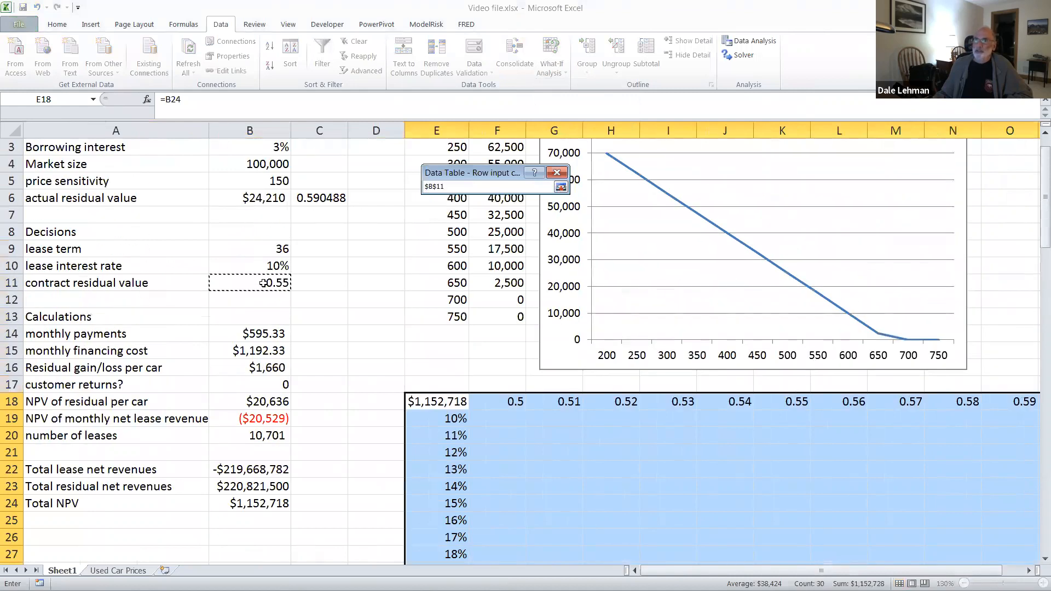
click(561, 187)
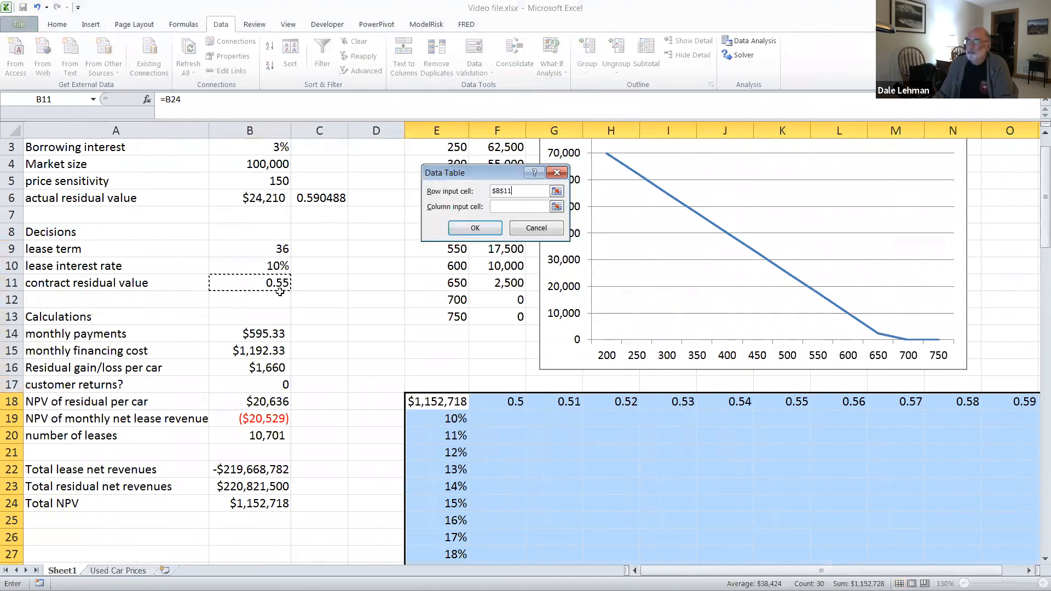
Step: Set the lease interest rate in B10 as the column input cell and create the data table
click(556, 208)
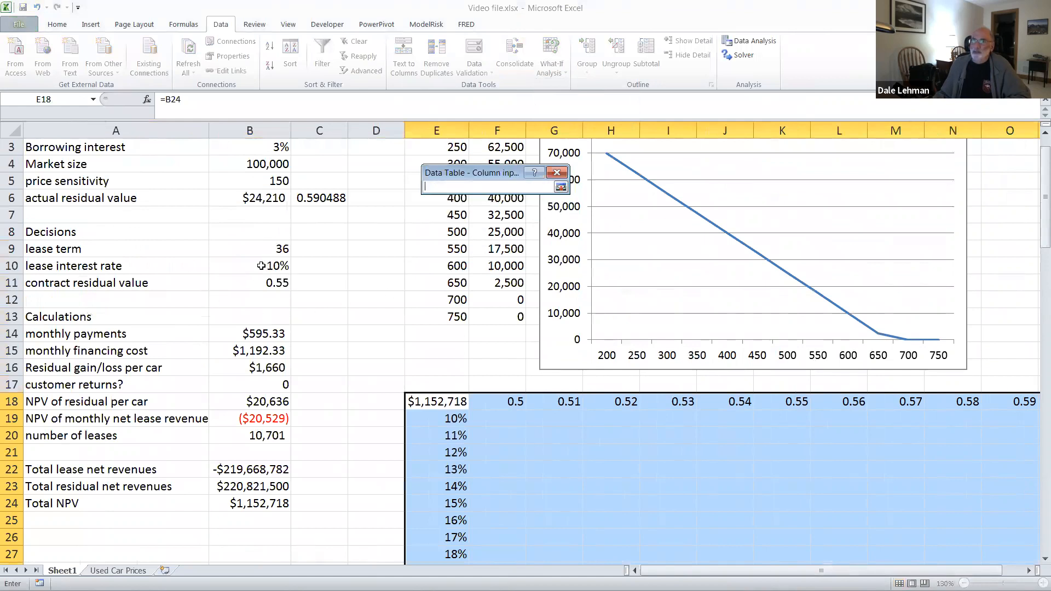
click(261, 266)
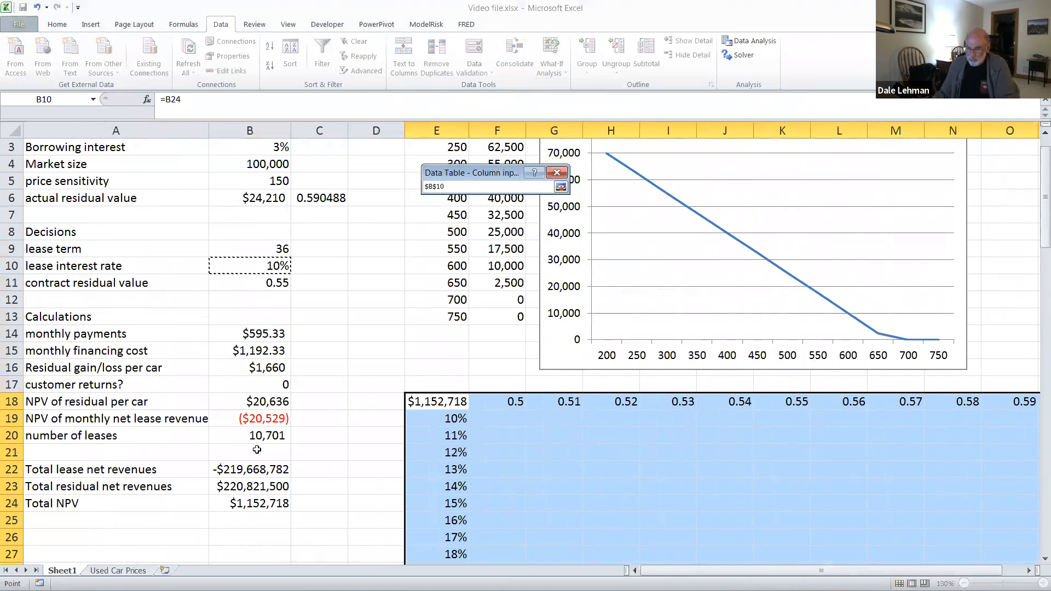
key(Return)
click(477, 228)
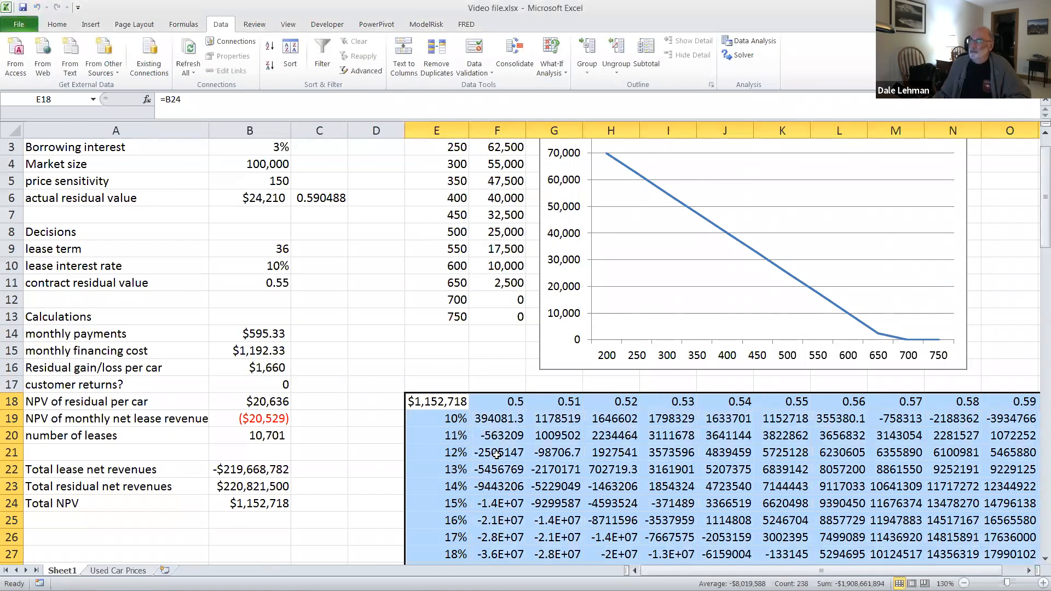
Step: Format the data table results in F19:R34 as currency with the $ symbol and 0 decimal places
scroll(497, 452, down, 2)
scroll(496, 452, down, 2)
drag(485, 216, 1037, 359)
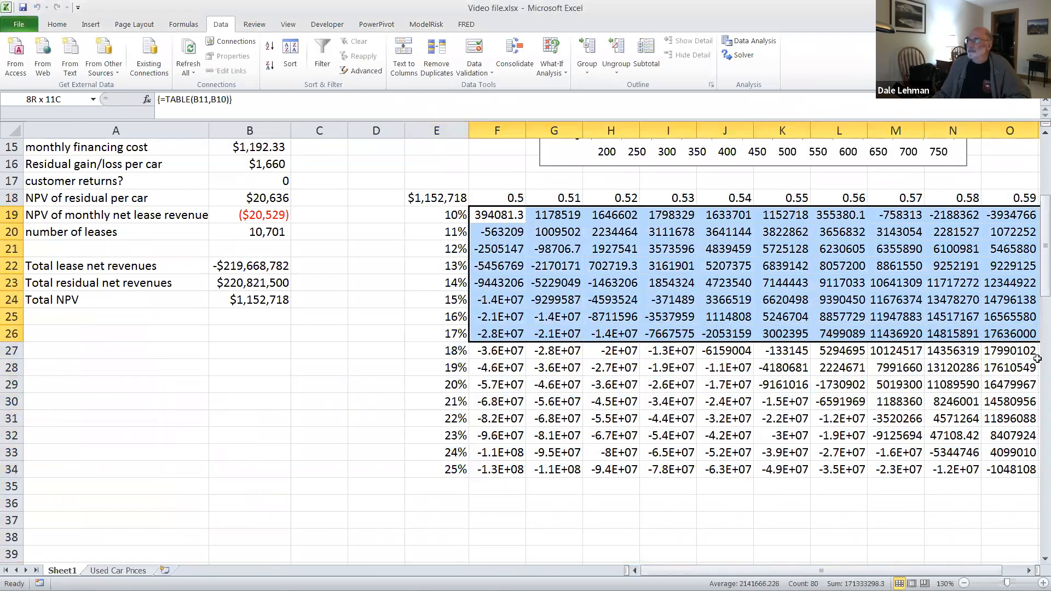
drag(1038, 410, 897, 465)
right_click(640, 407)
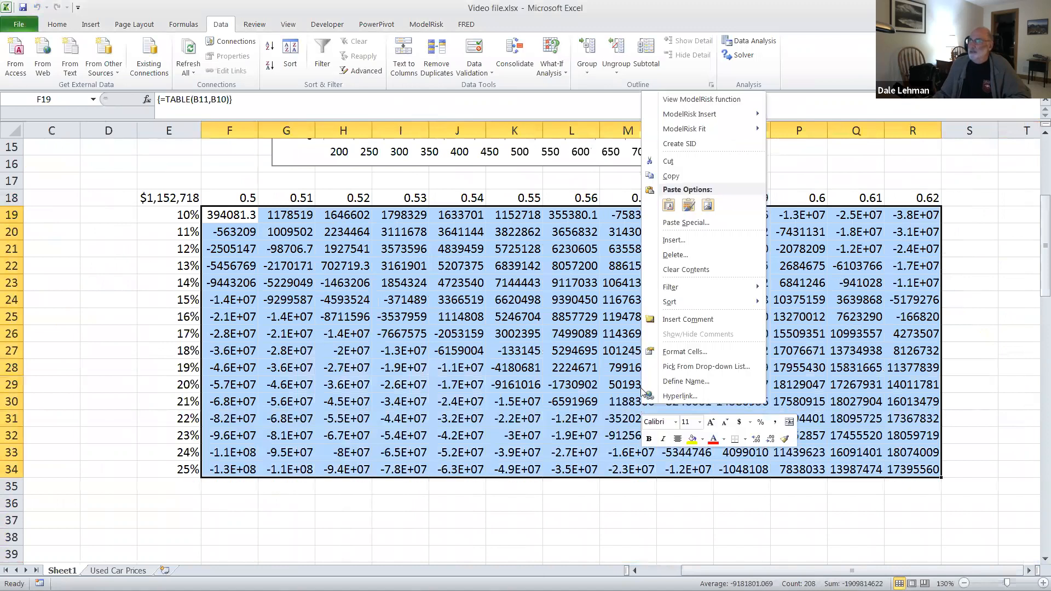
click(691, 351)
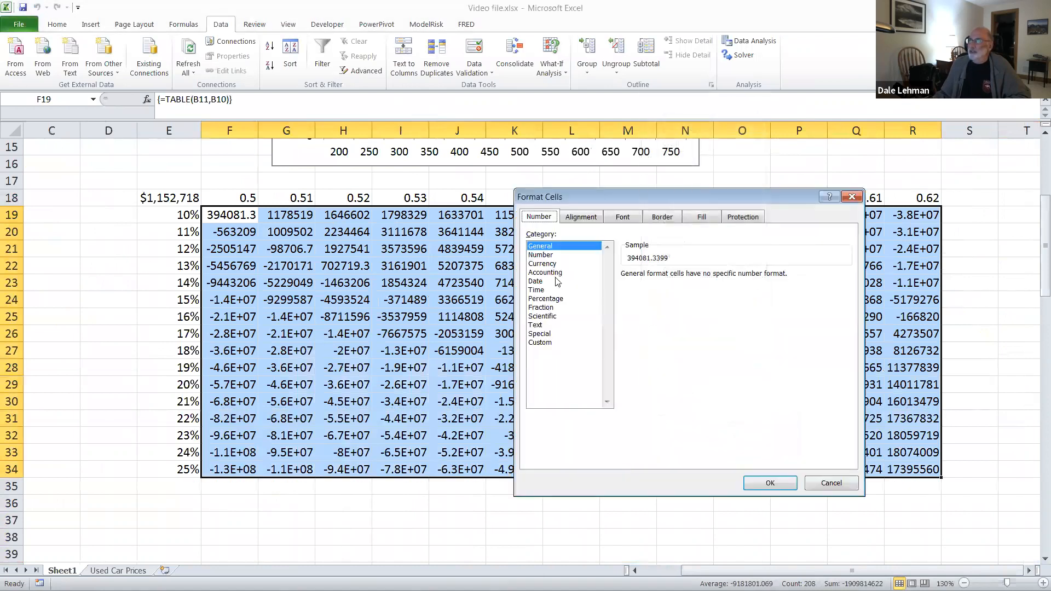
click(550, 263)
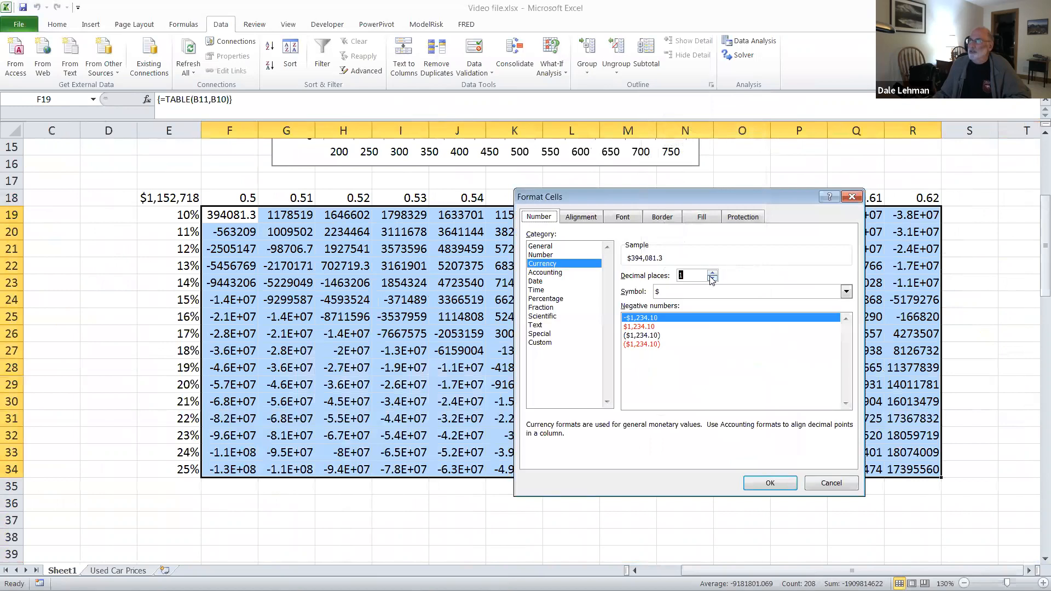
click(769, 483)
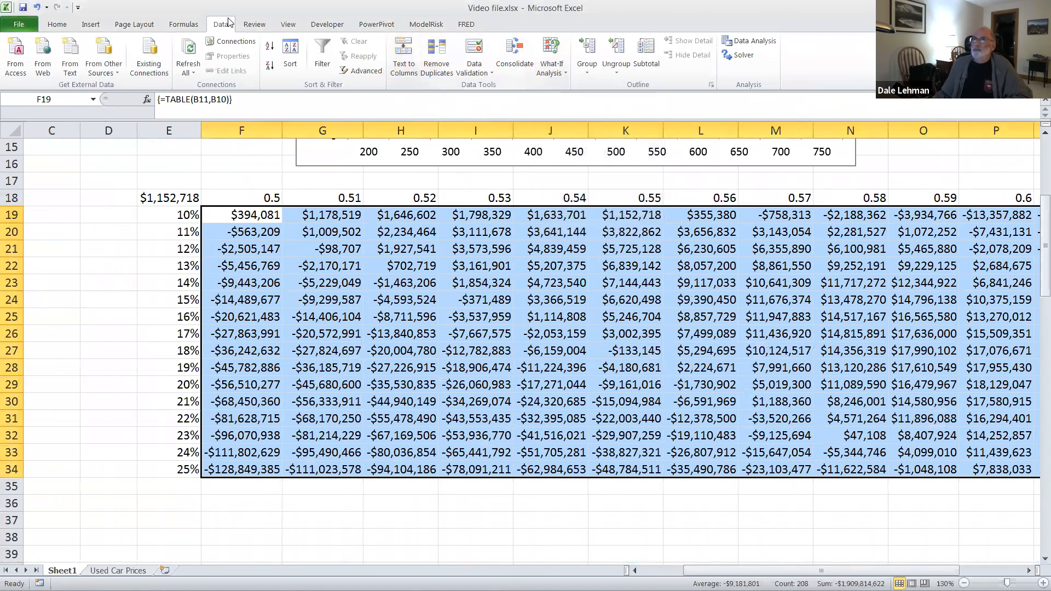
Step: Apply the green-yellow-red color scale as conditional formatting to the NPV results in F19:R34
click(61, 25)
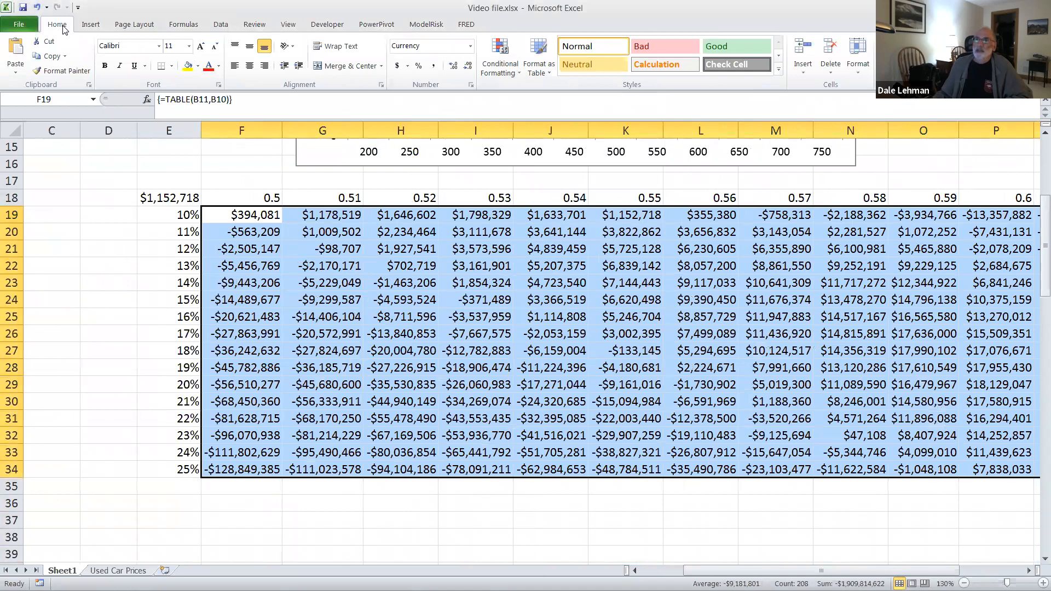
click(515, 70)
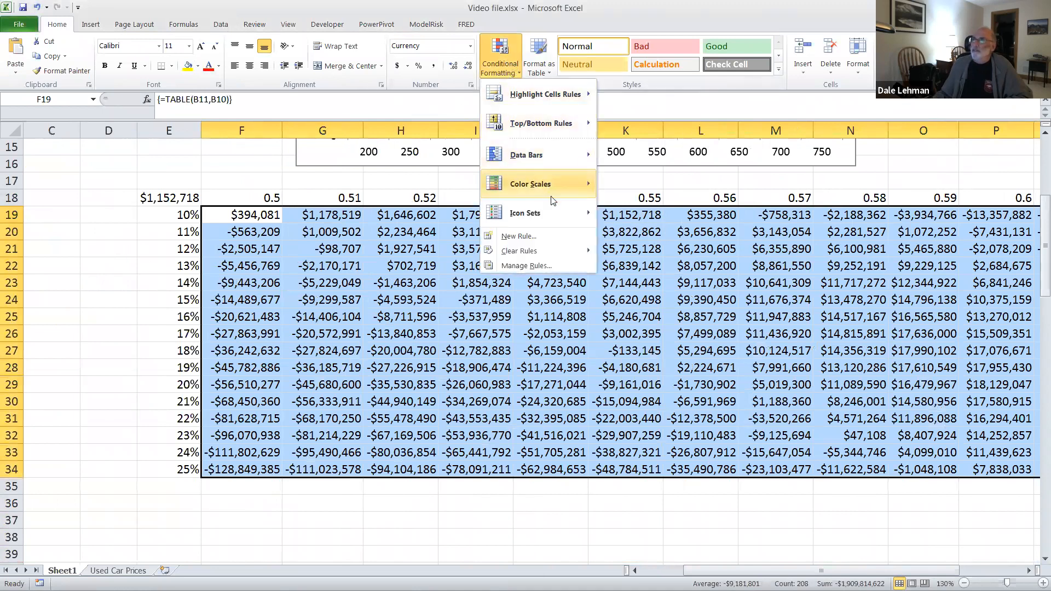
mouse_move(560, 184)
click(610, 182)
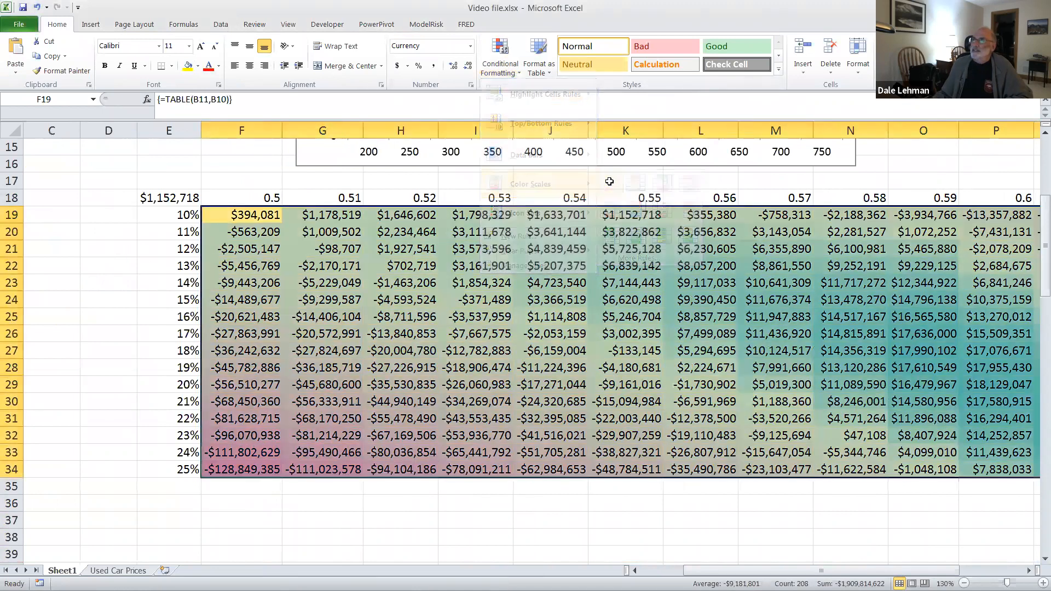
click(555, 492)
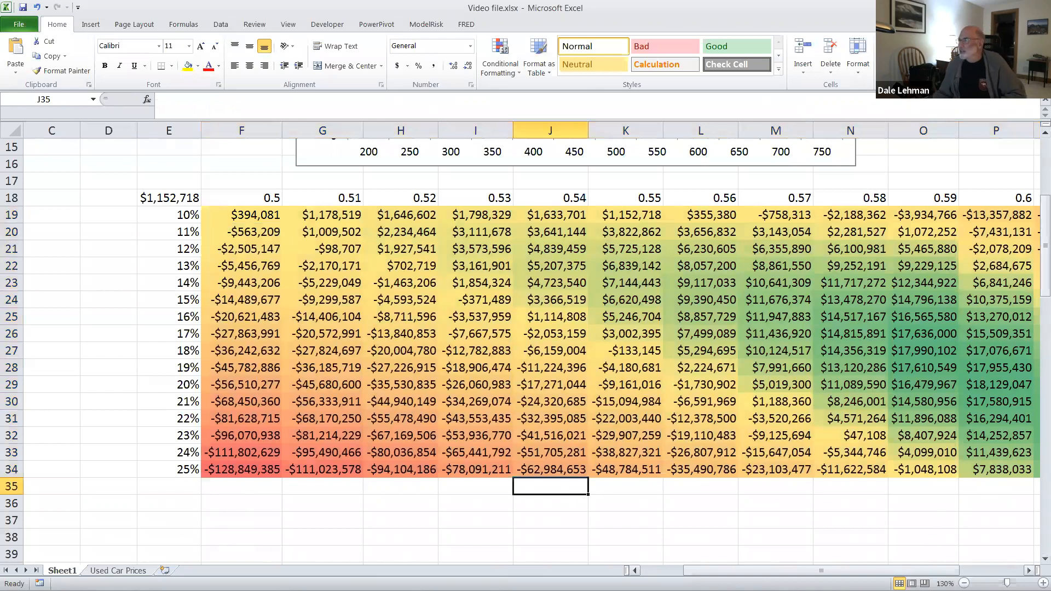
Step: Locate the highest NPV in the data table, select its cell, and check the matching interest rate and residual value
drag(885, 570, 949, 570)
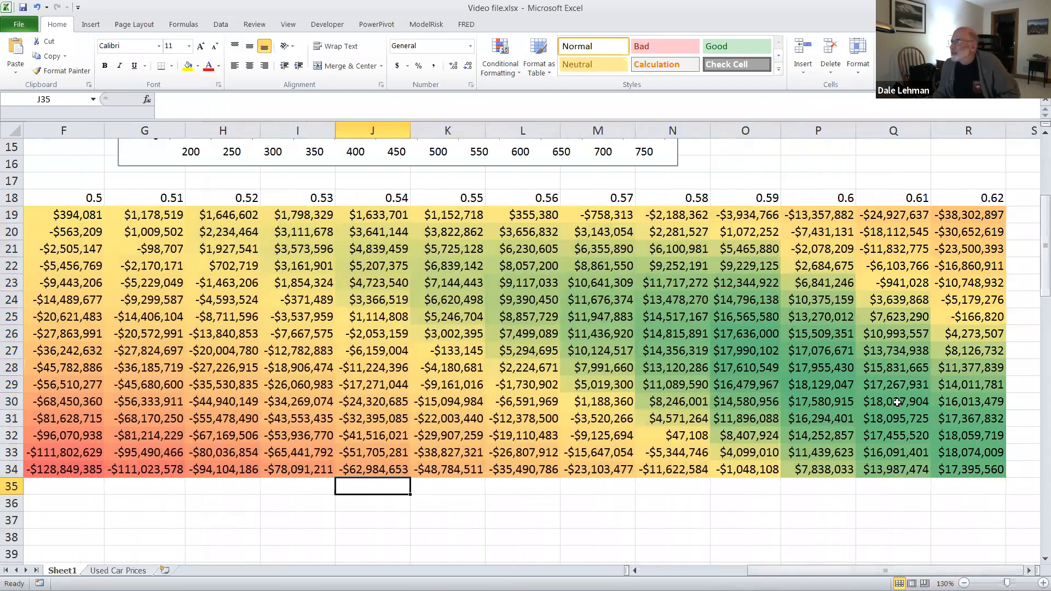
click(818, 384)
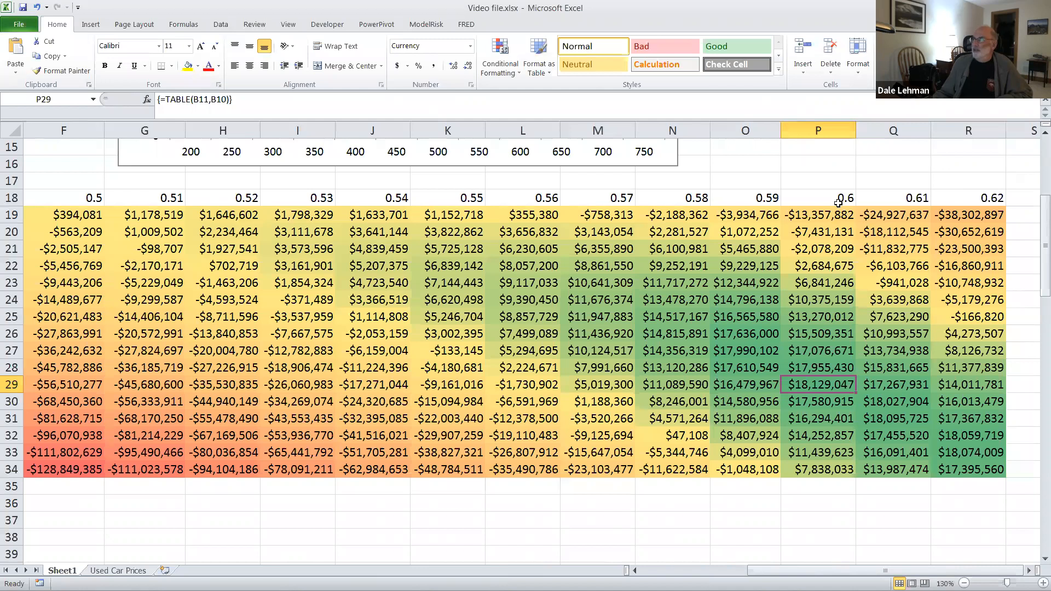
drag(852, 572, 830, 574)
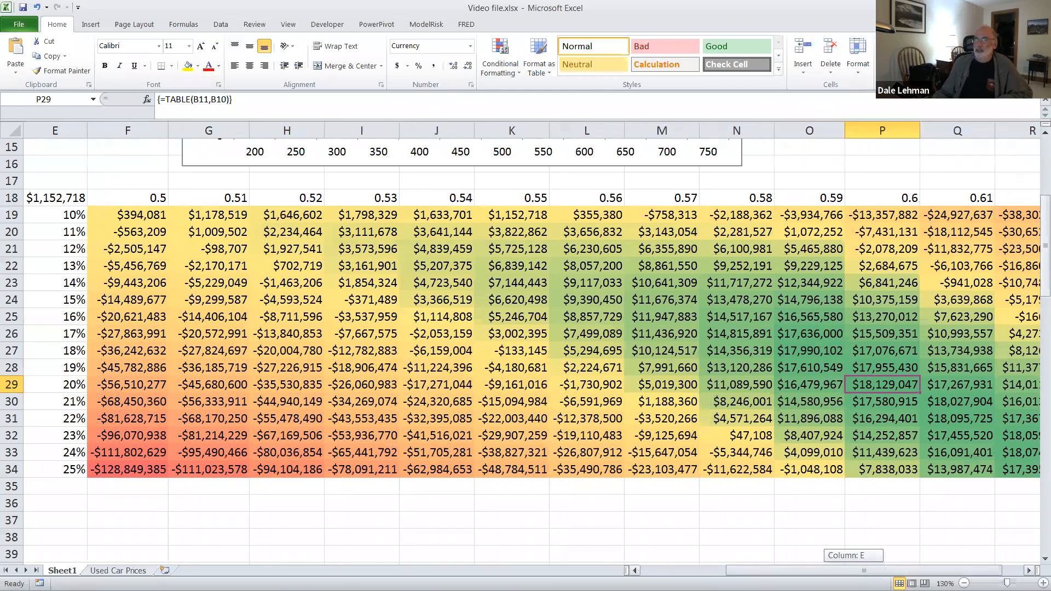
drag(831, 574, 745, 574)
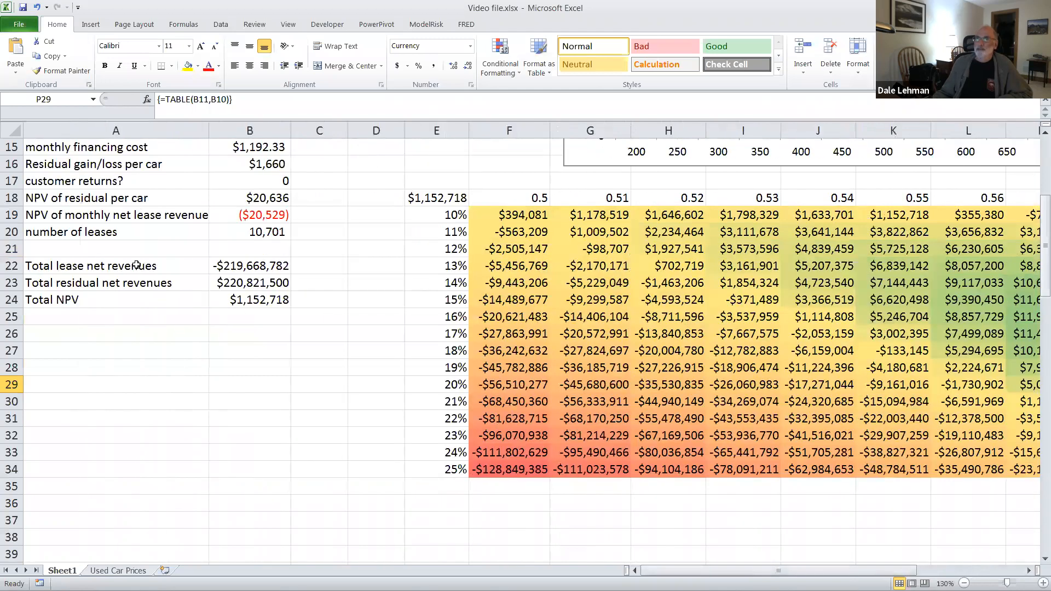
Step: Set the lease interest rate in B10 to 20% and the contract residual value in B11 to 0.6
scroll(136, 266, up, 2)
scroll(248, 279, up, 1)
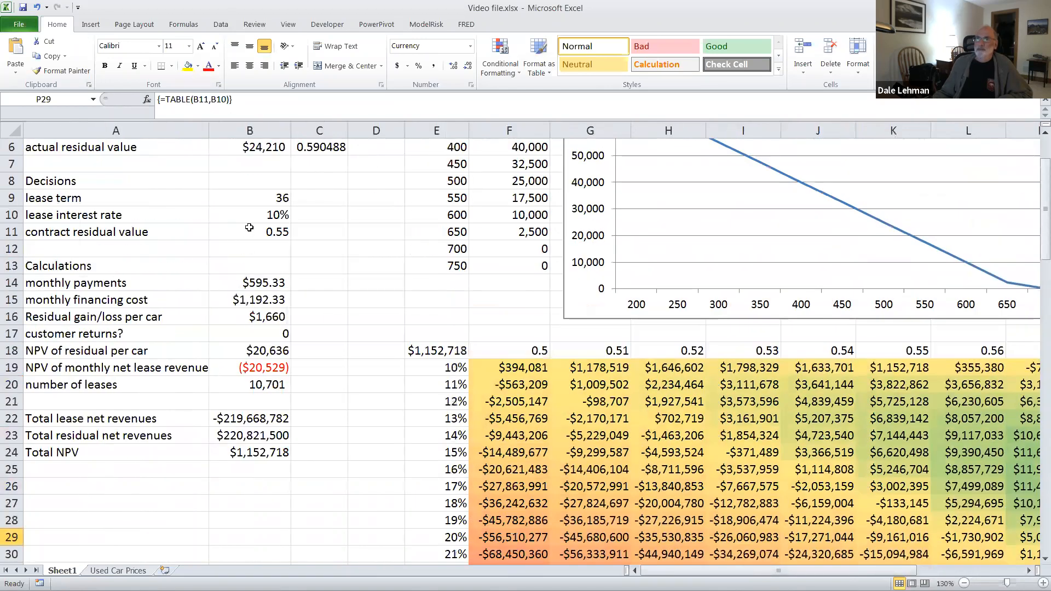
click(253, 217)
text(20)
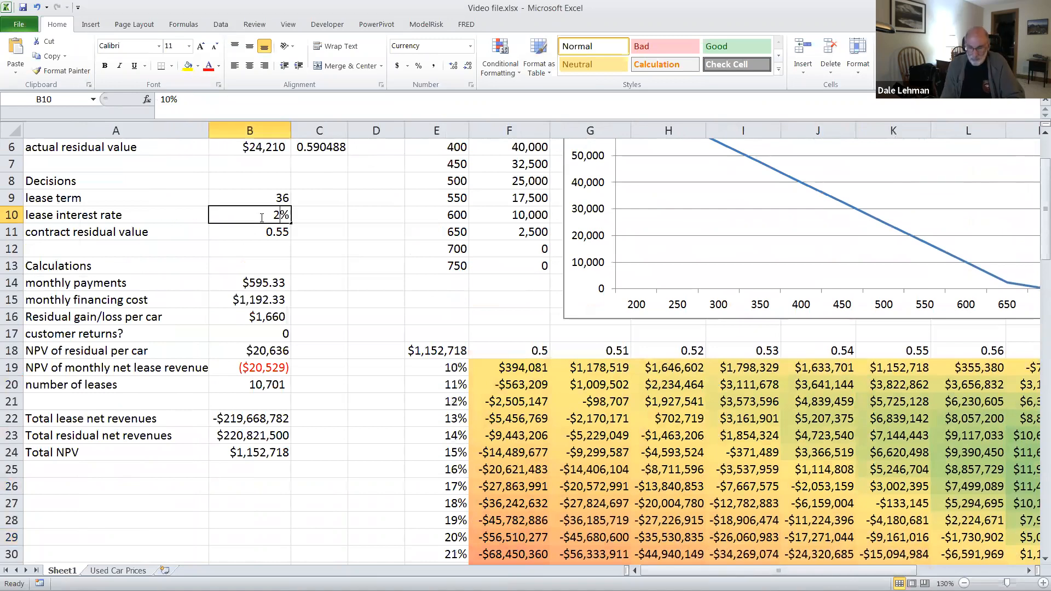
key(Return)
text(.6)
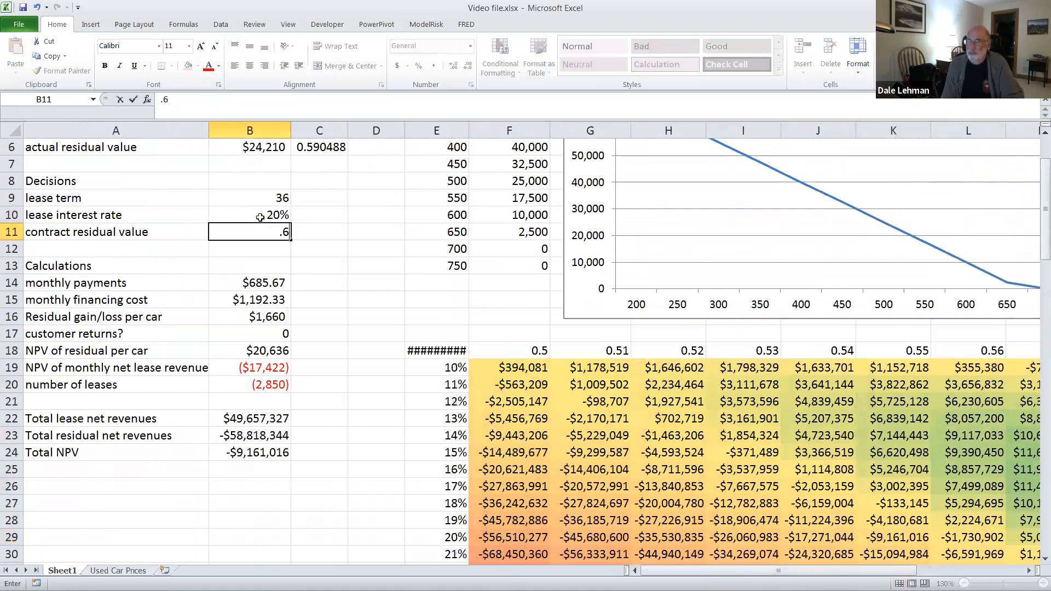
key(Return)
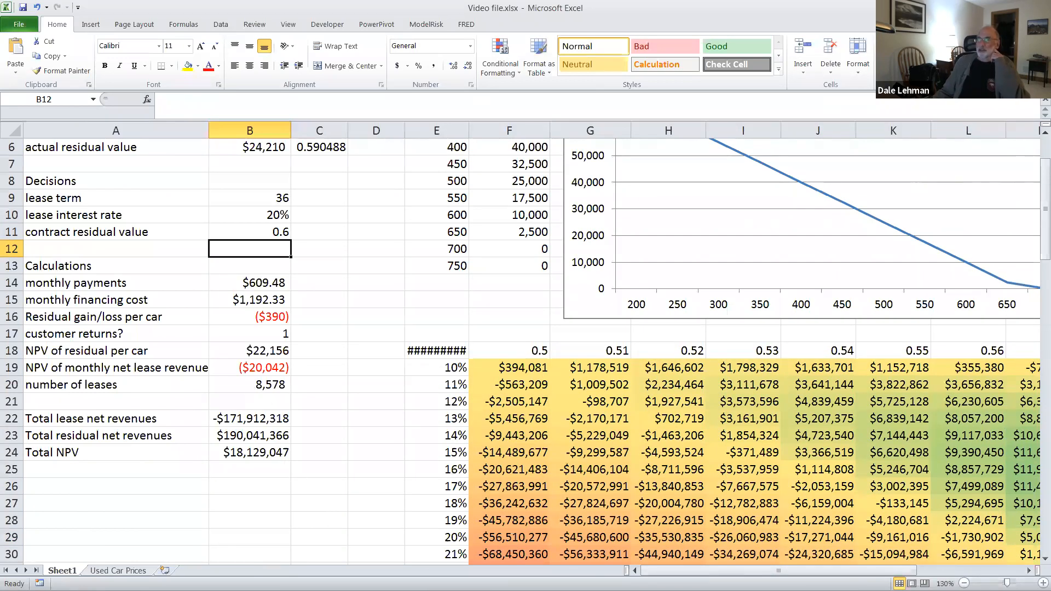
Step: Examine the color-scaled NPV table together with the model's parameters, decisions and calculated results
scroll(265, 252, up, 2)
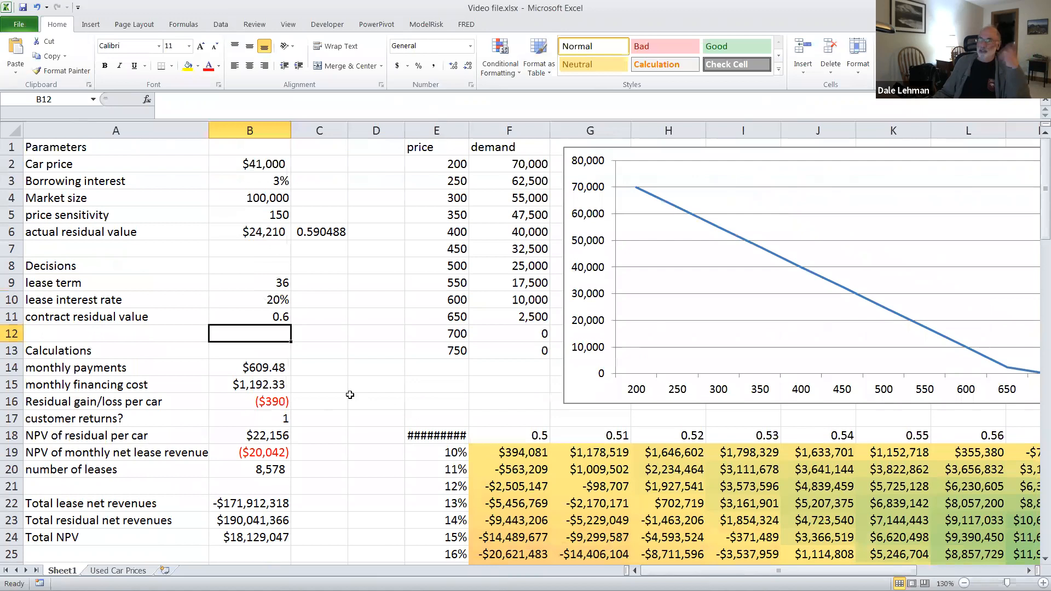
scroll(406, 426, down, 3)
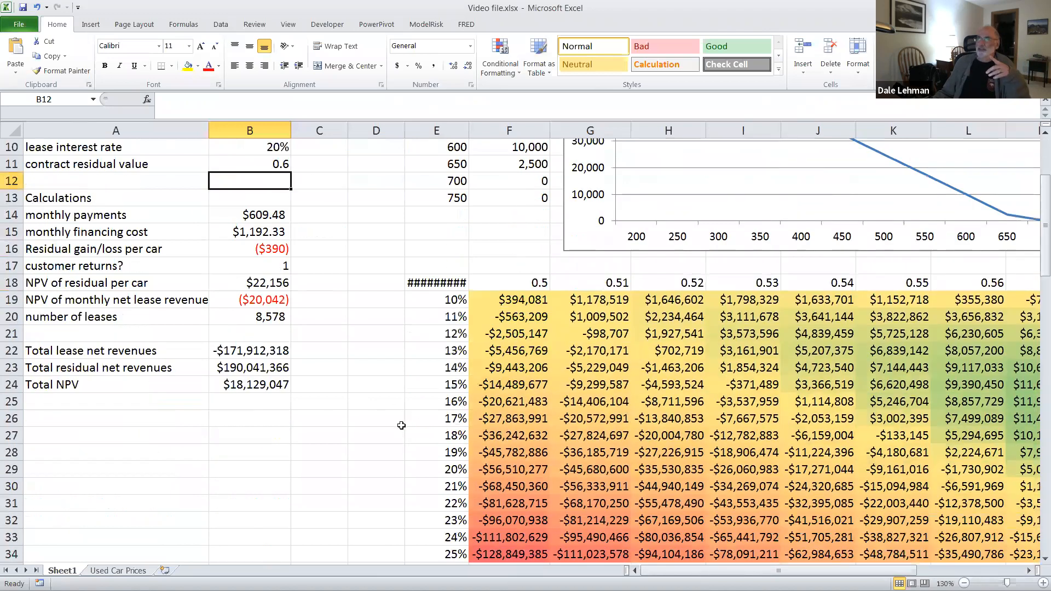
scroll(402, 425, up, 1)
scroll(399, 427, up, 1)
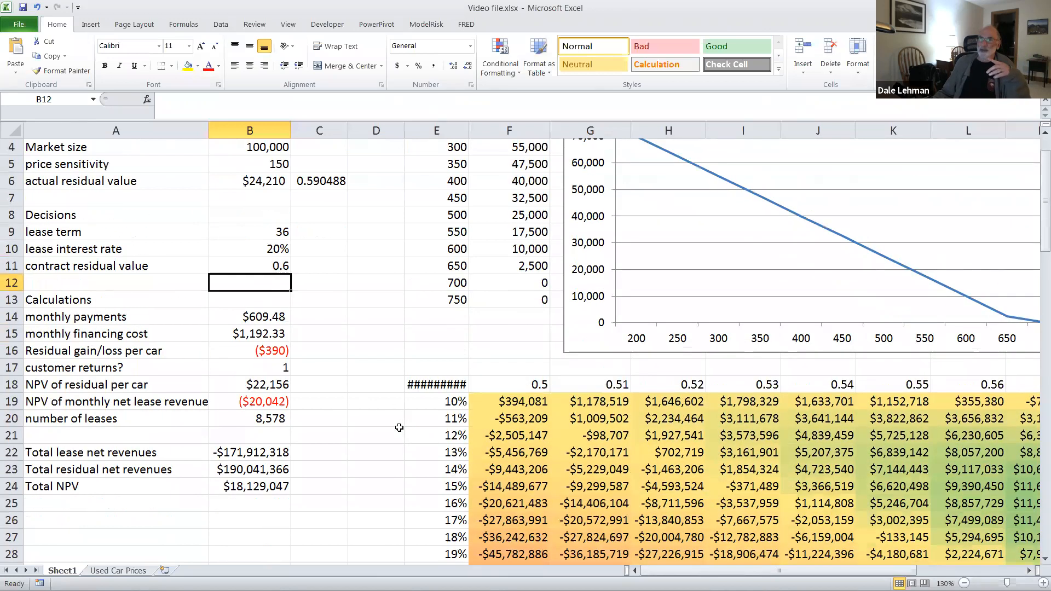
drag(657, 571, 701, 571)
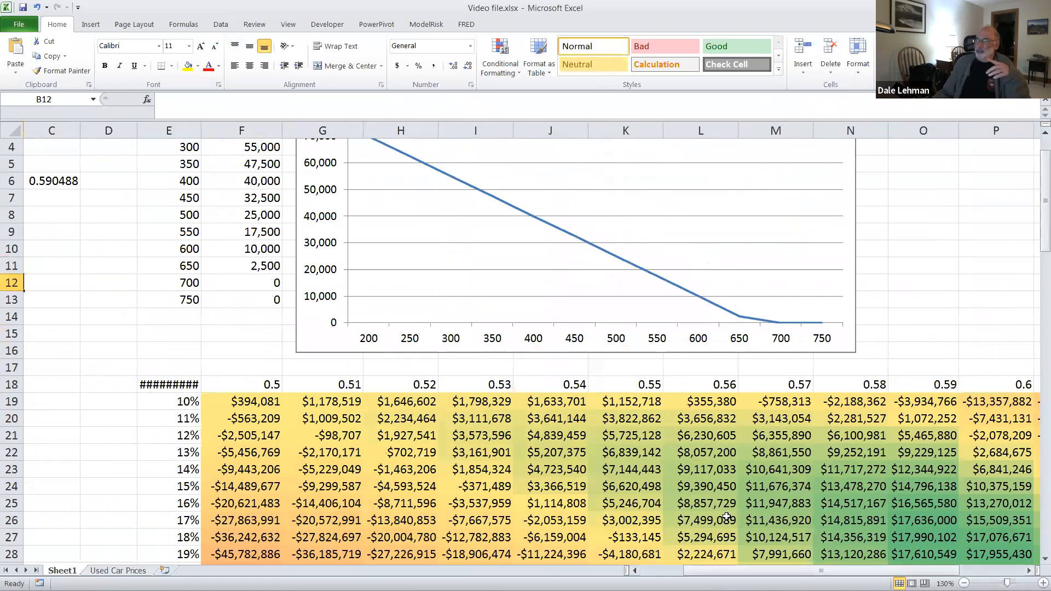
scroll(718, 501, down, 2)
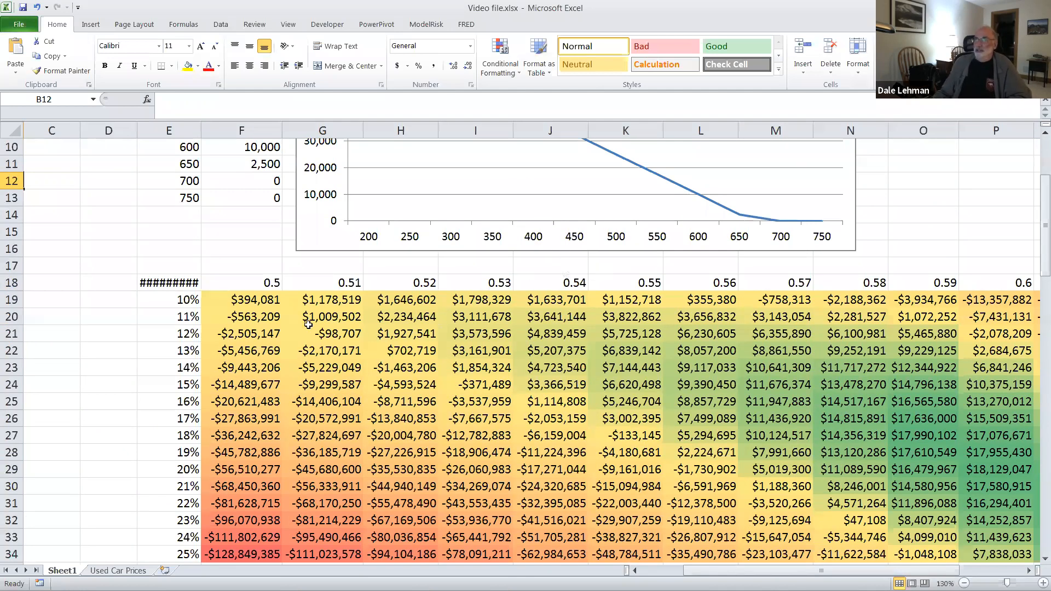
drag(752, 571, 692, 571)
scroll(340, 495, up, 3)
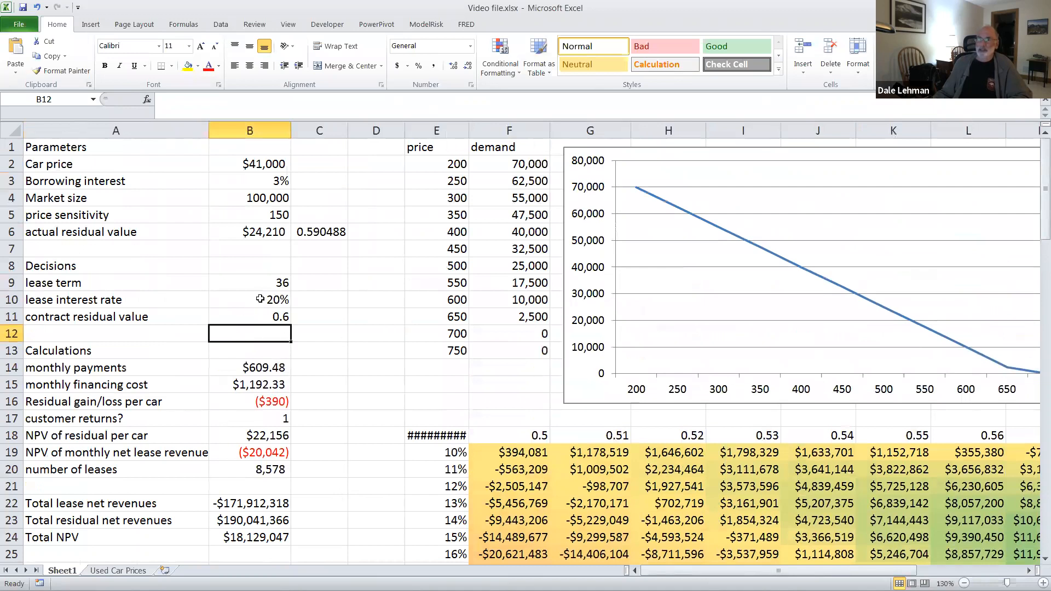
Step: Select the price sensitivity and actual residual value parameters in B5:B6 for inspection
click(253, 232)
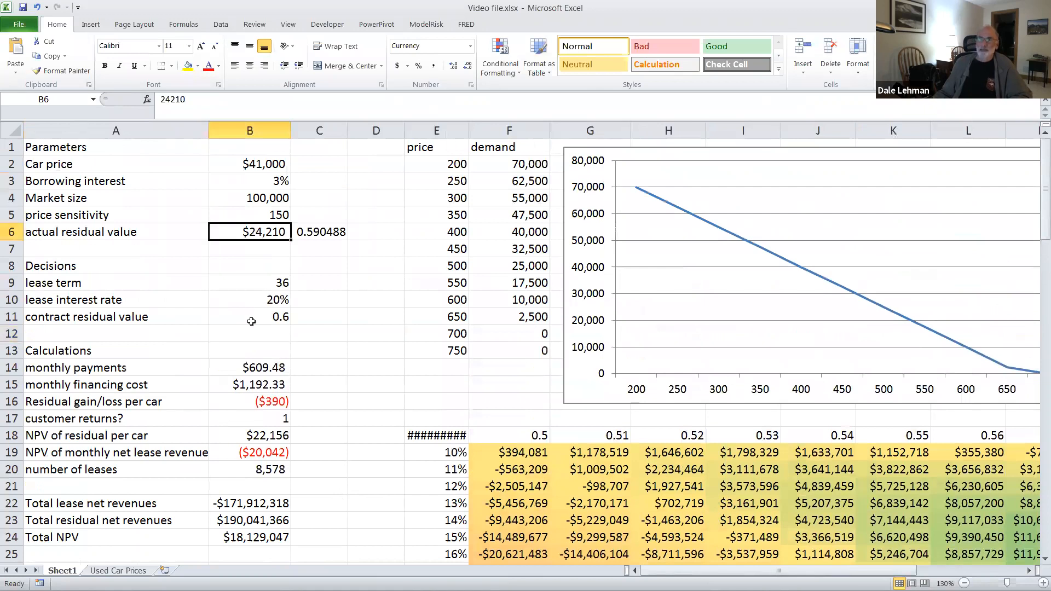
click(263, 214)
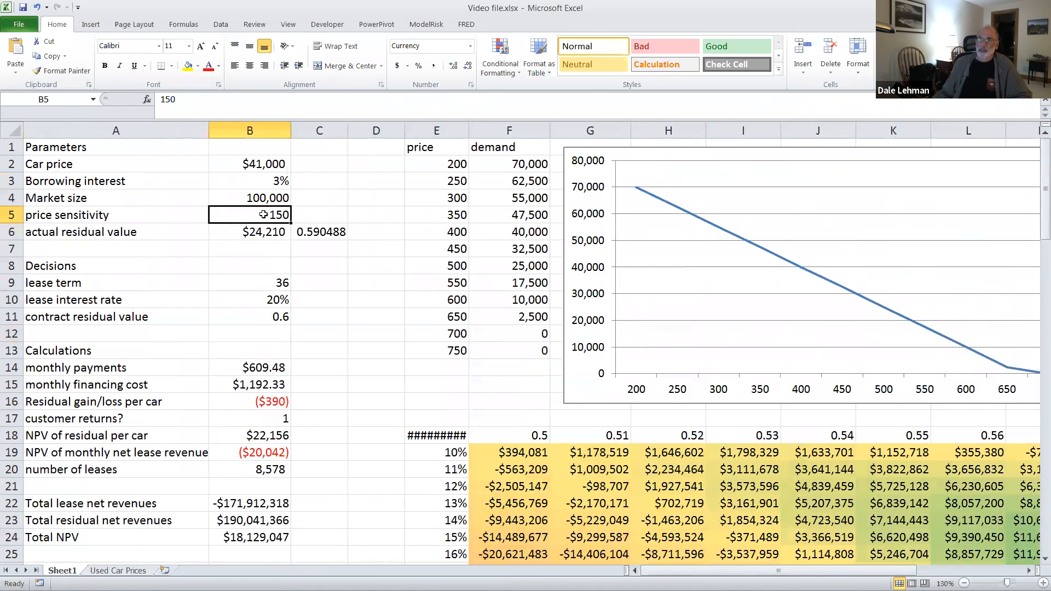
drag(262, 221, 262, 224)
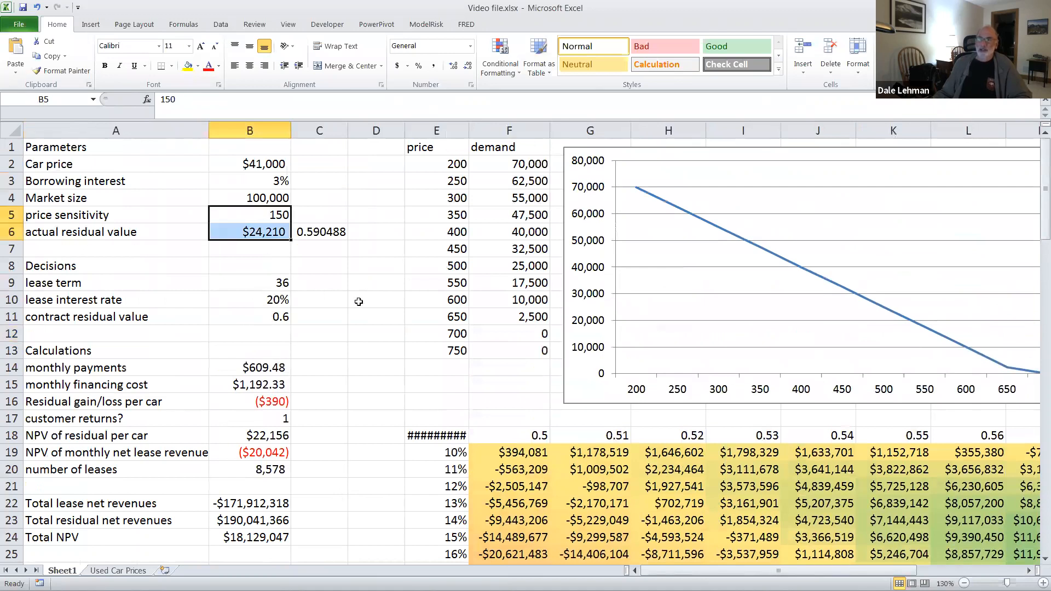